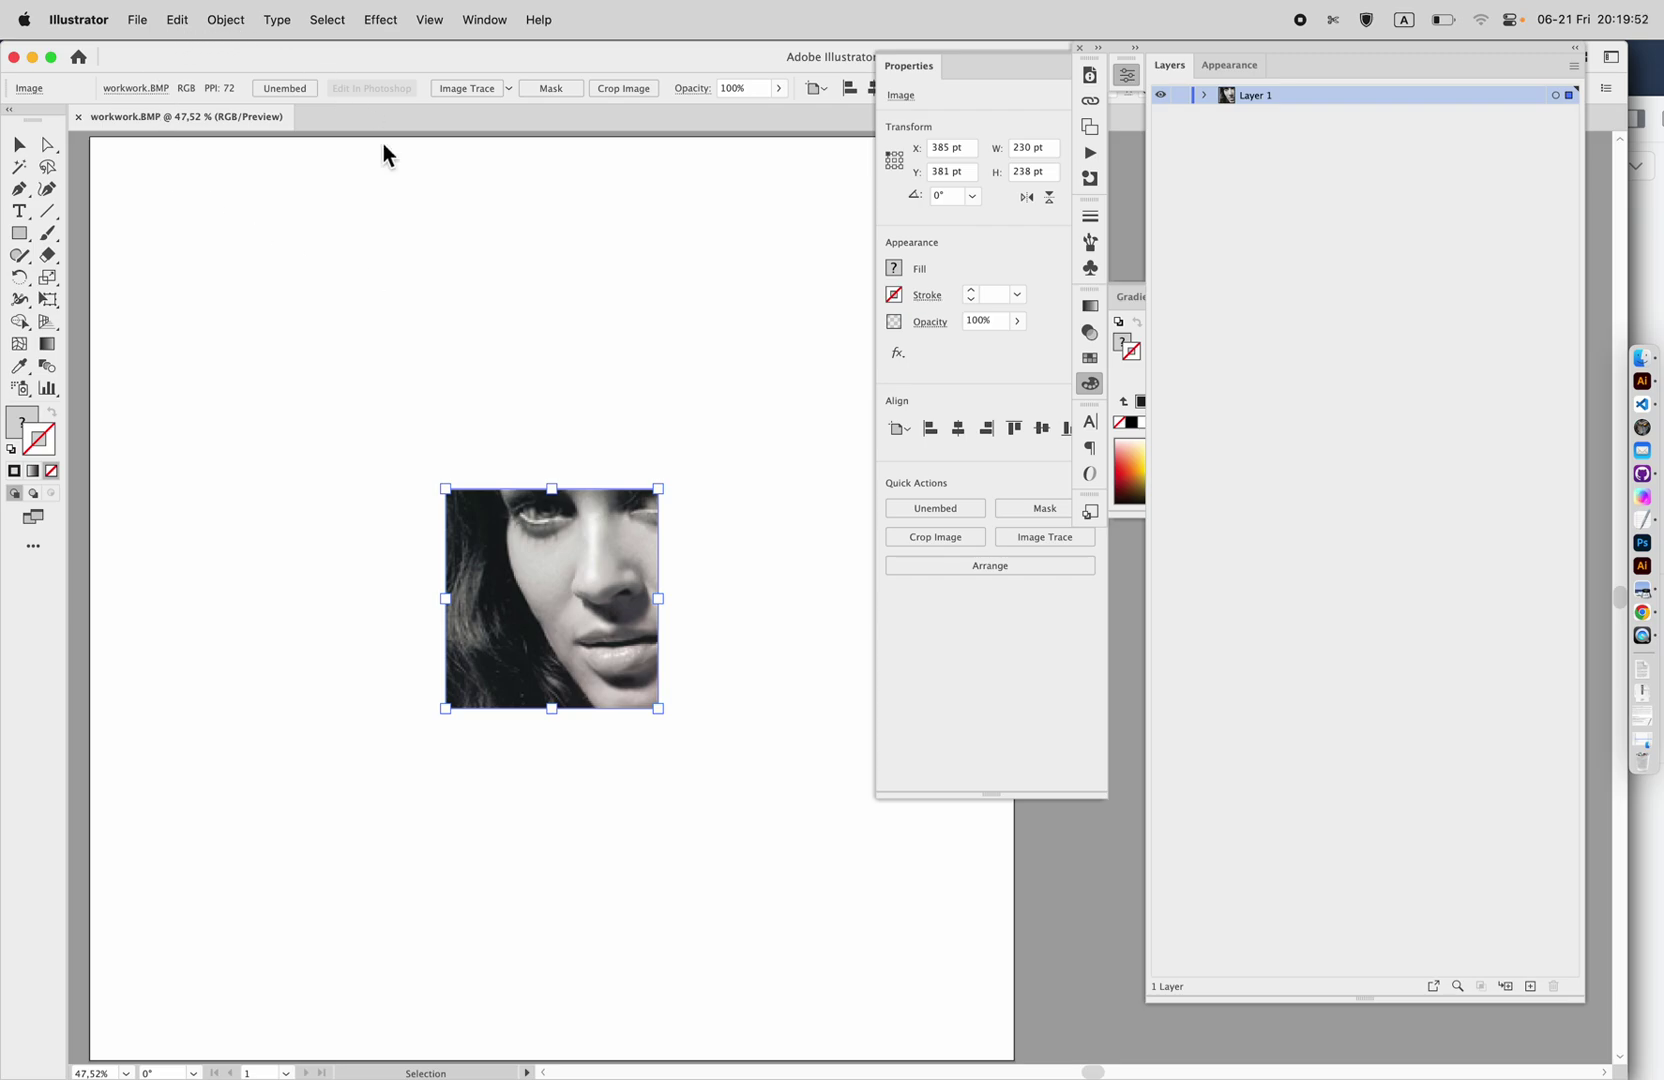
Run the HalfLineK.jsx script from the HalfLine folder and move its panel beside the photo.
click(139, 20)
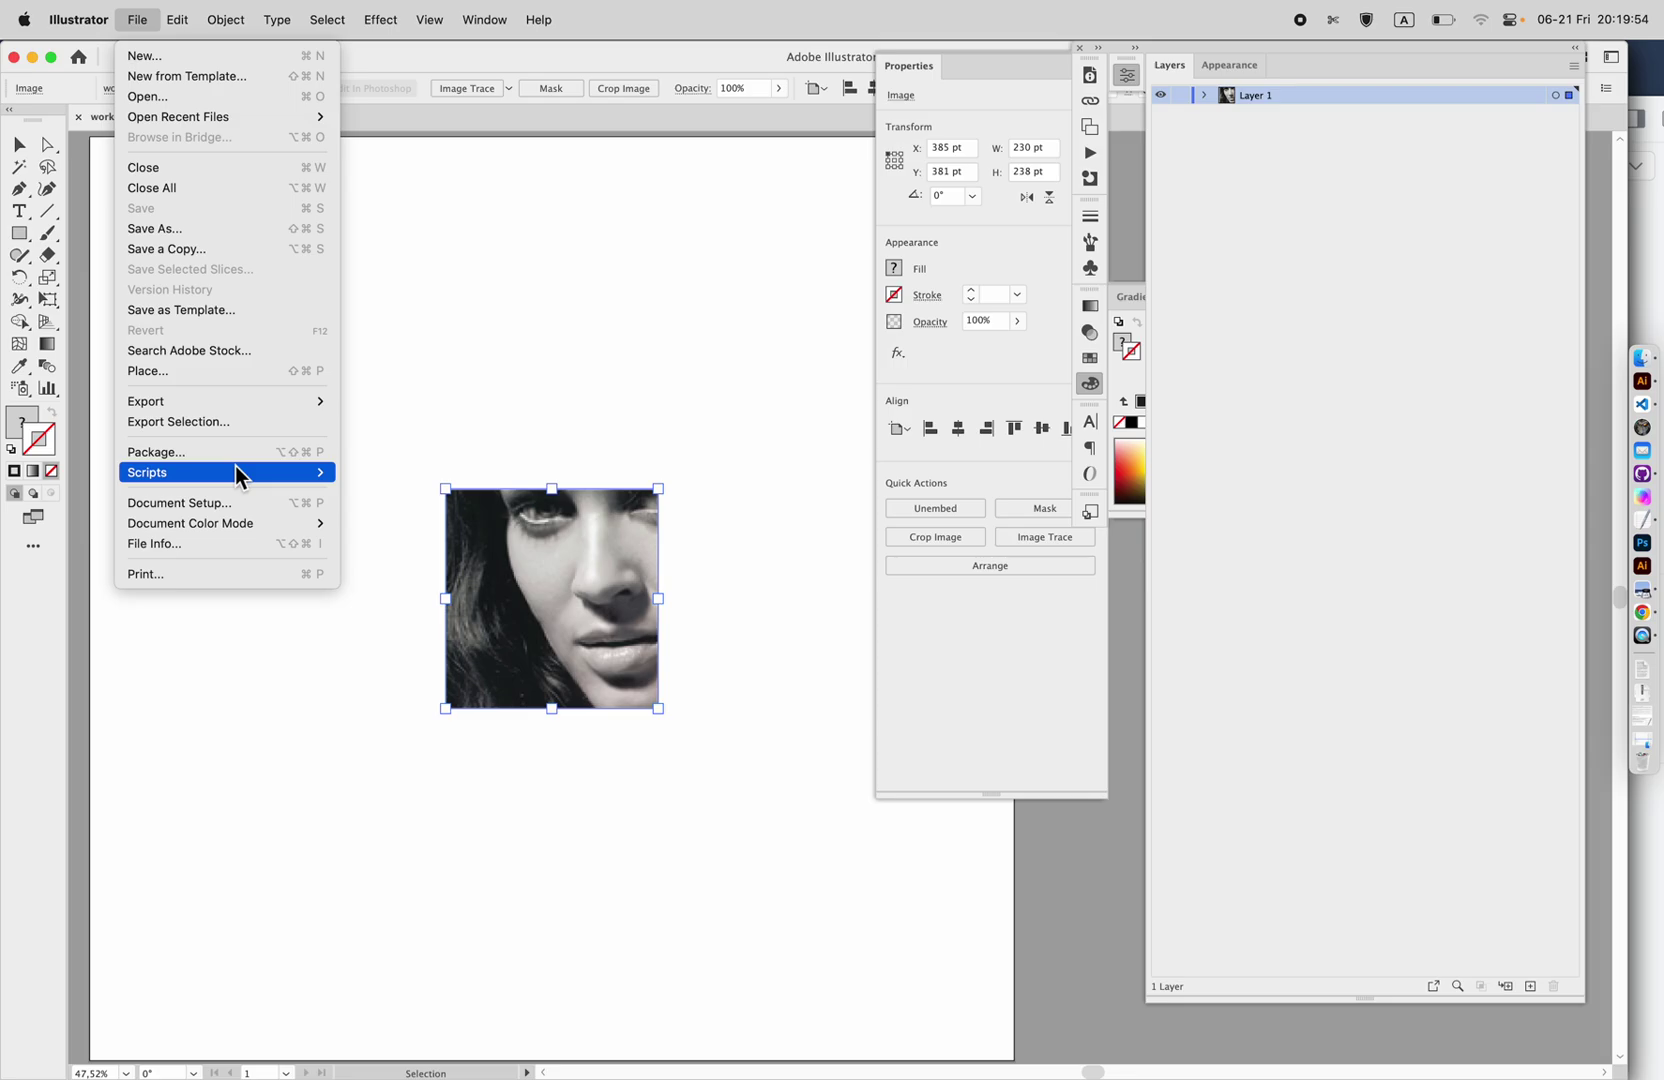
mouse_move(254, 472)
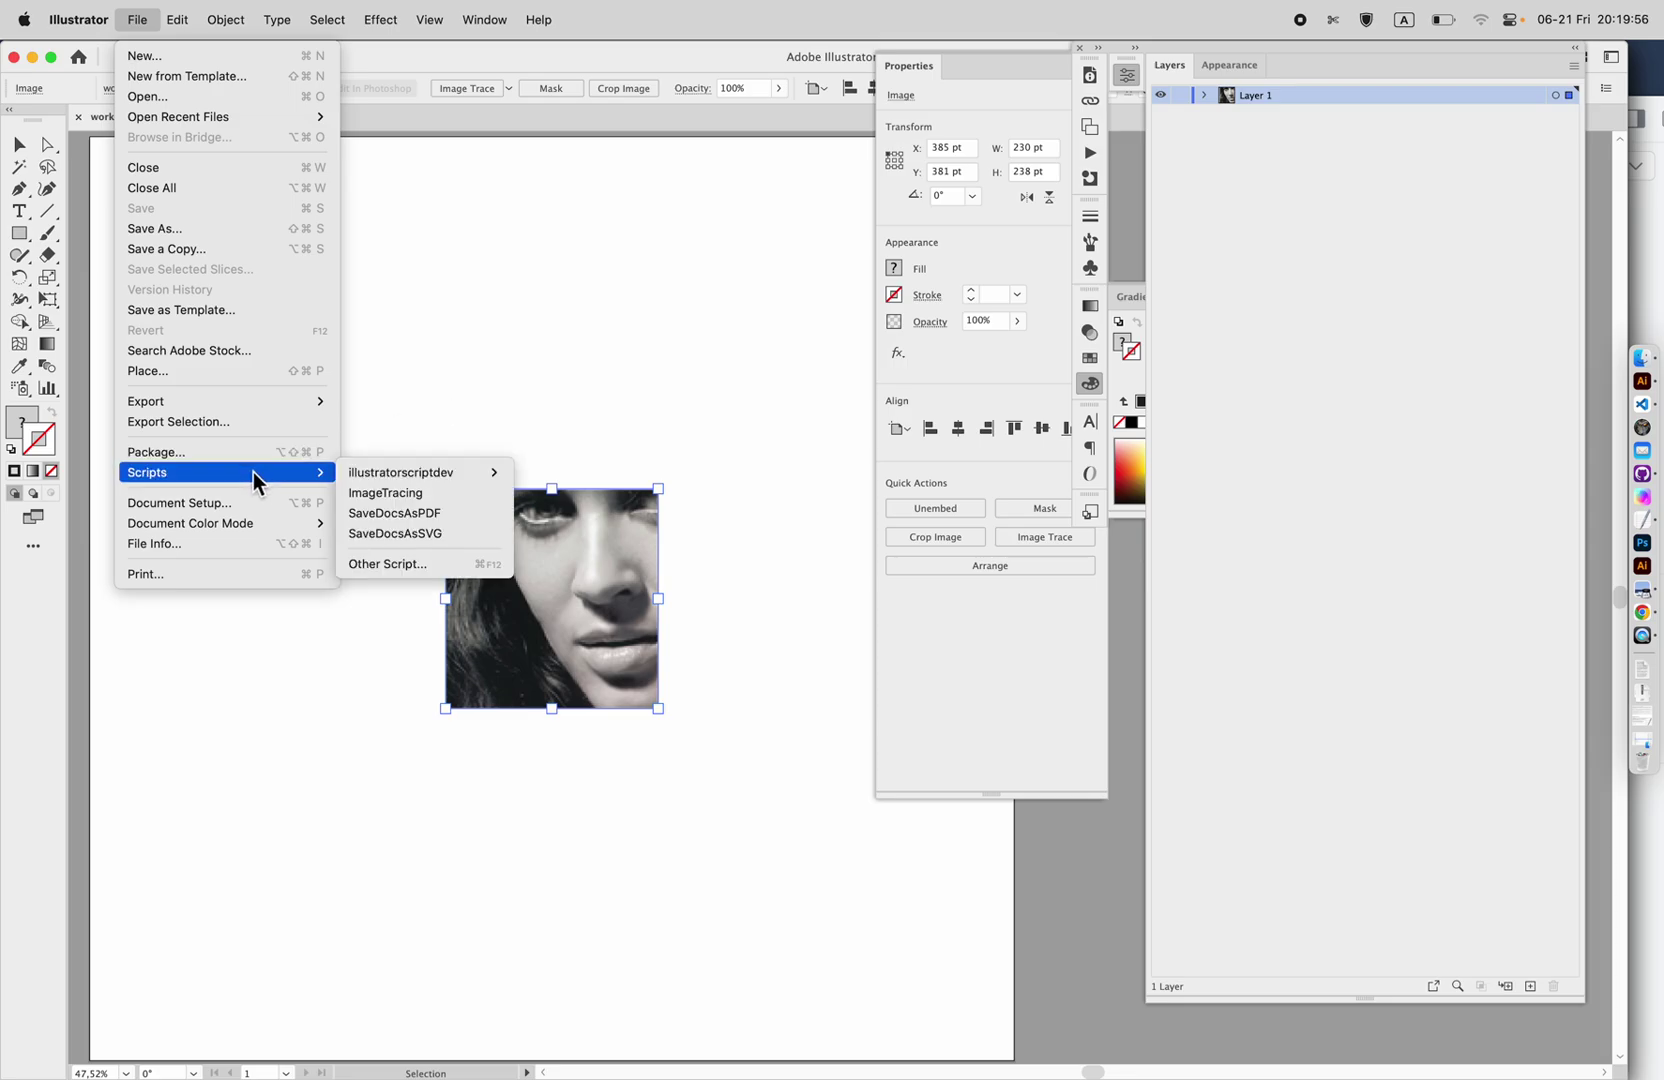
click(419, 568)
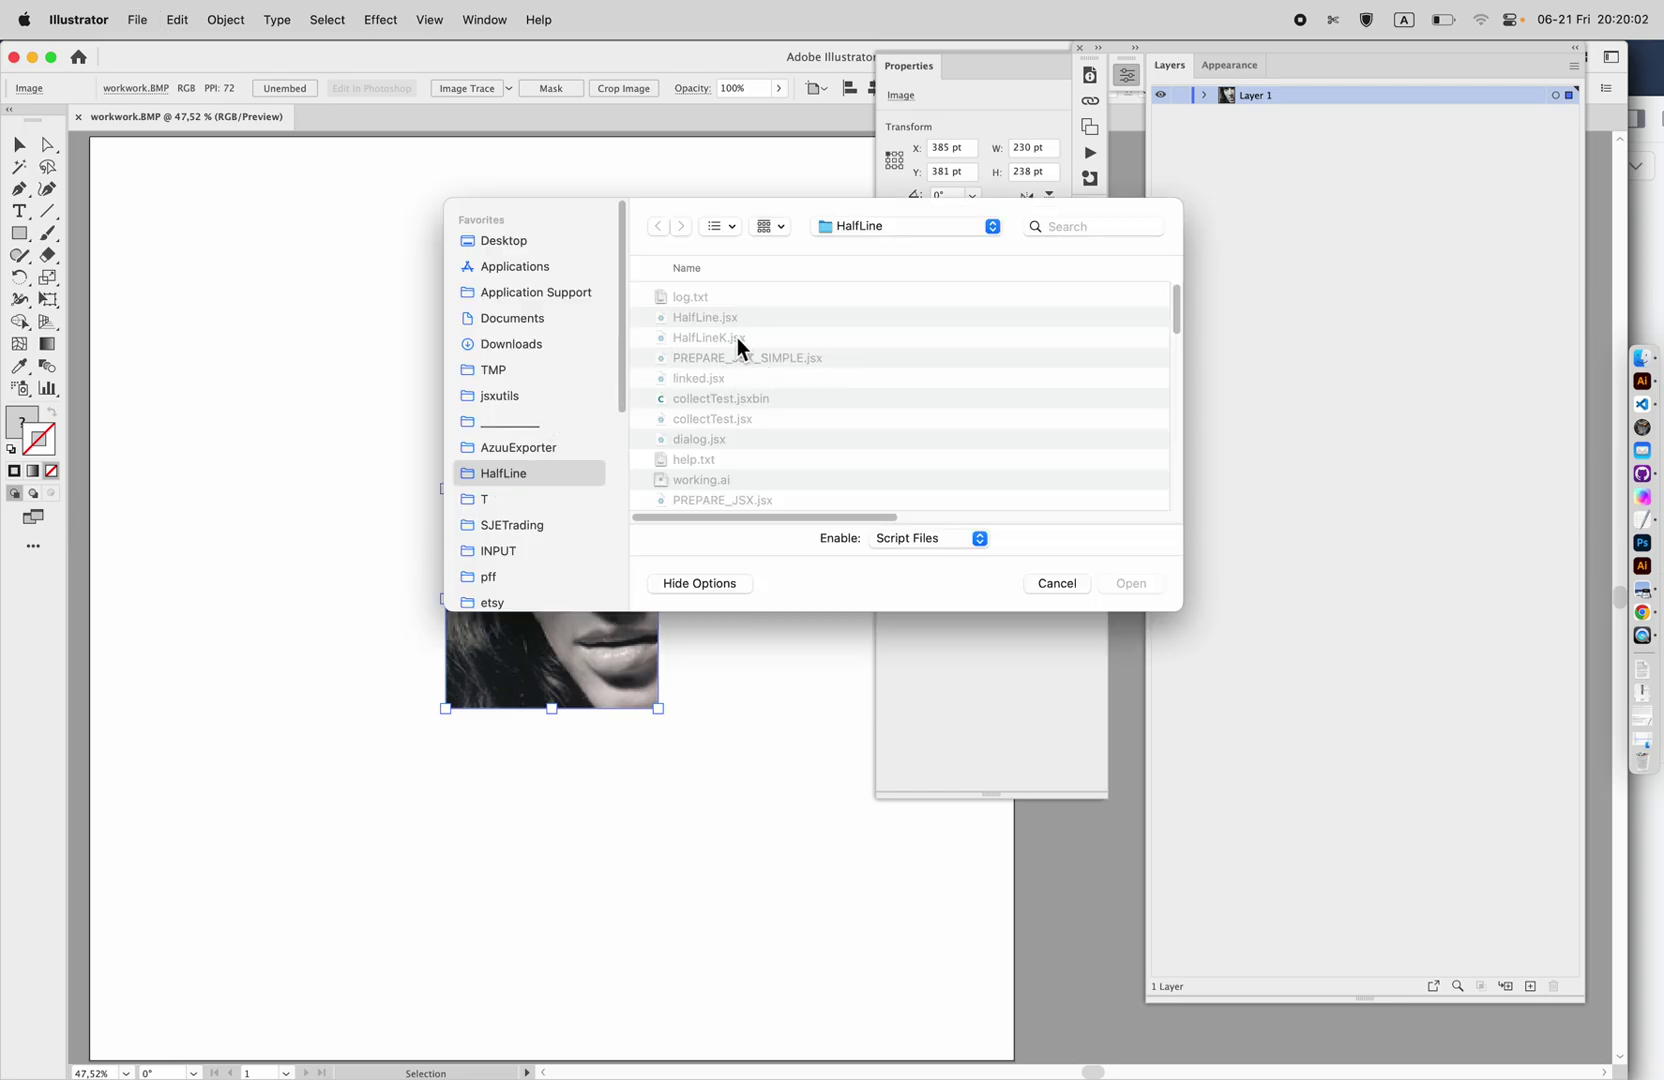
click(734, 318)
click(777, 337)
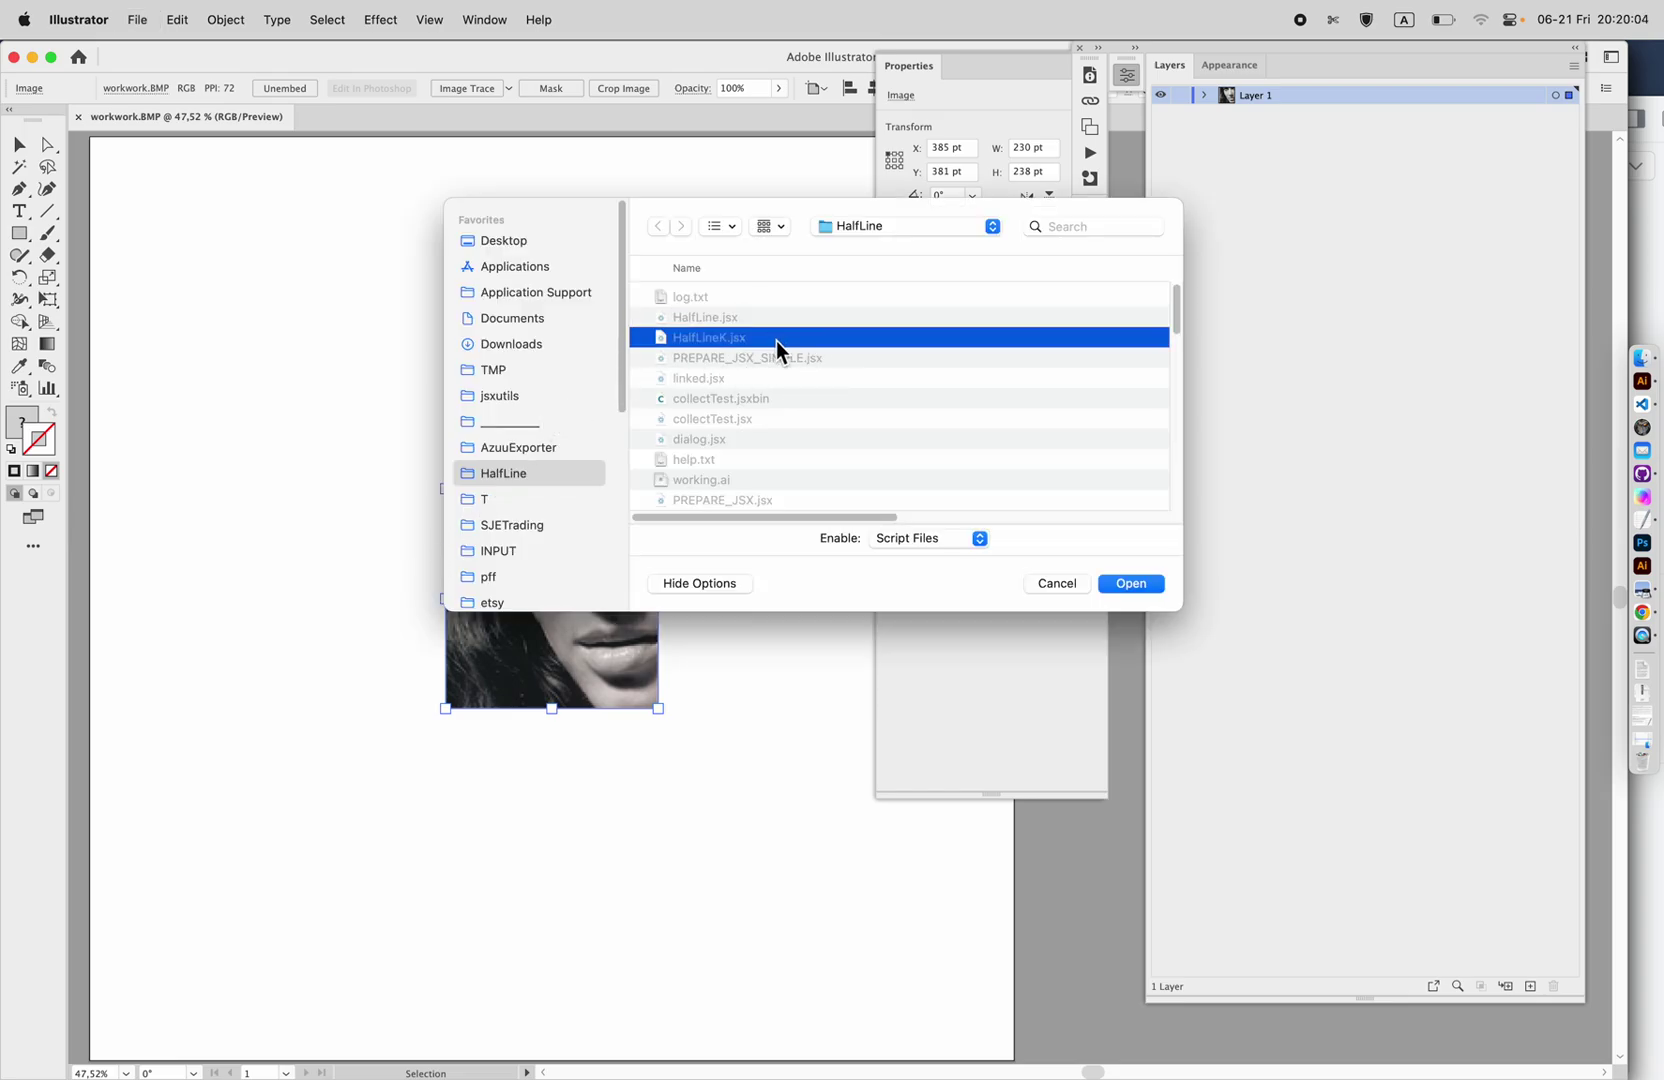
click(1158, 586)
drag(662, 274, 857, 296)
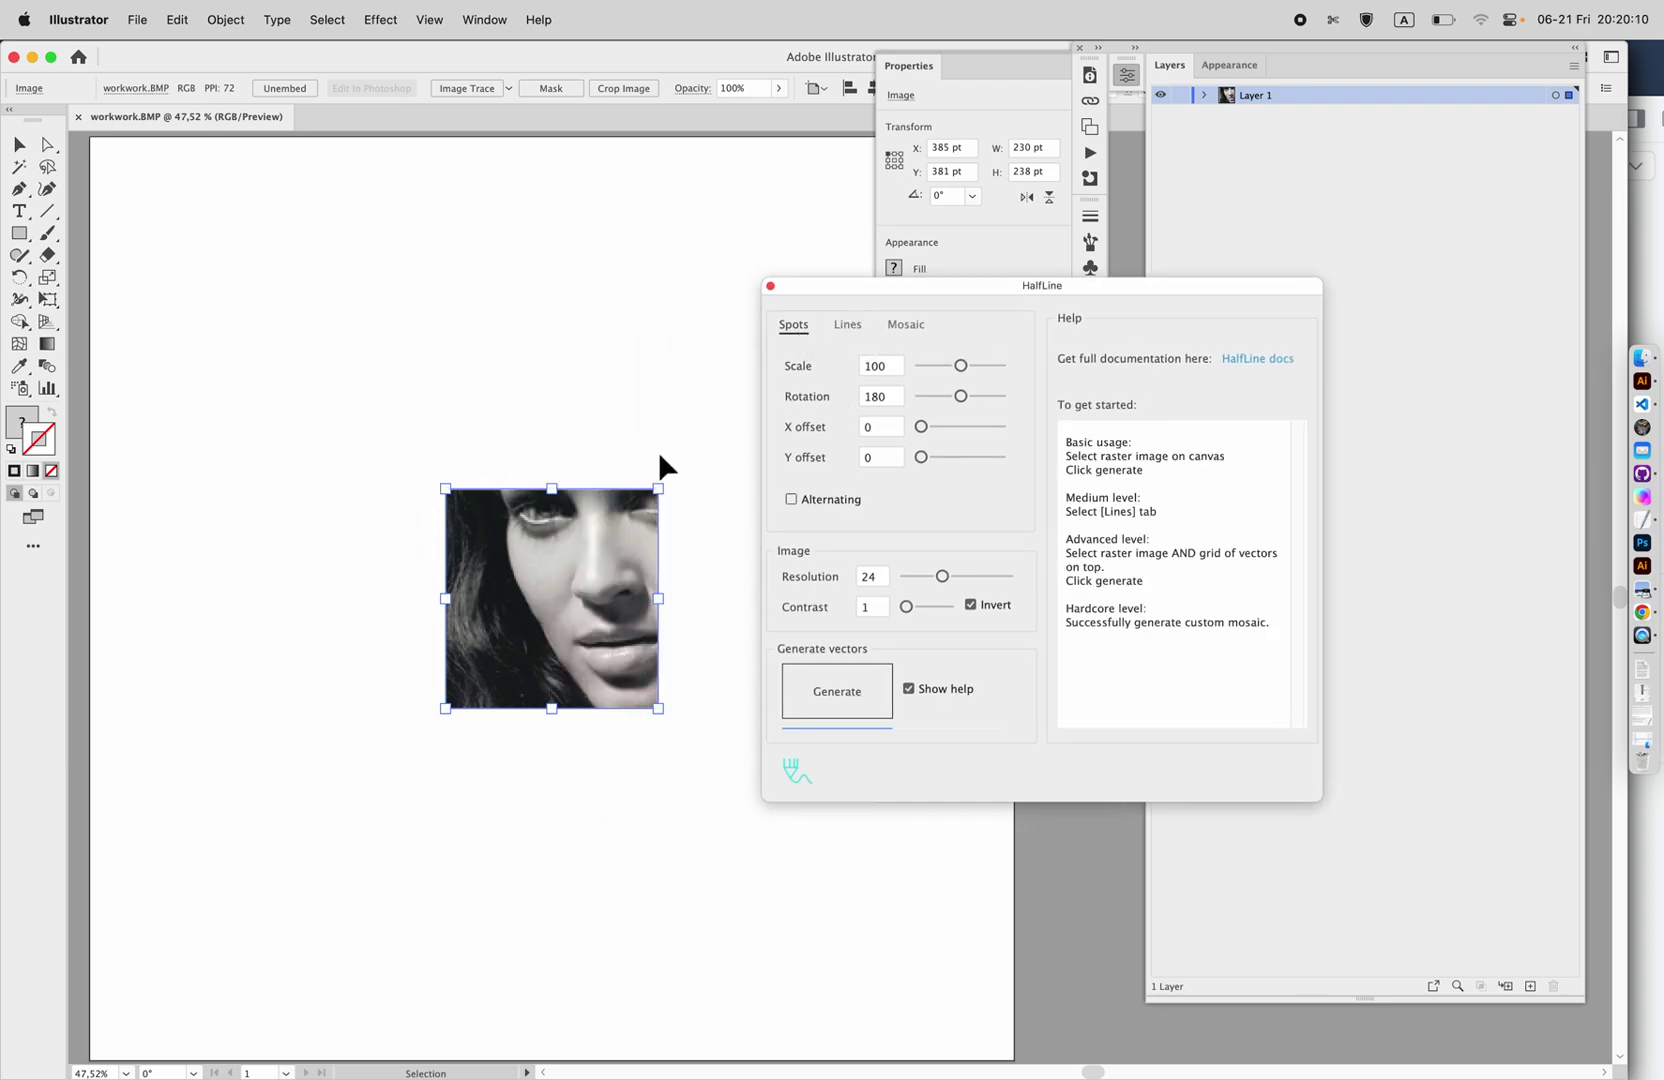
Generate the default rotated-square halftone of the portrait and hide the Layer 1 photo.
scroll(551, 481, right, 5)
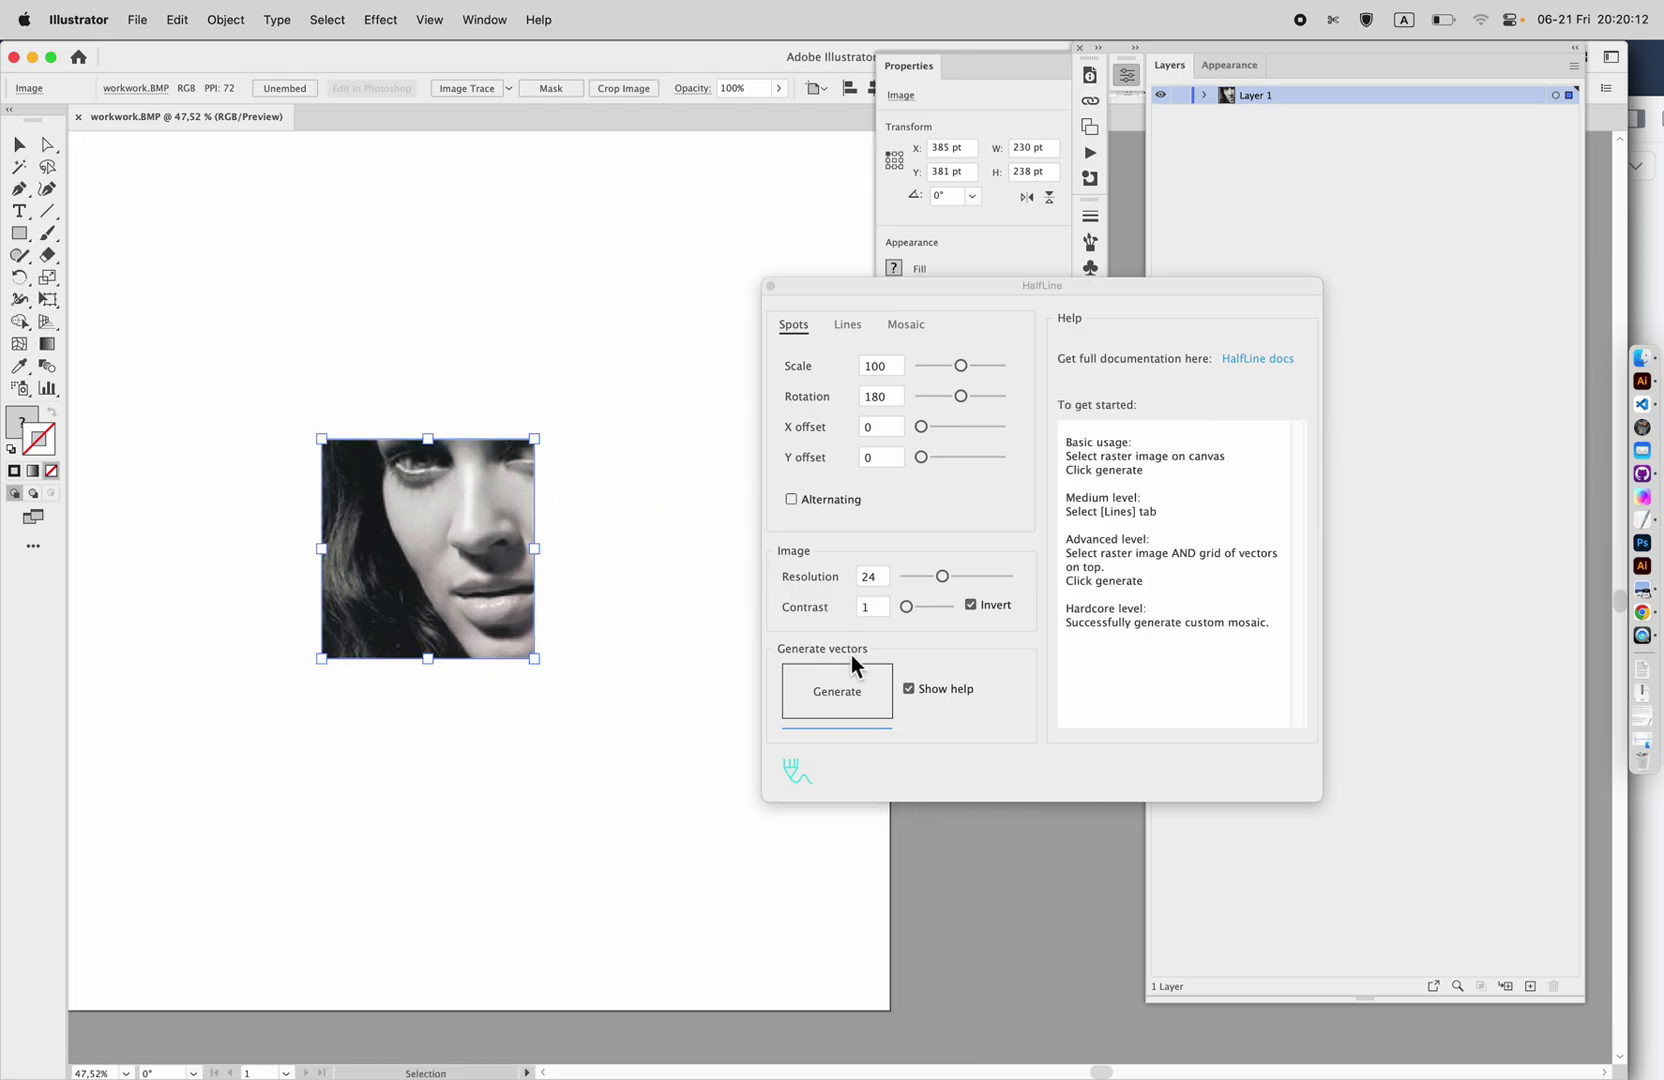
click(826, 701)
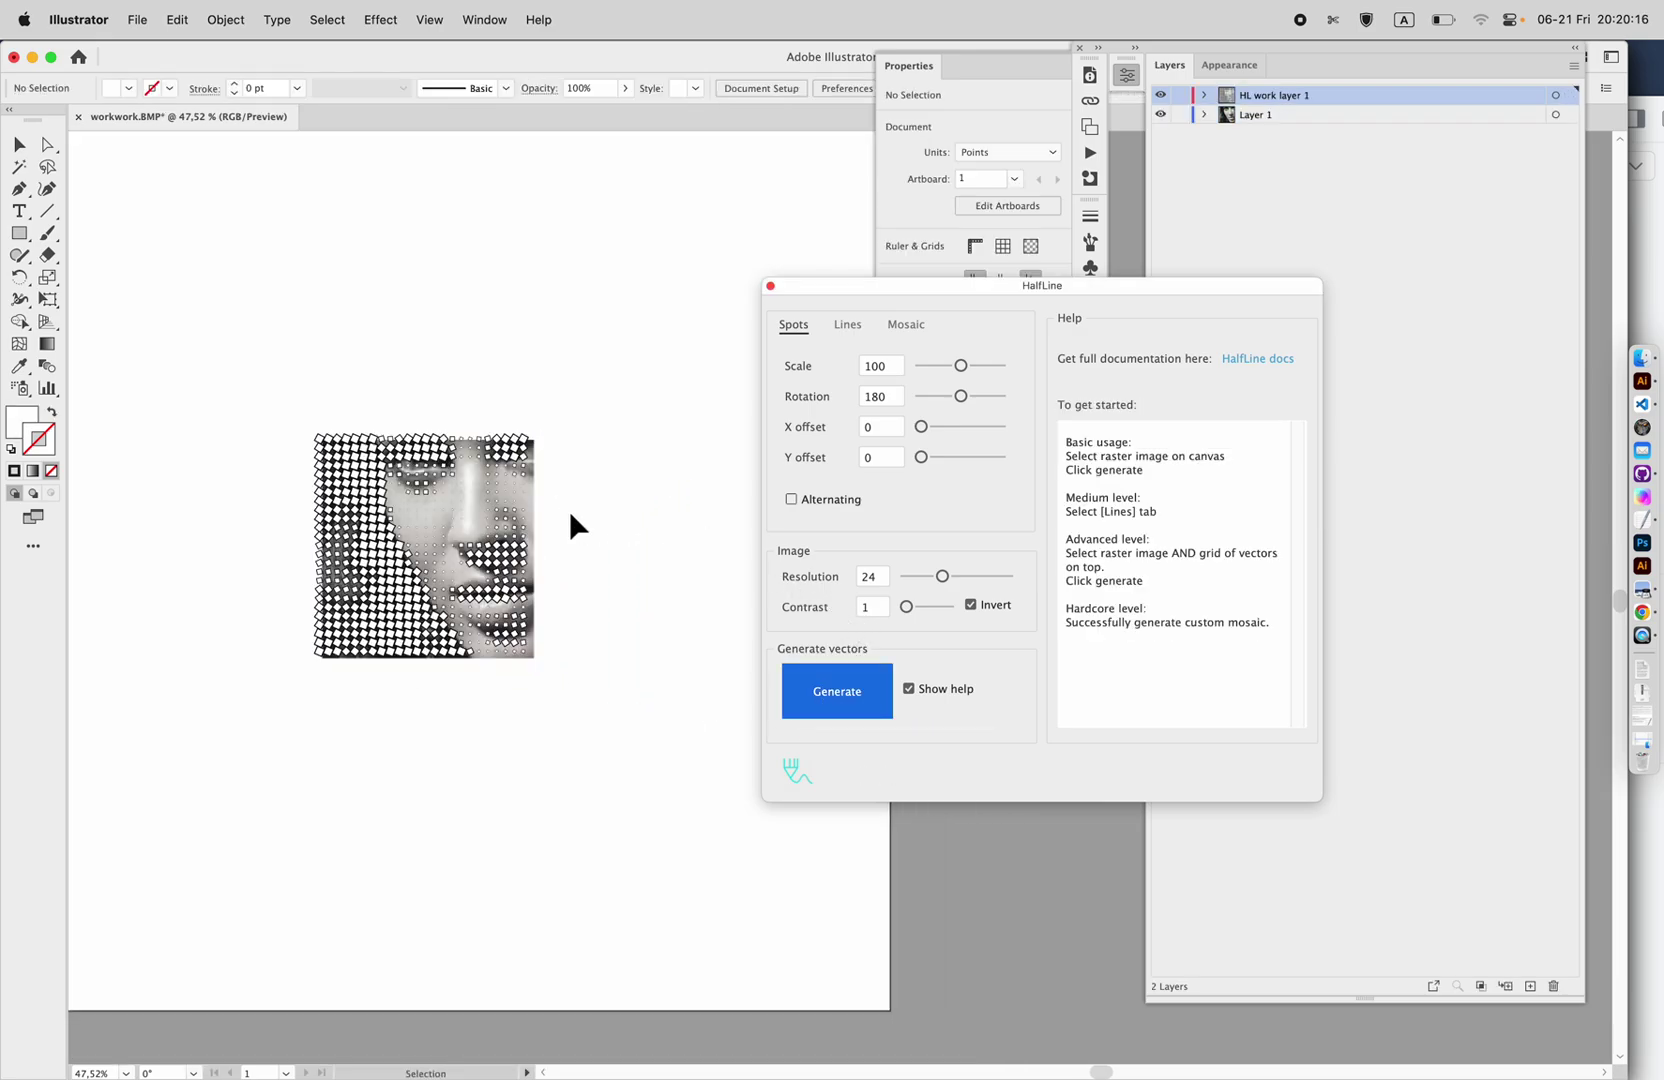
click(1161, 114)
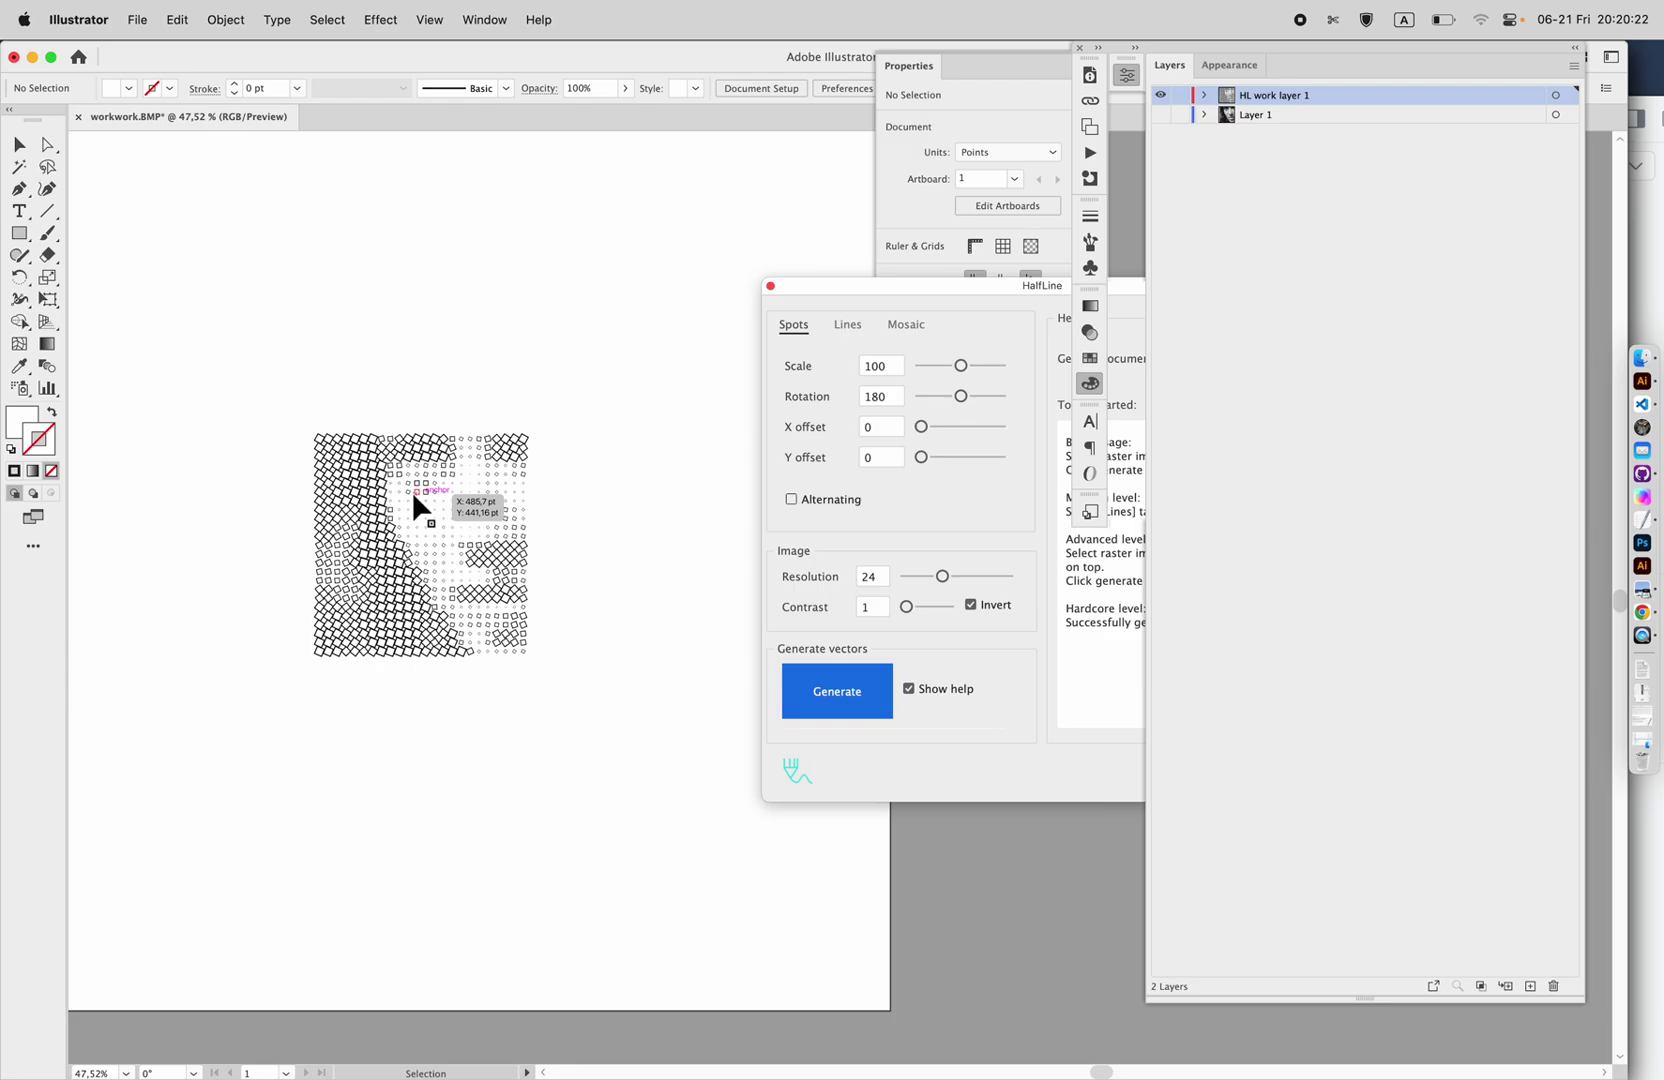
scroll(412, 491, up, 3)
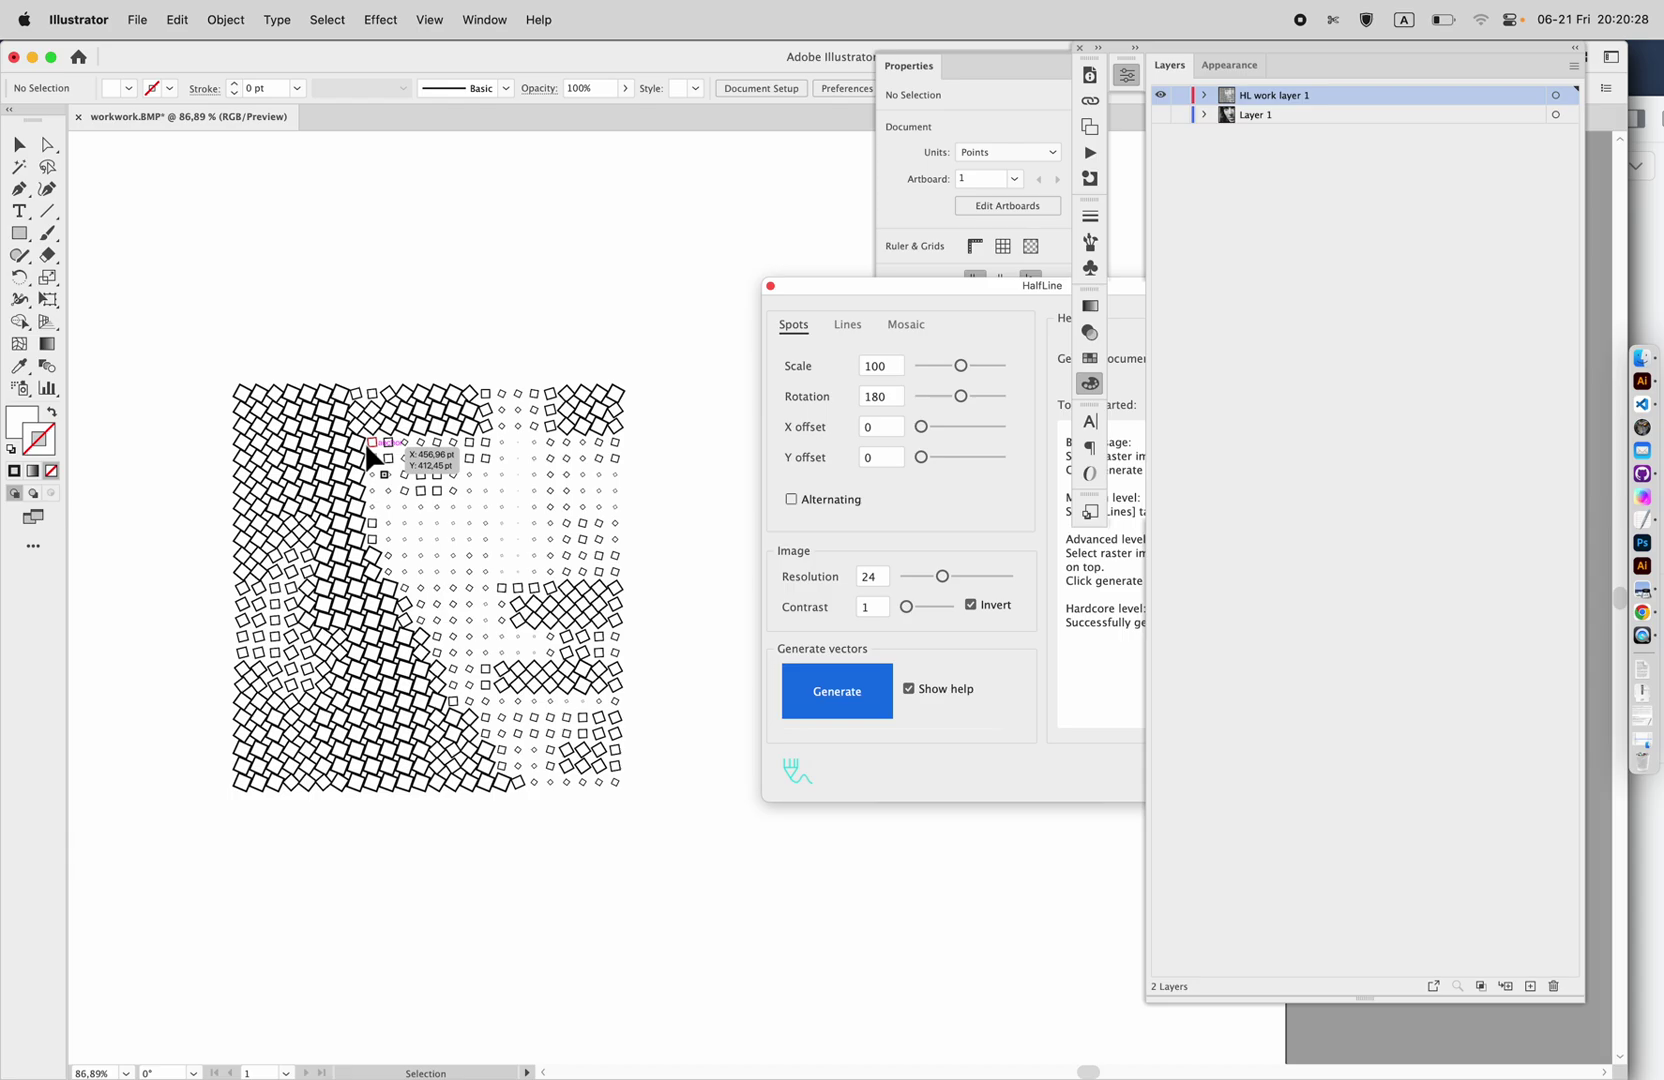
scroll(371, 459, down, 3)
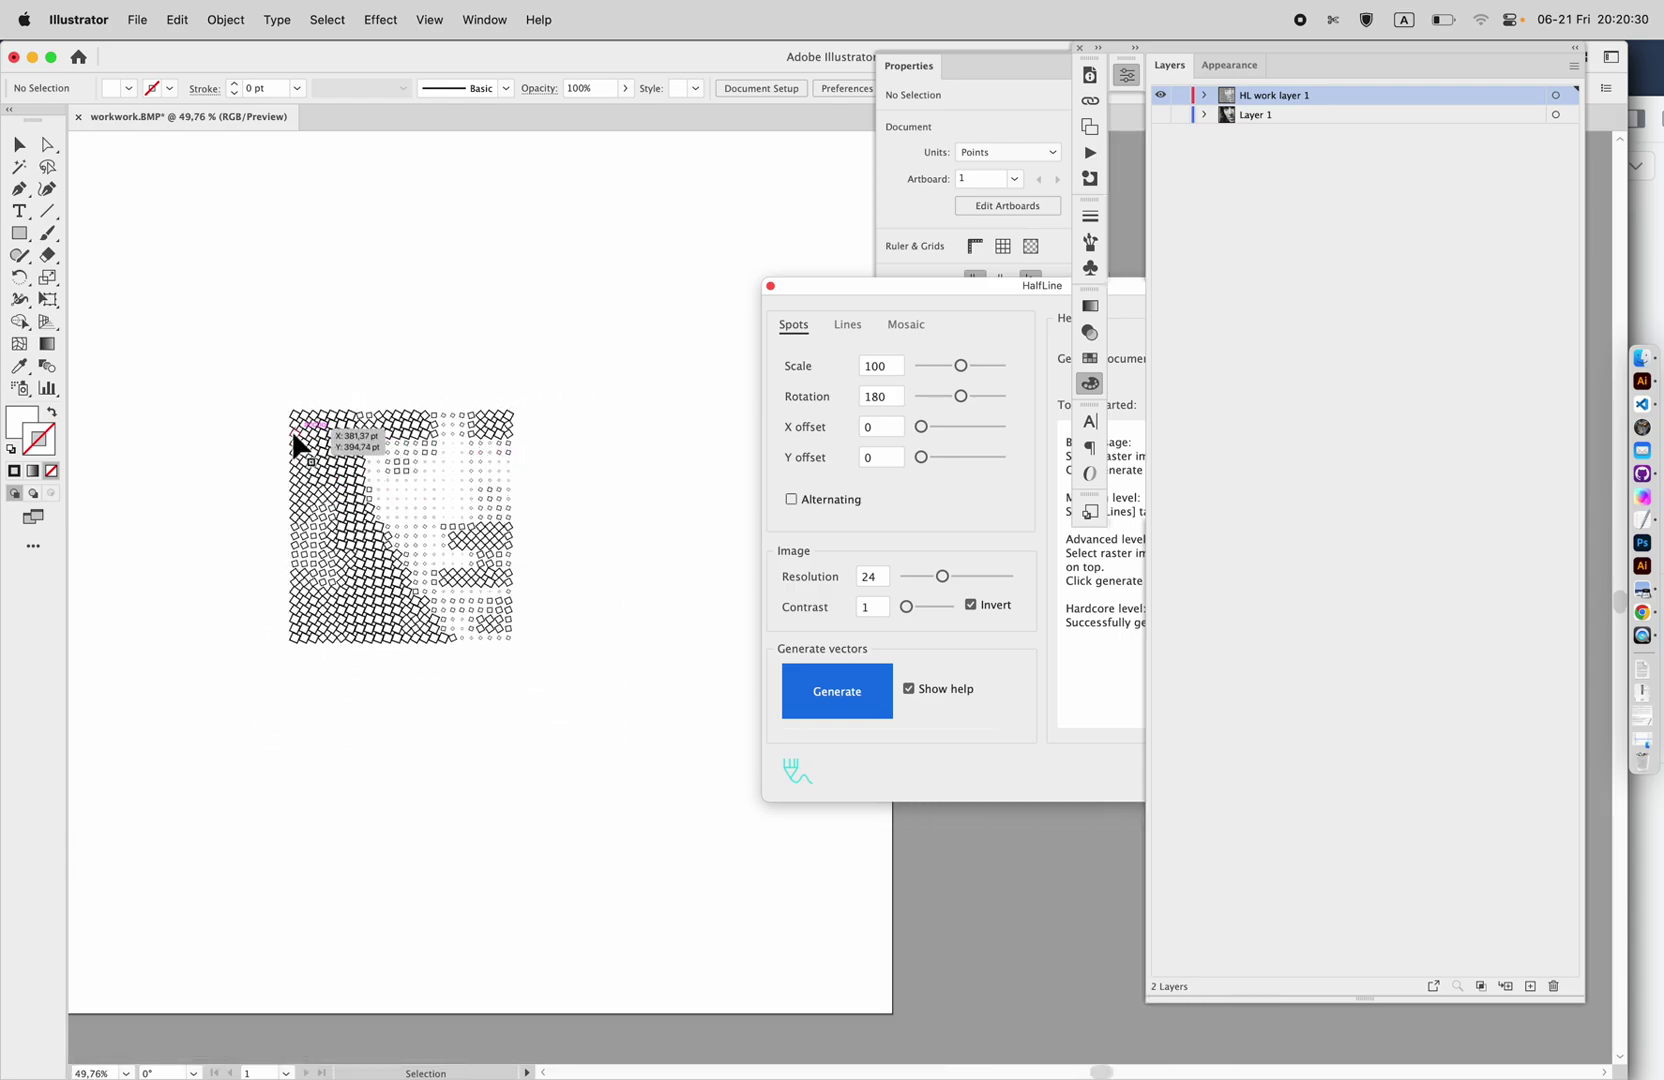
Draw a small circle with the Ellipse Tool and fill it orange.
click(19, 233)
click(102, 277)
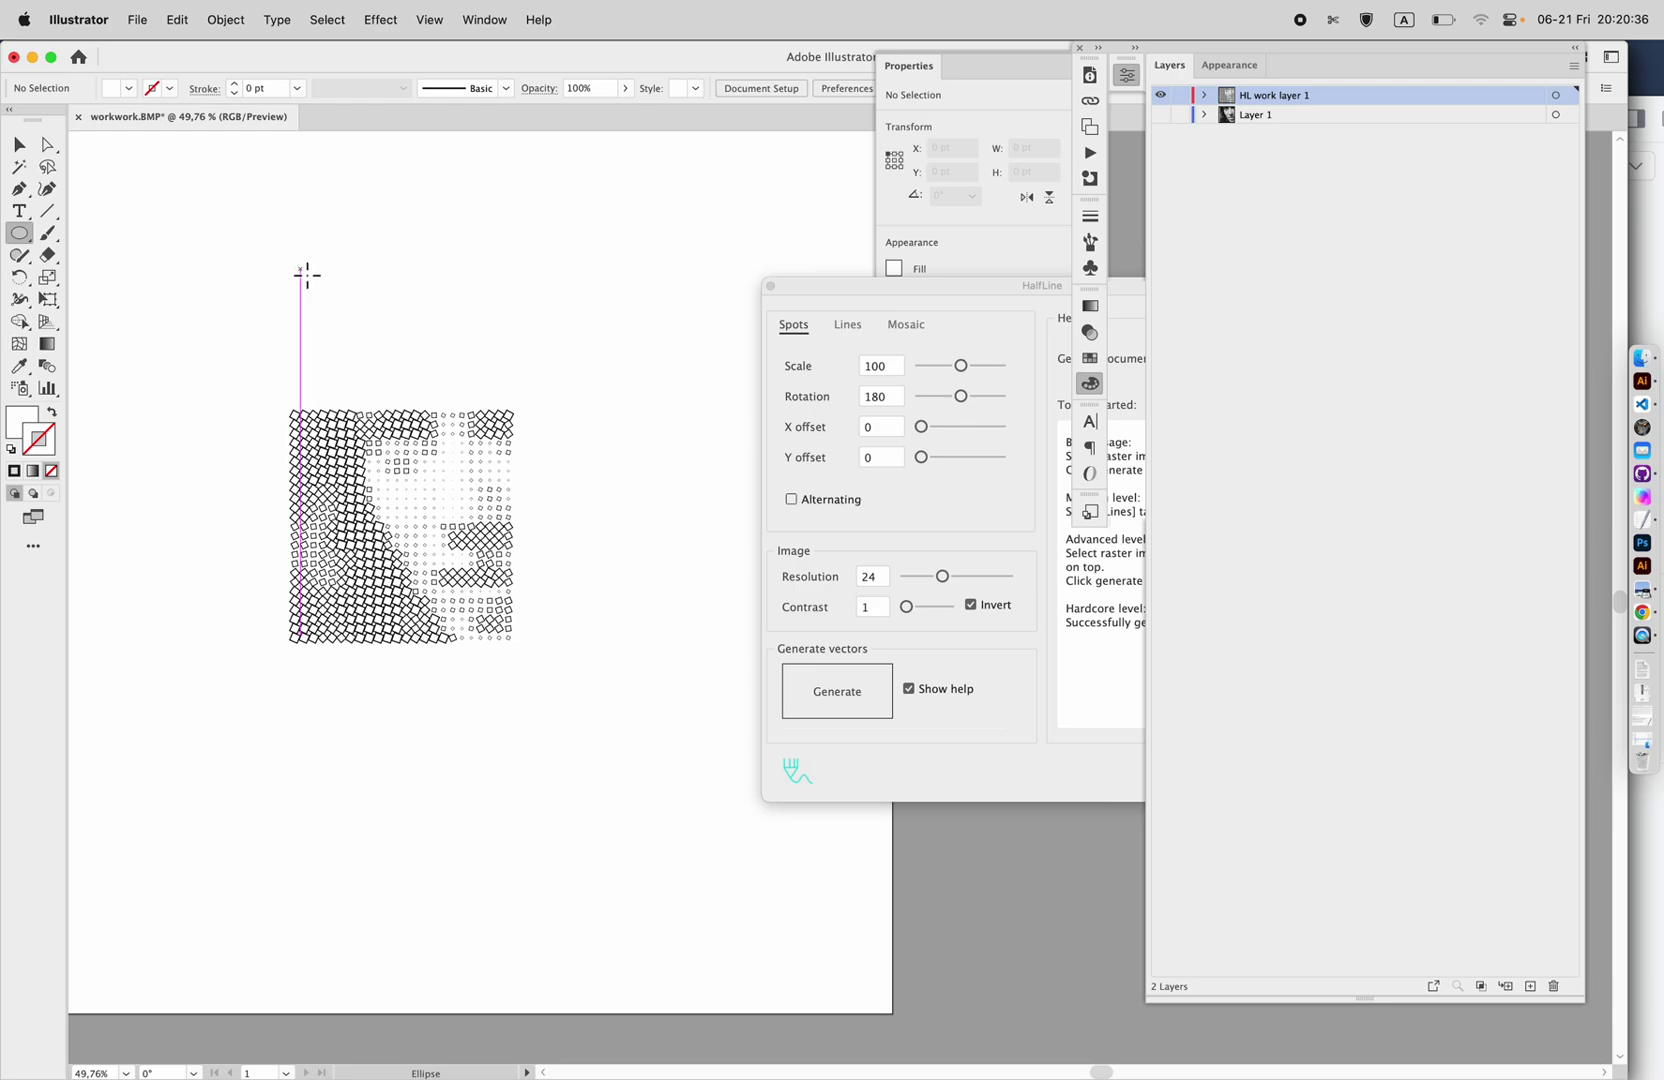
drag(305, 275, 318, 292)
scroll(364, 279, up, 3)
scroll(365, 279, up, 2)
click(29, 432)
click(1125, 458)
Select the orange circle and generate an orange round-dot halftone of the face.
click(19, 144)
click(255, 244)
scroll(255, 244, down, 4)
click(240, 265)
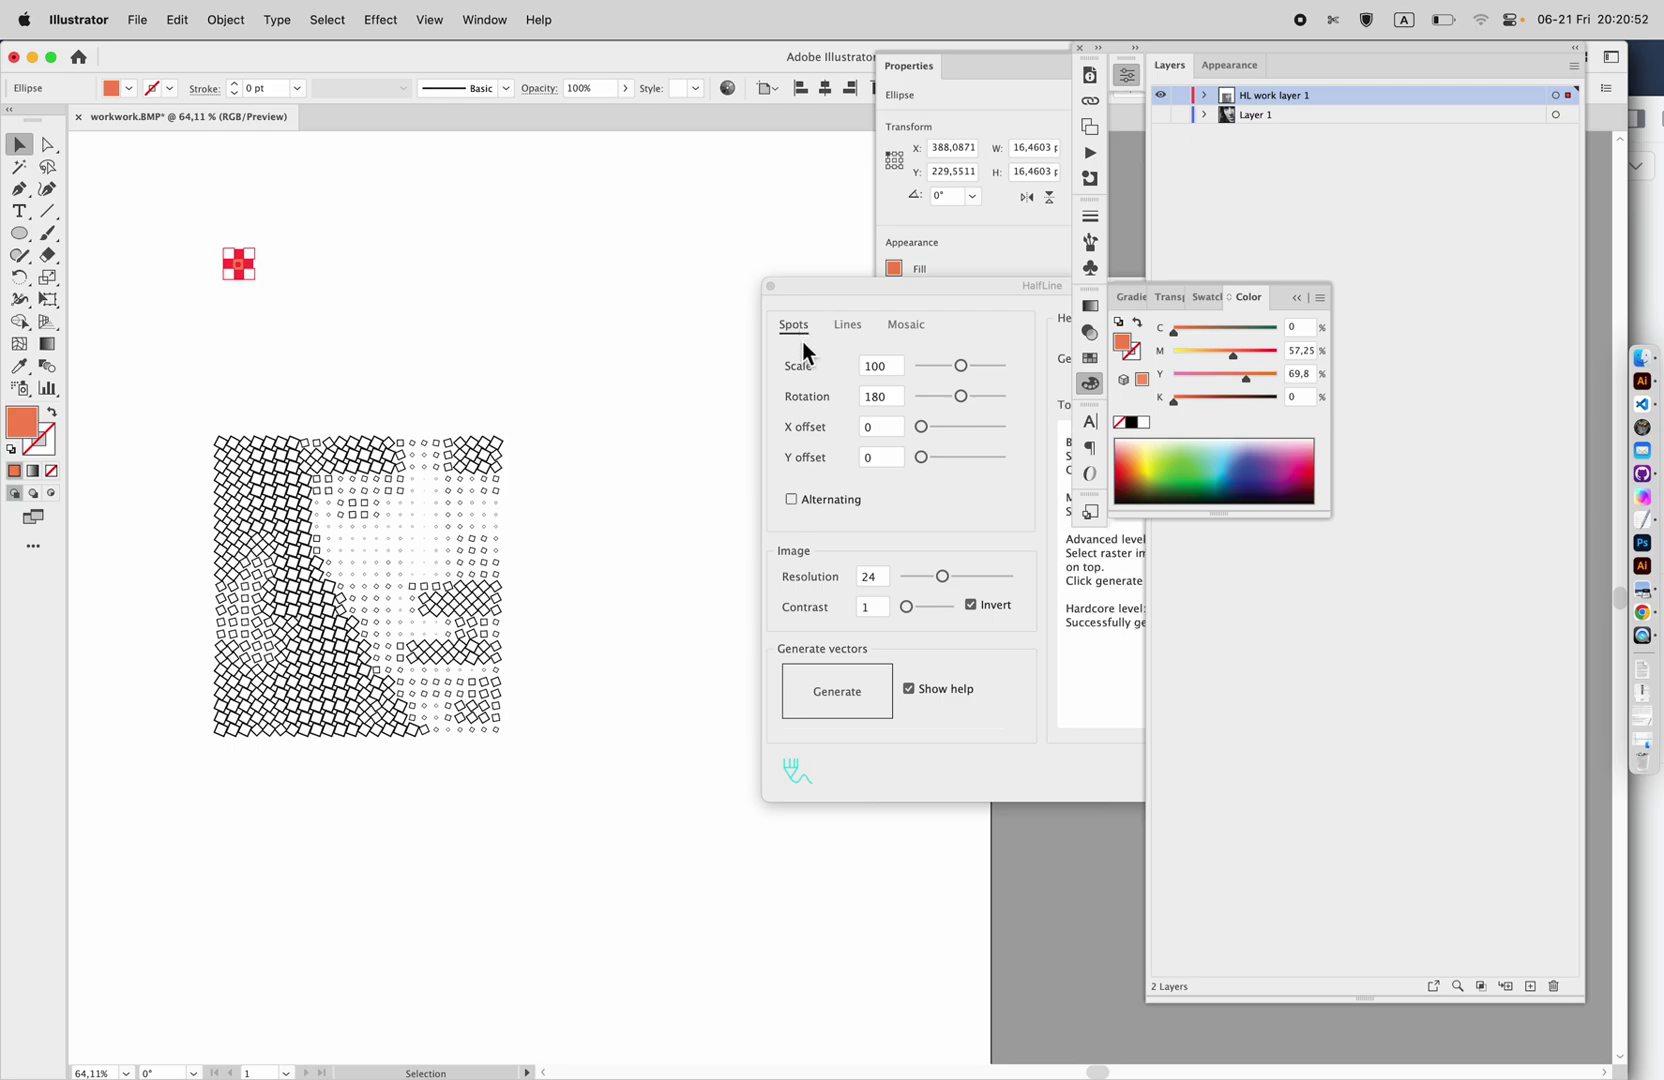
click(846, 701)
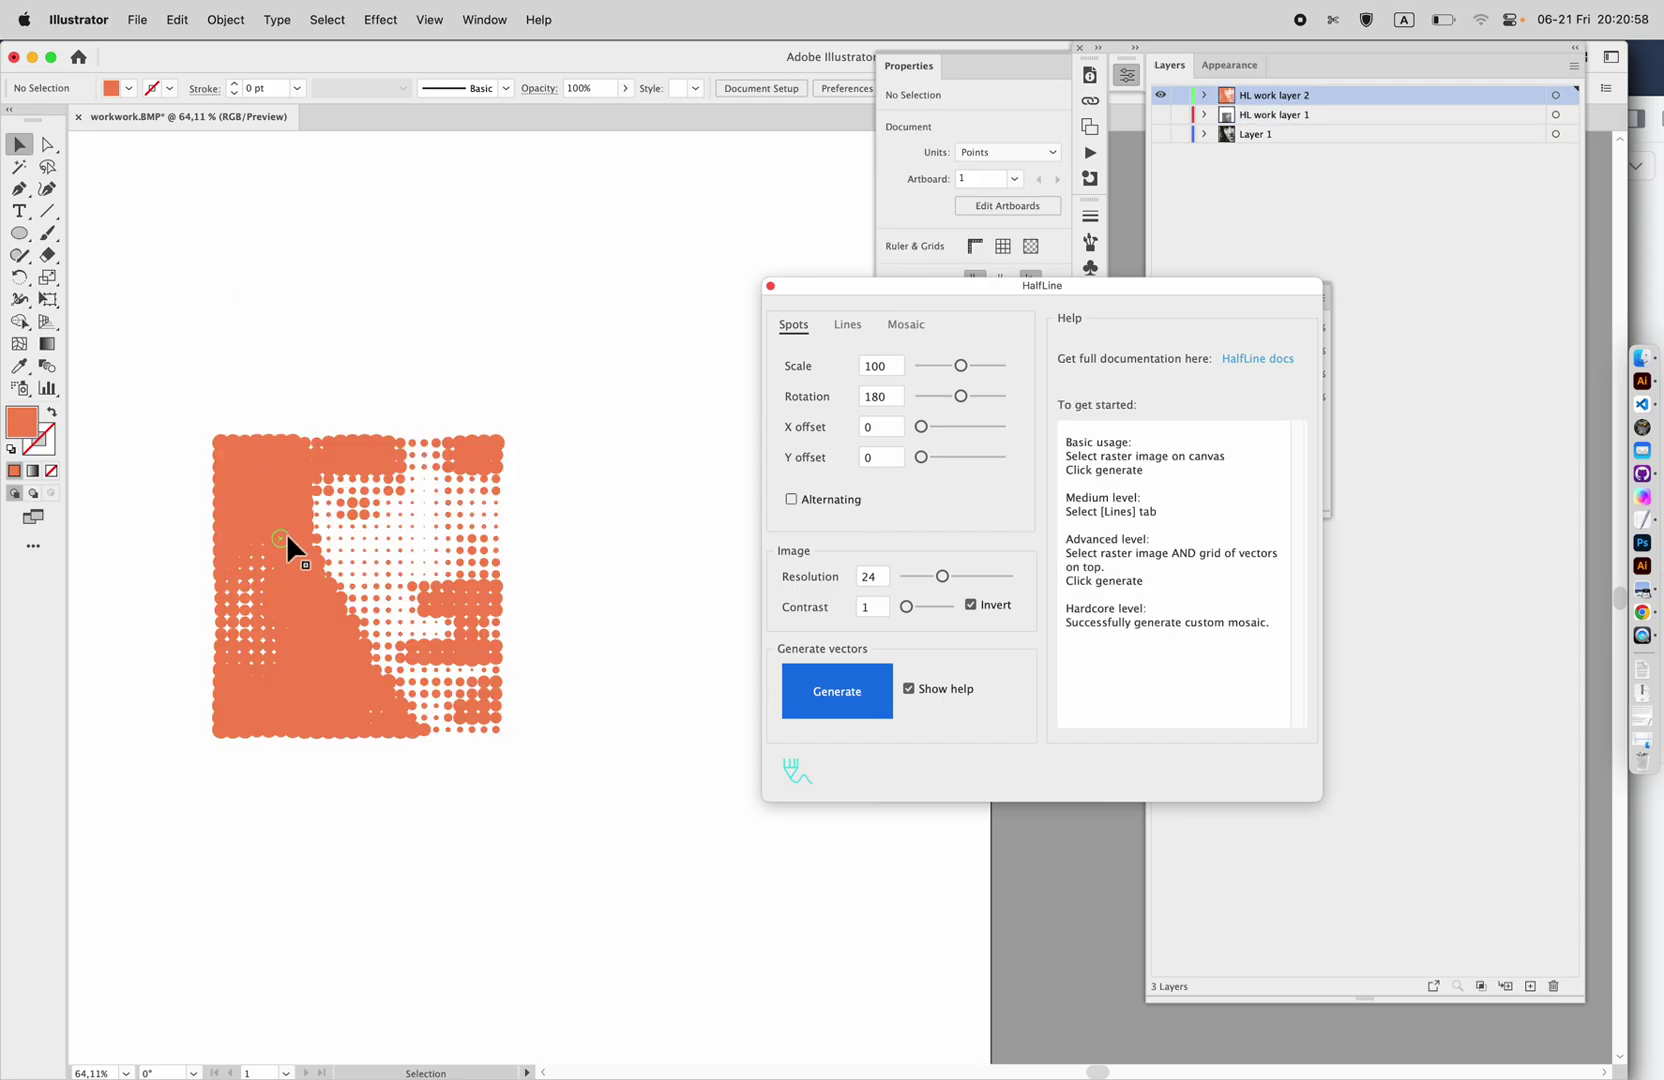
scroll(344, 471, up, 2)
scroll(344, 471, up, 5)
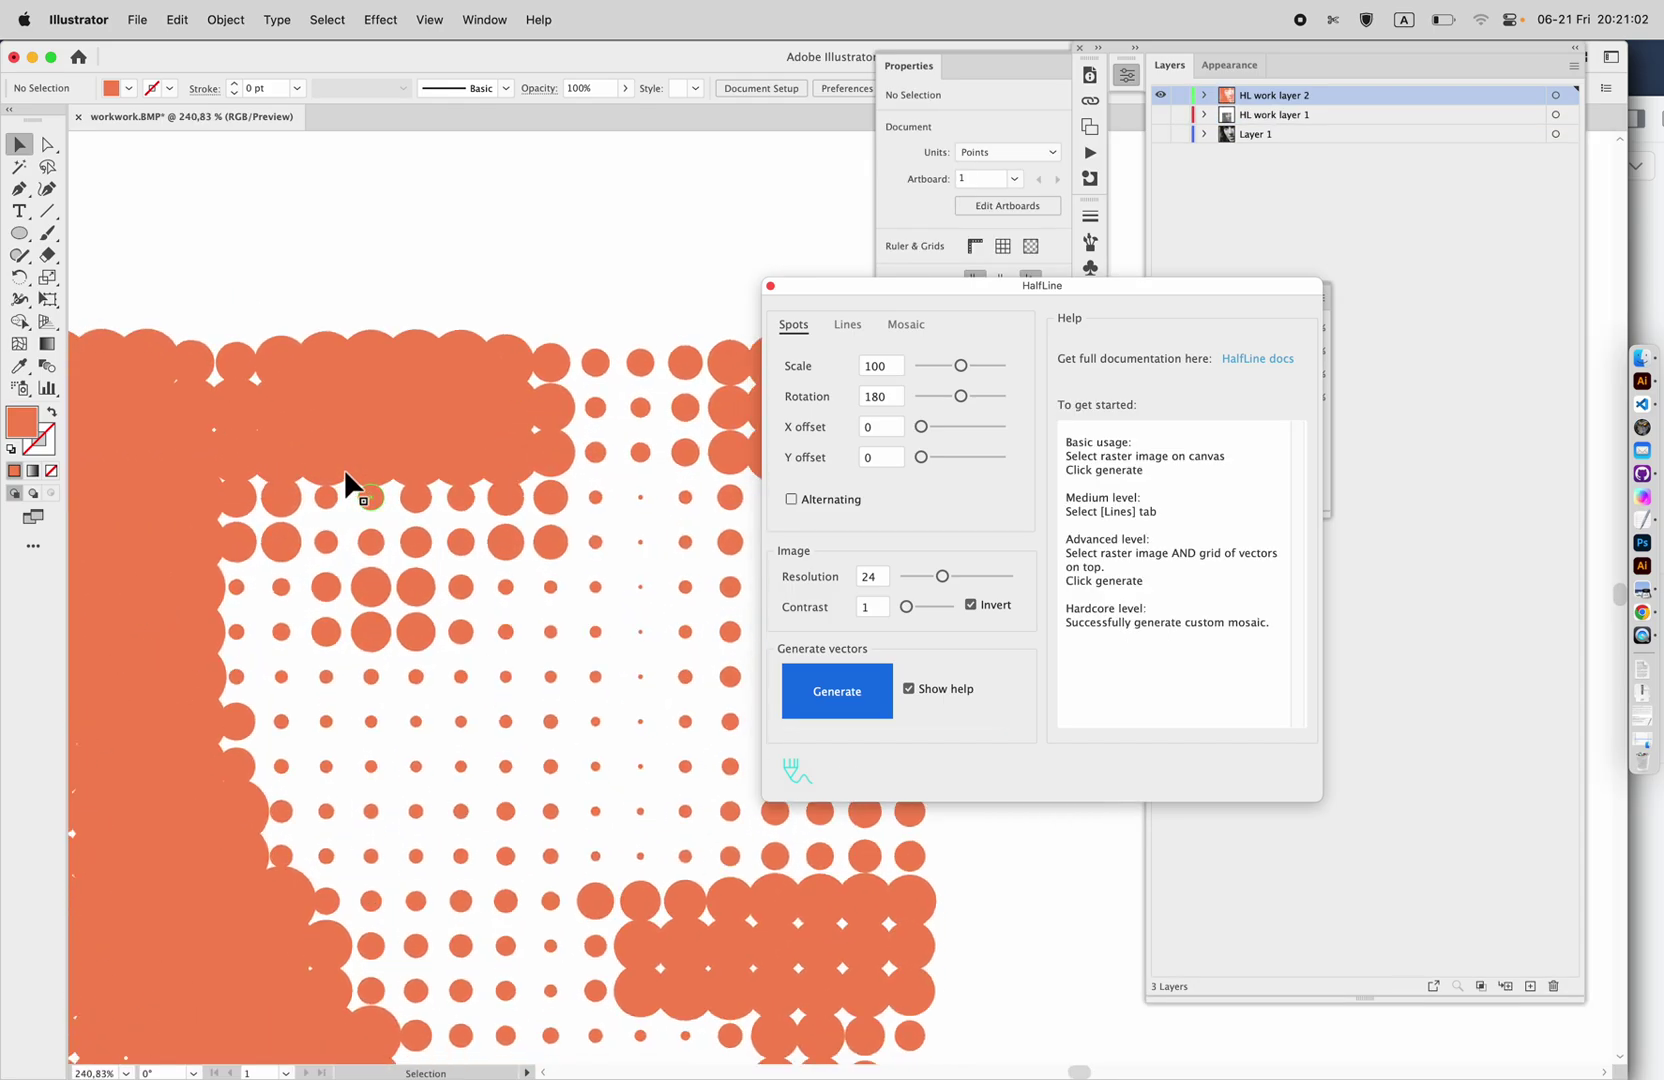
scroll(345, 472, down, 5)
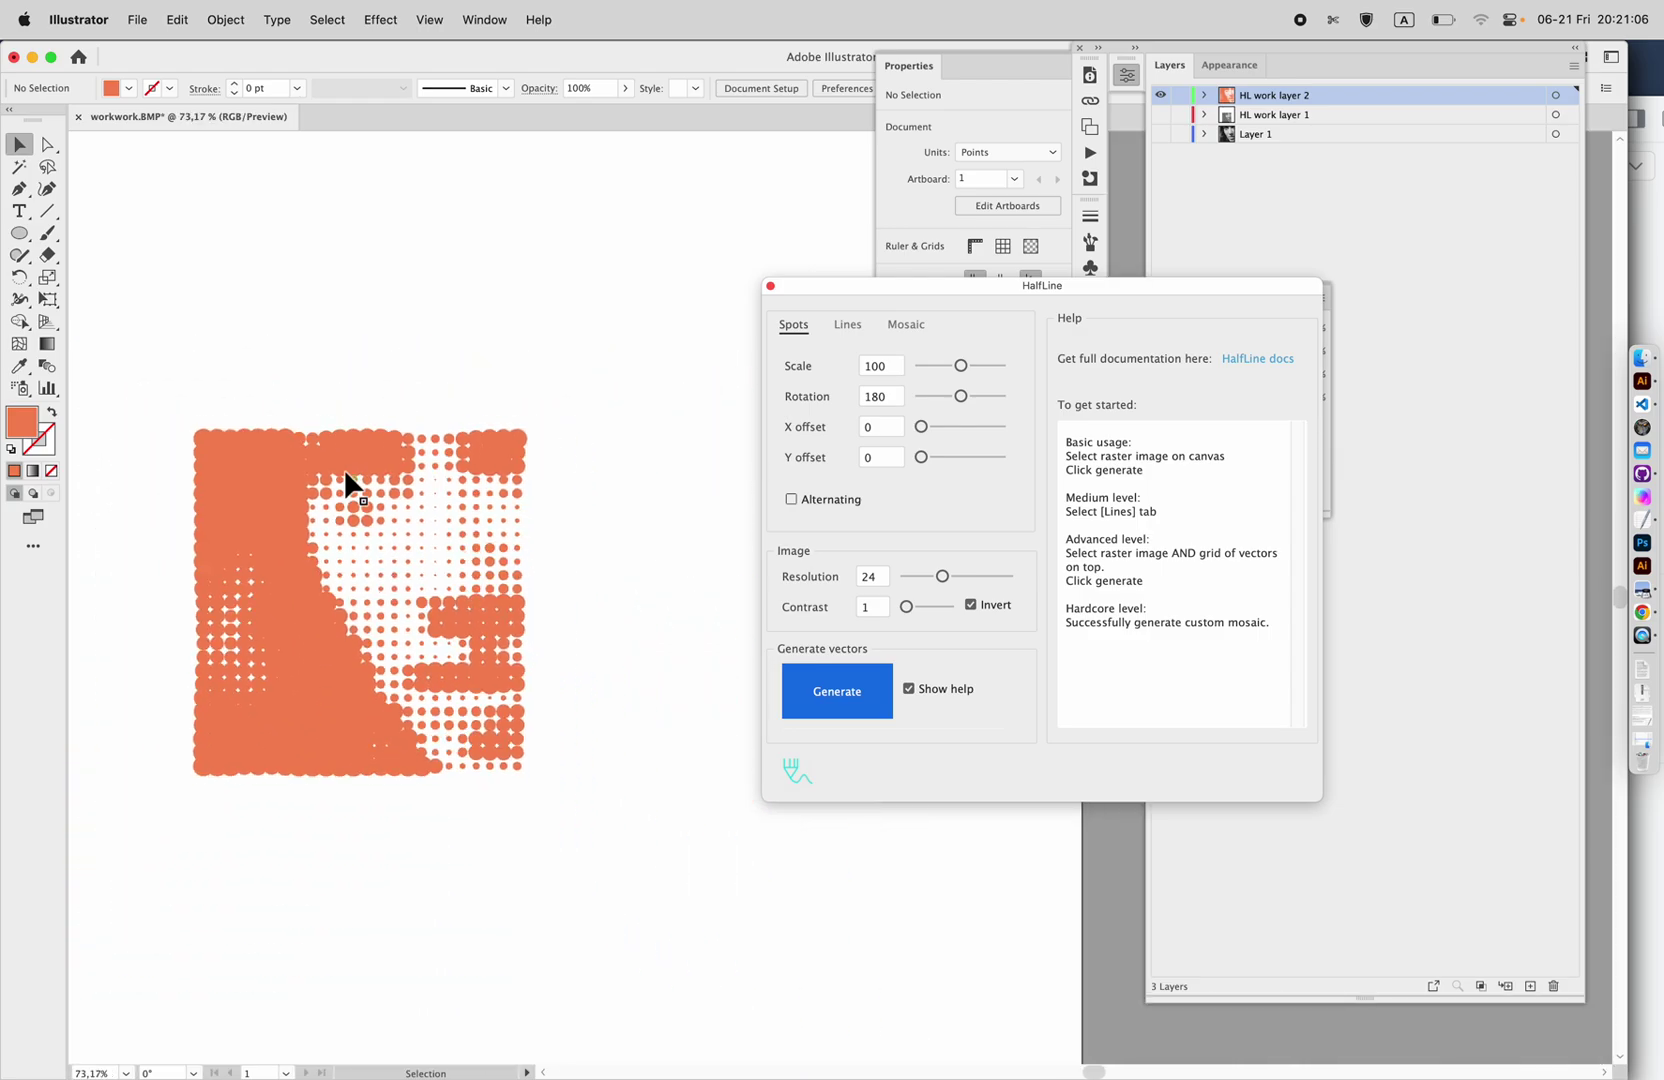
click(344, 470)
click(508, 404)
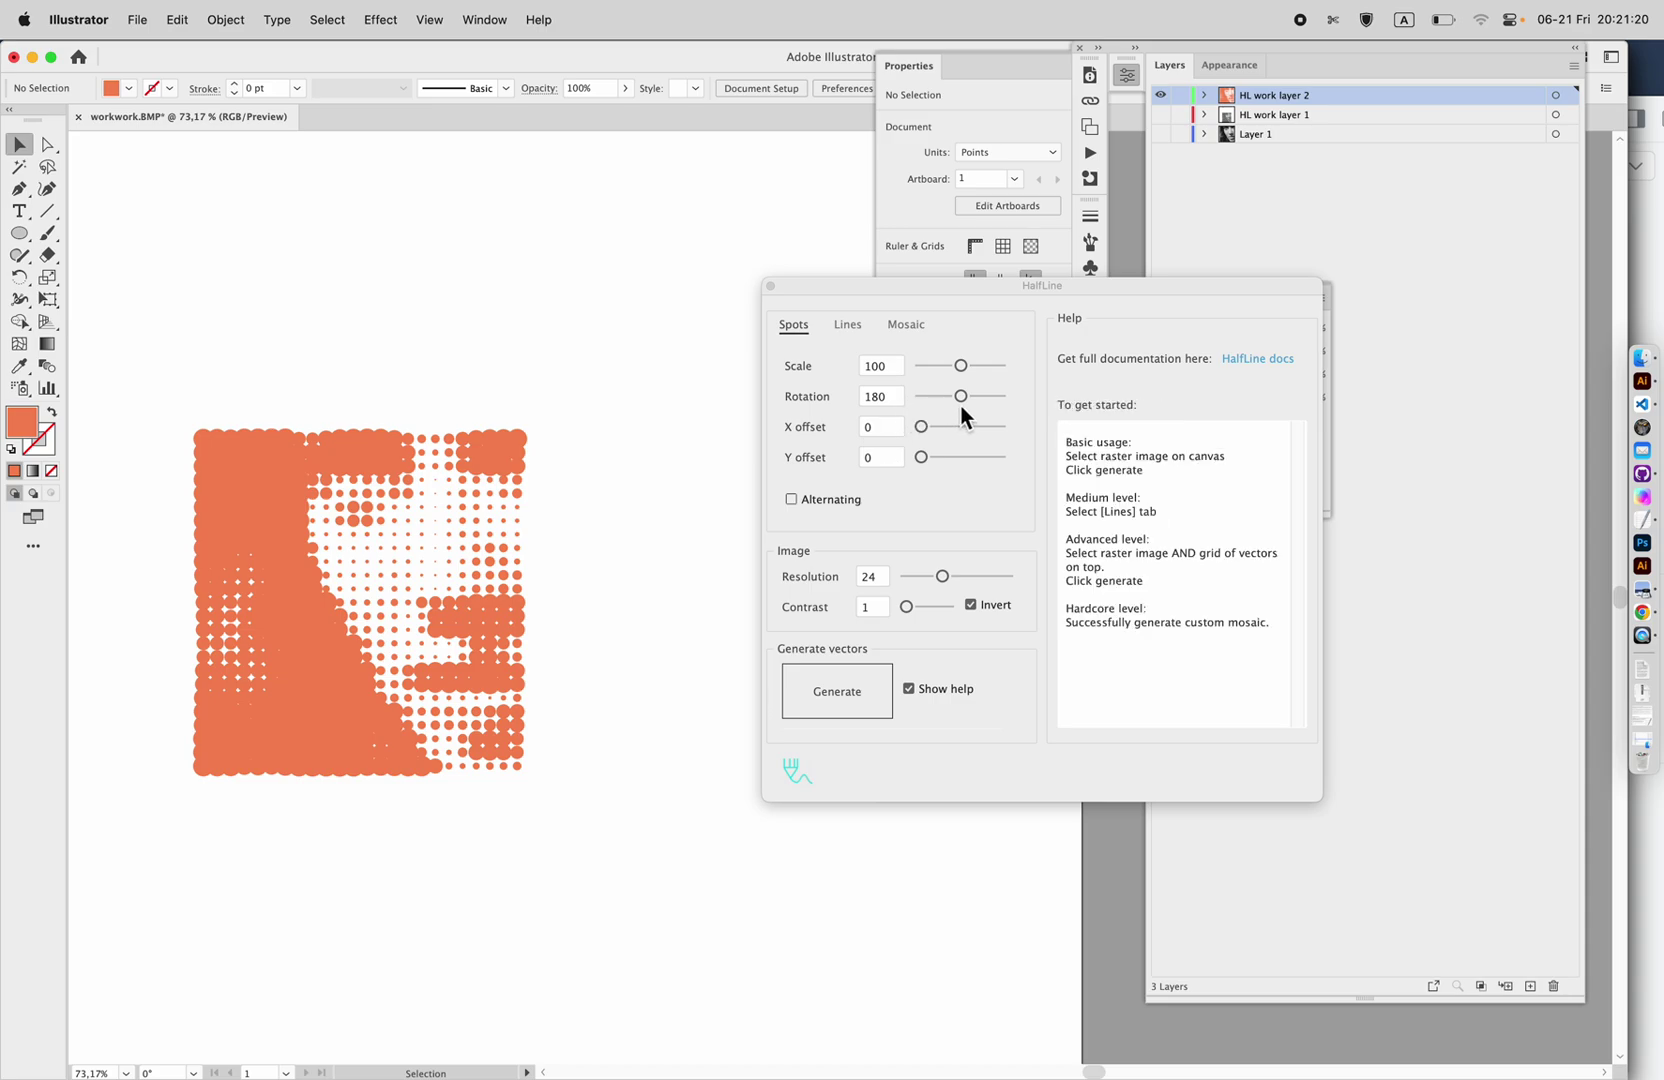
Set spot Rotation and Scale to 0 and generate a plain square grid.
drag(961, 396, 767, 395)
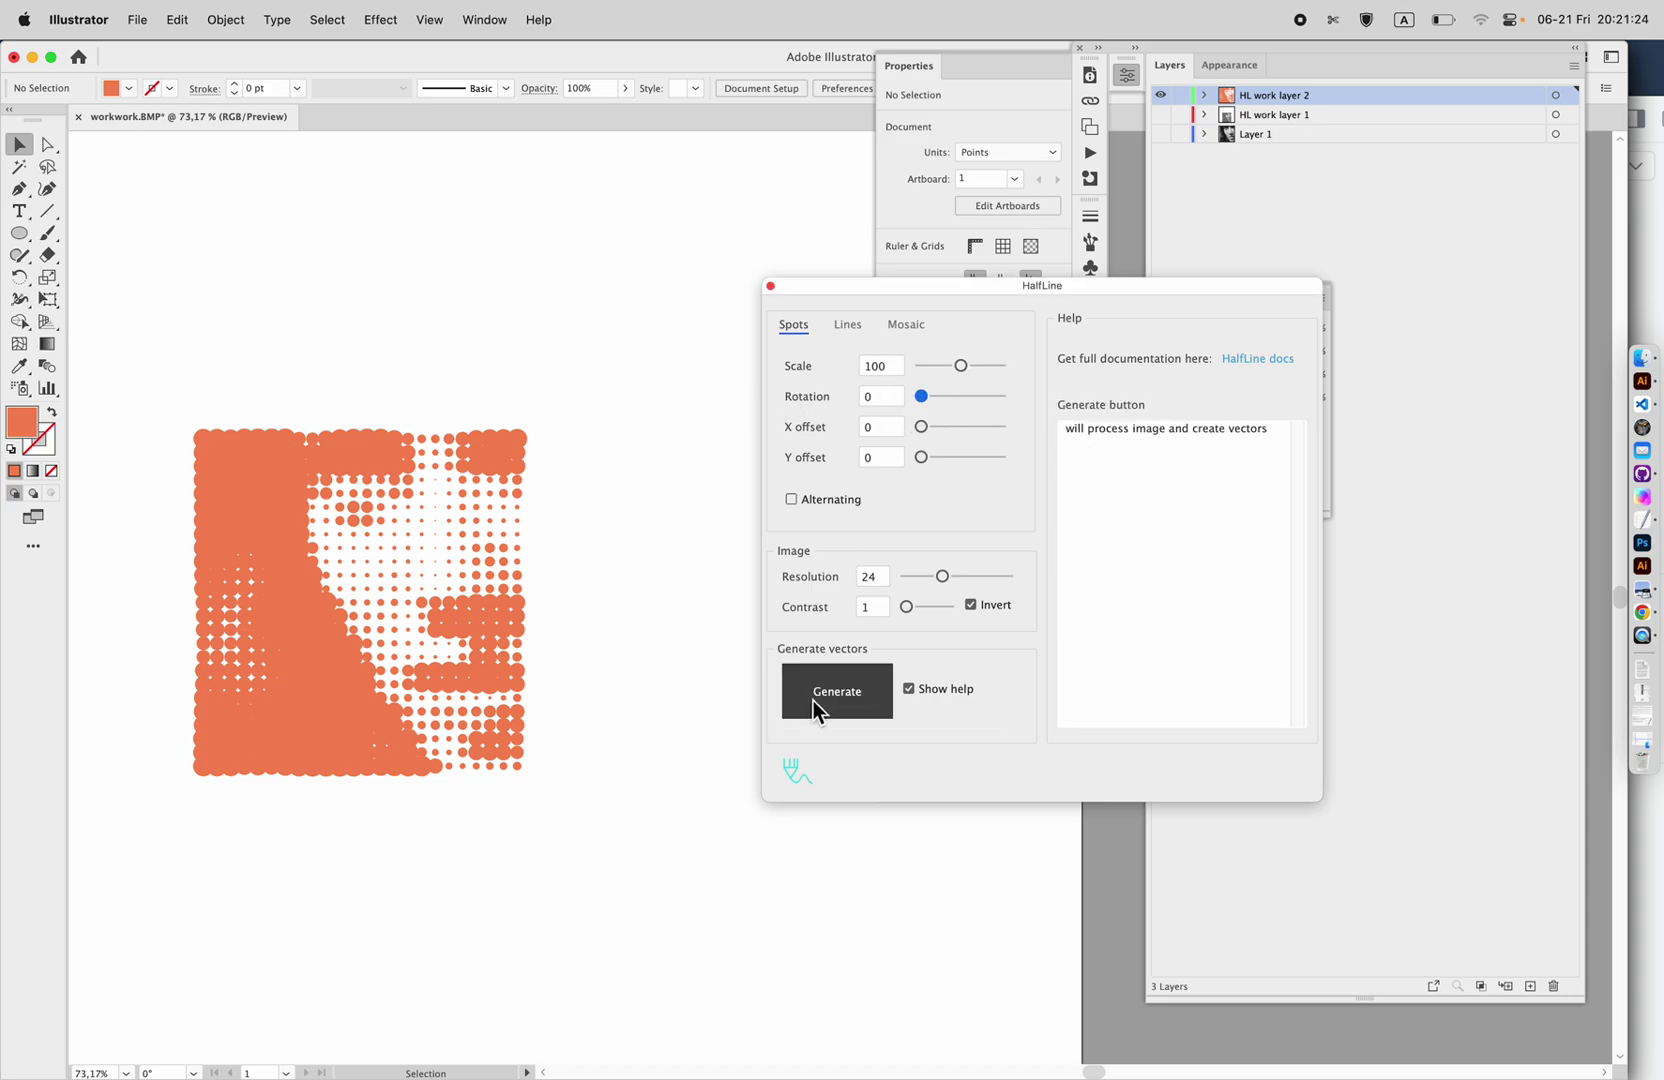
drag(958, 366, 725, 398)
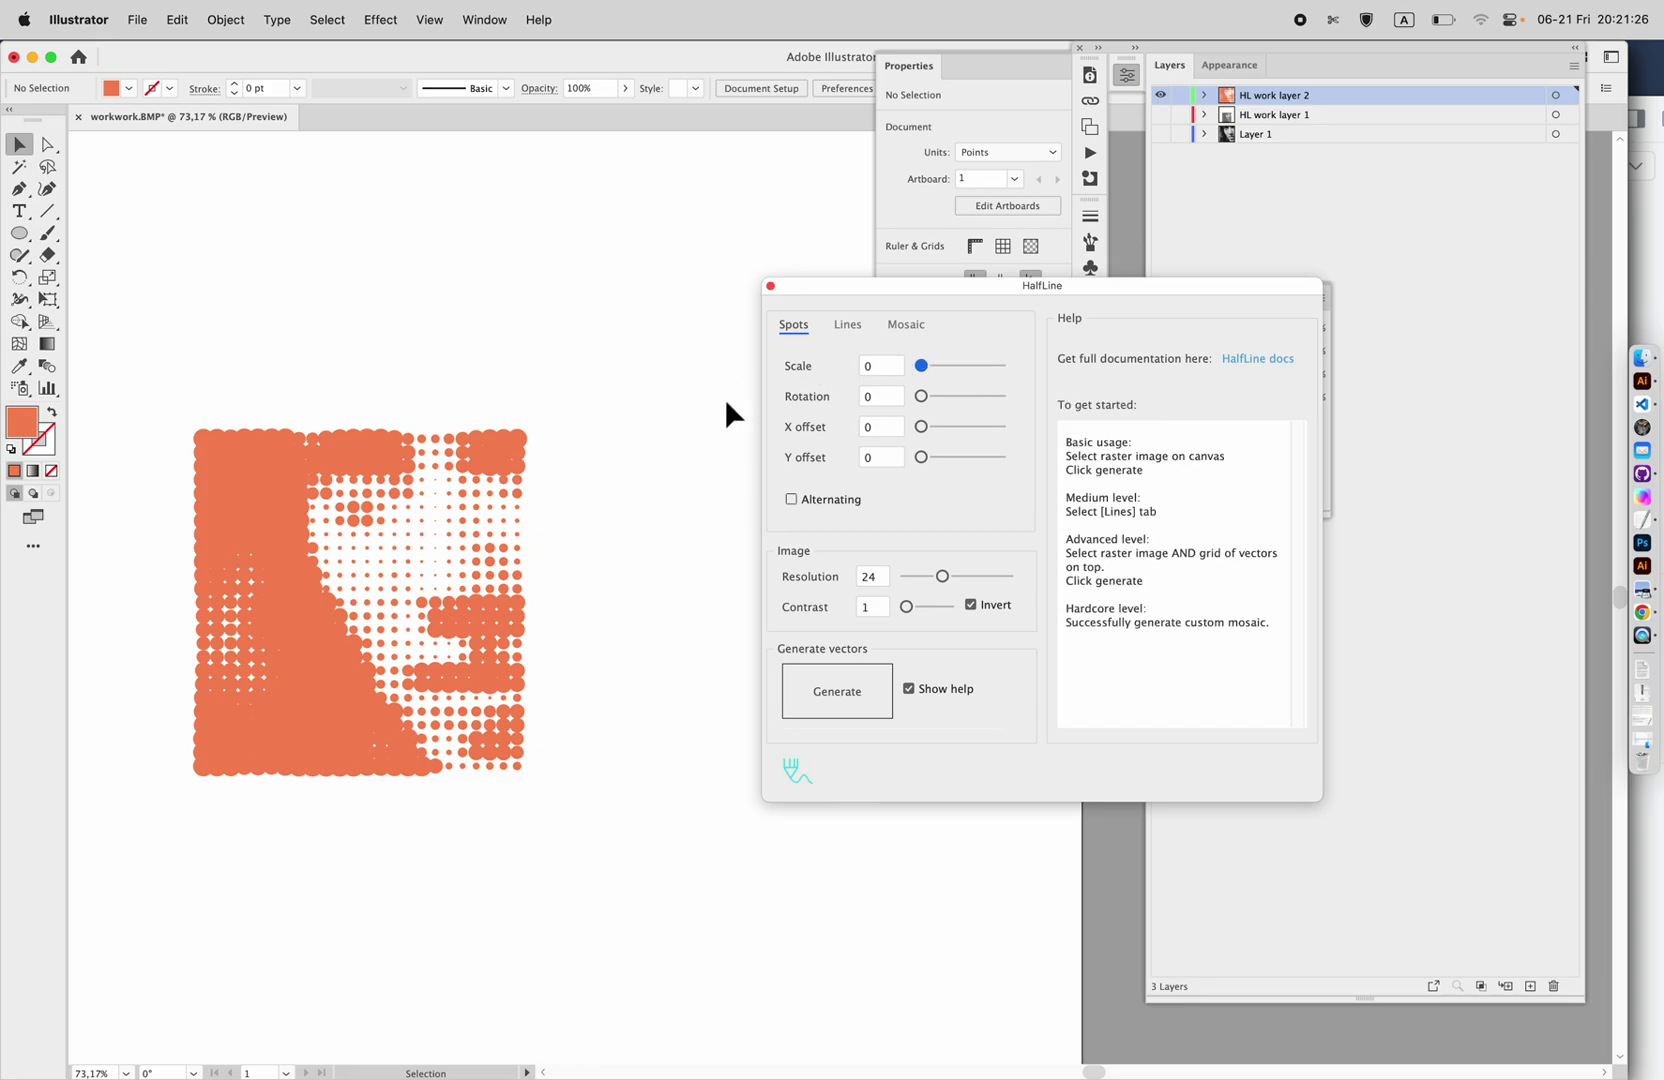
click(830, 680)
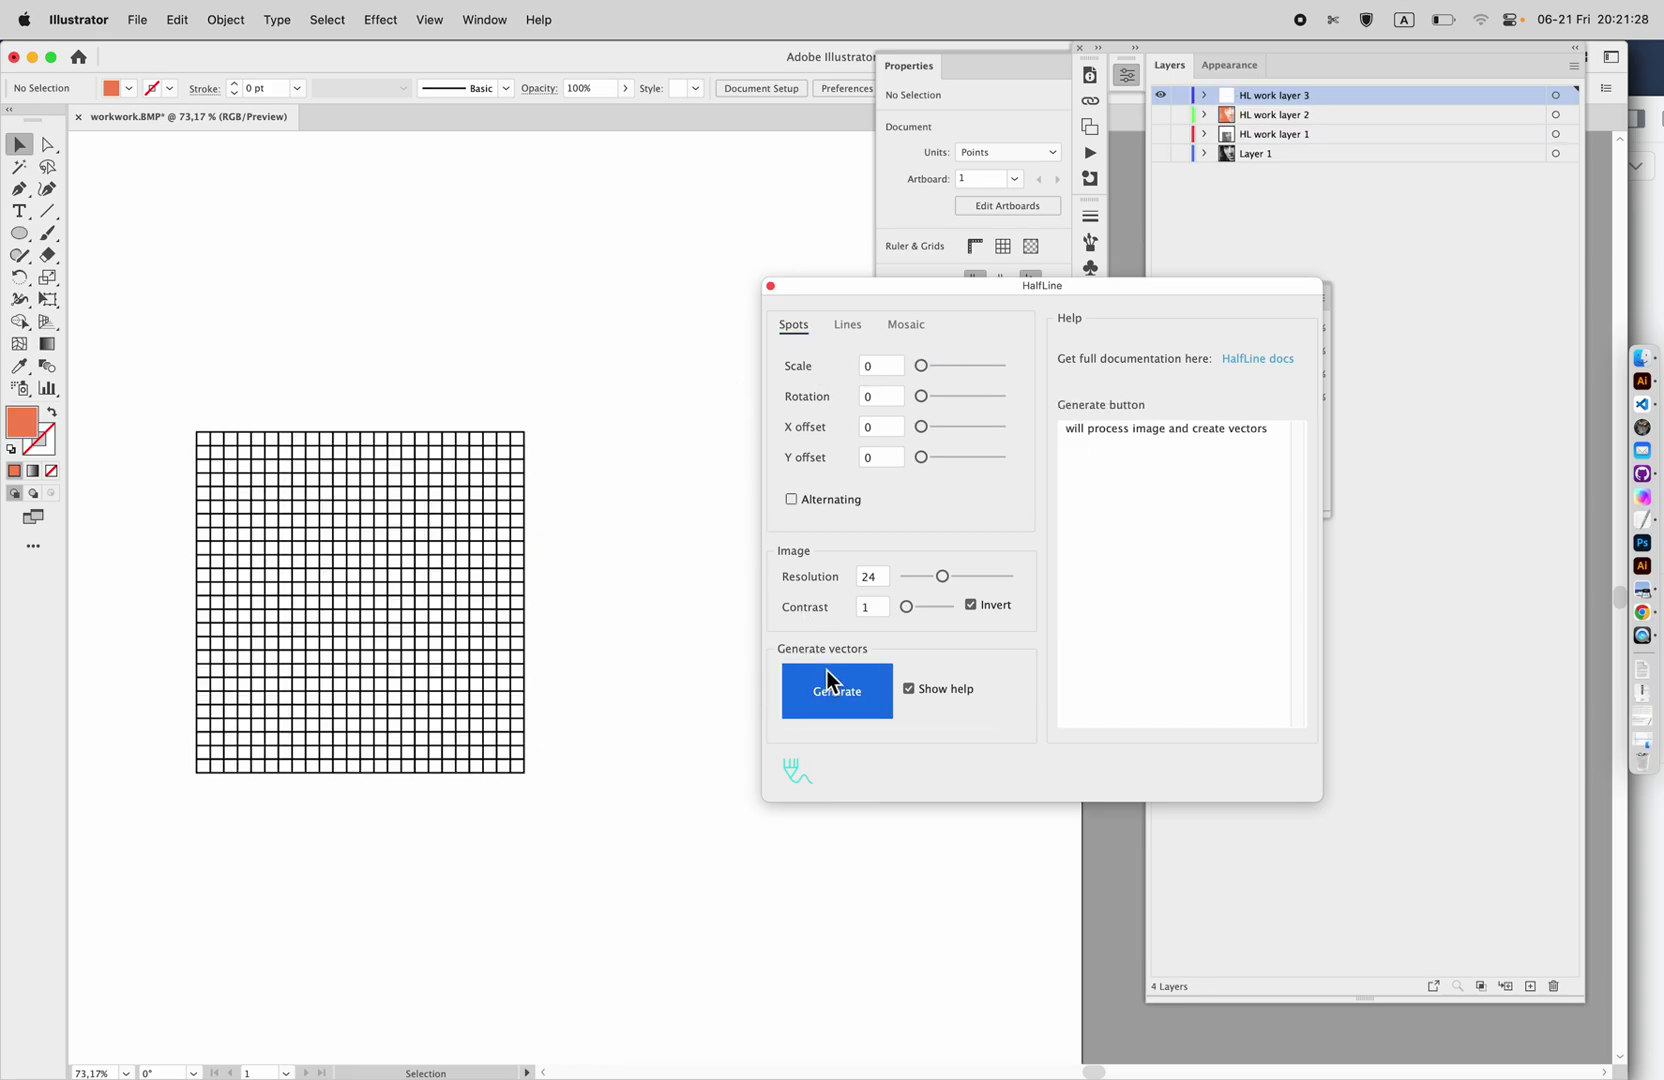
Rotate the grid on HL work layer 3 by 45° into a diamond and generate again.
click(1556, 95)
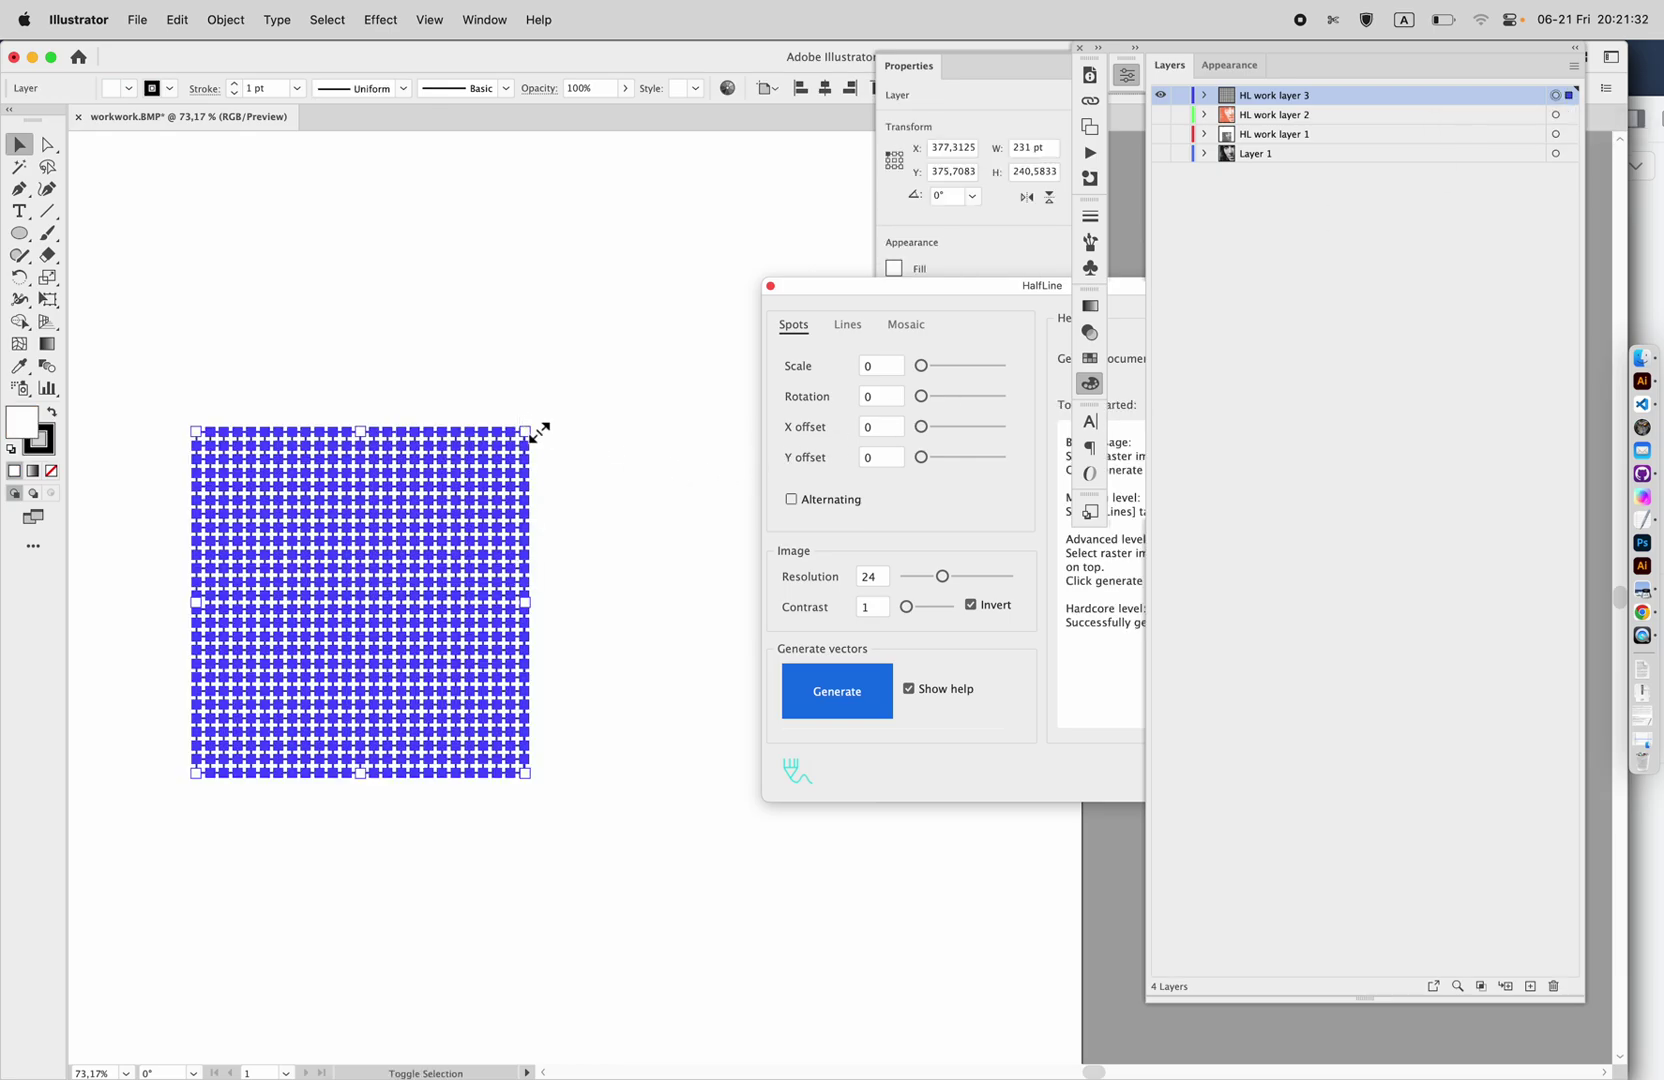
drag(541, 437, 404, 351)
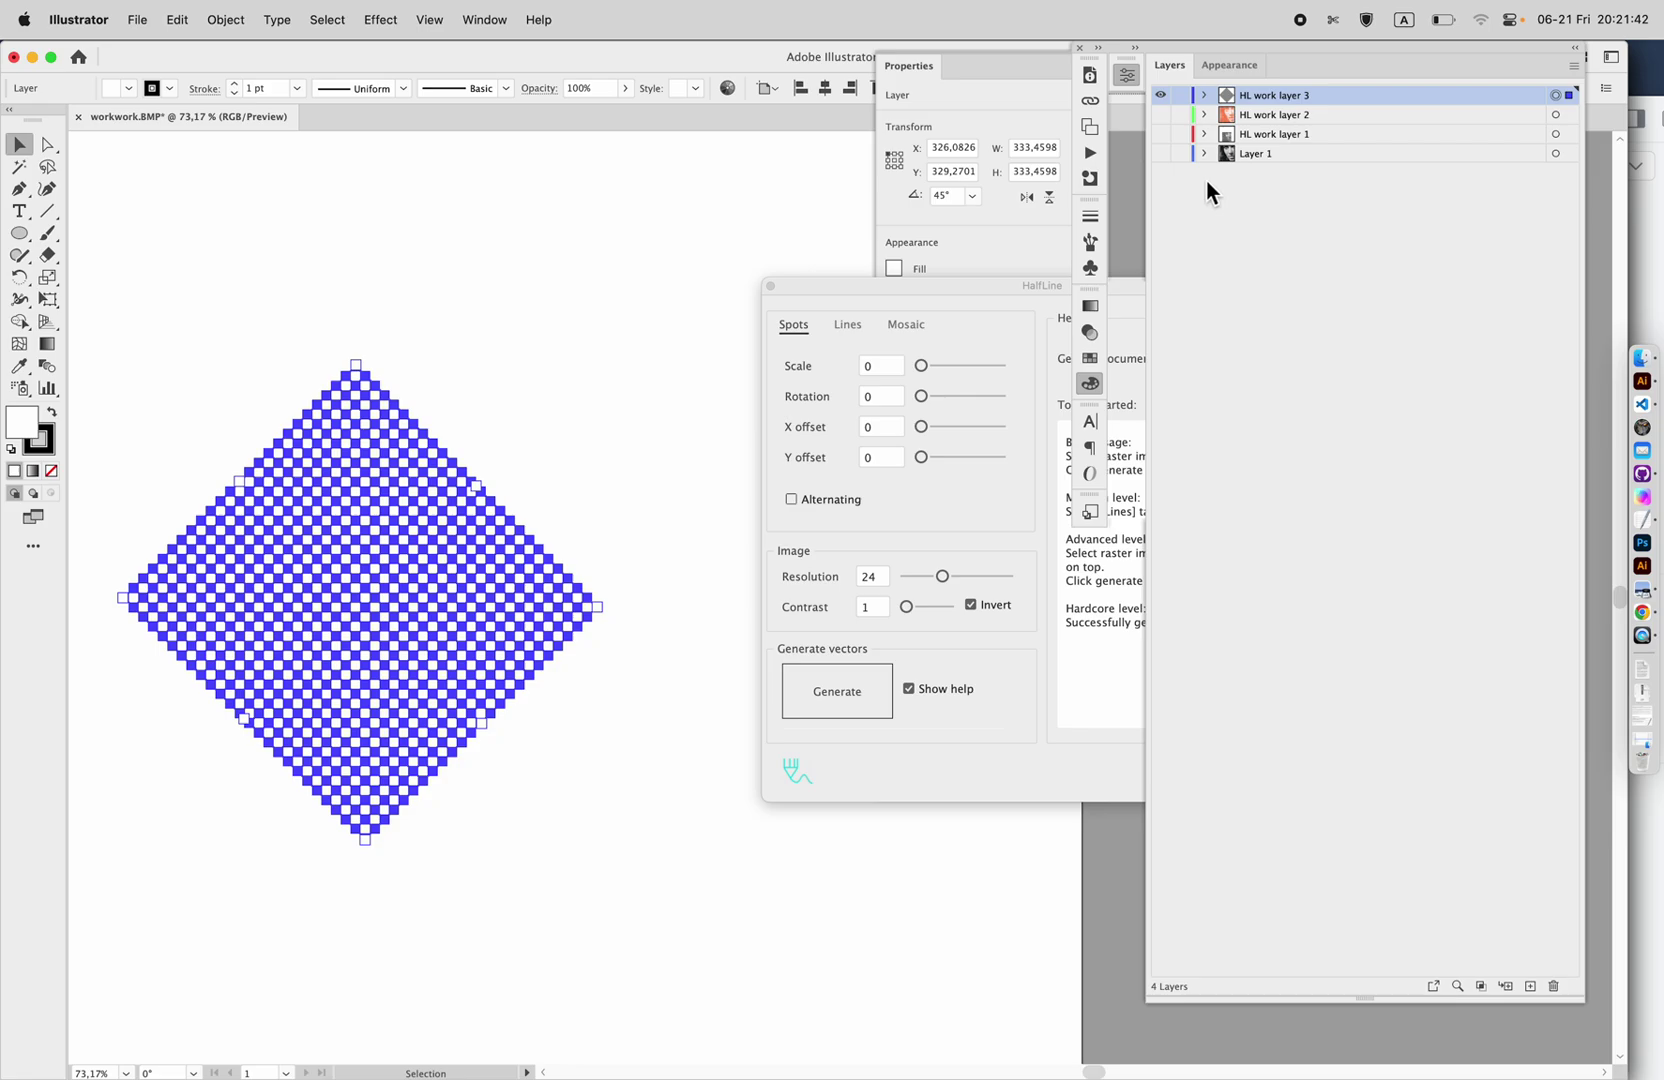
click(1165, 157)
click(1165, 157)
click(853, 700)
click(836, 702)
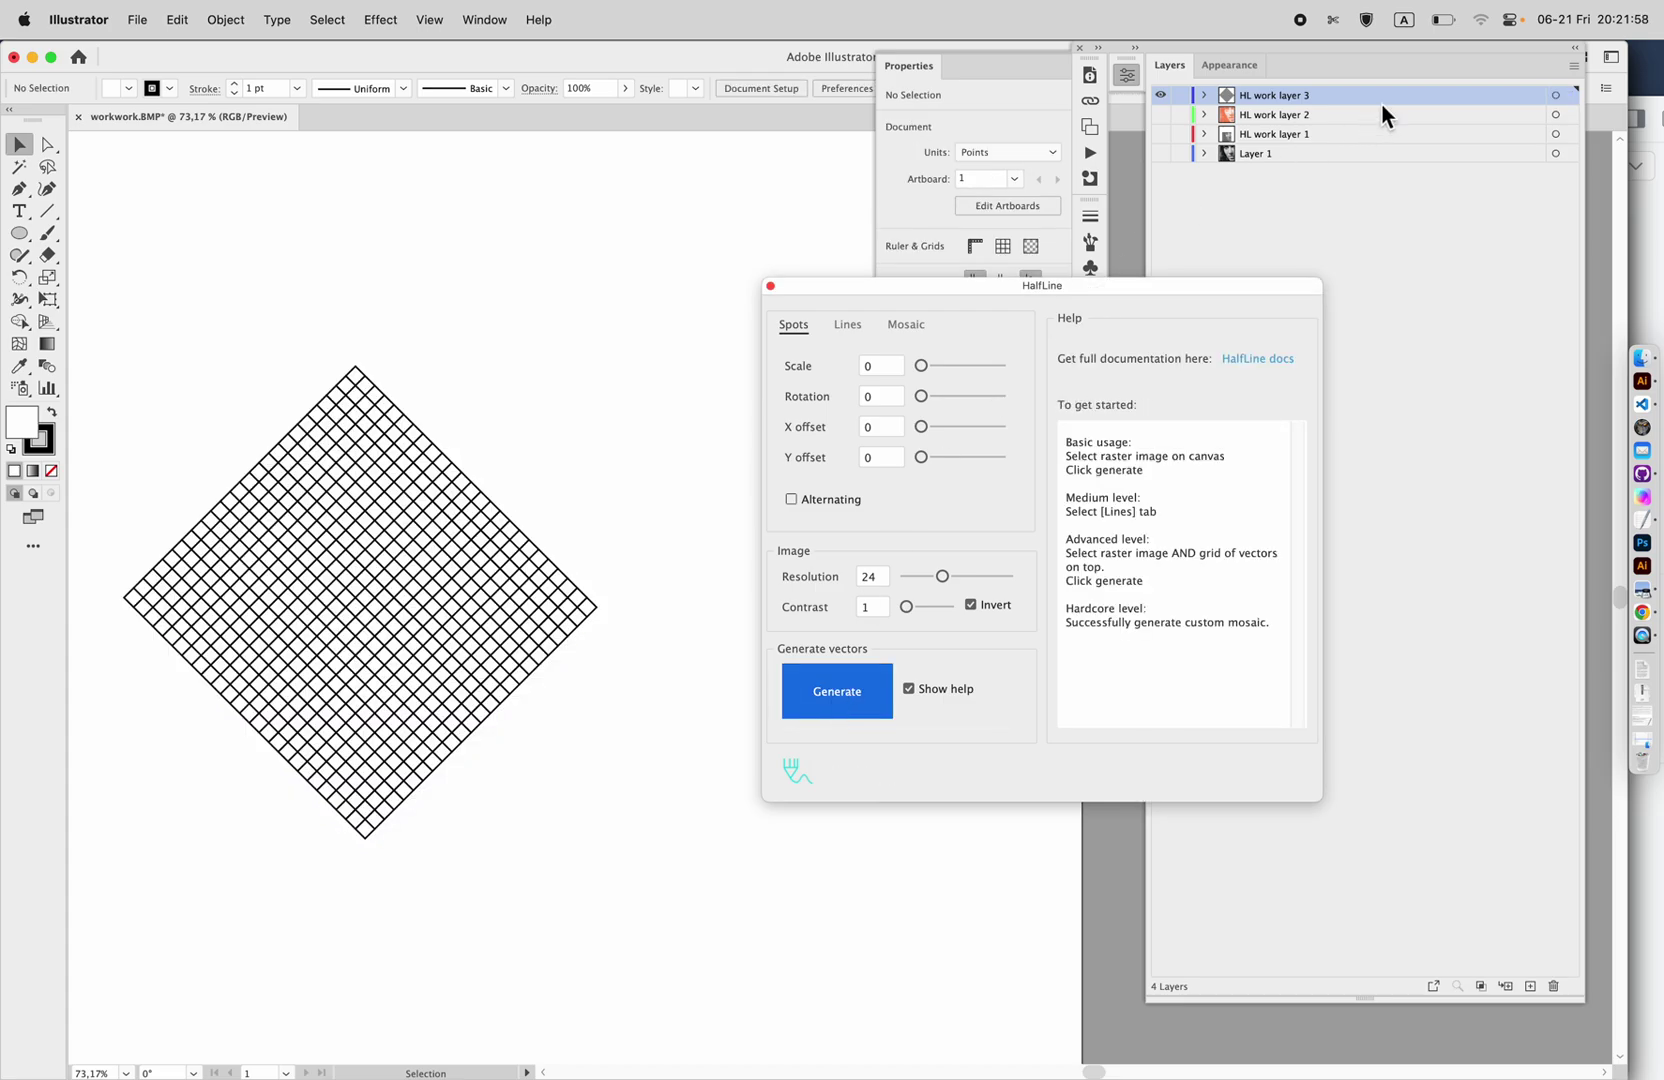
Set spot Scale to 100 on HL work layer 3 and regenerate the diamond-grid halftone.
click(1555, 94)
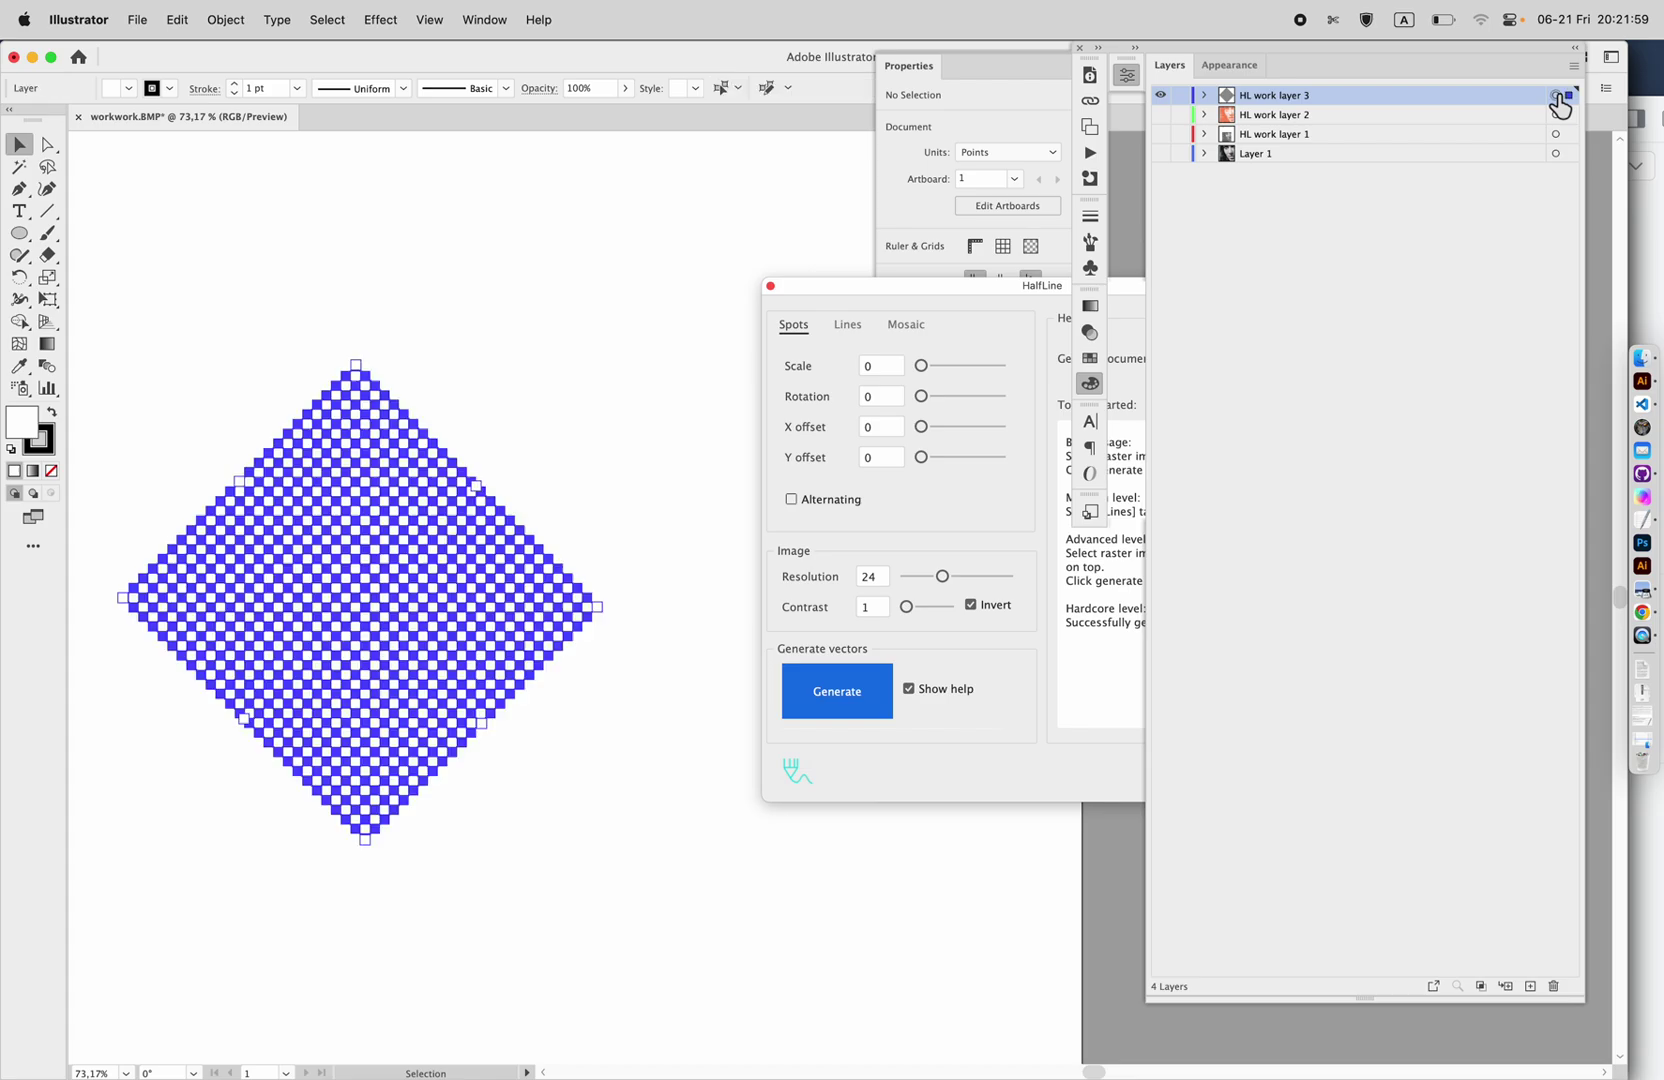
click(886, 371)
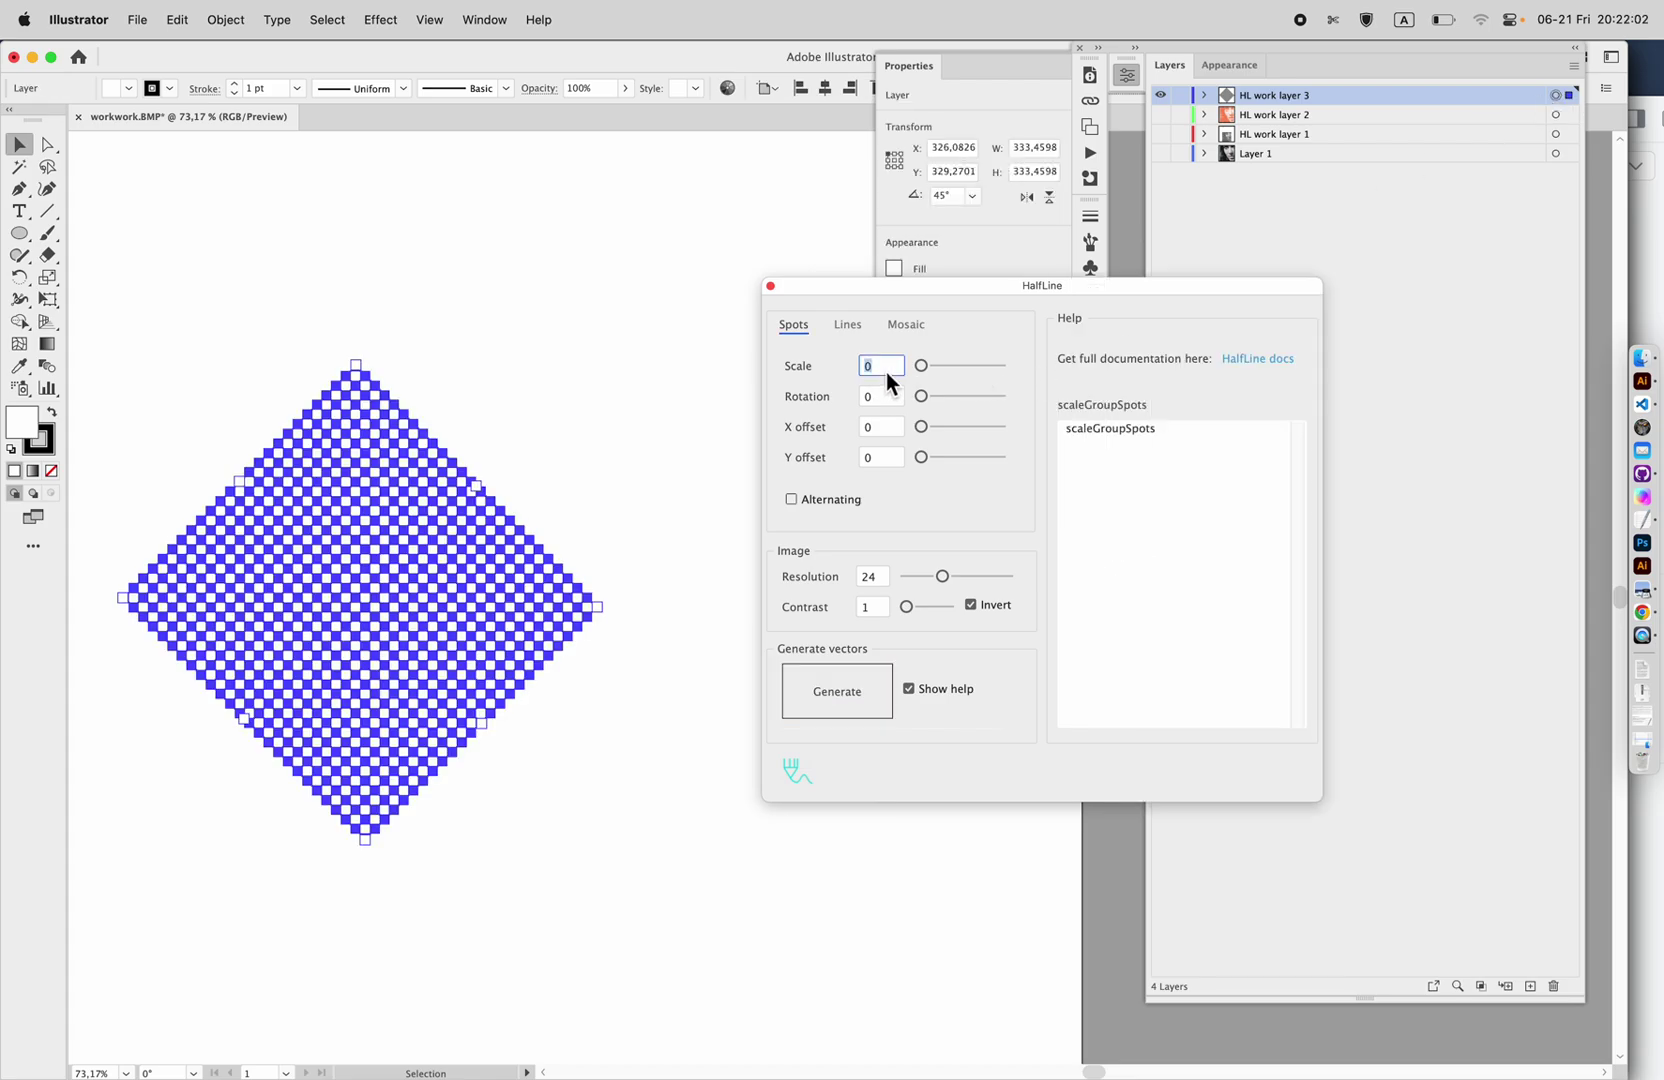
text(100)
click(845, 699)
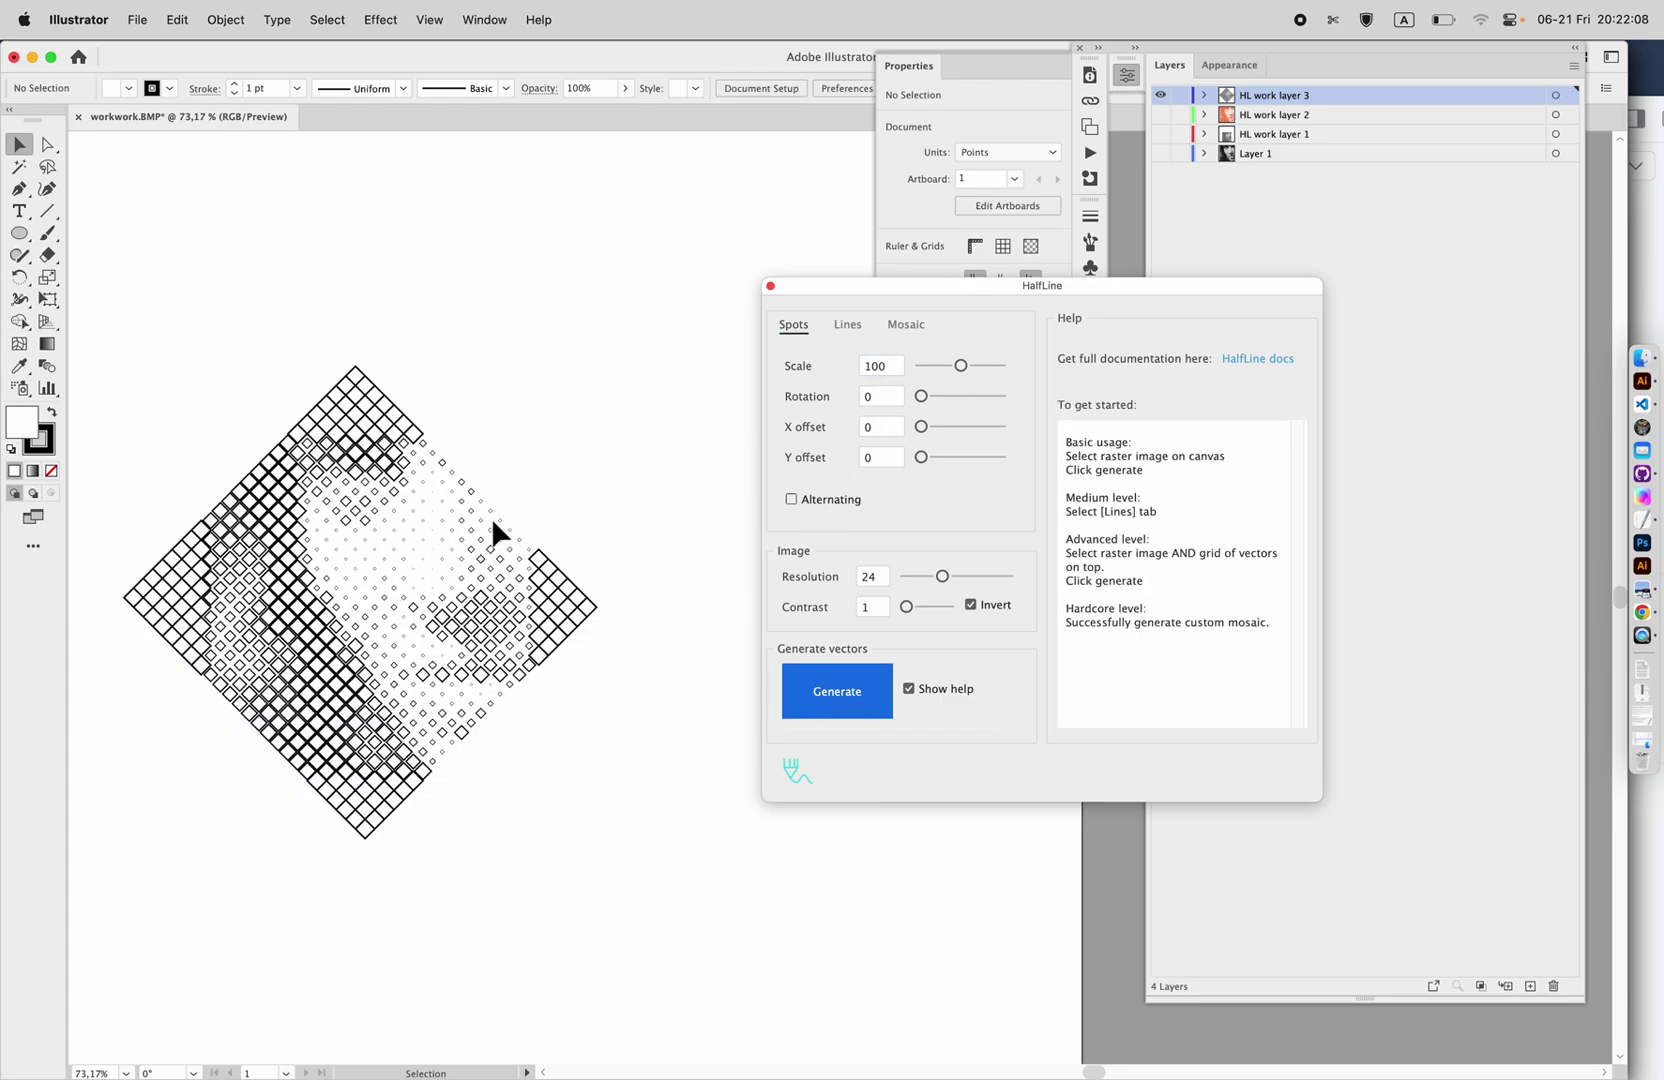
scroll(491, 517, up, 3)
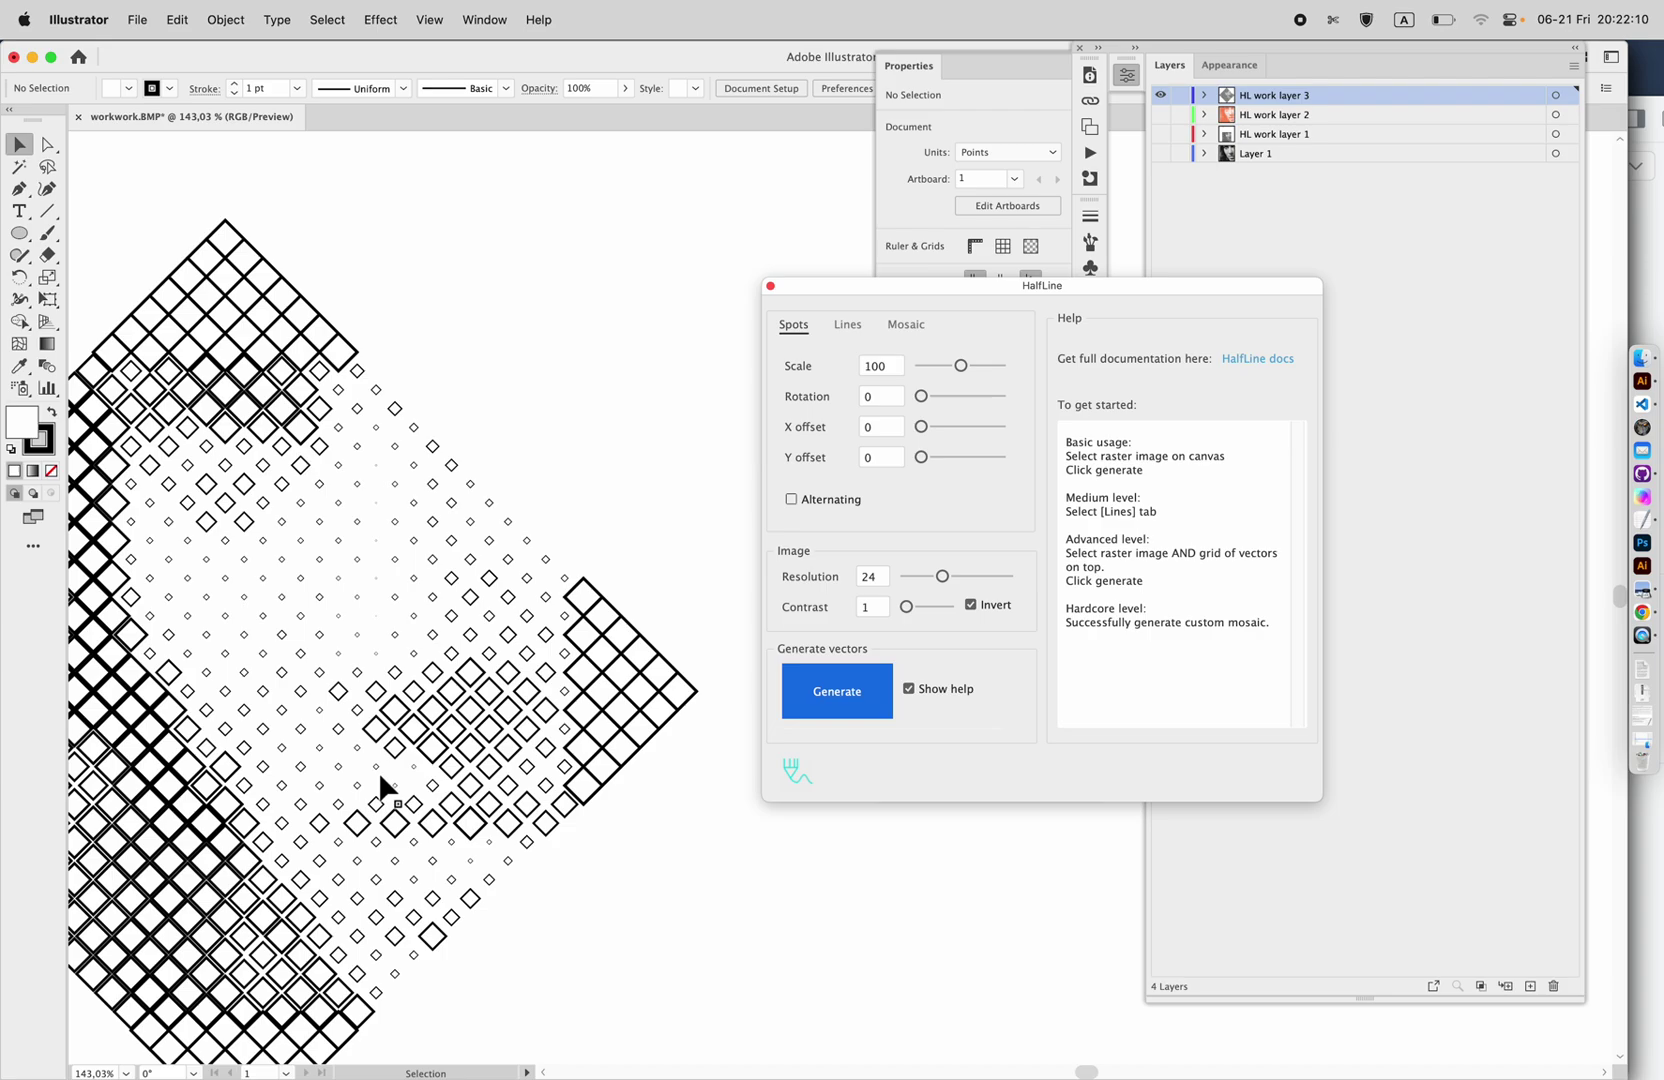
scroll(472, 769, down, 3)
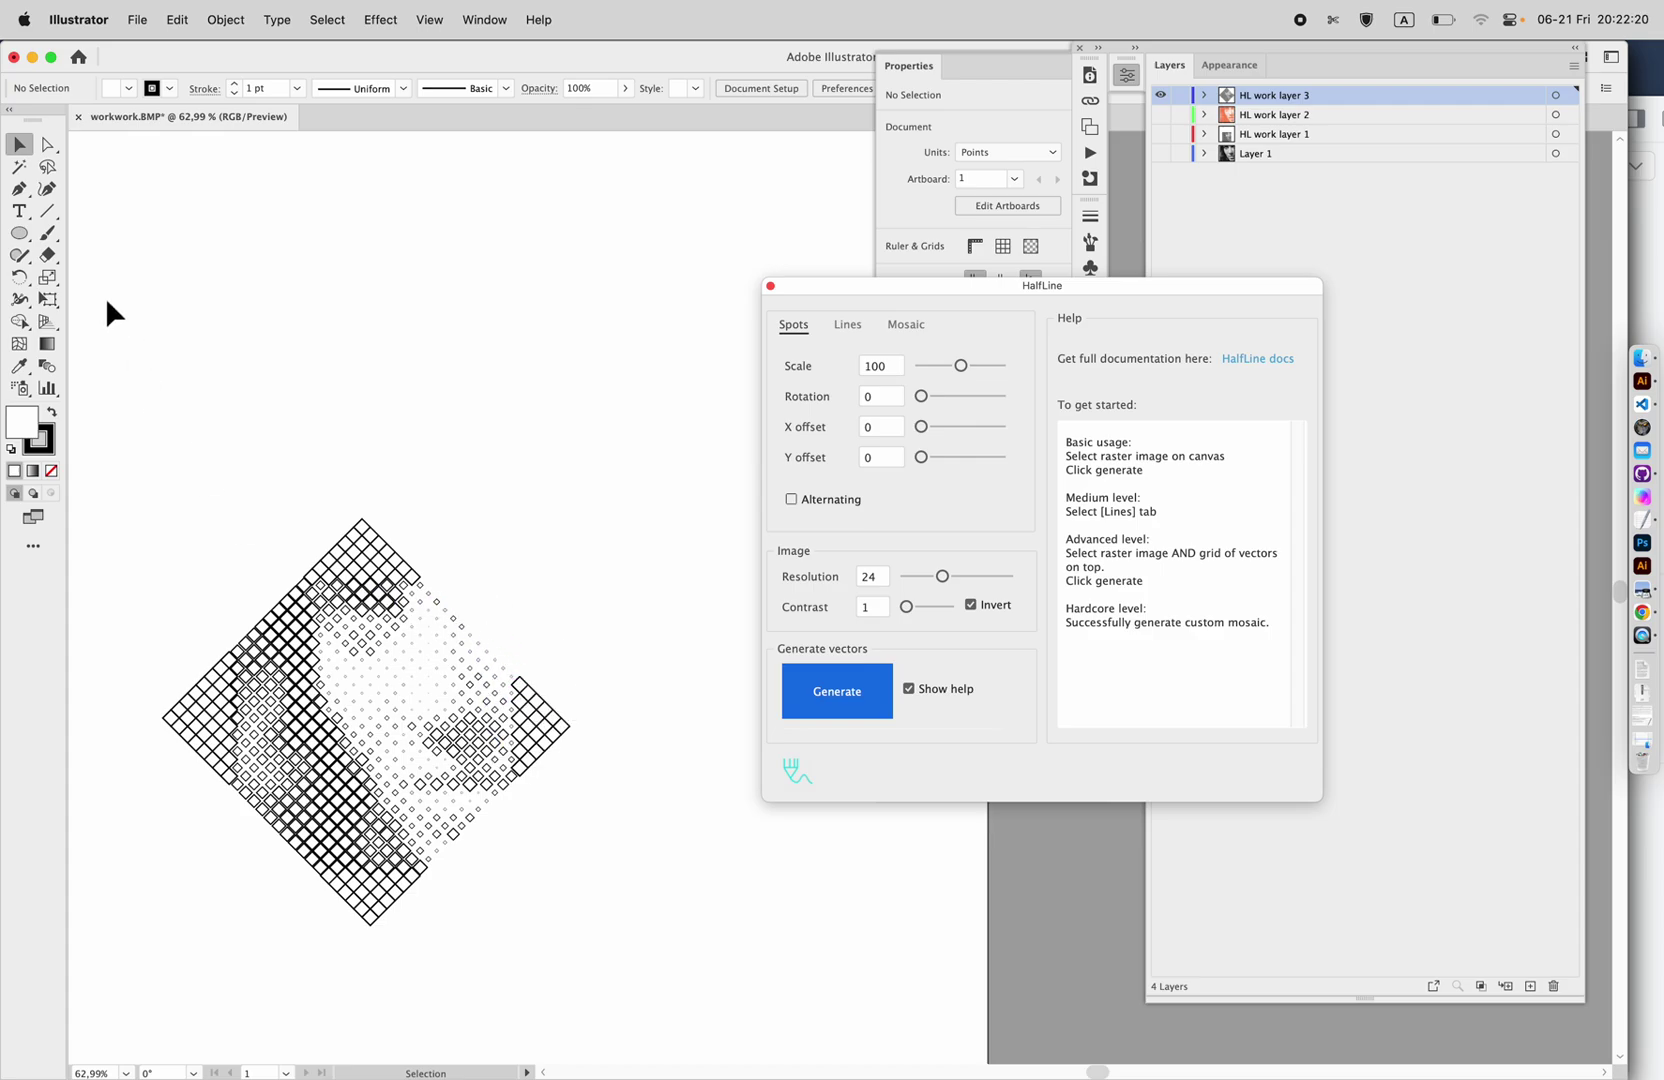
Scribble a small Pencil shape, select it, and generate a halftone of the face from it.
key(n)
drag(499, 321, 490, 312)
click(21, 146)
click(343, 245)
drag(343, 245, 575, 353)
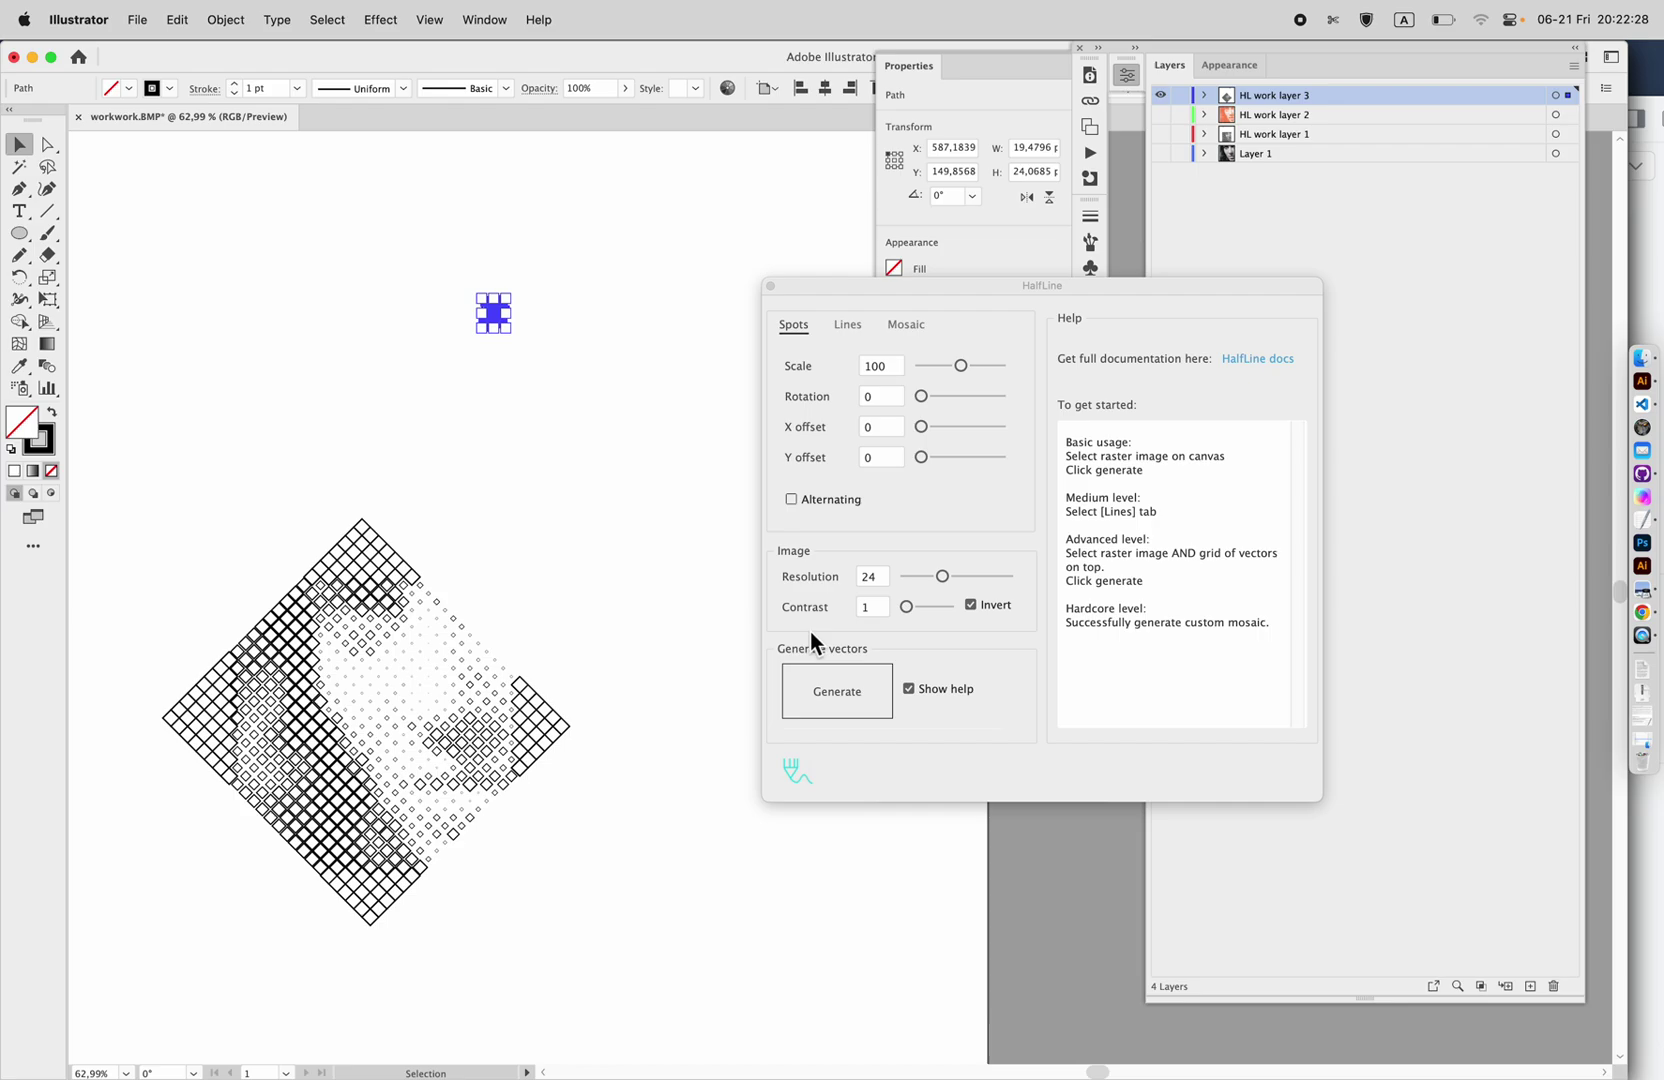
click(830, 690)
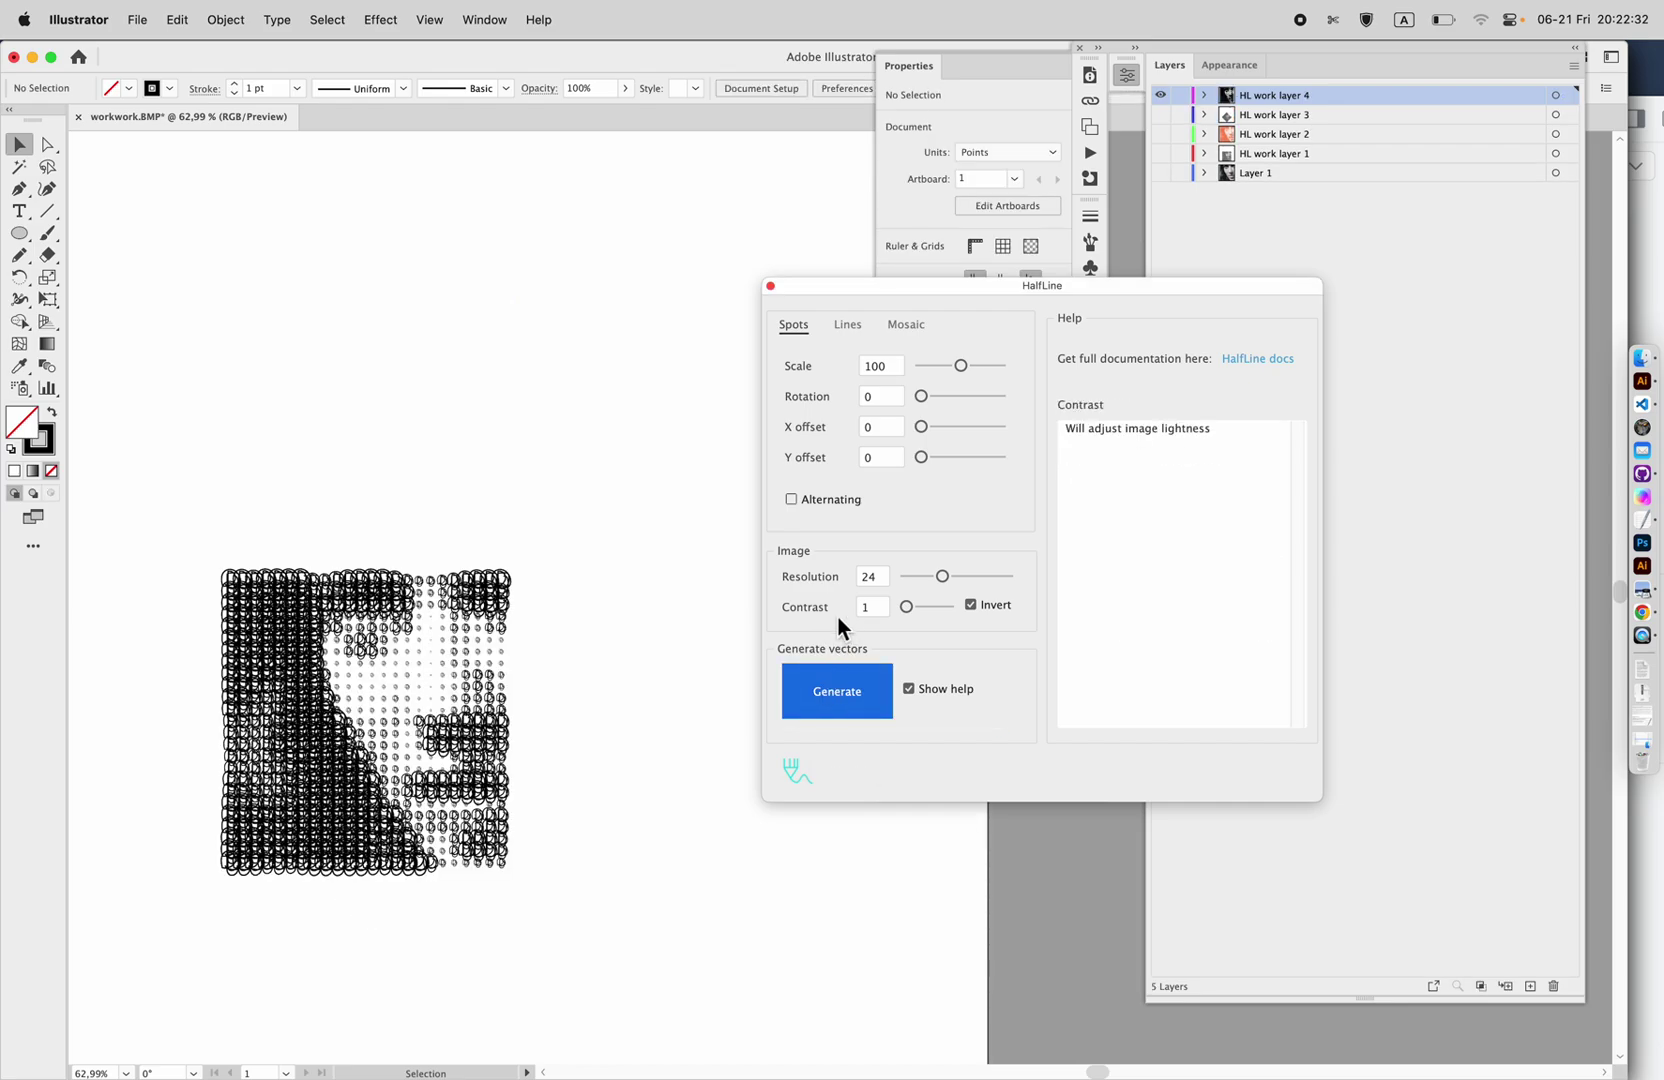
scroll(440, 683, up, 1)
scroll(437, 677, up, 5)
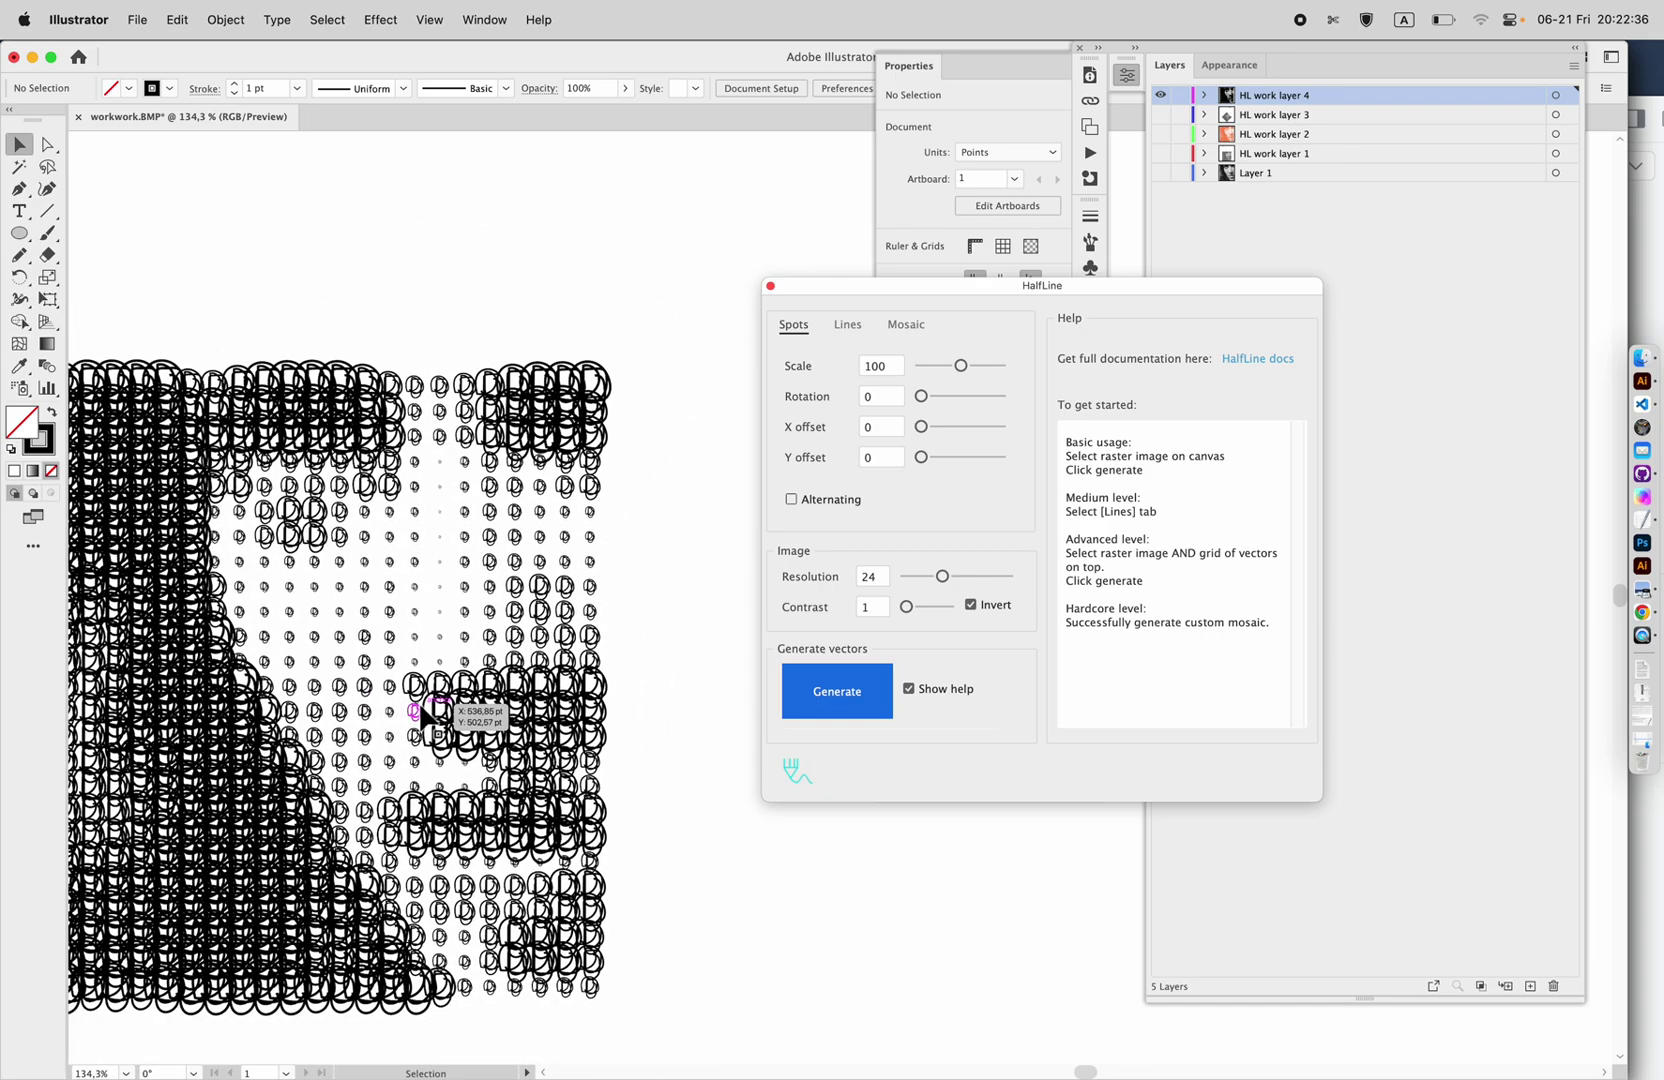
scroll(424, 714, down, 3)
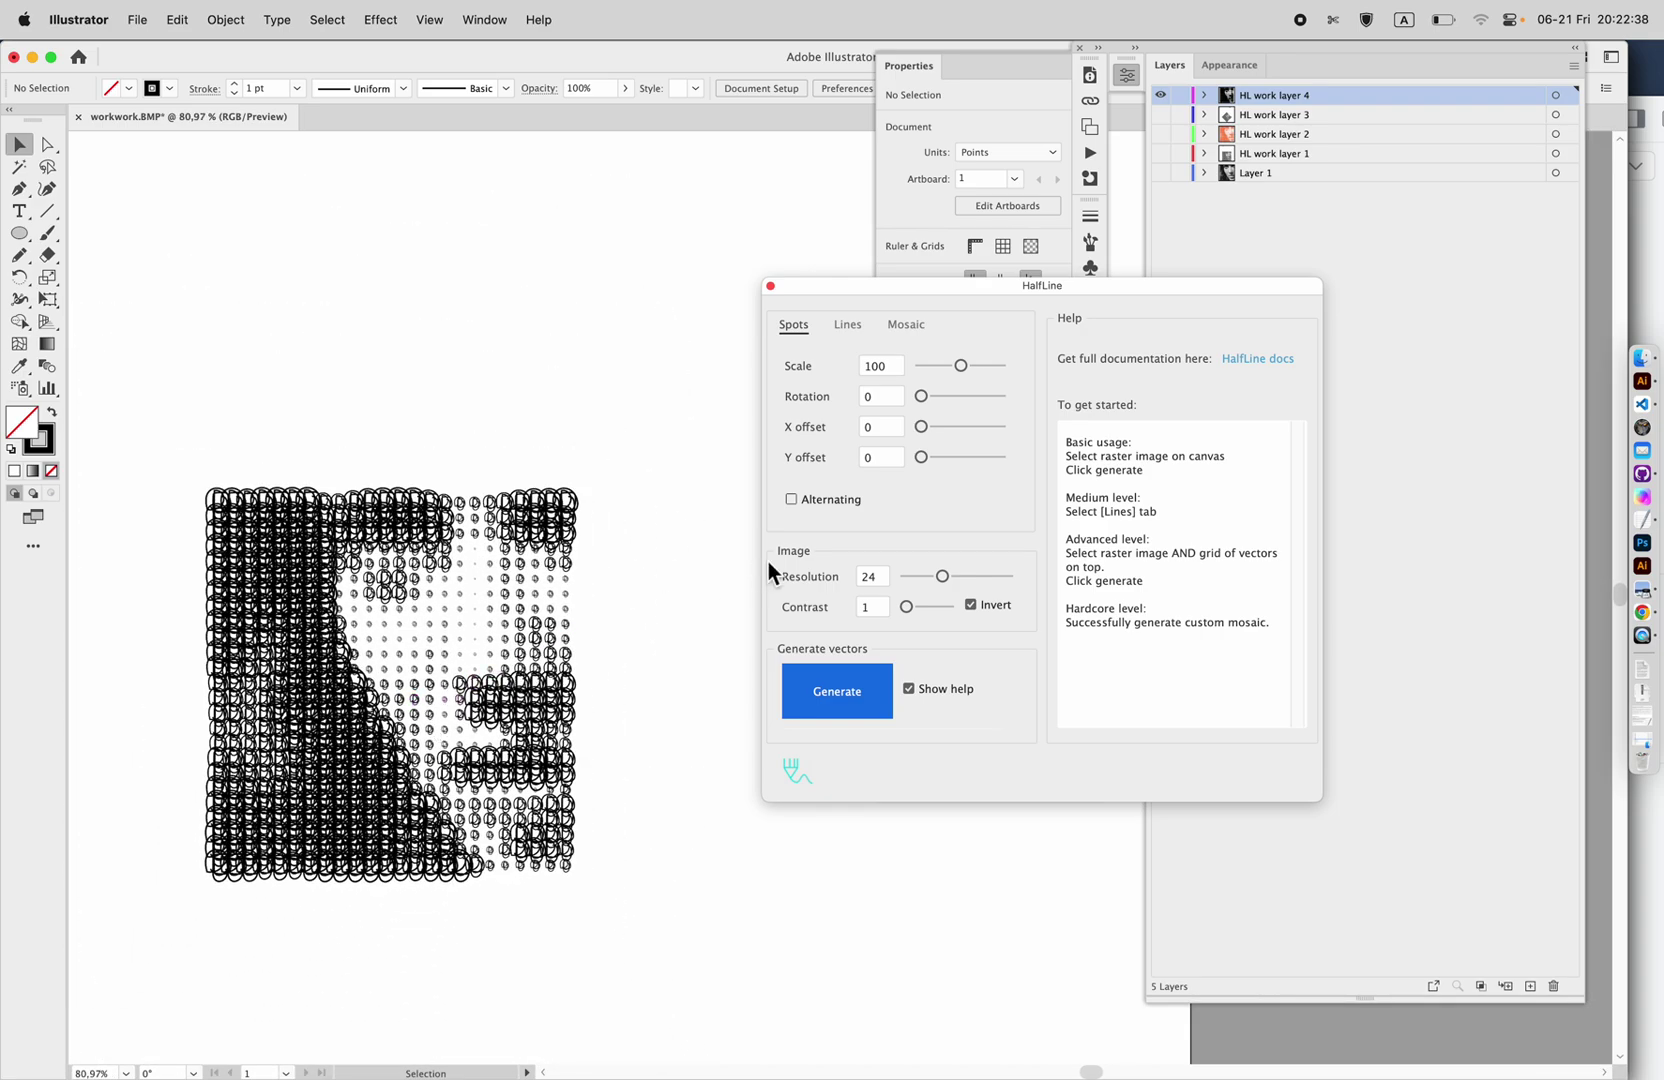
mouse_move(959, 580)
click(978, 577)
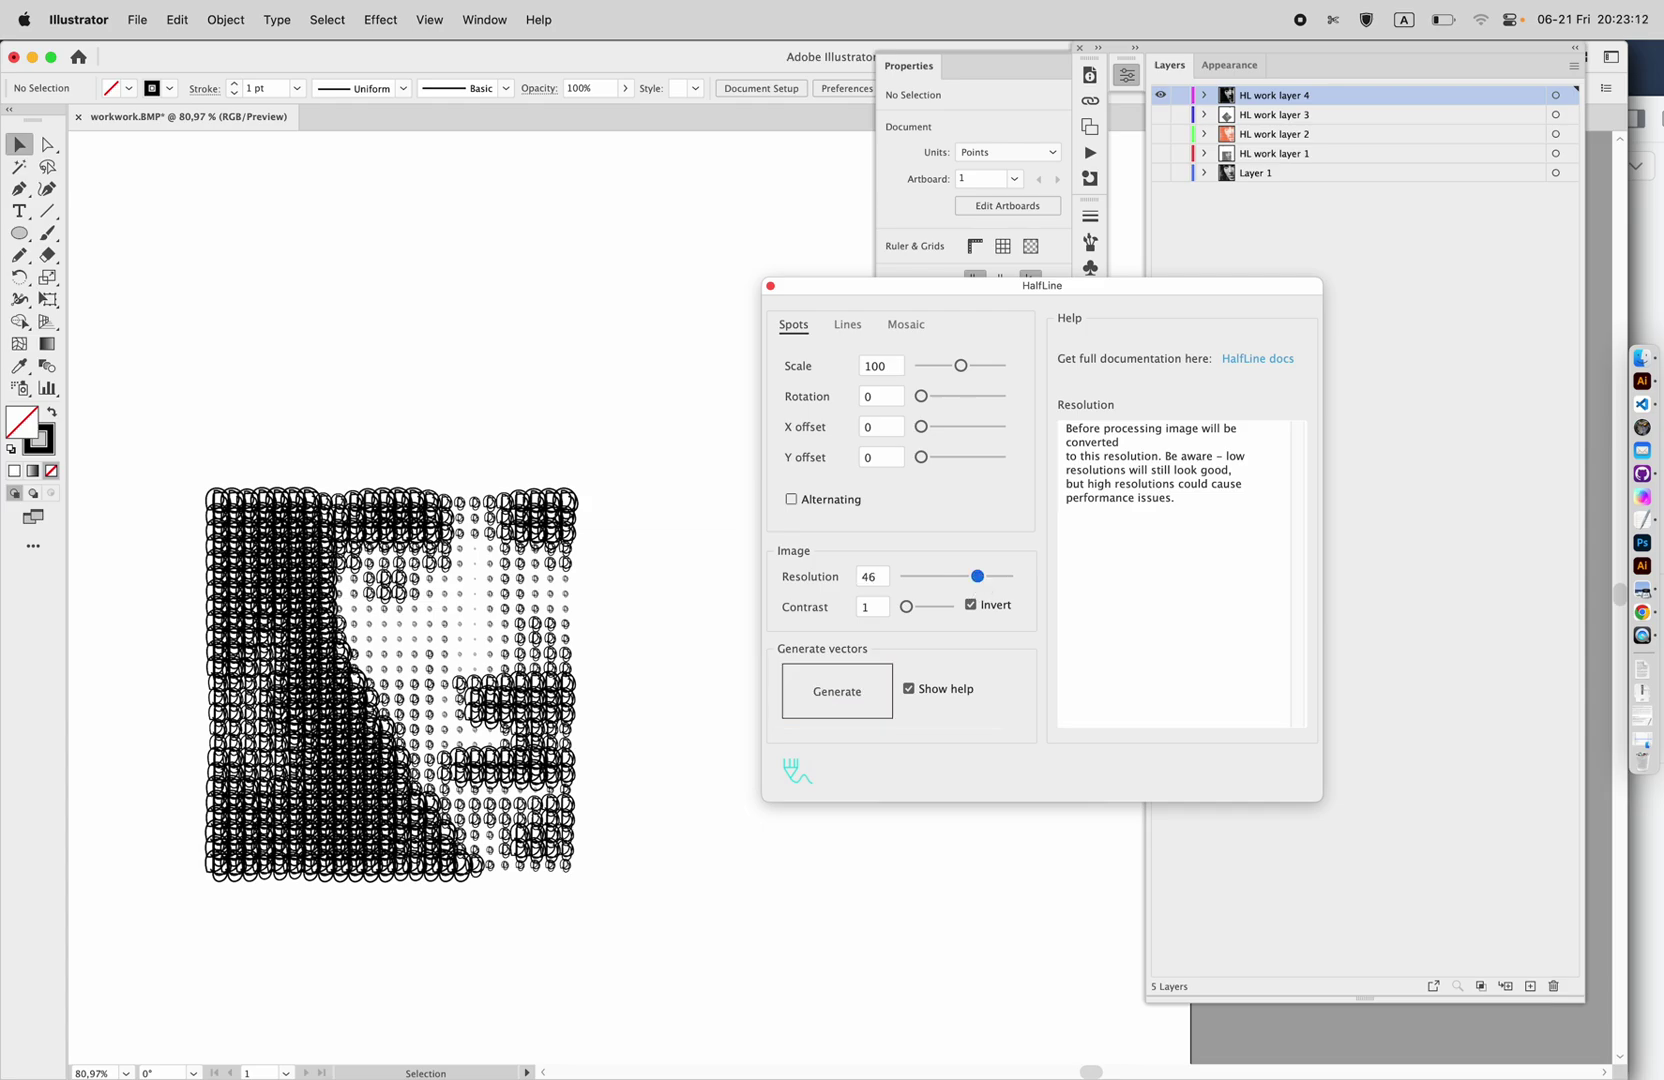
click(568, 505)
click(829, 677)
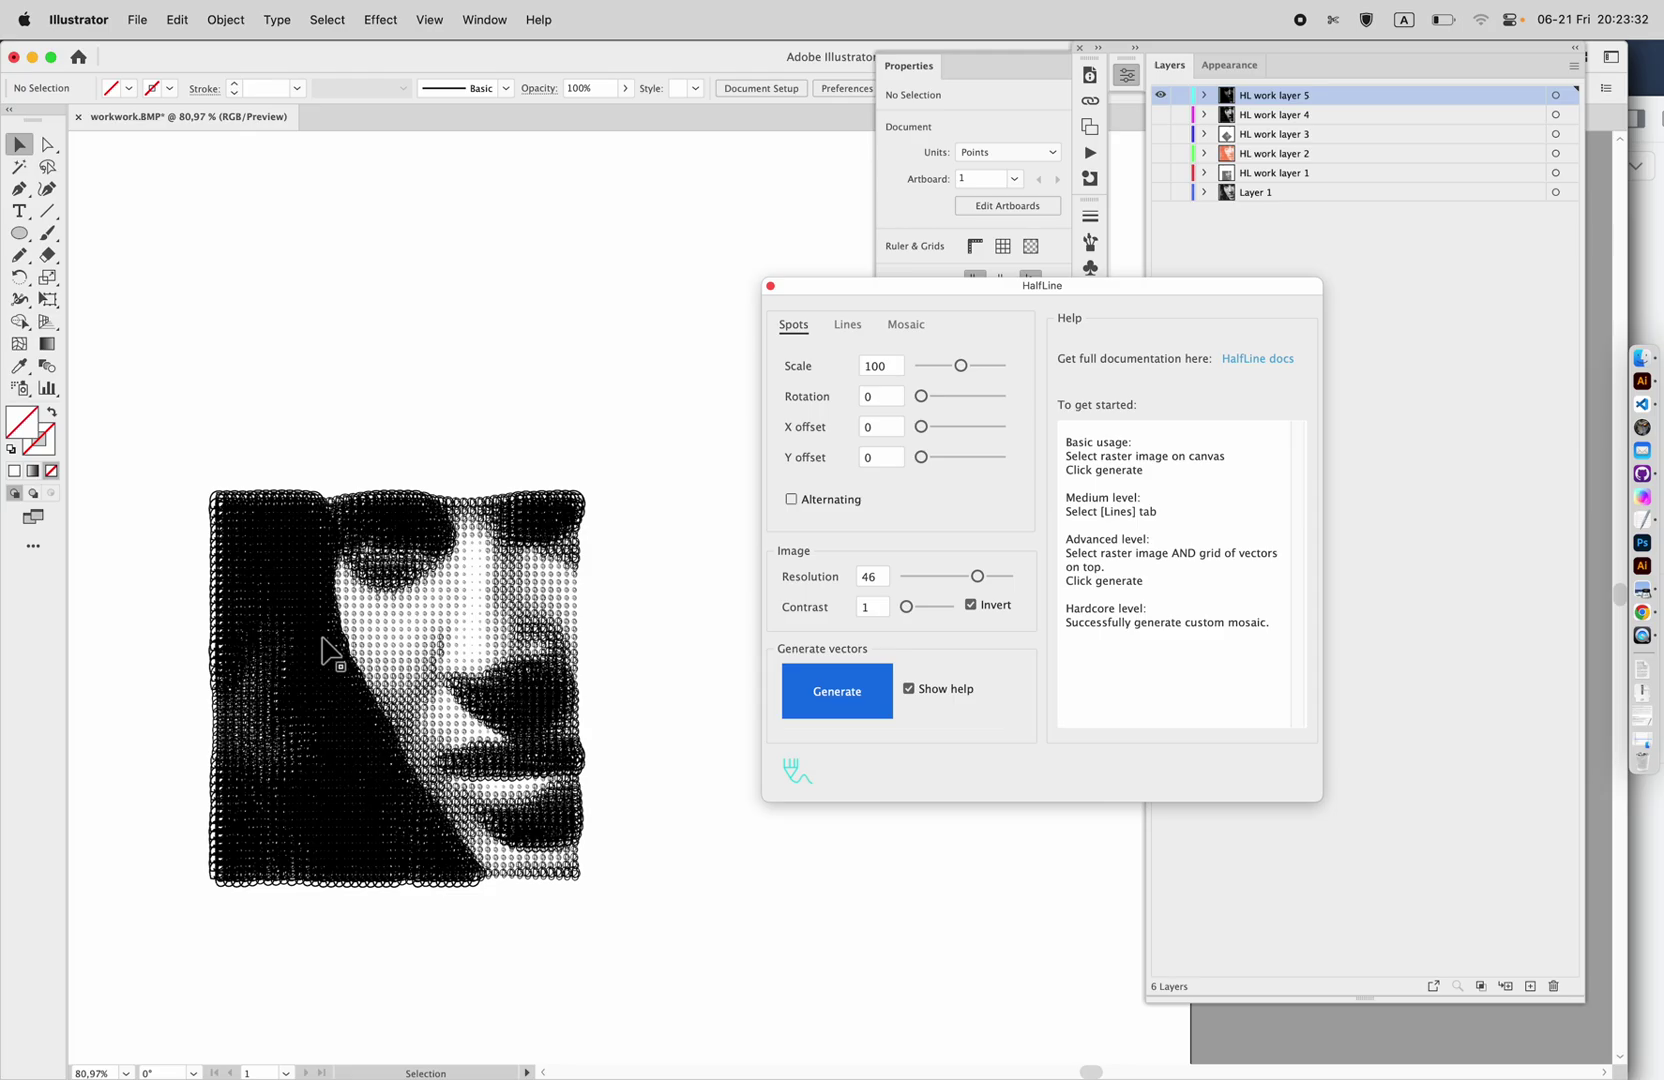
scroll(333, 655, up, 5)
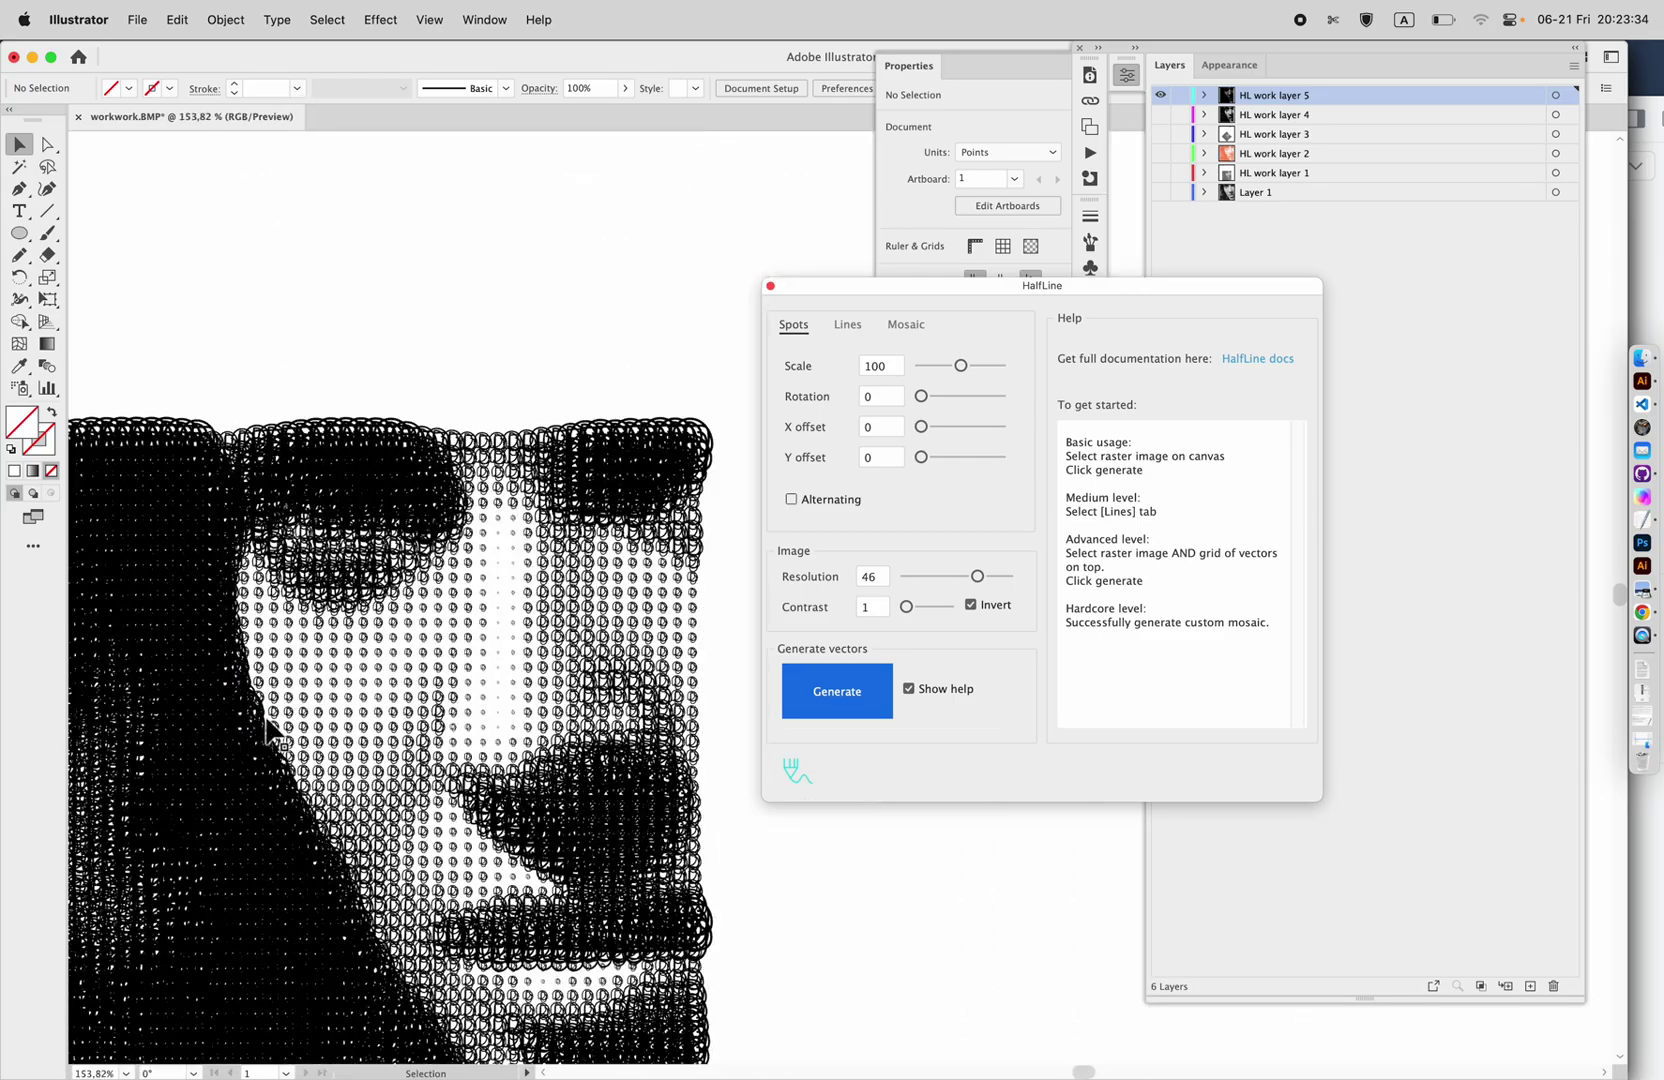
scroll(427, 761, up, 3)
scroll(427, 761, down, 4)
scroll(438, 754, up, 6)
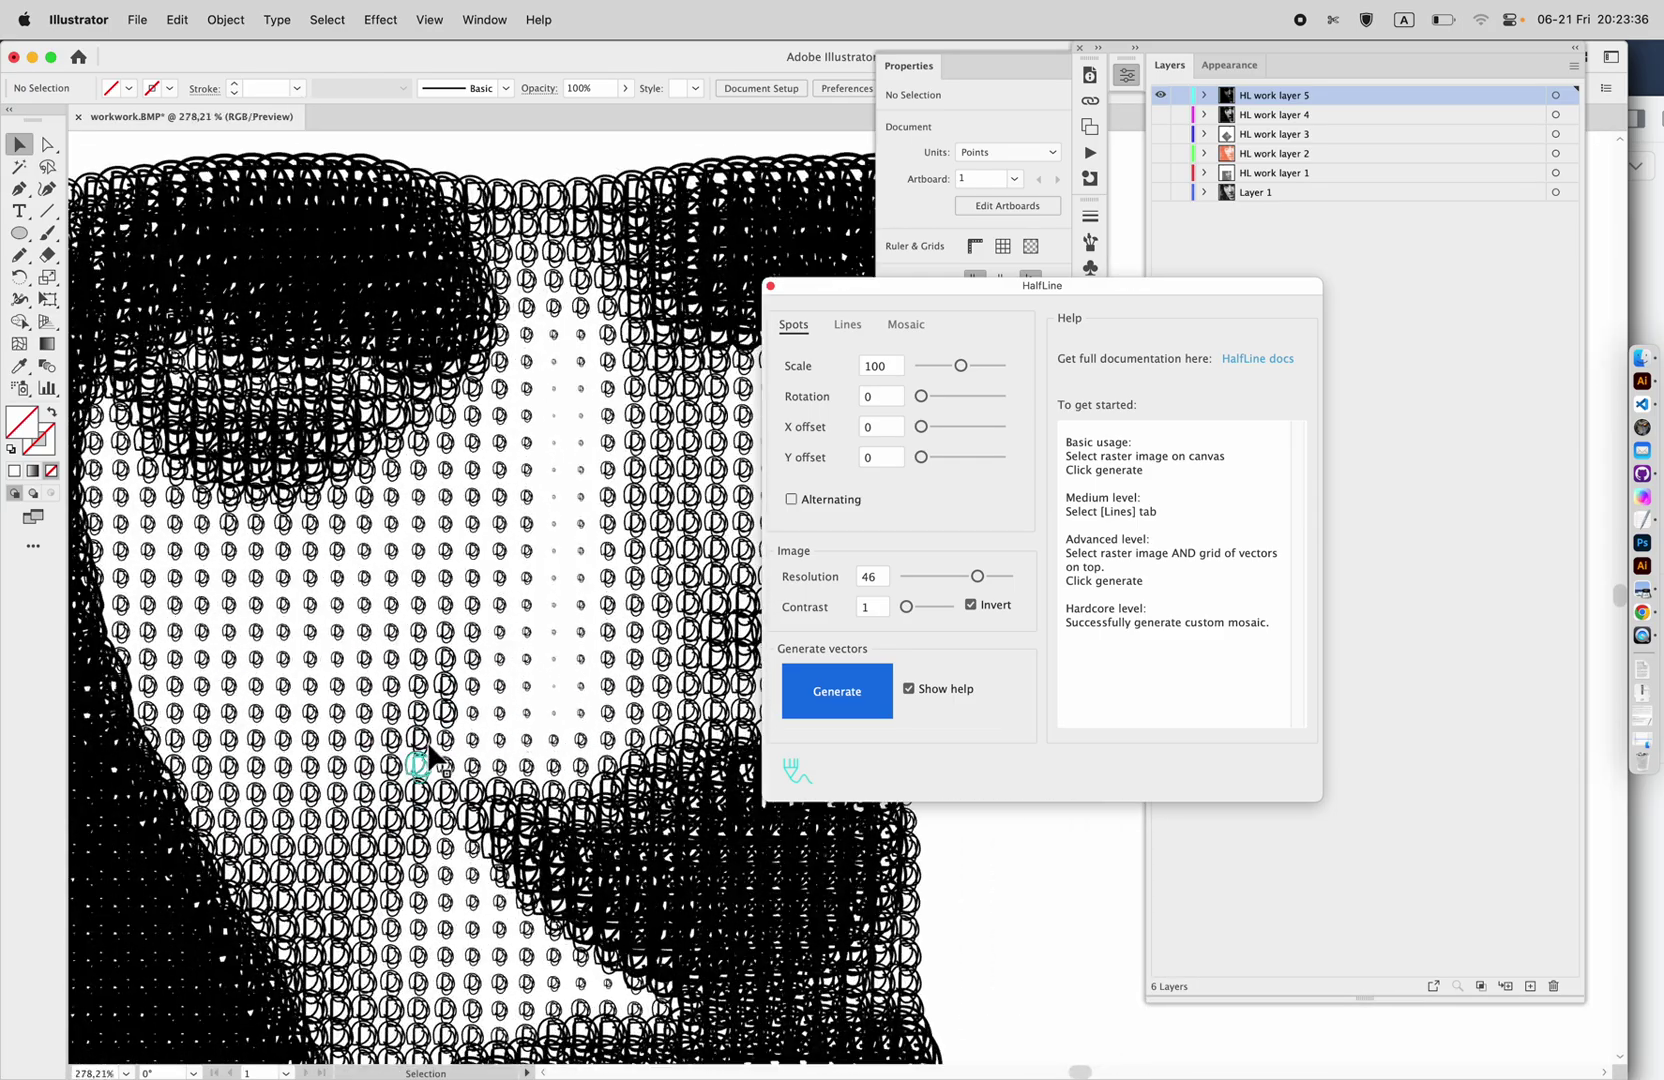
scroll(430, 762, down, 6)
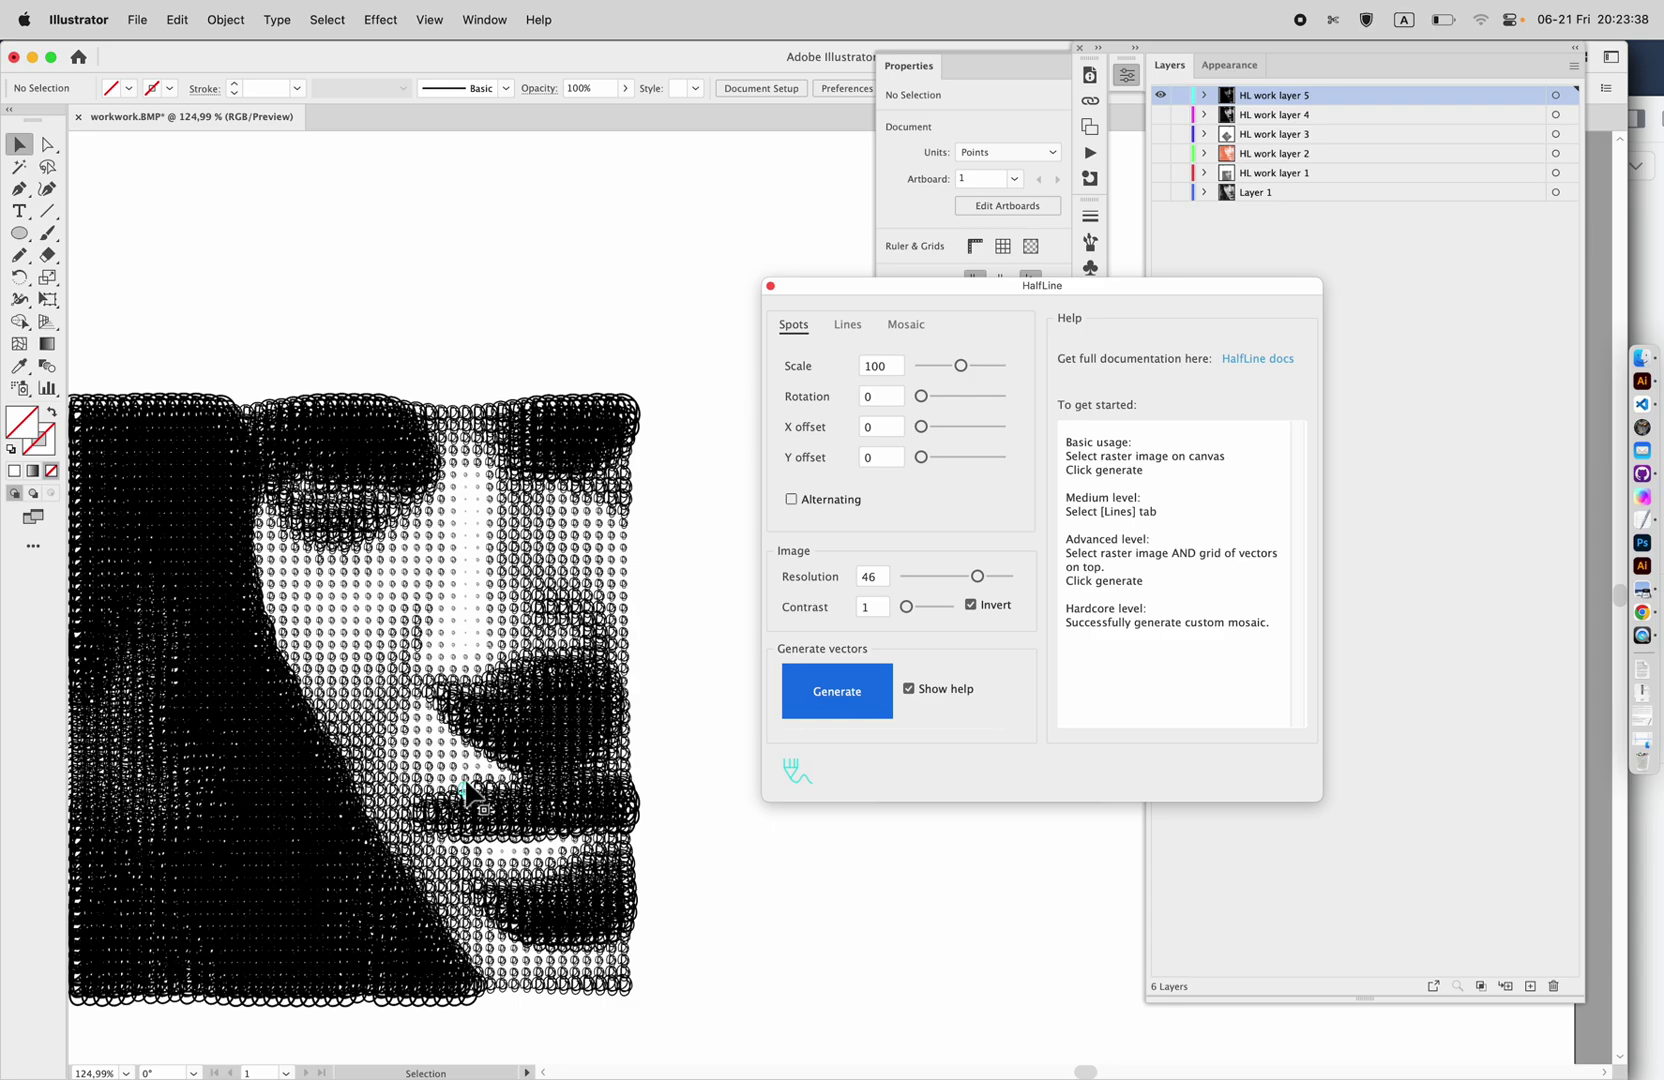
scroll(466, 793, down, 4)
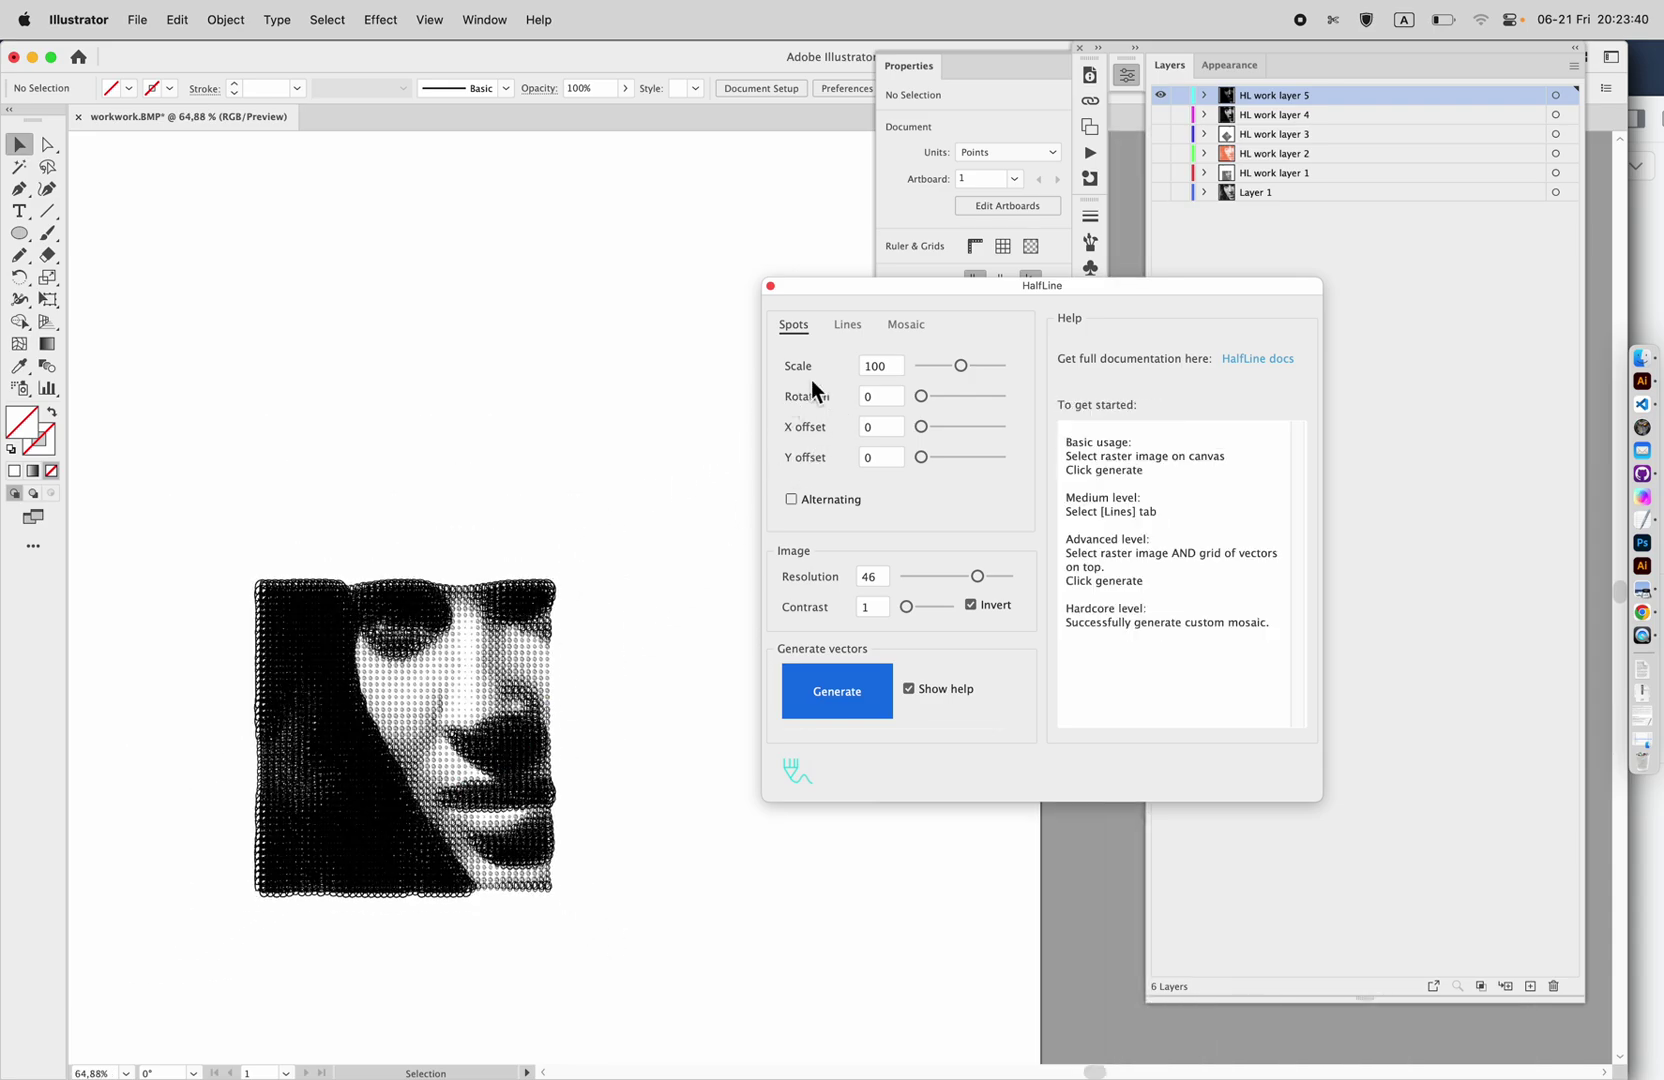
Switch HalfLine to Lines mode and generate vertical line art of the face at Thickness 2.
click(848, 325)
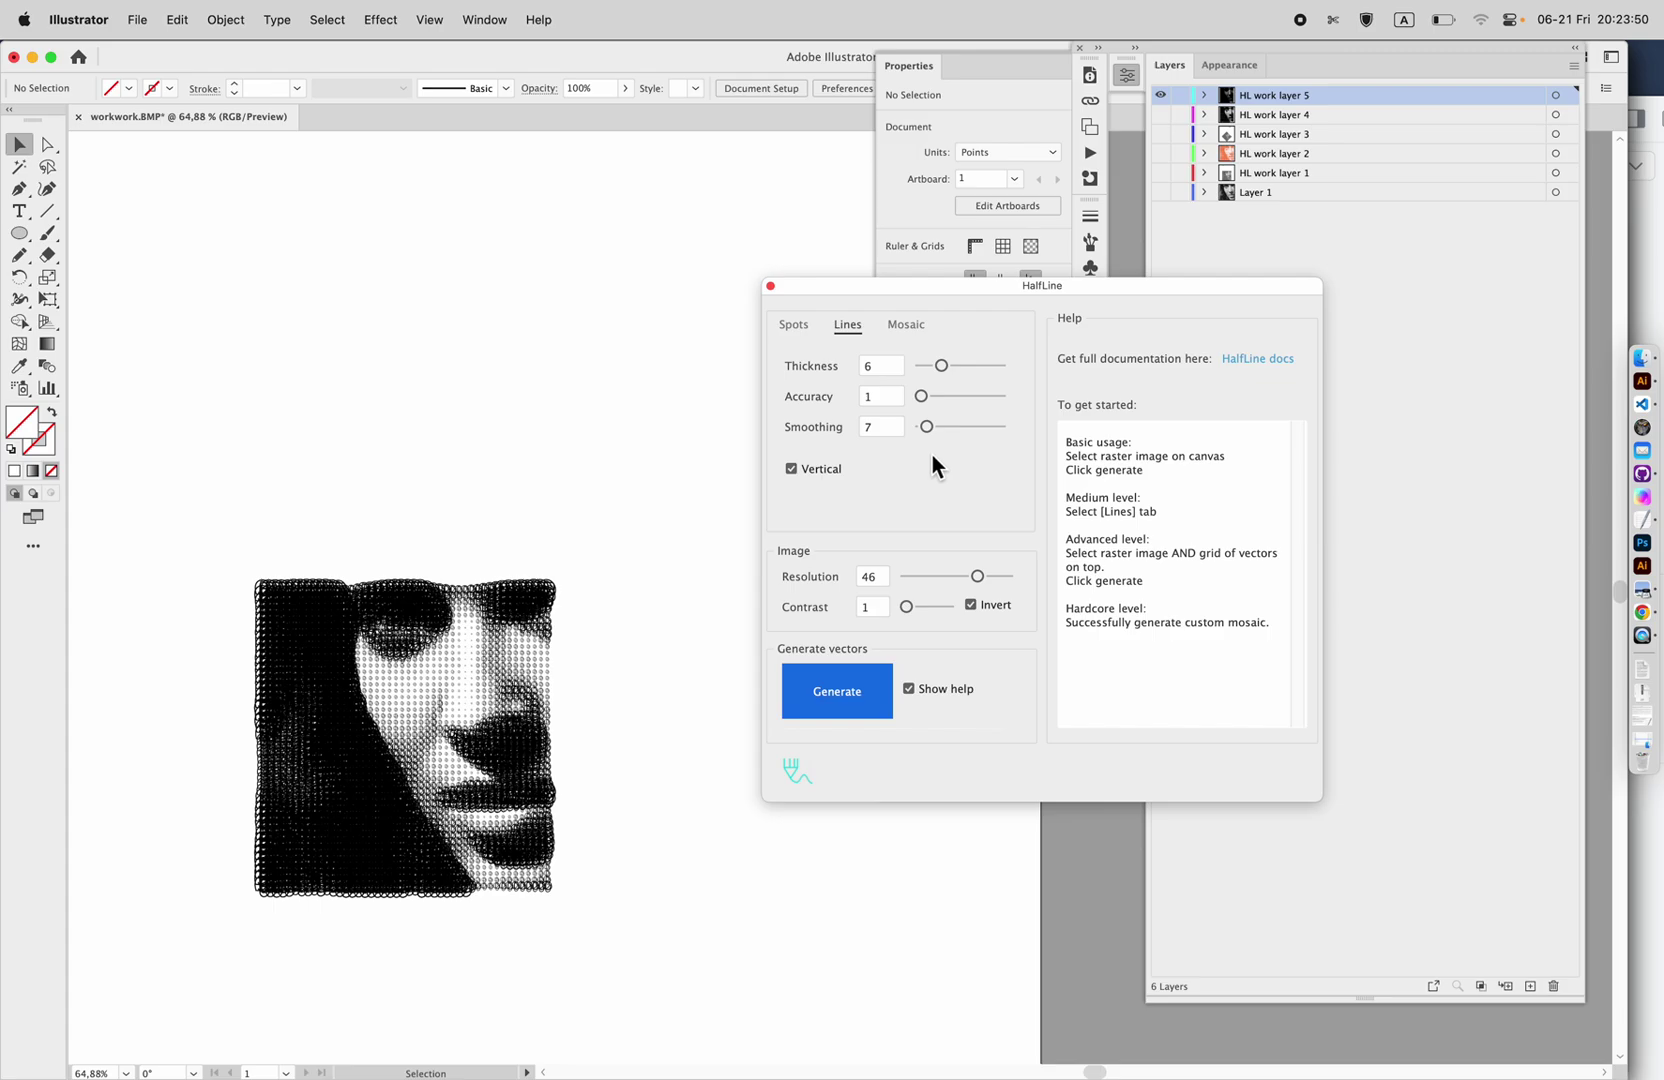
click(838, 703)
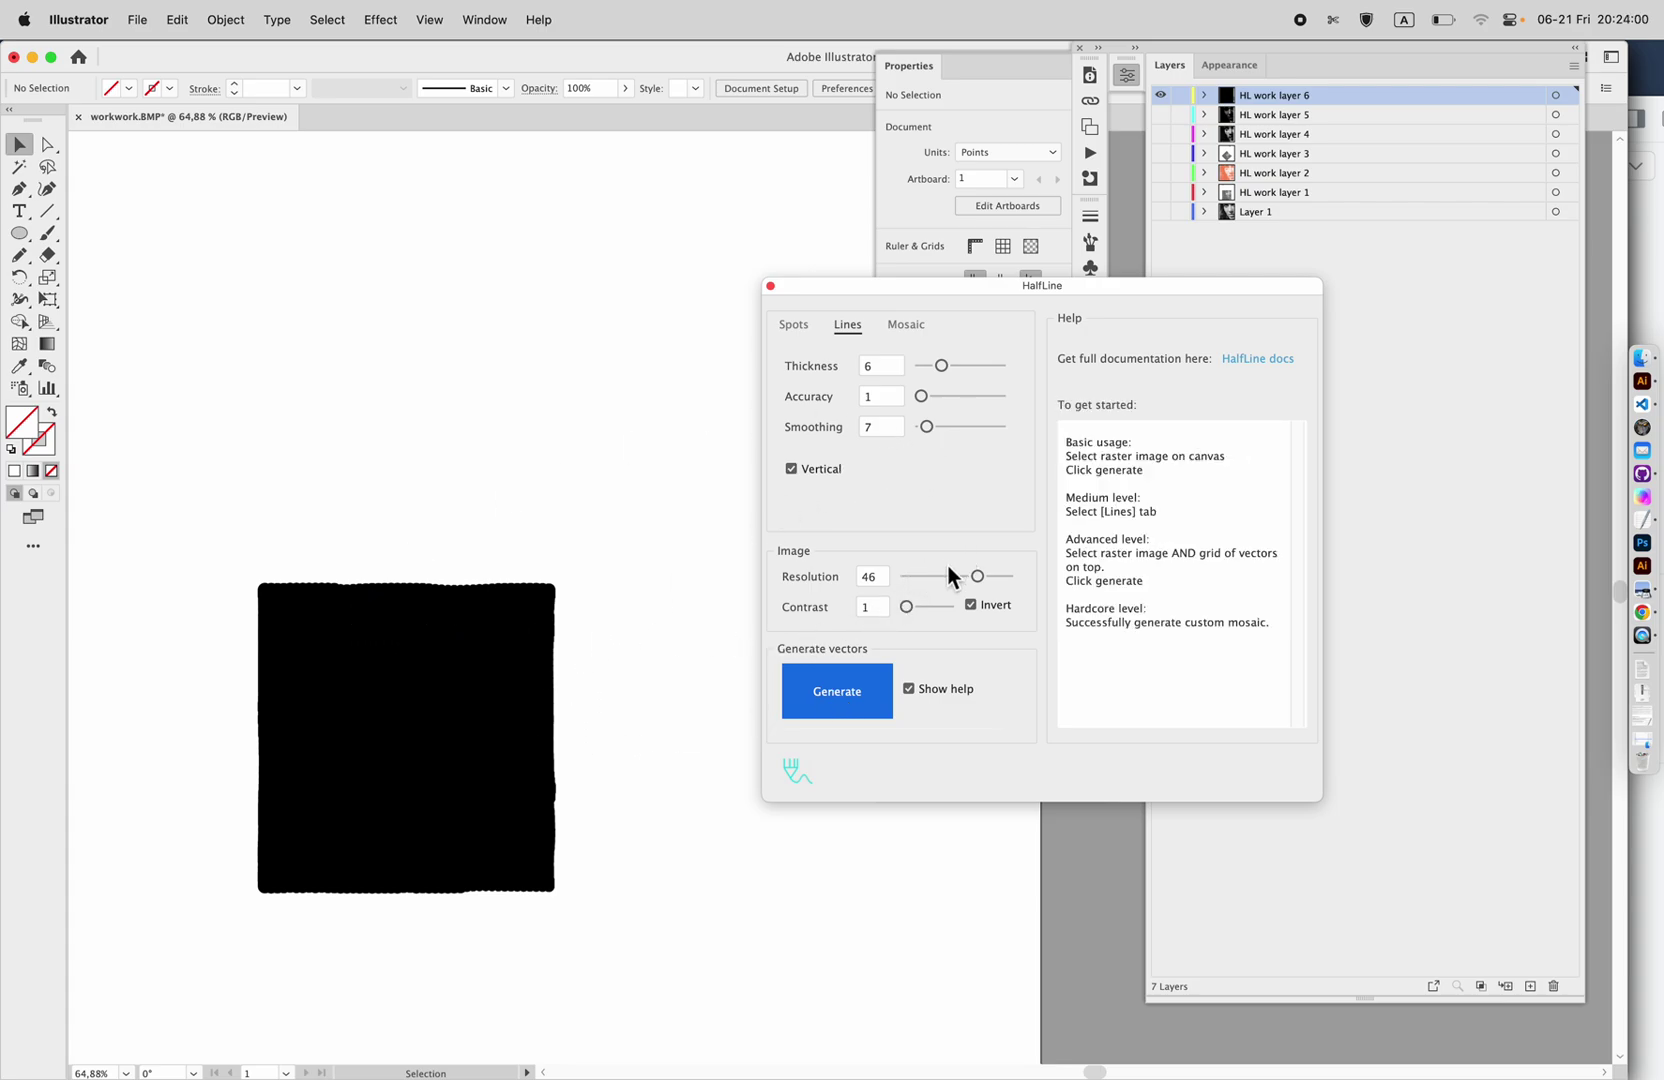
click(927, 364)
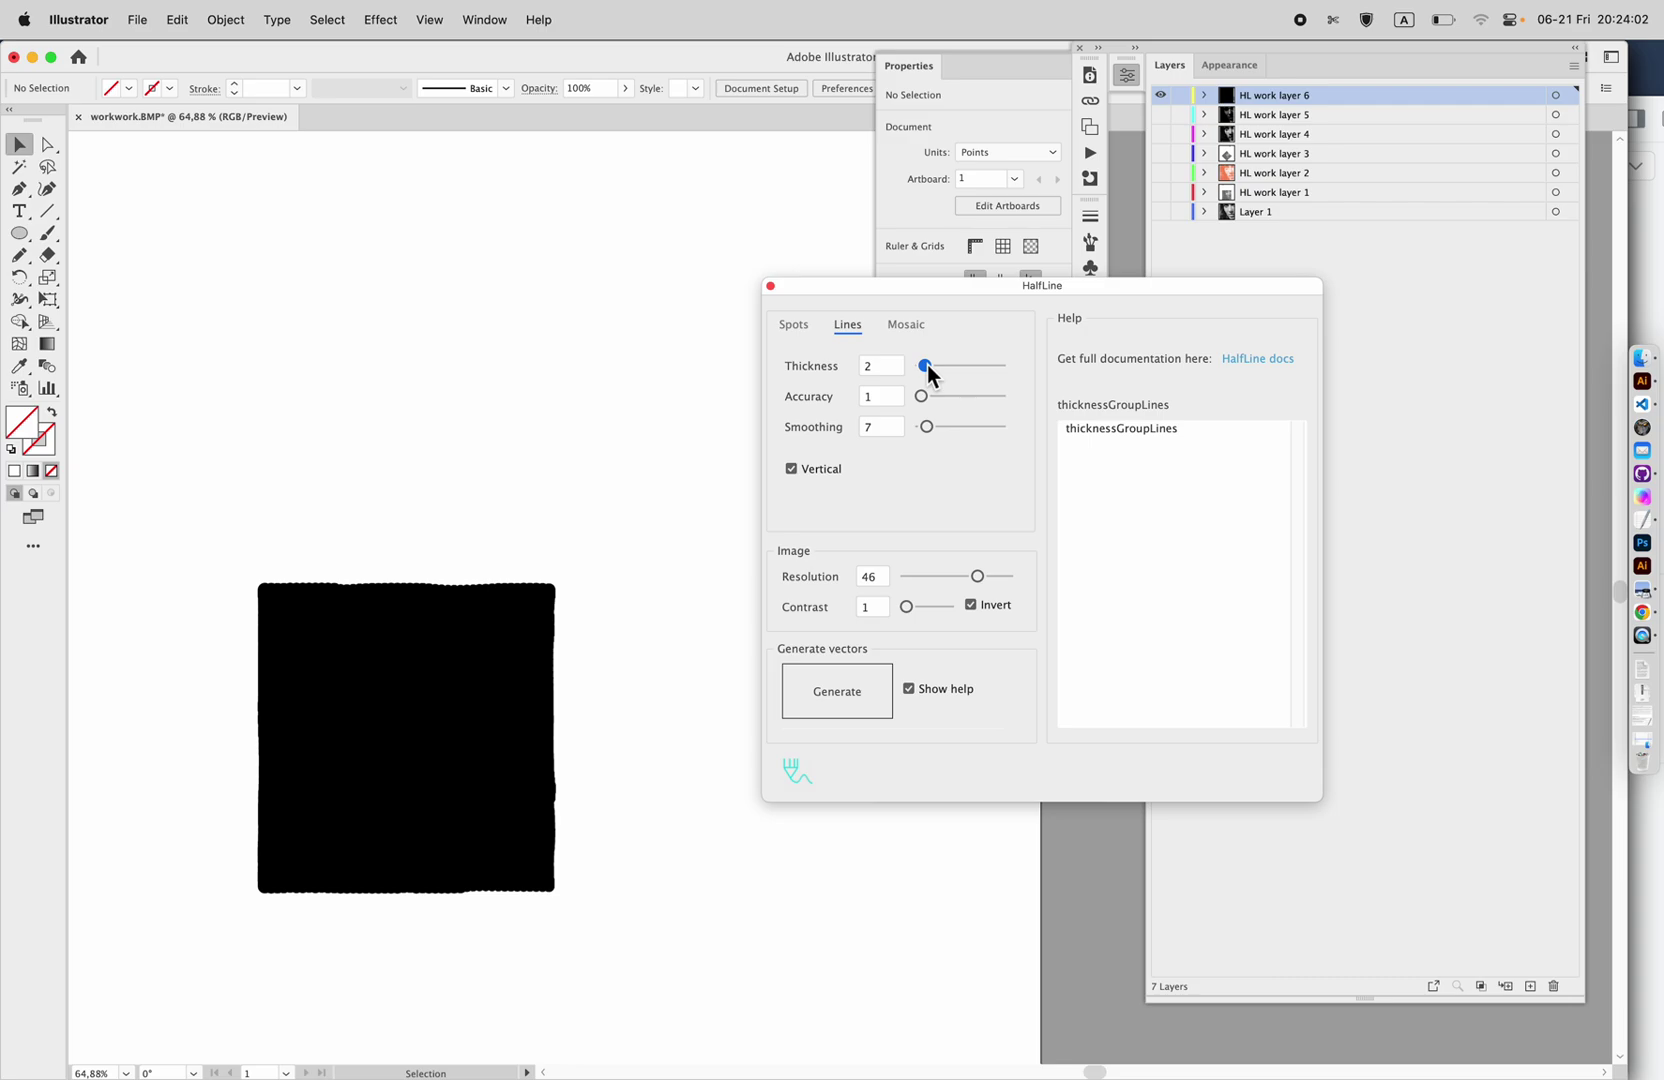
click(831, 688)
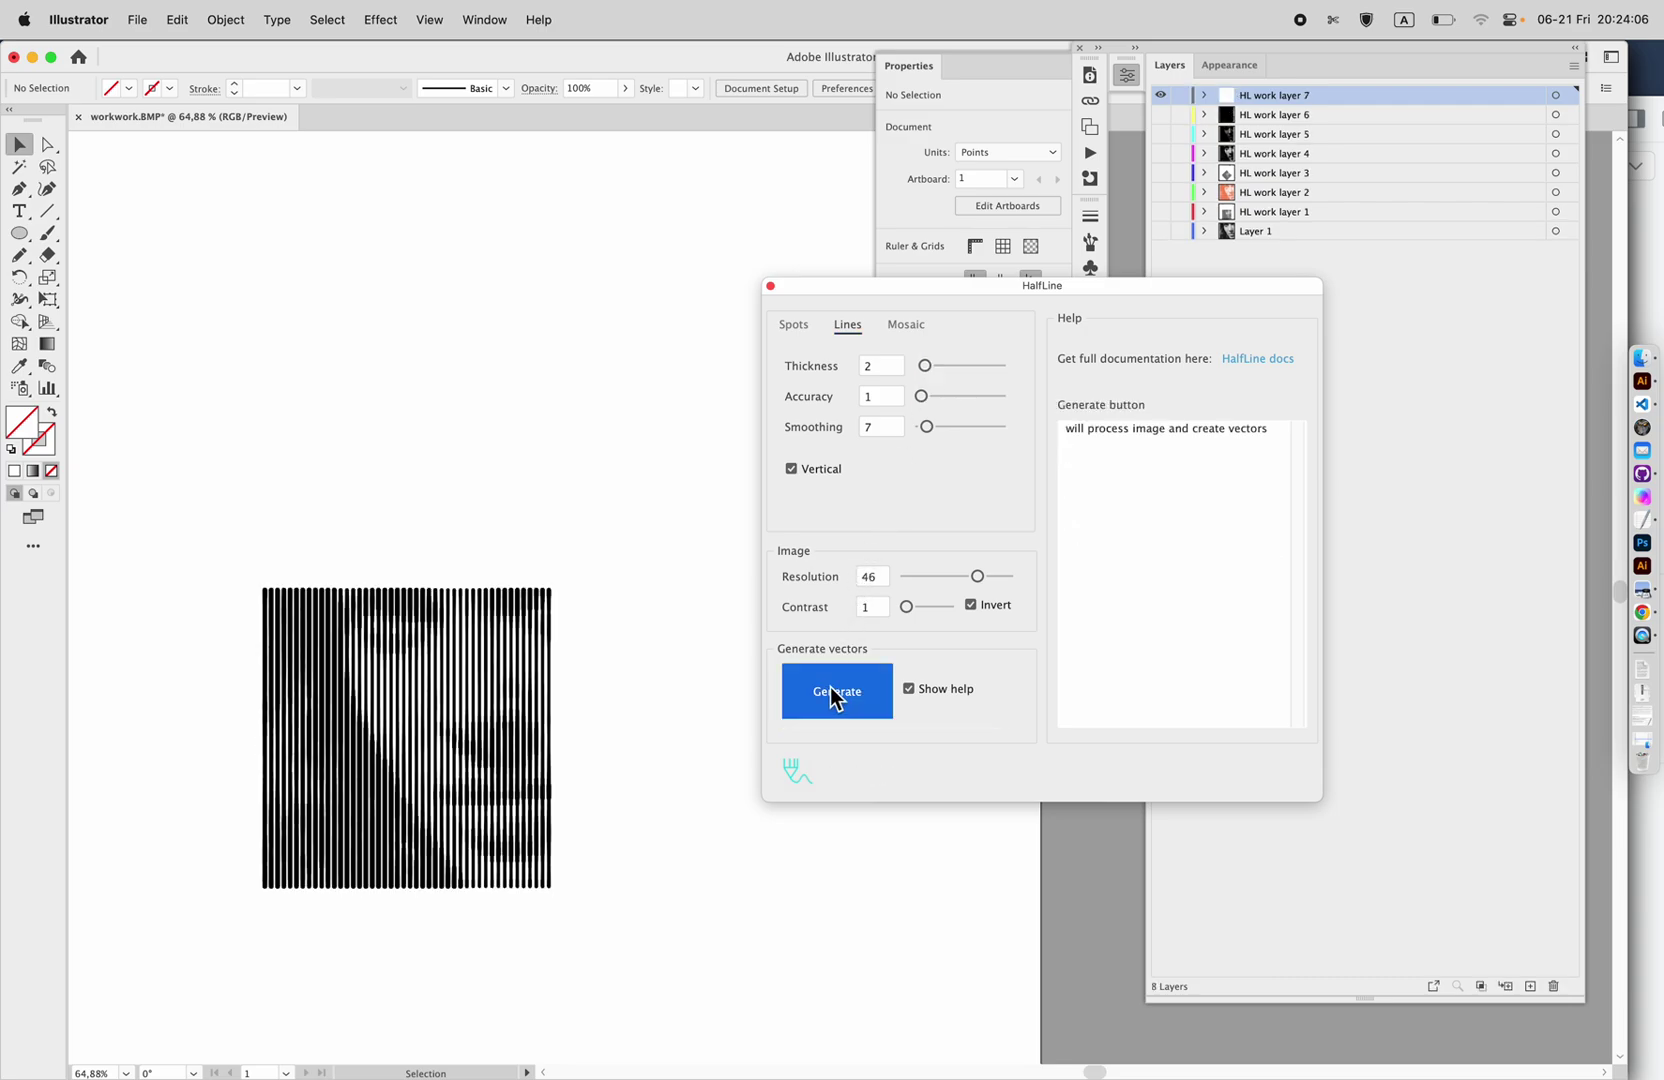
scroll(283, 762, up, 3)
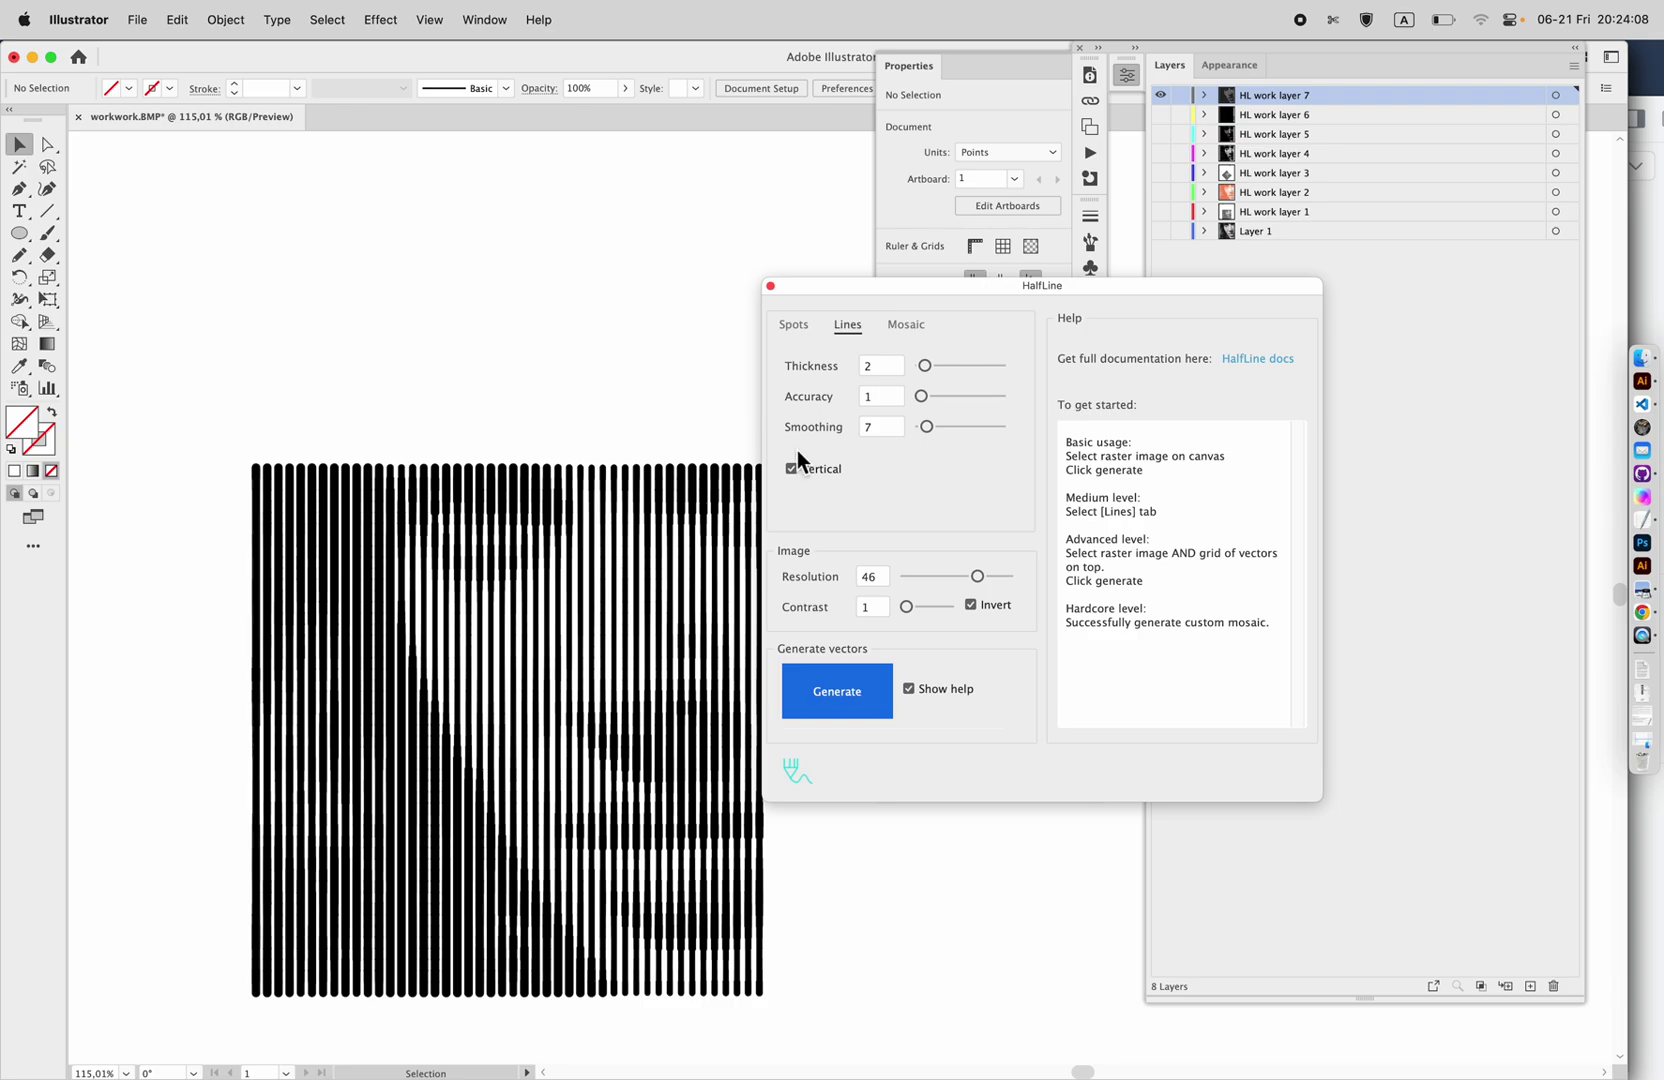
scroll(516, 657, up, 2)
scroll(632, 598, down, 3)
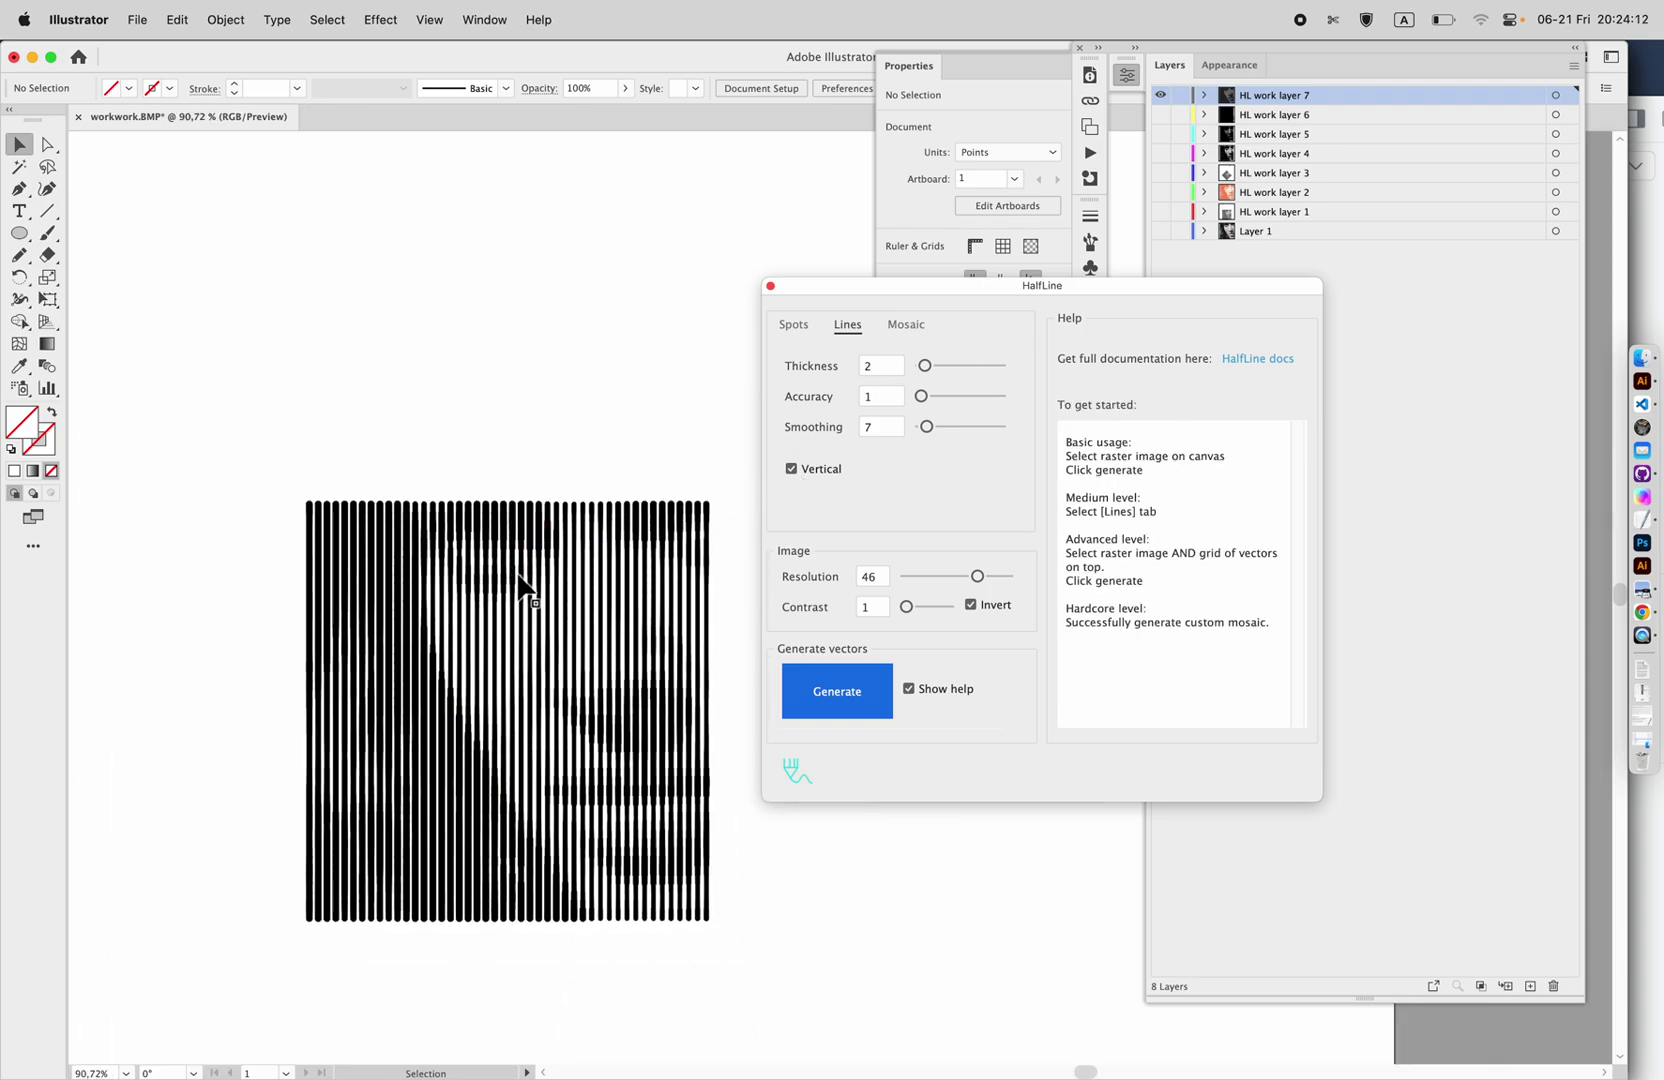
scroll(522, 588, up, 5)
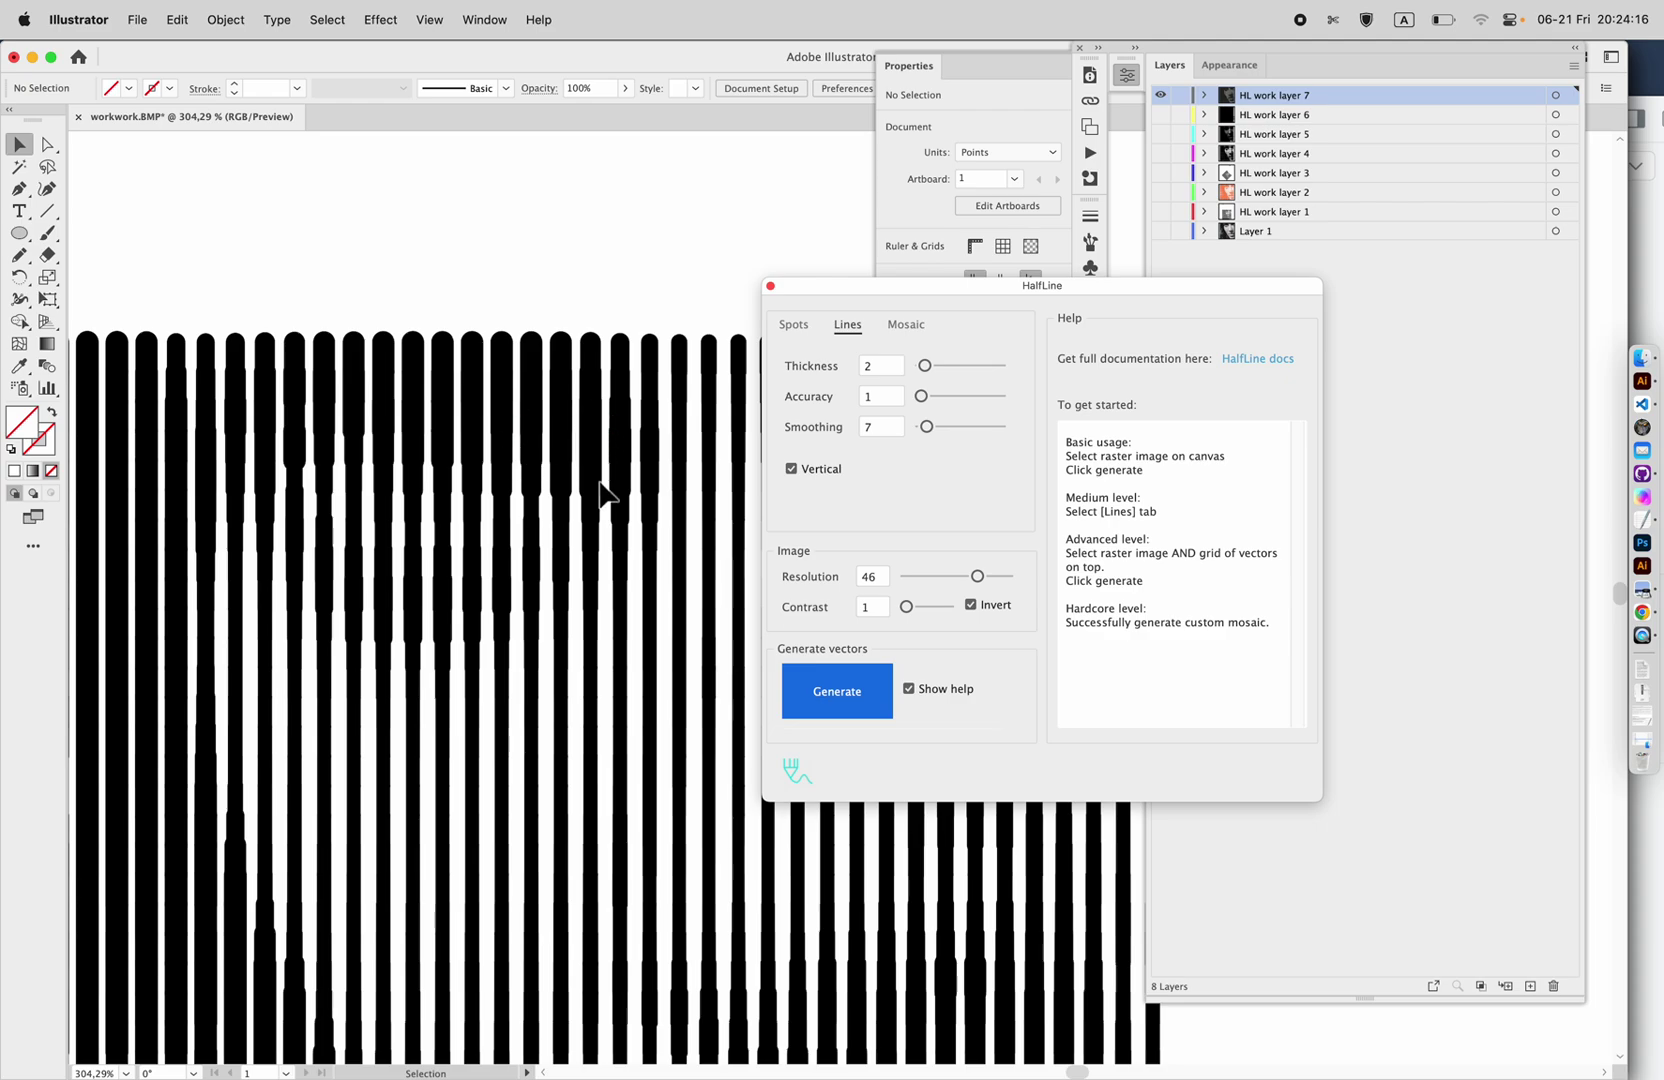
scroll(604, 492, down, 3)
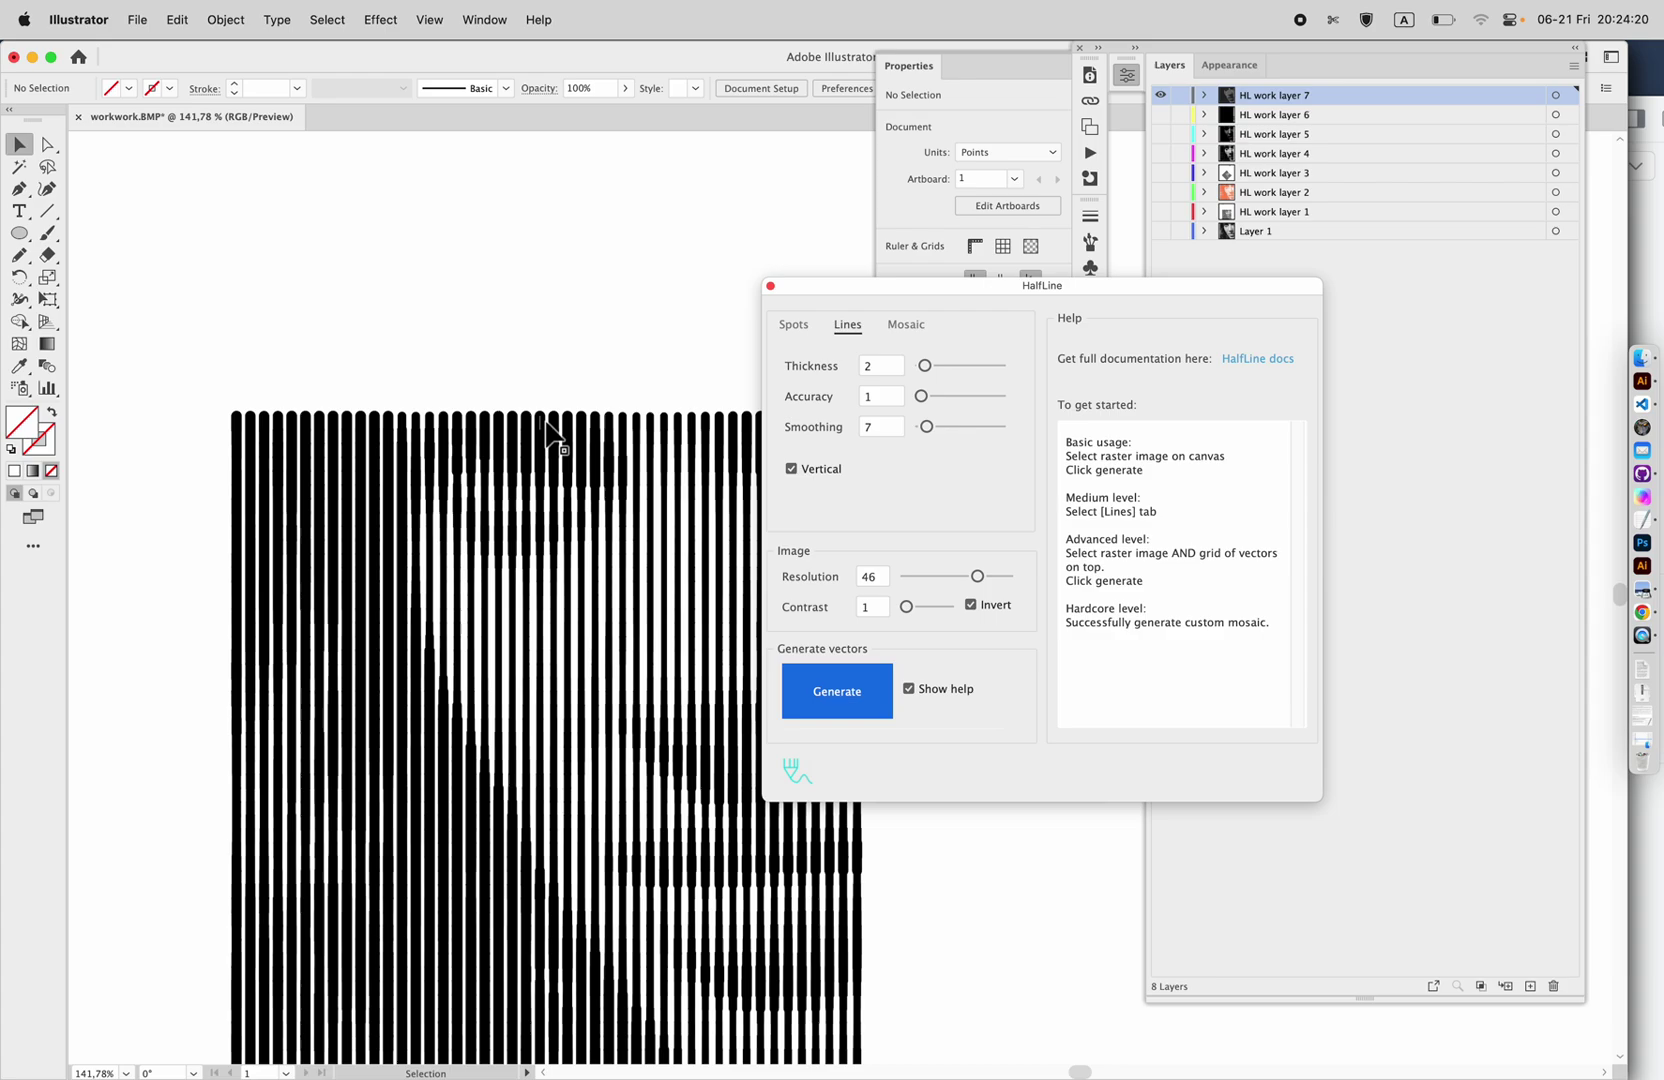
scroll(550, 438, down, 1)
scroll(550, 438, down, 2)
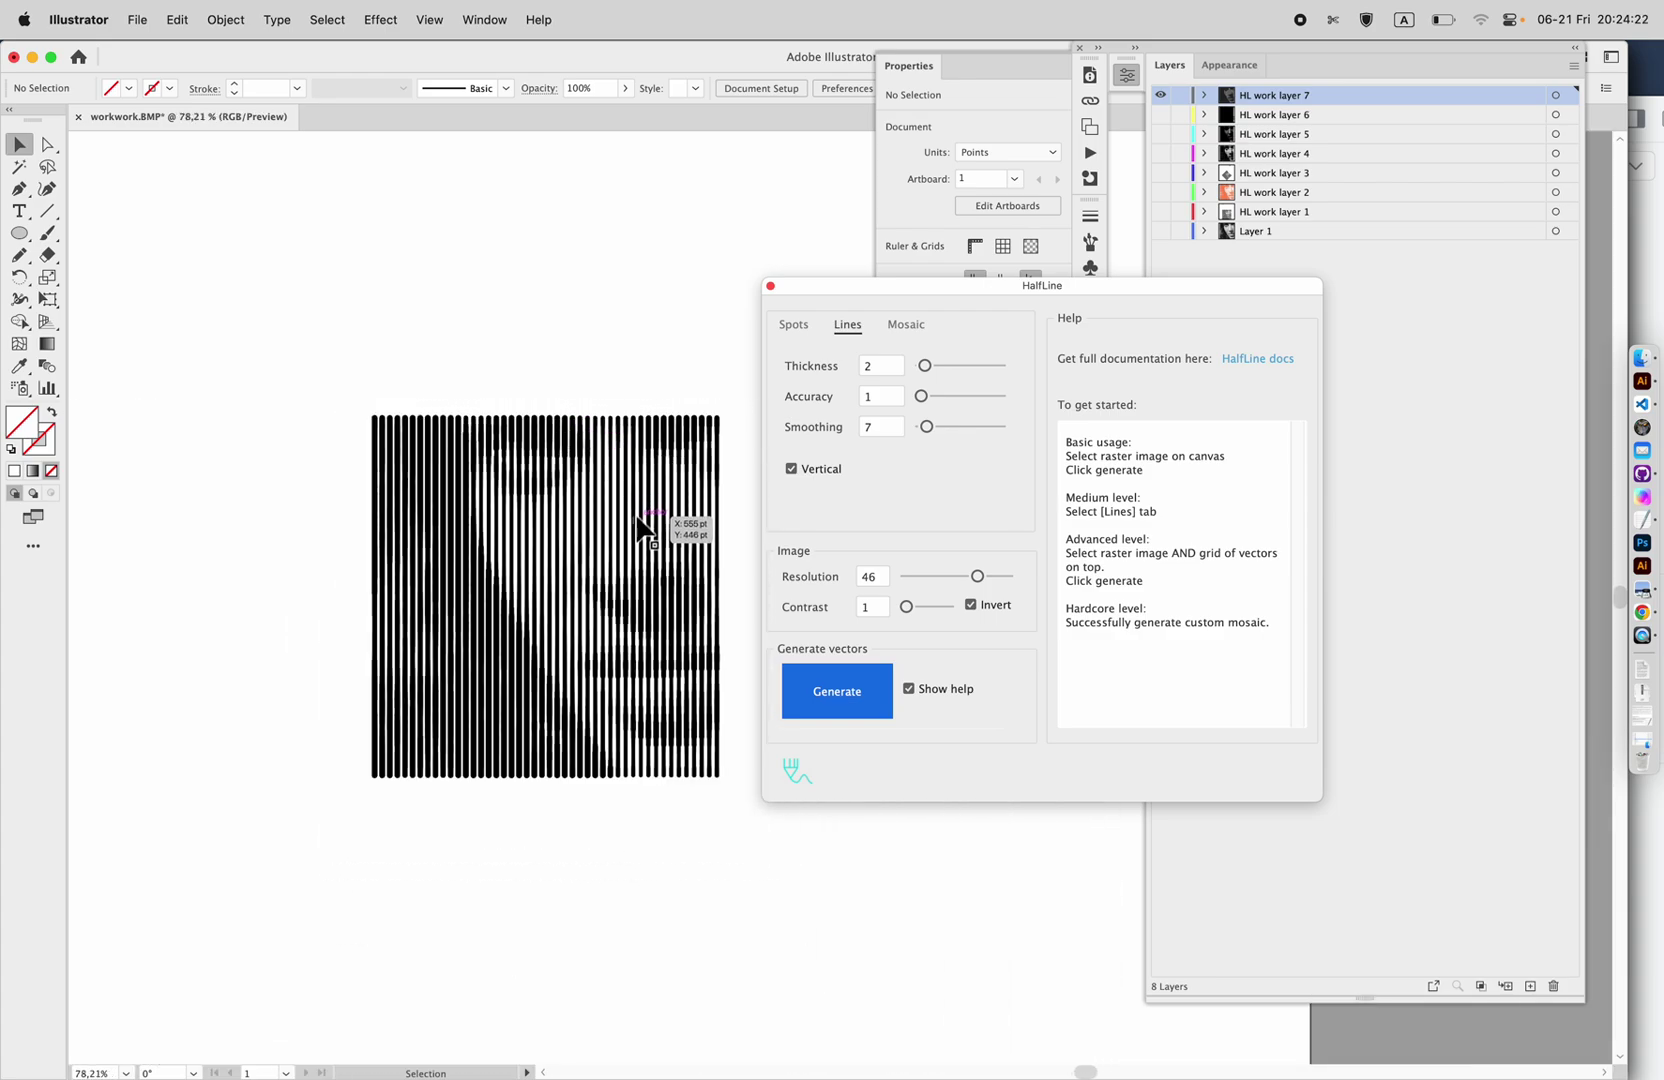
scroll(650, 527, down, 1)
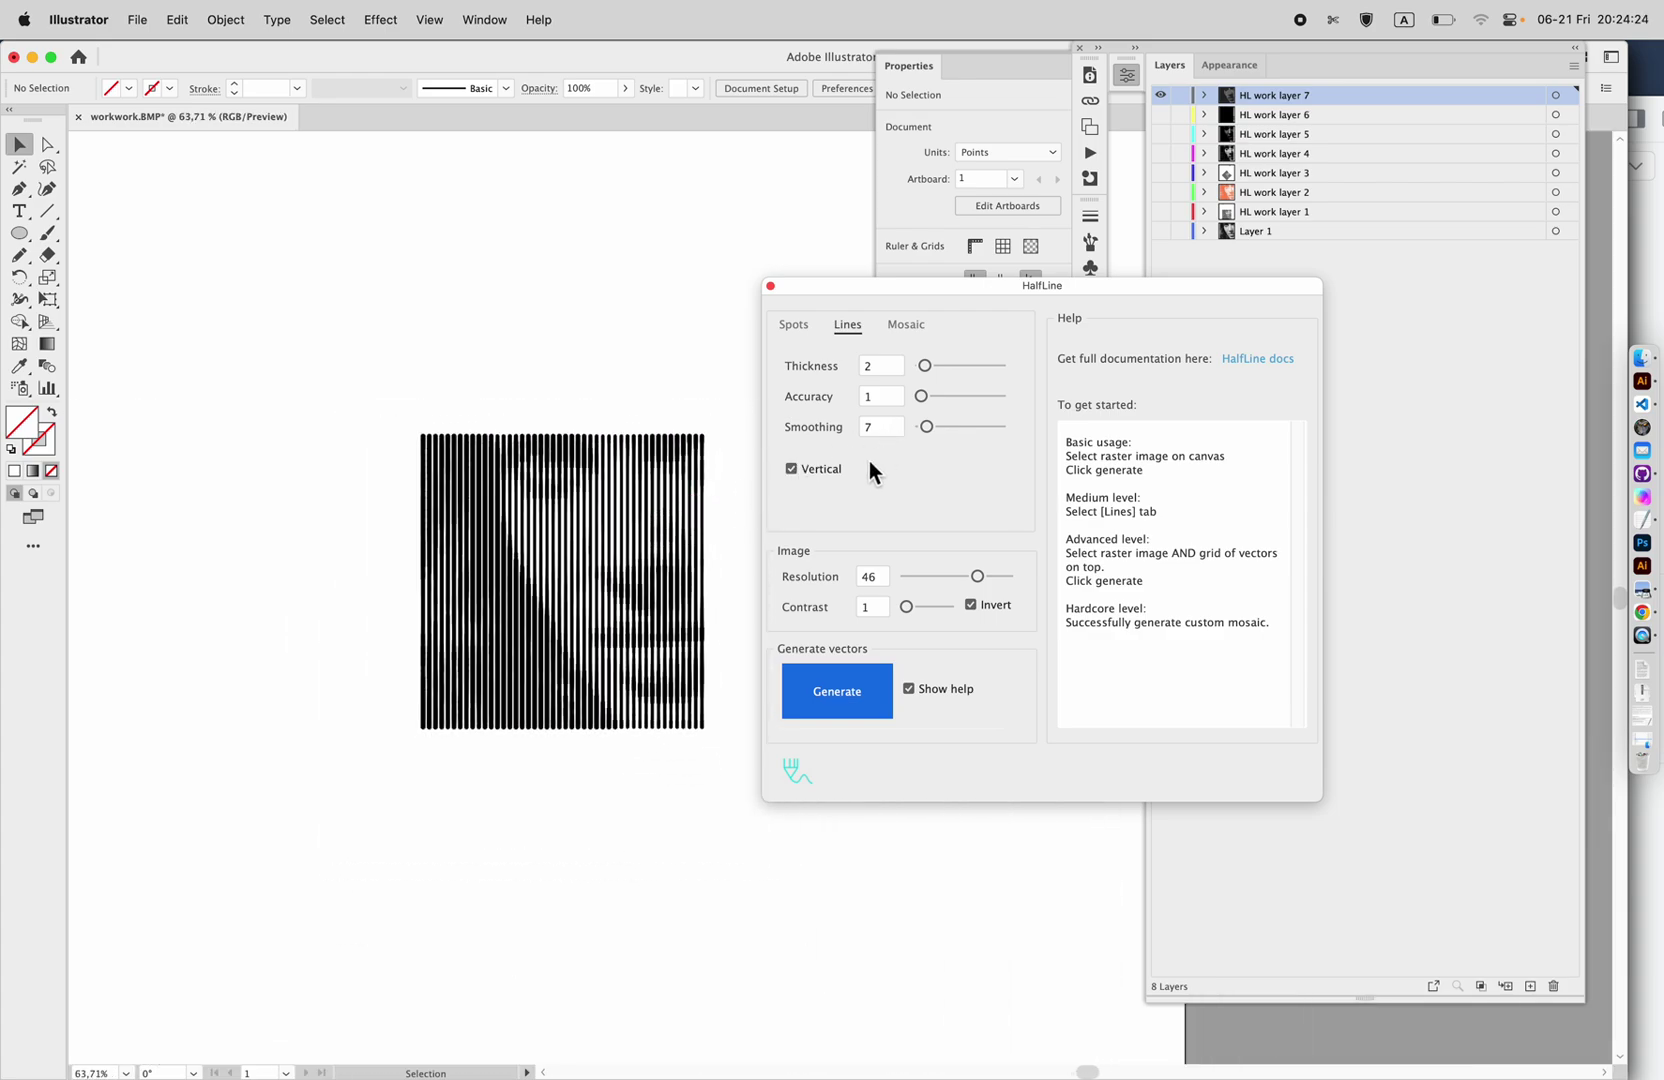
Remove the line art and draw a small circle plus a large scaled copy.
click(397, 392)
key(super+z)
key(super+z)
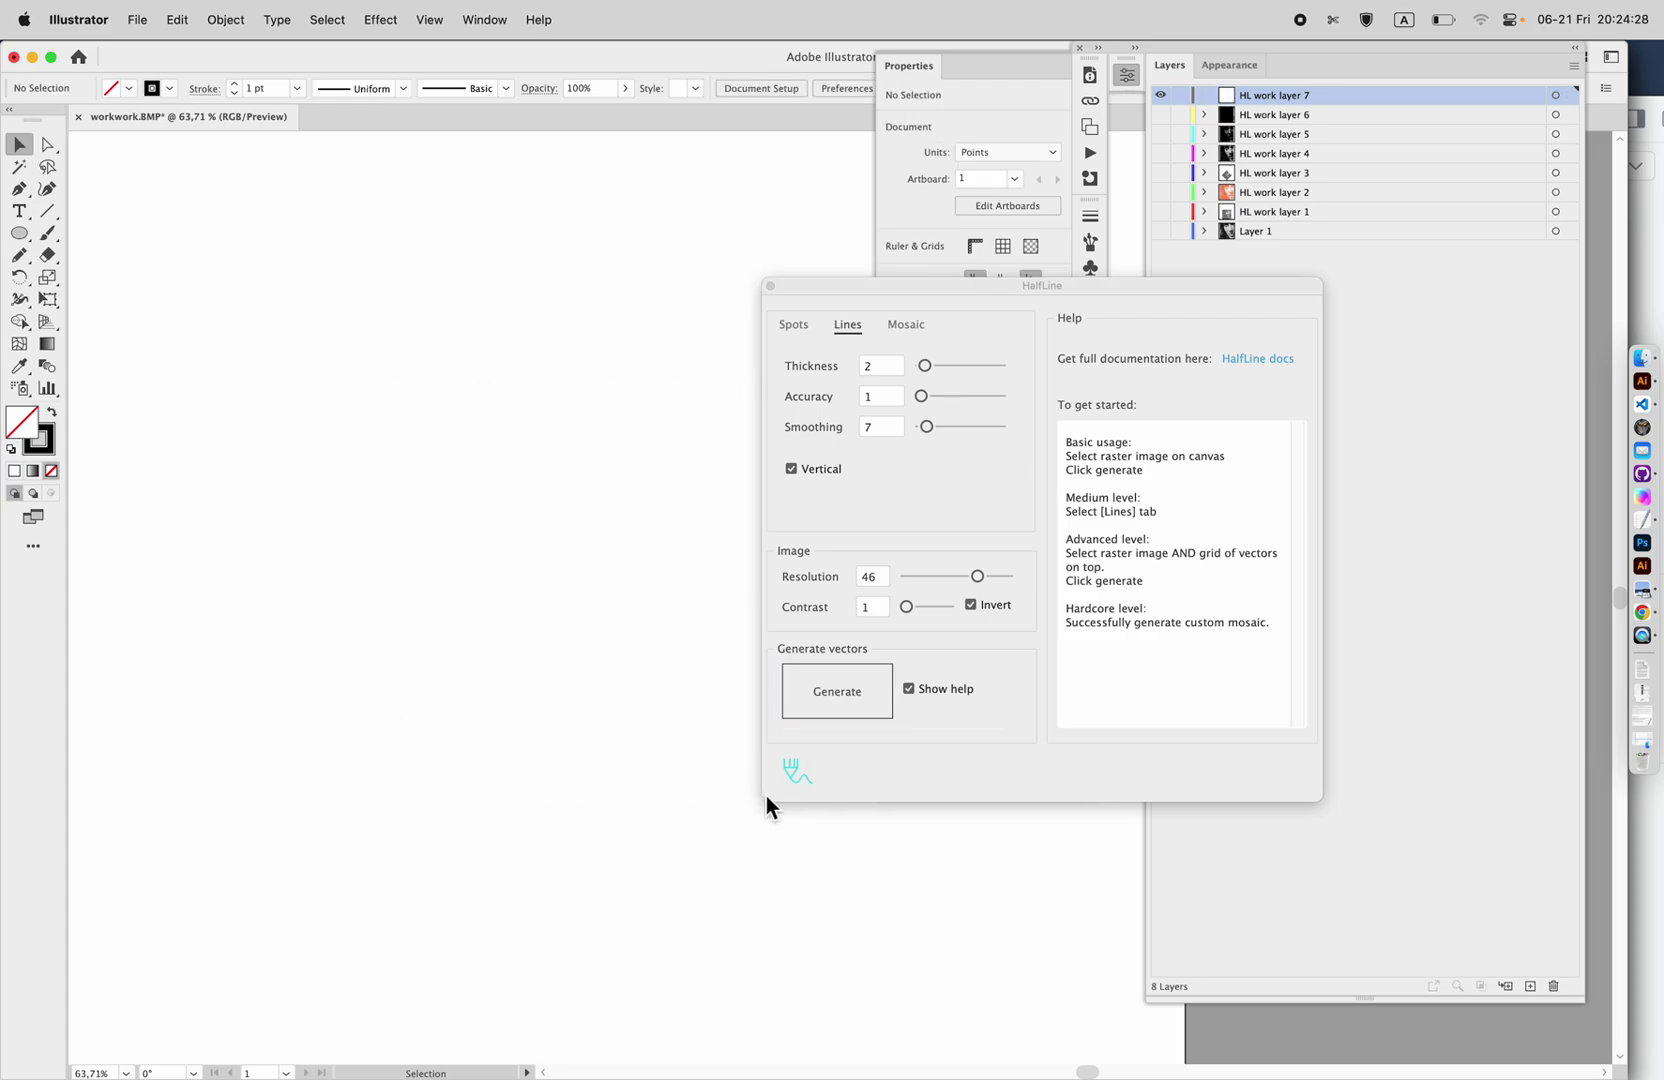
click(19, 233)
drag(432, 477, 444, 490)
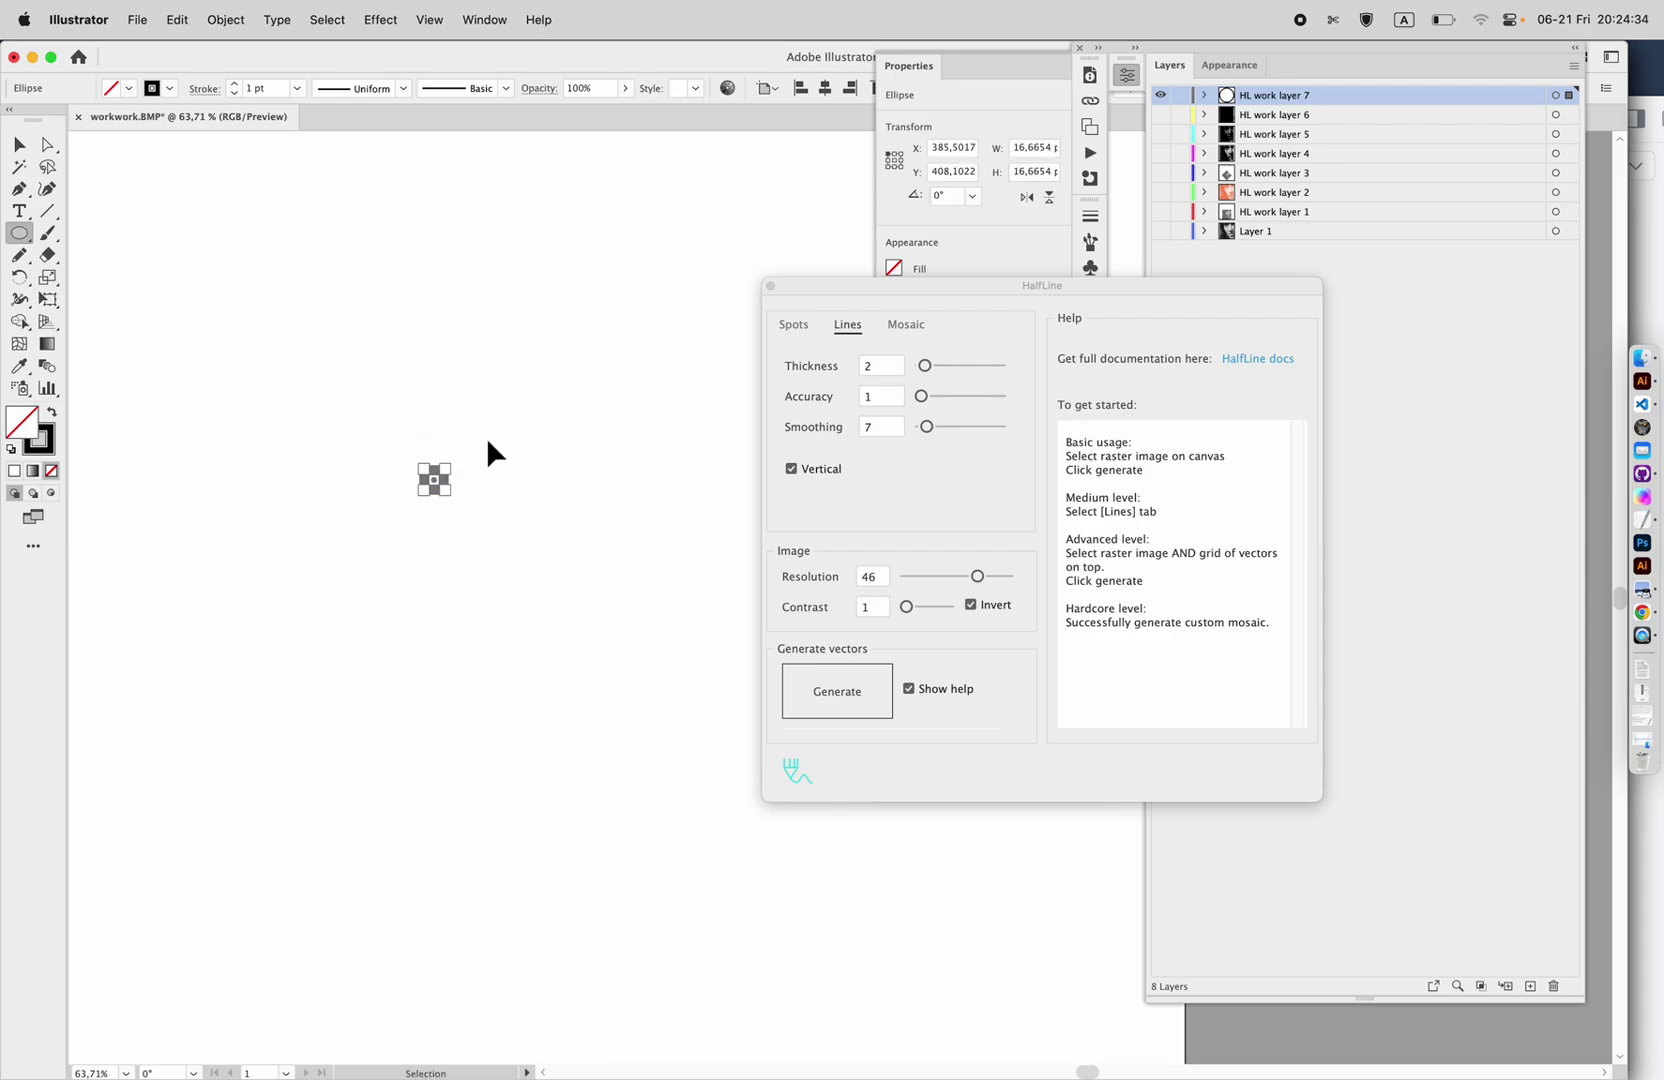
drag(450, 464, 711, 205)
Blend the two circles with Specified Distance spacing of 4 pt.
key(super+a)
key(super+alt+b)
mouse_move(911, 289)
mouse_down()
mouse_move(1036, 303)
mouse_move(1089, 524)
mouse_move(1310, 524)
mouse_up()
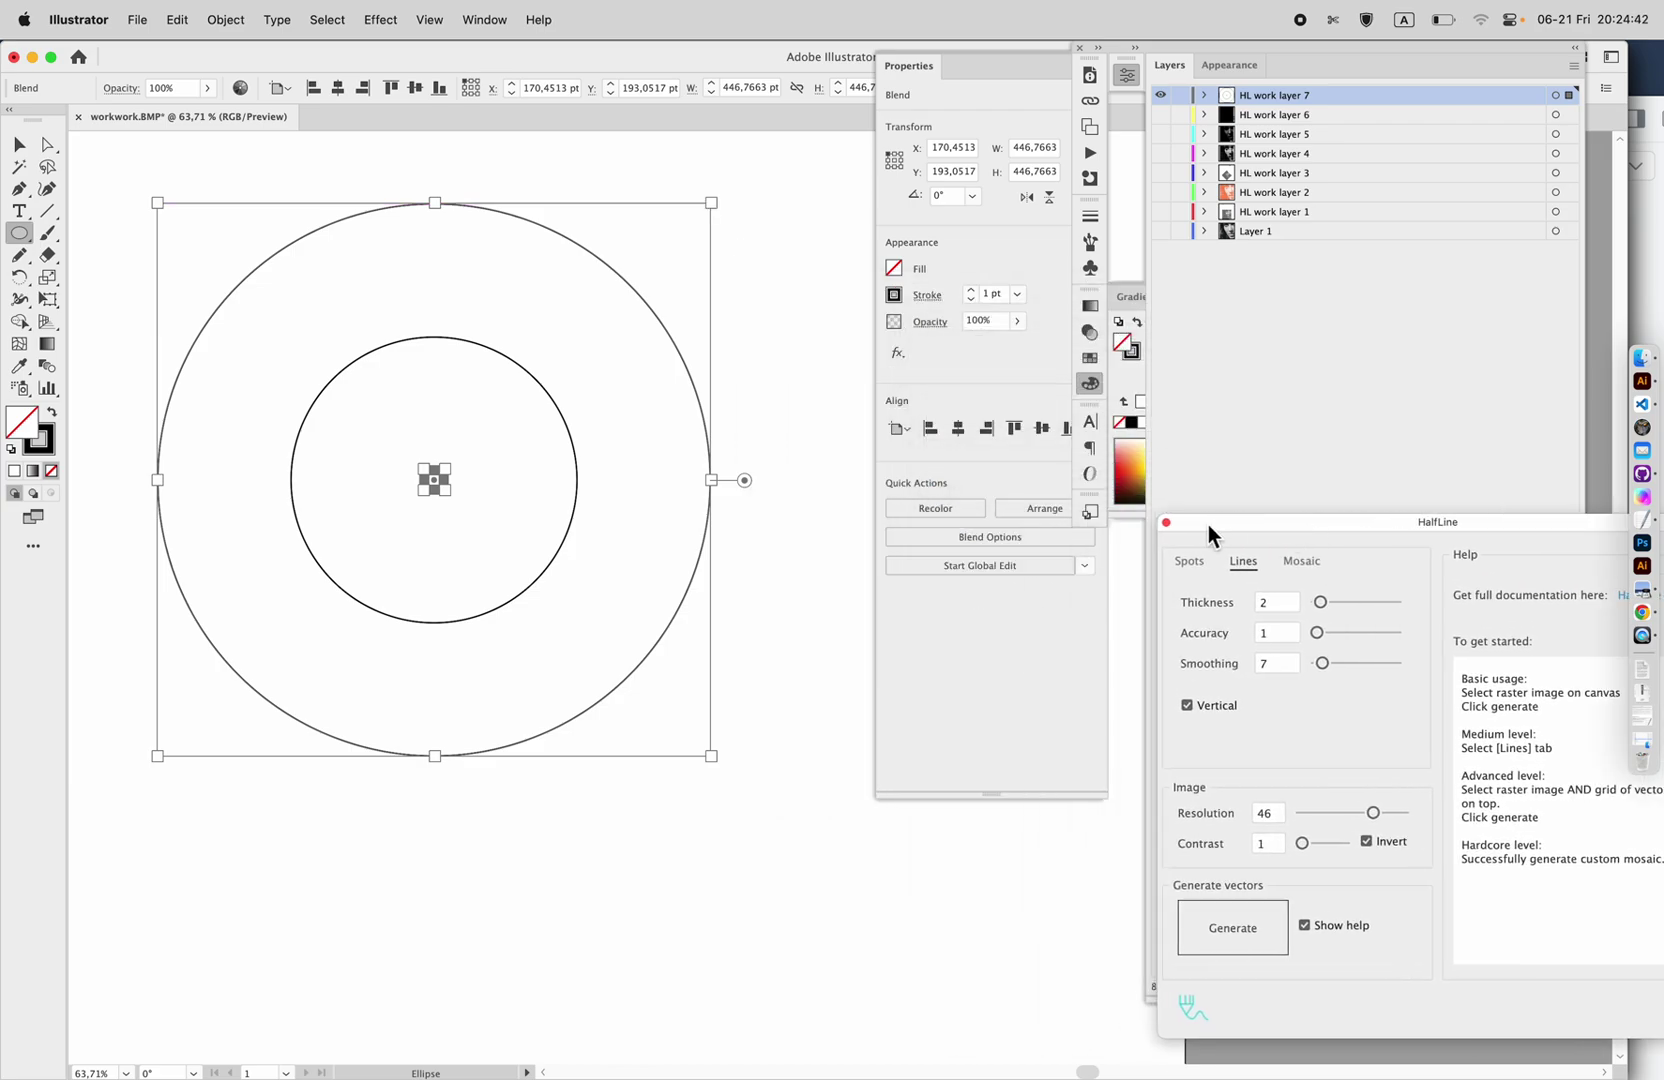
click(1034, 540)
click(770, 737)
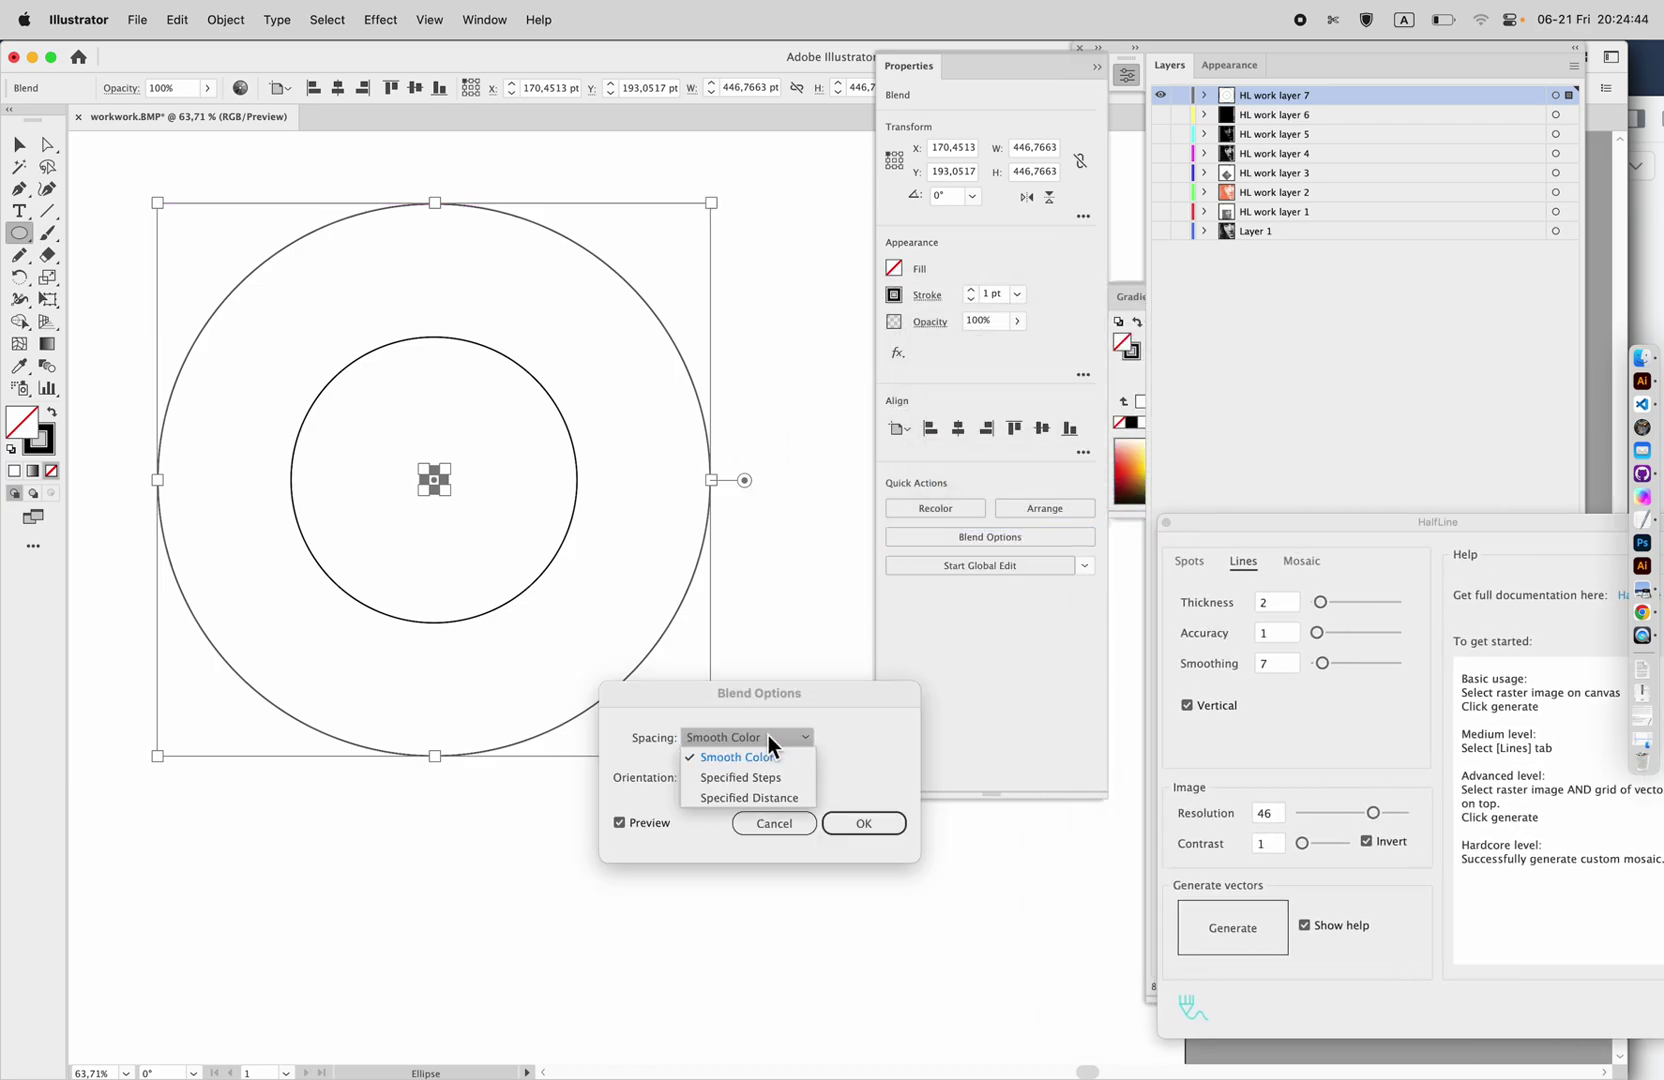
click(758, 800)
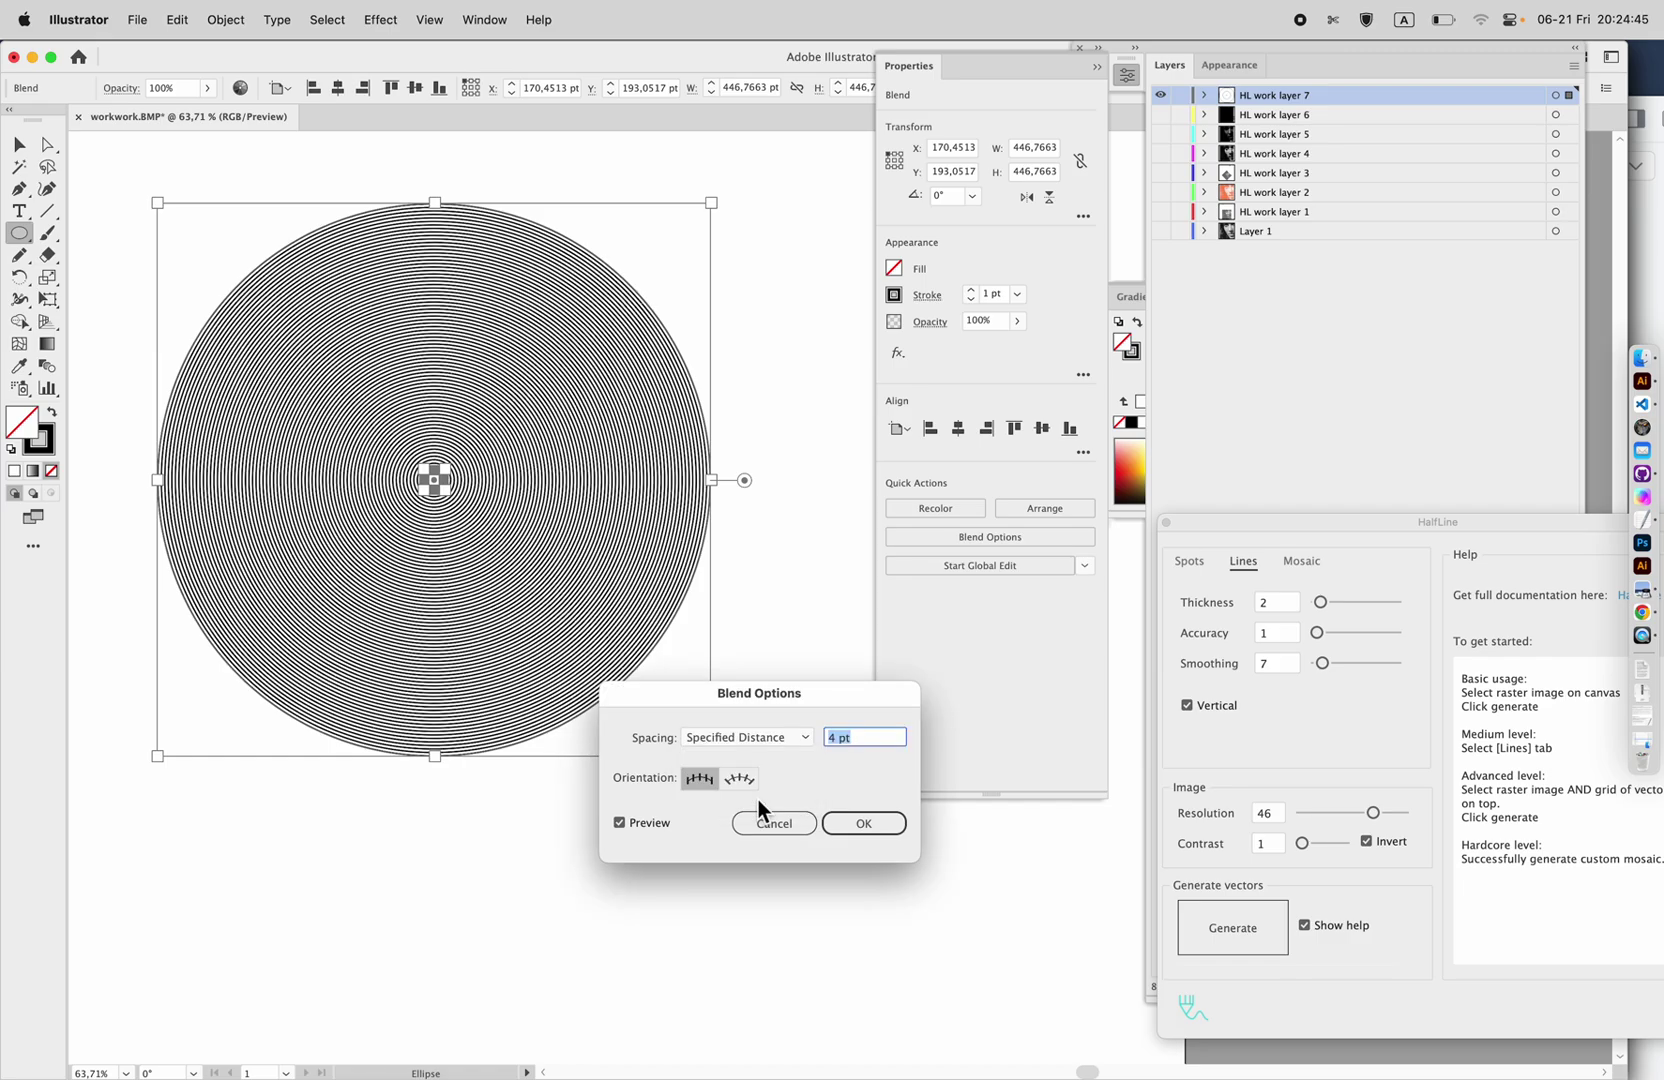
click(866, 824)
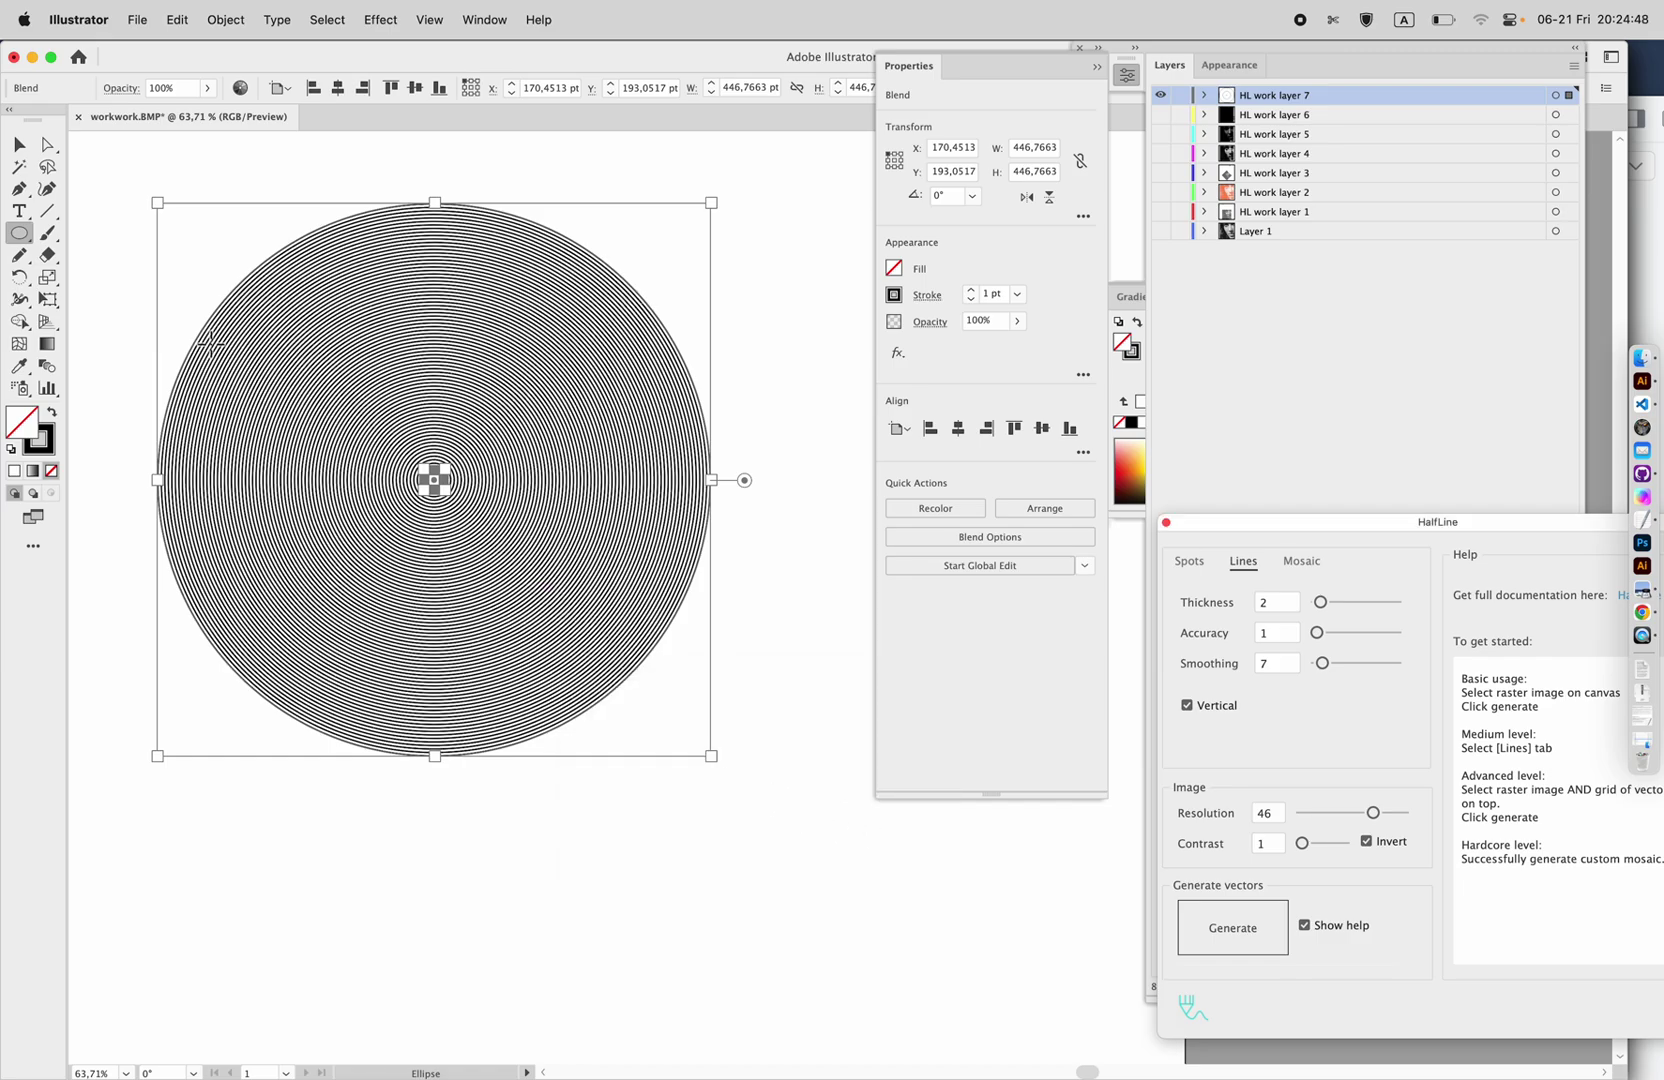
Expand the ring blend into ordinary paths.
click(19, 144)
click(122, 168)
click(318, 326)
key(super+shift+e)
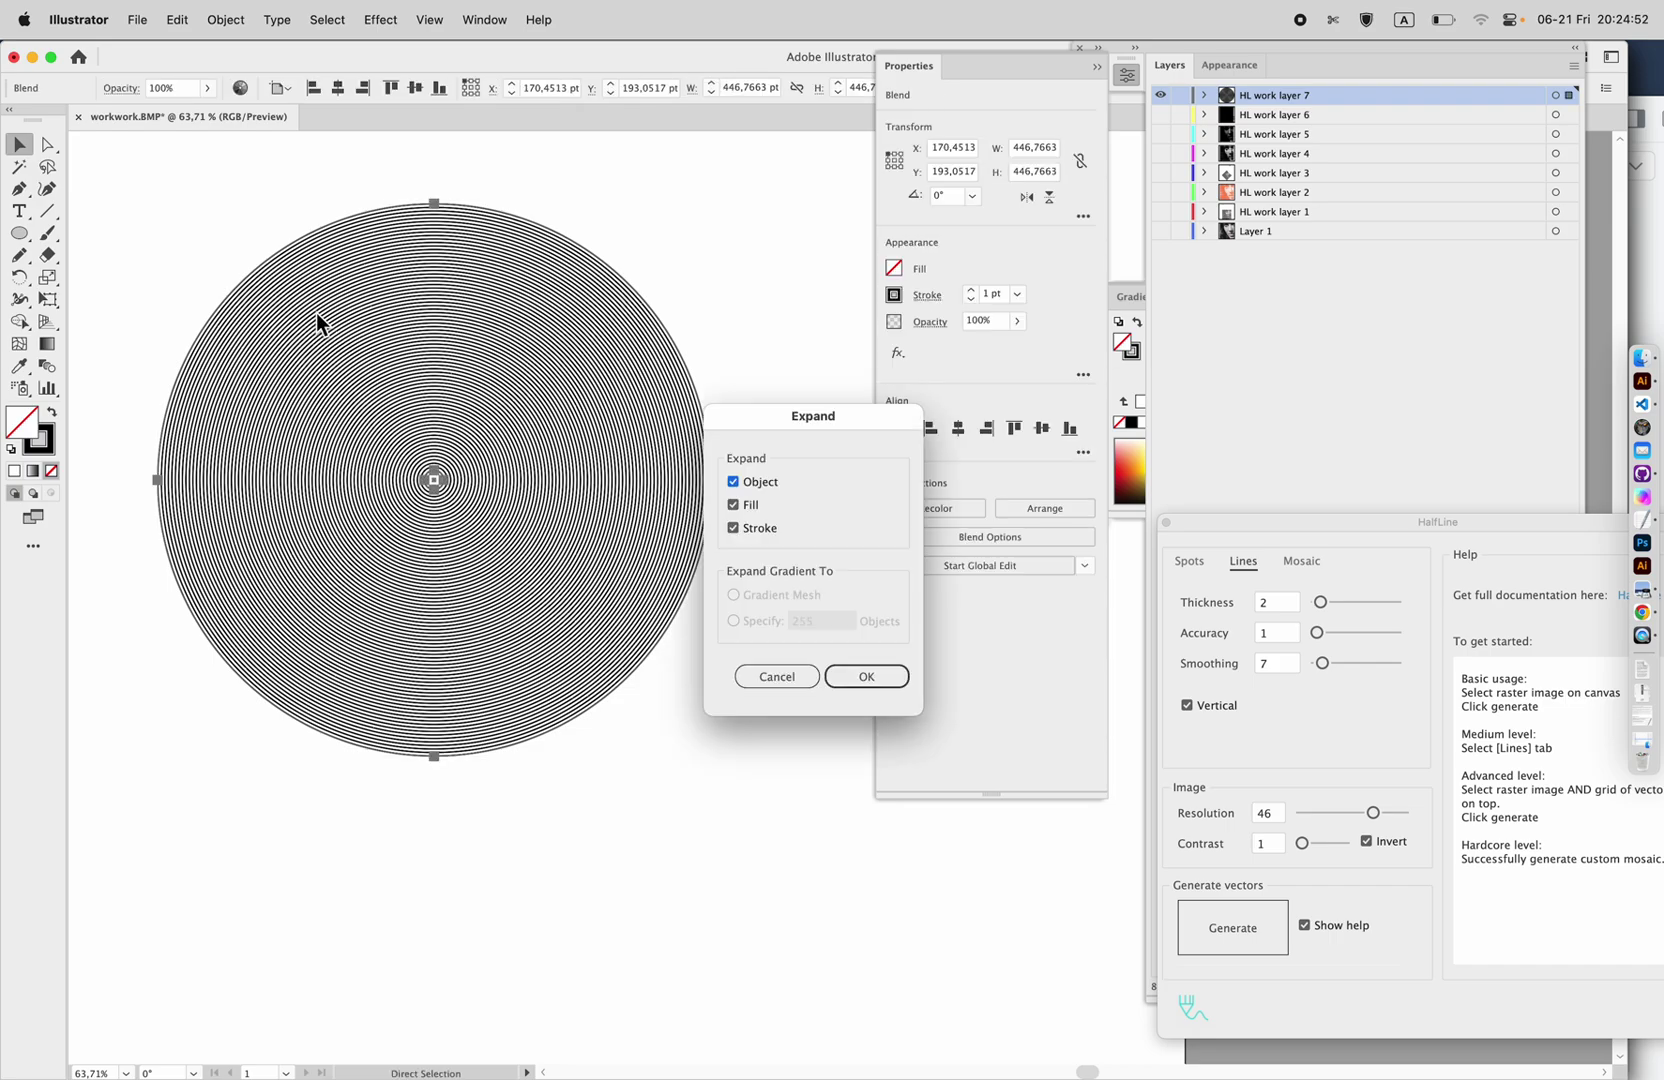
key(Return)
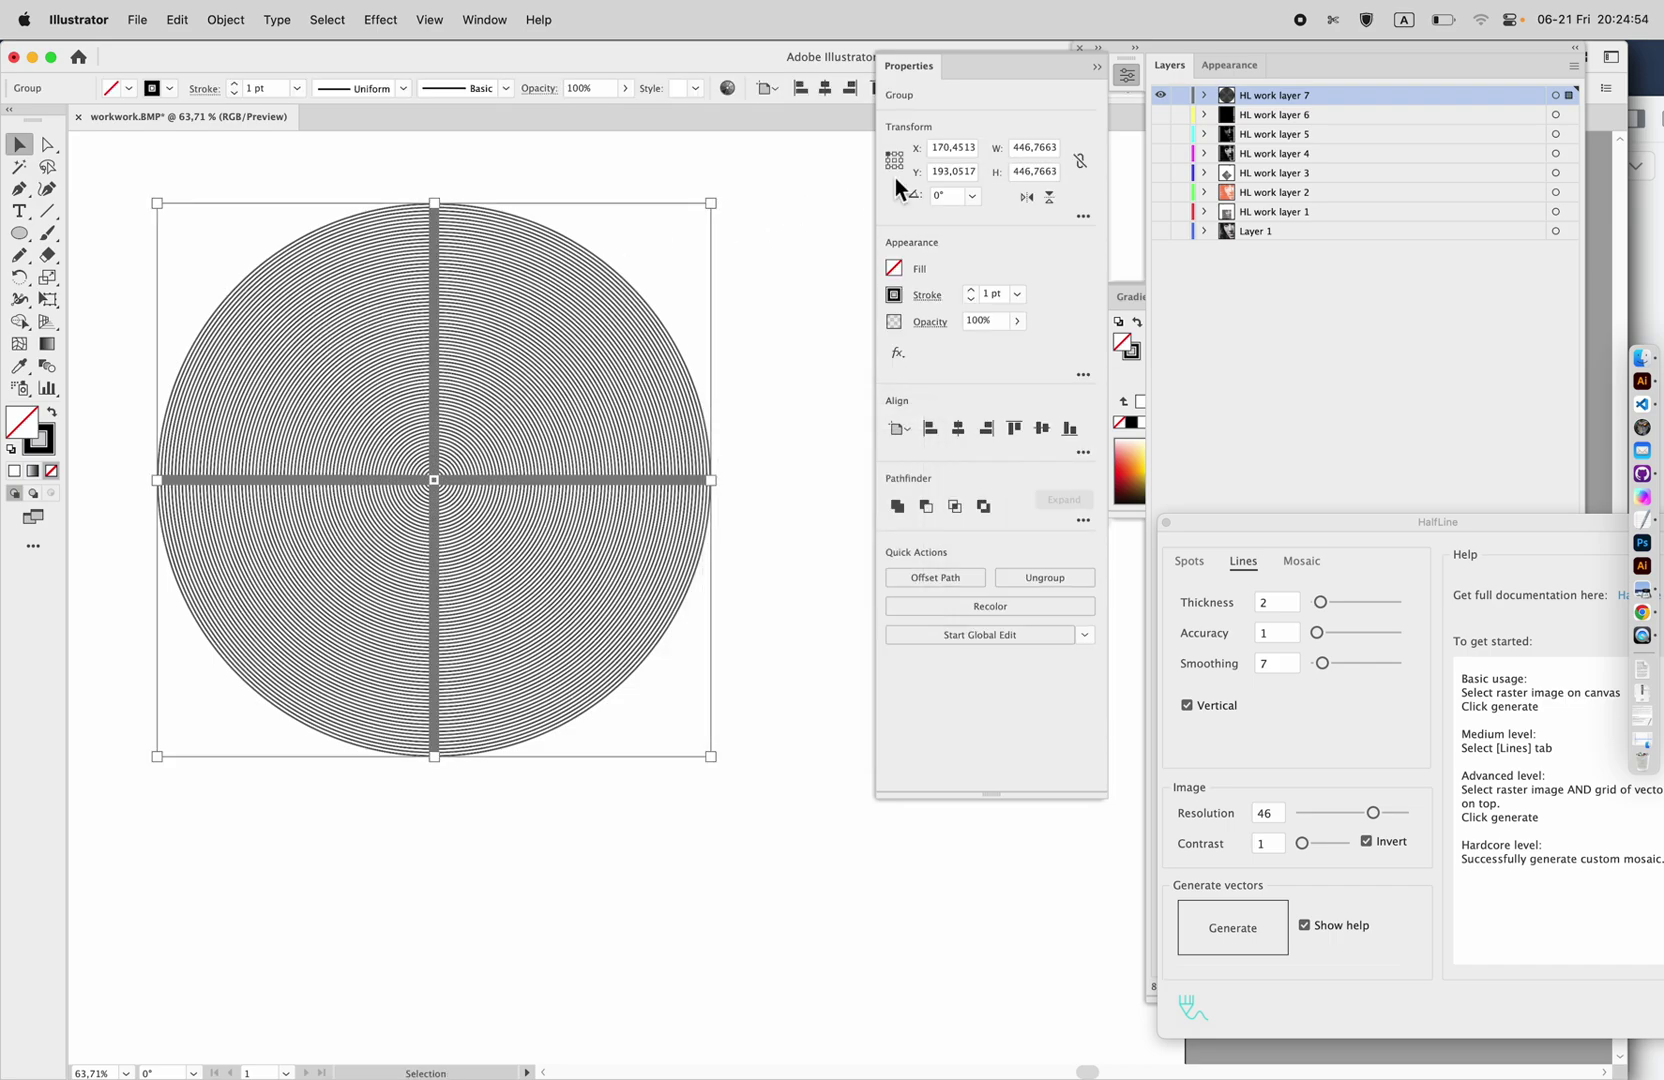
Show the face photo layer, move the ring group over it, and reselect the rings.
click(1160, 231)
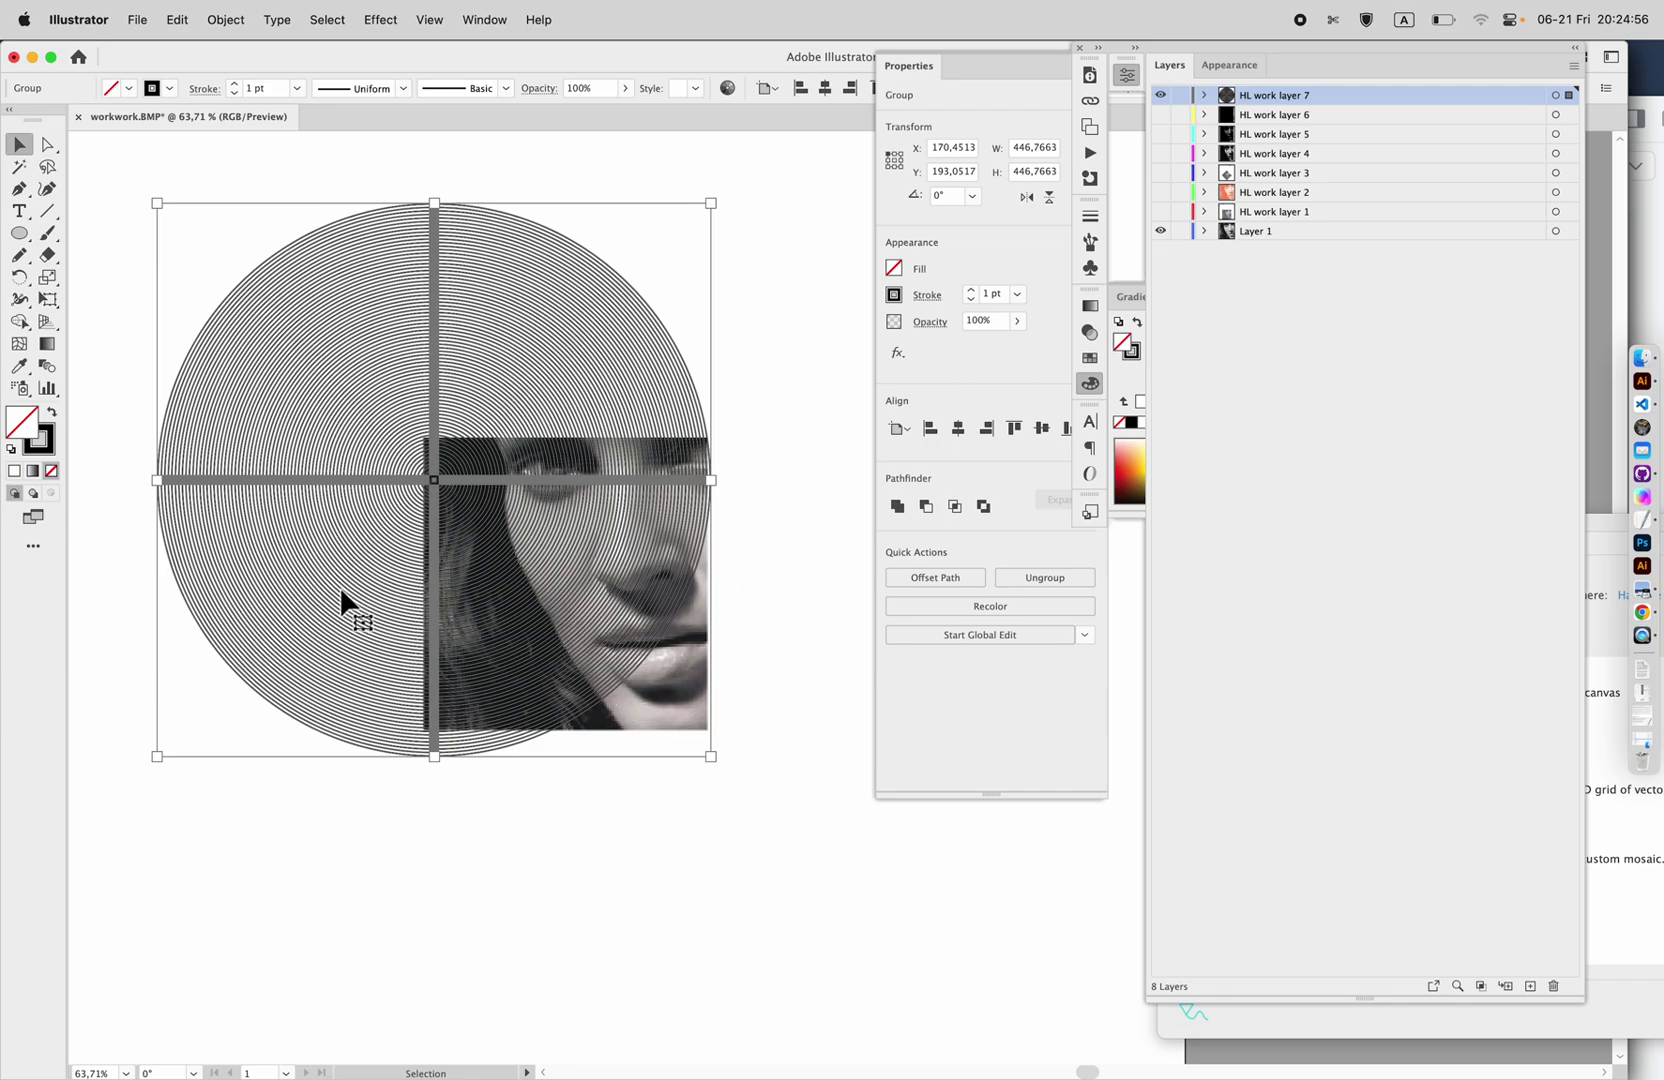
drag(347, 604, 479, 693)
click(1212, 355)
click(758, 246)
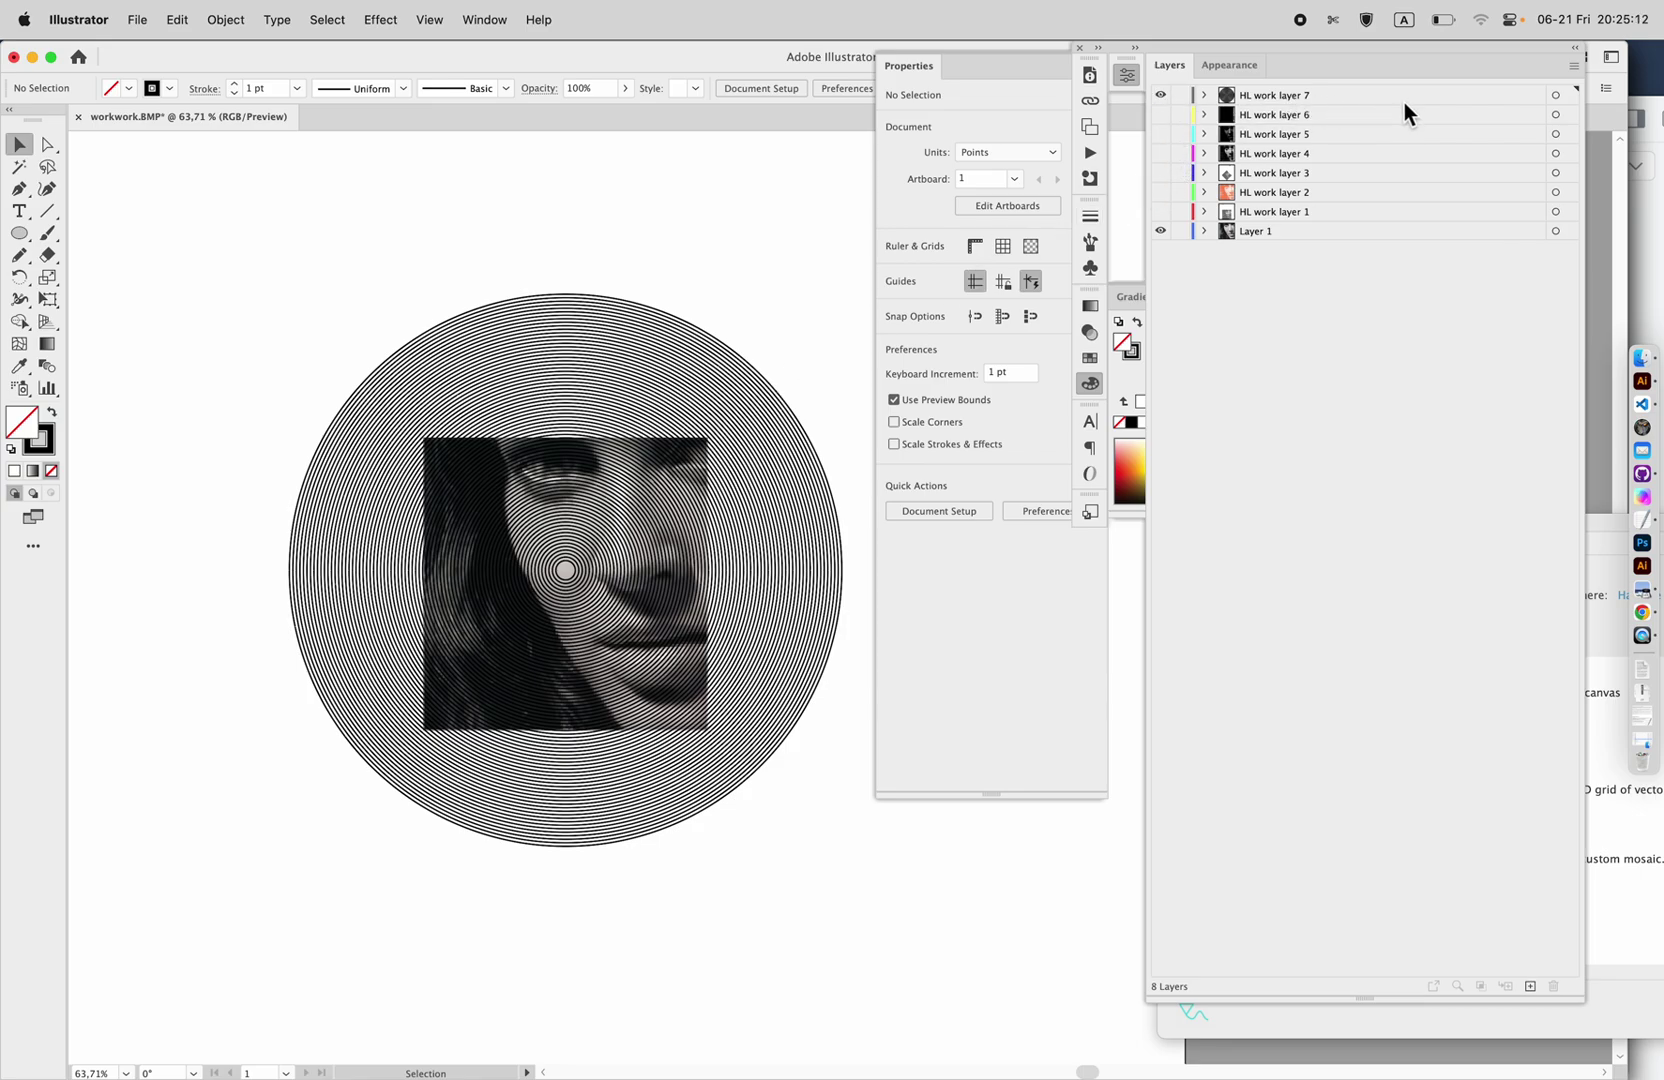
click(1555, 95)
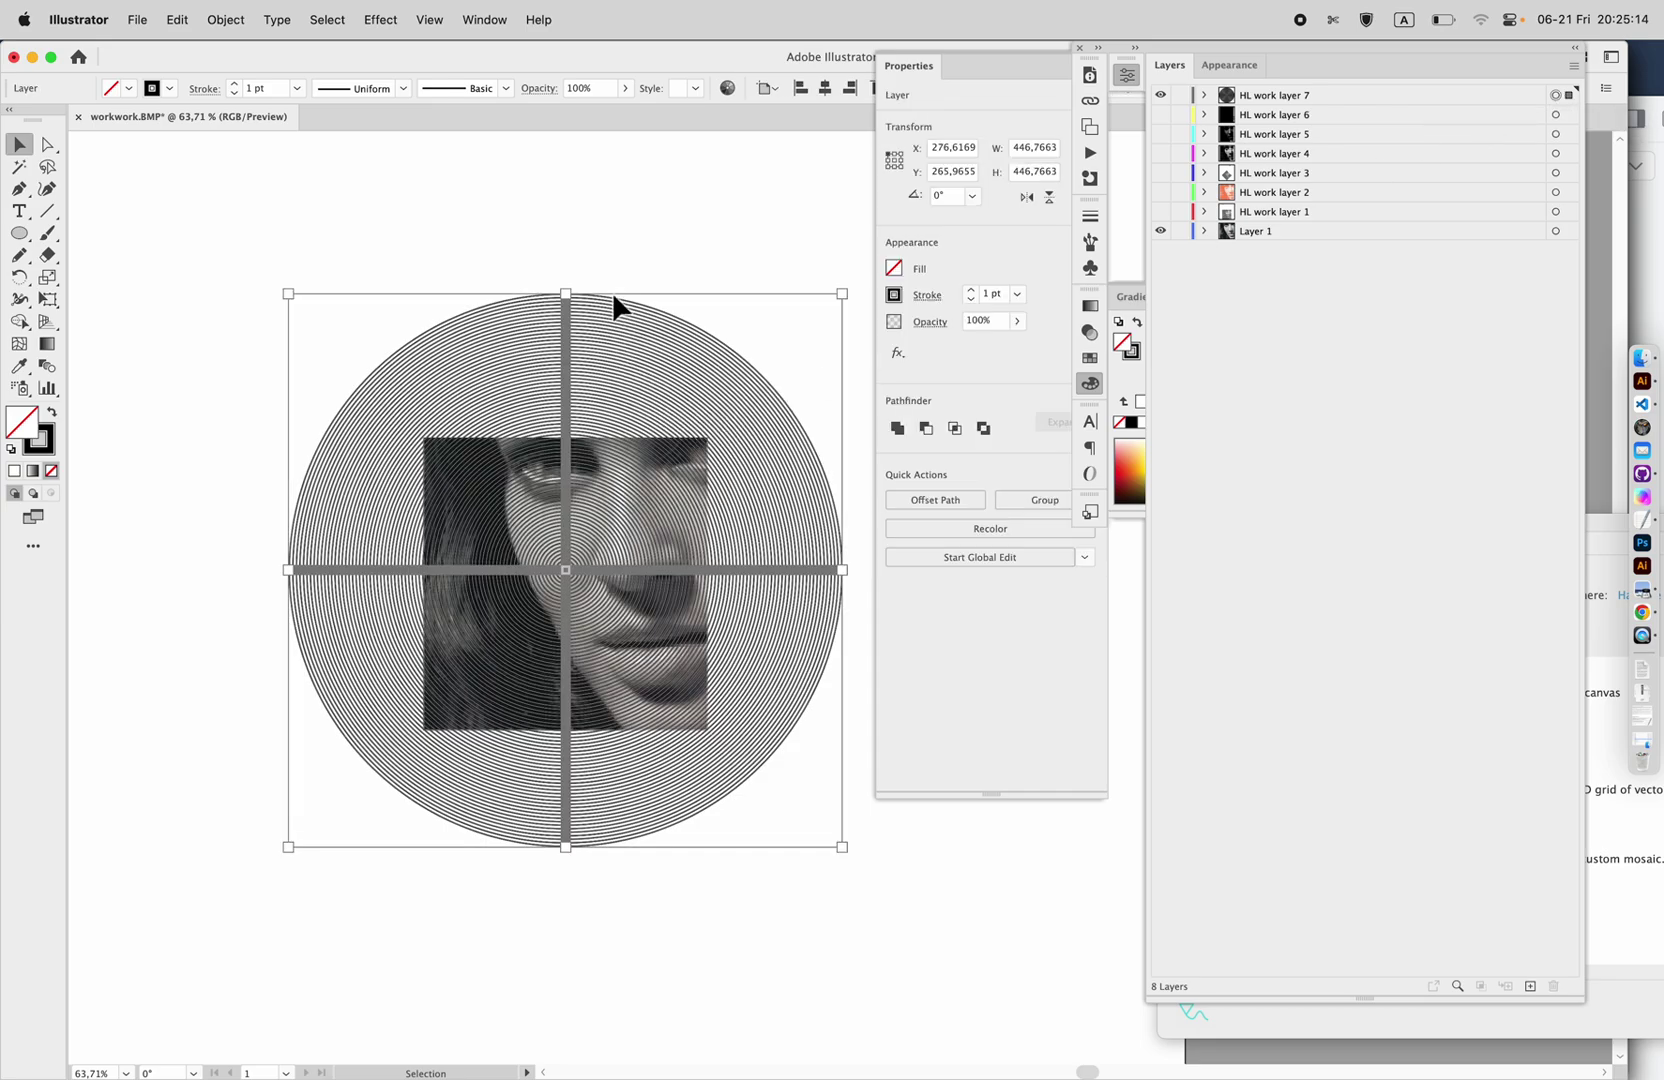
click(628, 258)
click(634, 376)
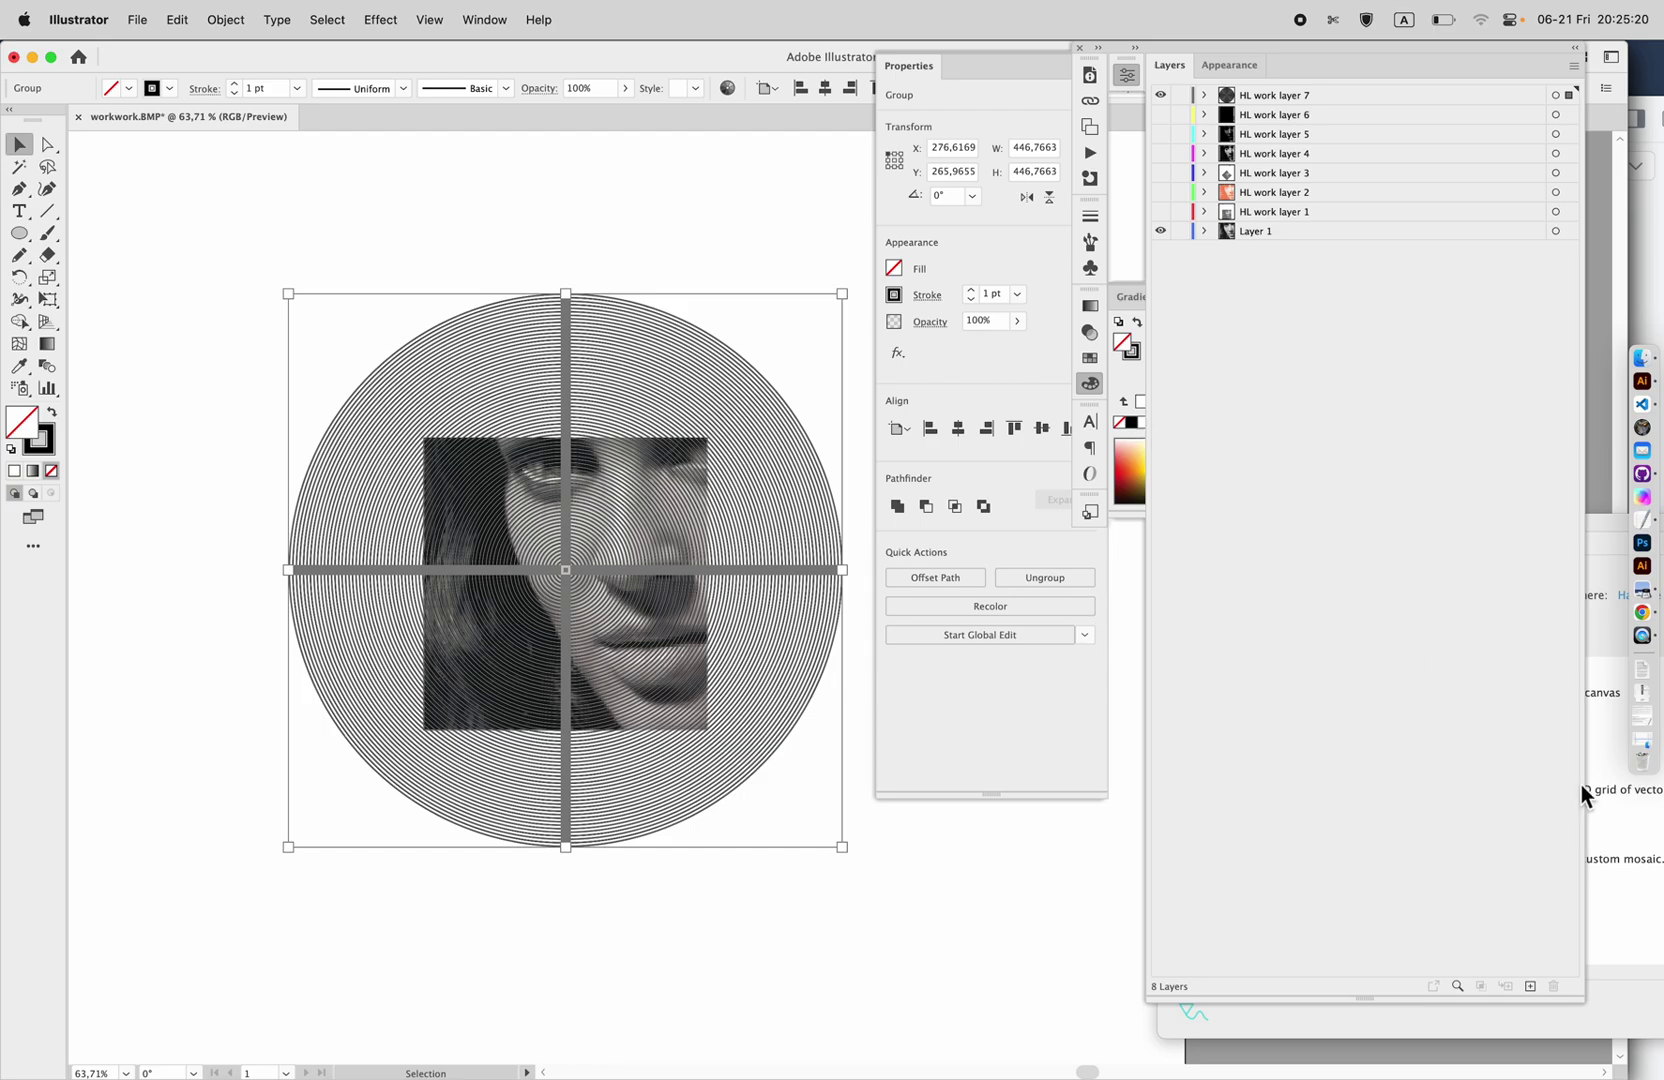
click(1193, 1011)
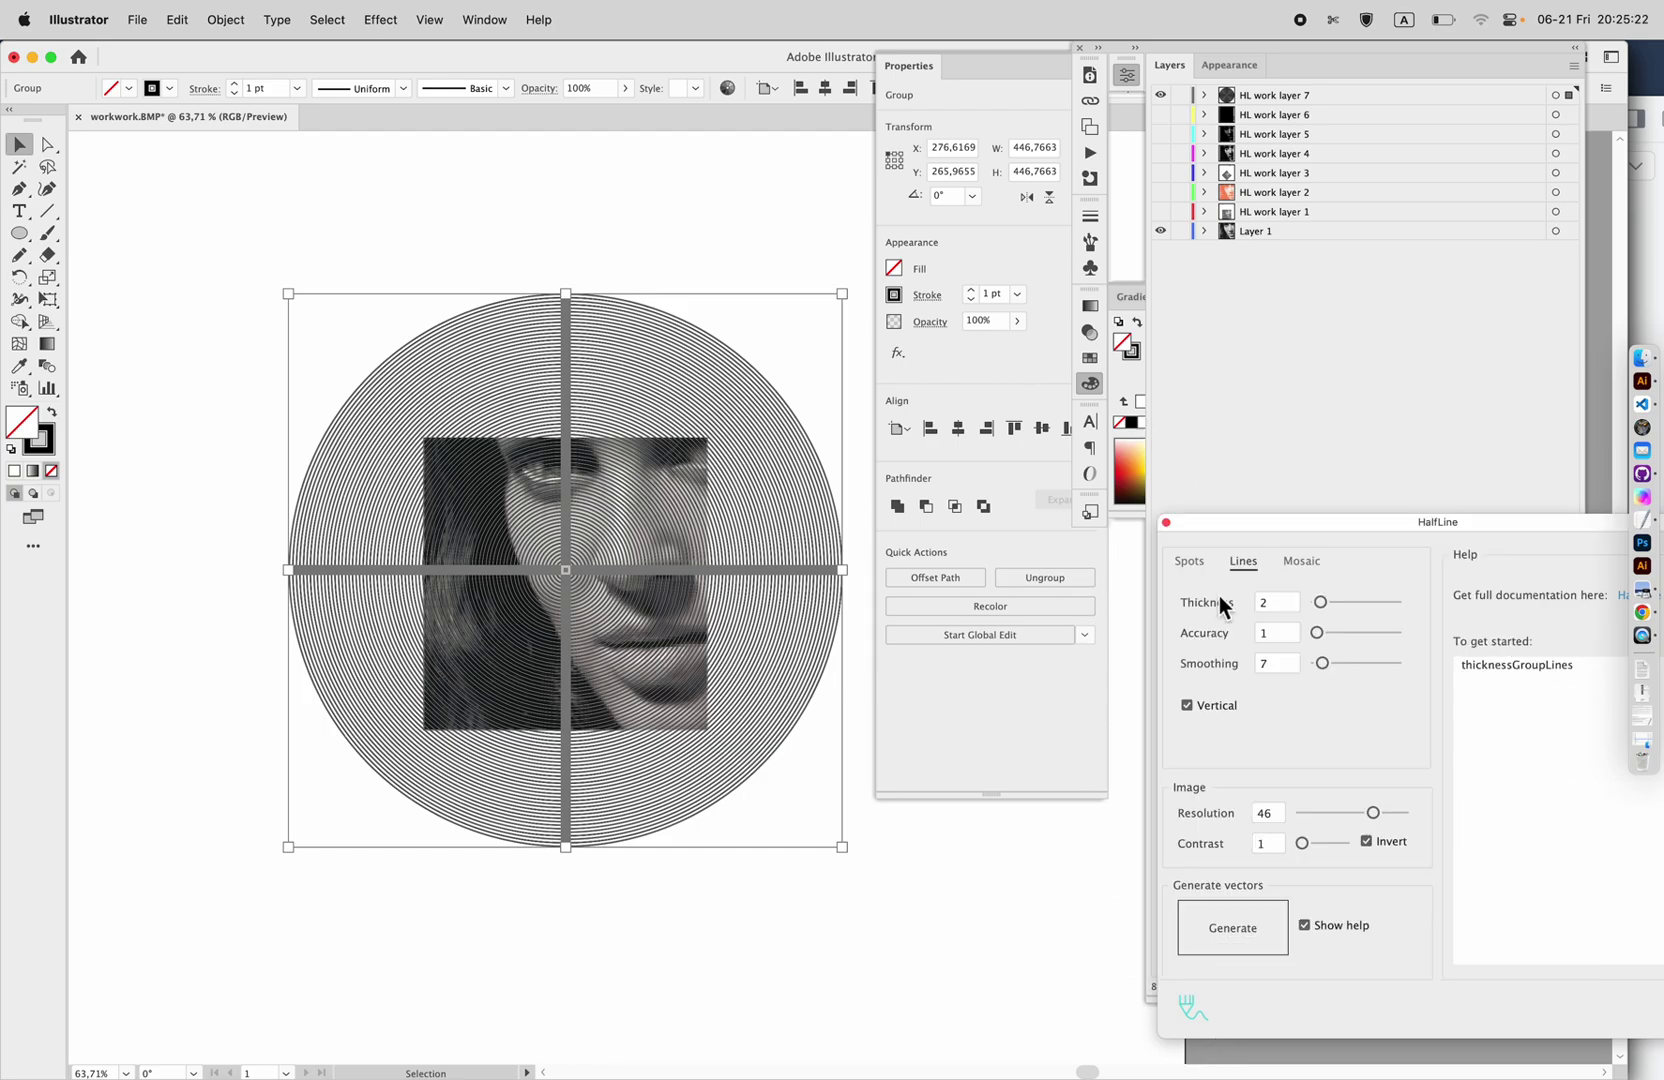
Generate Lines-mode diamond line art on HL work layer 8 and hide the photo.
click(1238, 925)
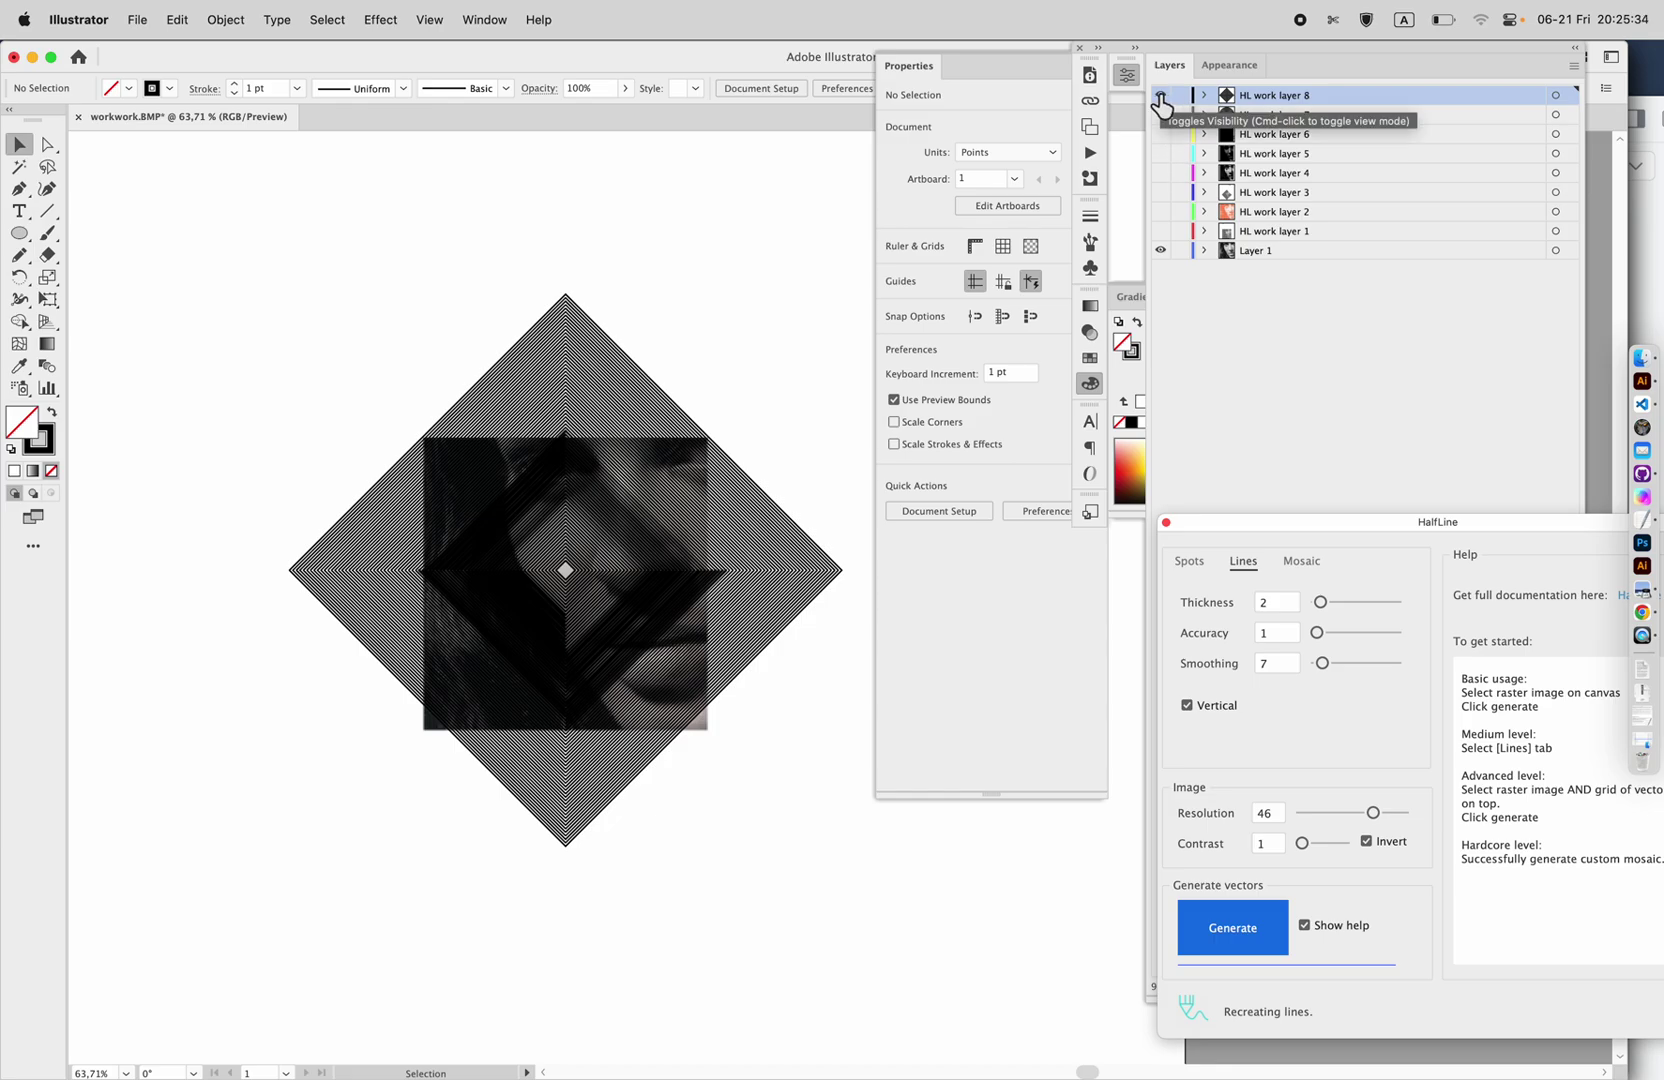
click(1160, 251)
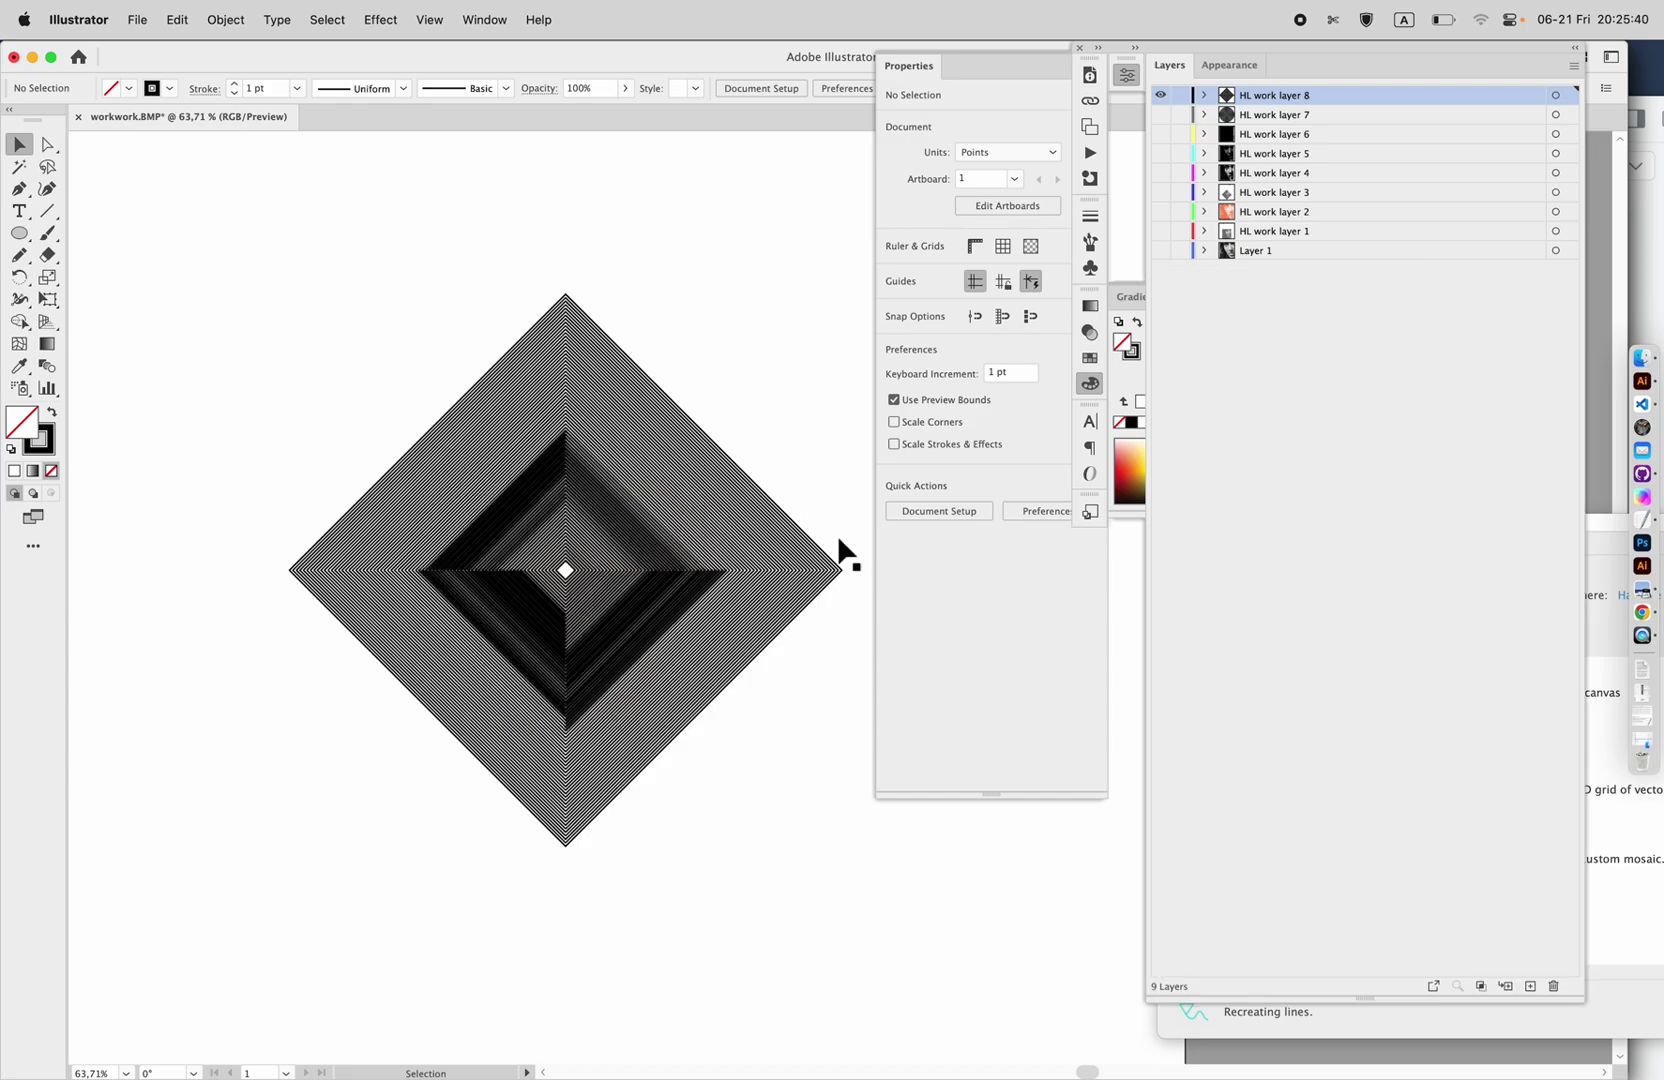
click(1602, 530)
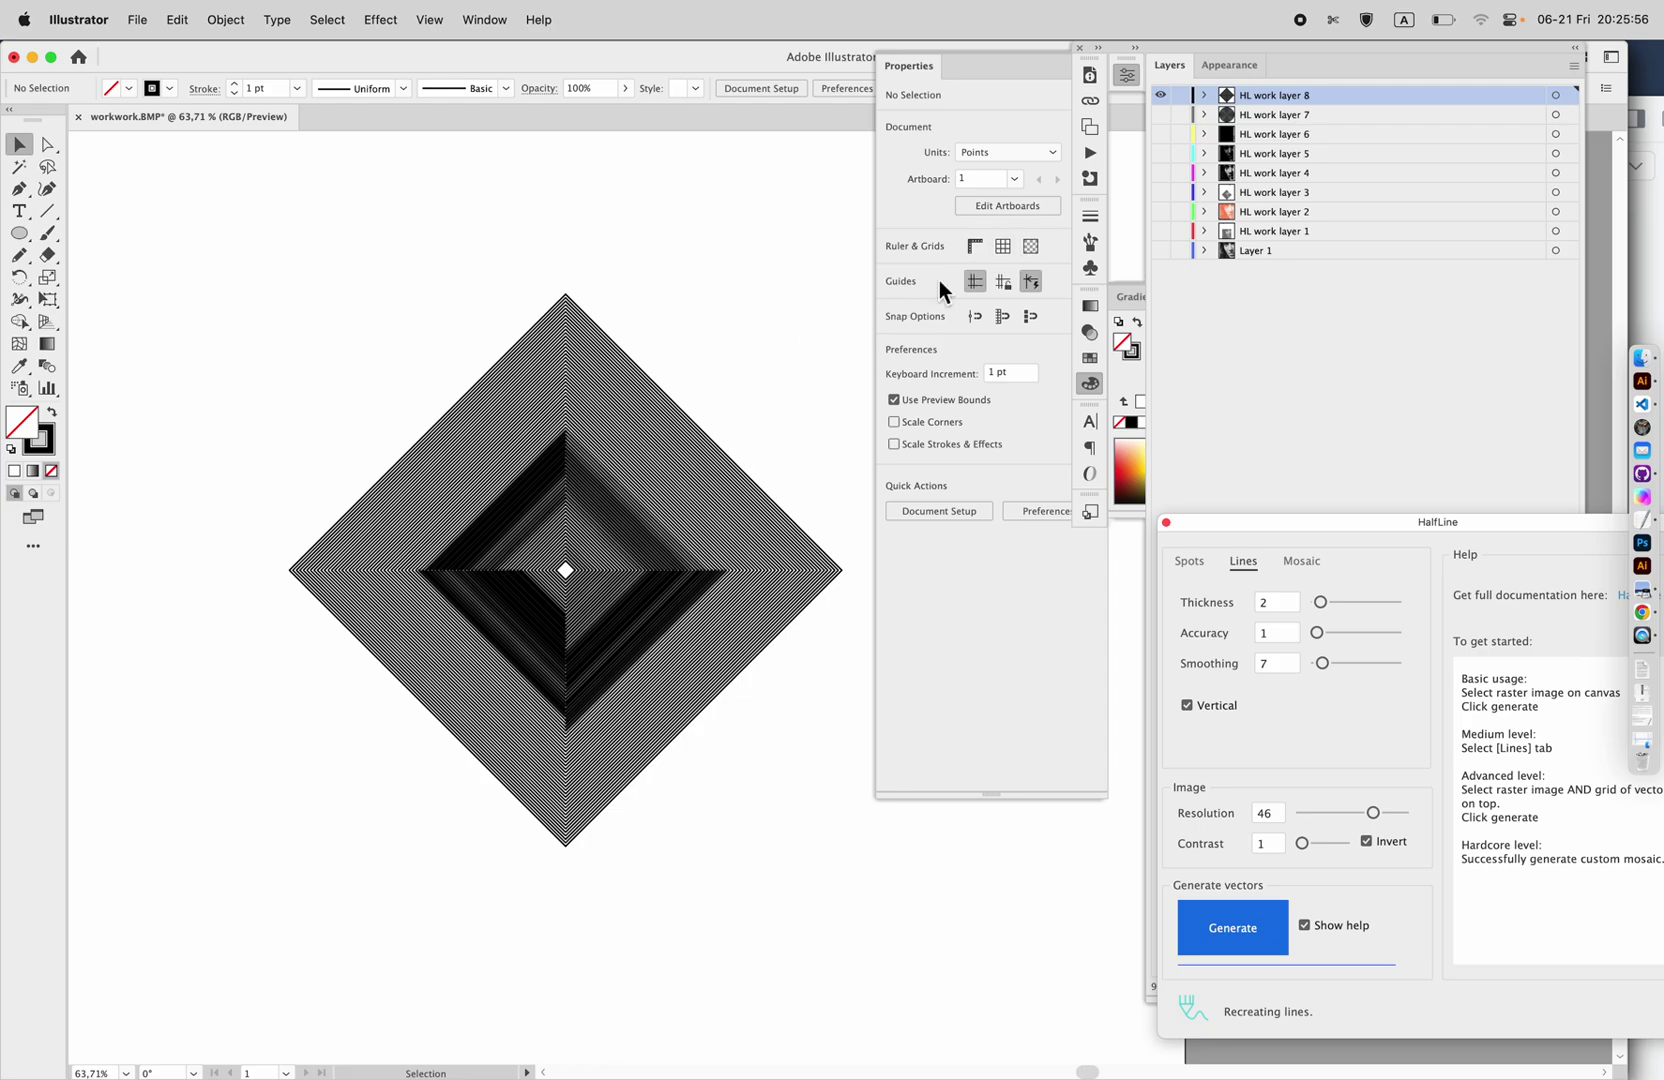
Hide the diamond line layer, show the concentric-ring layer and select its ring group.
click(1164, 97)
click(1164, 114)
click(703, 466)
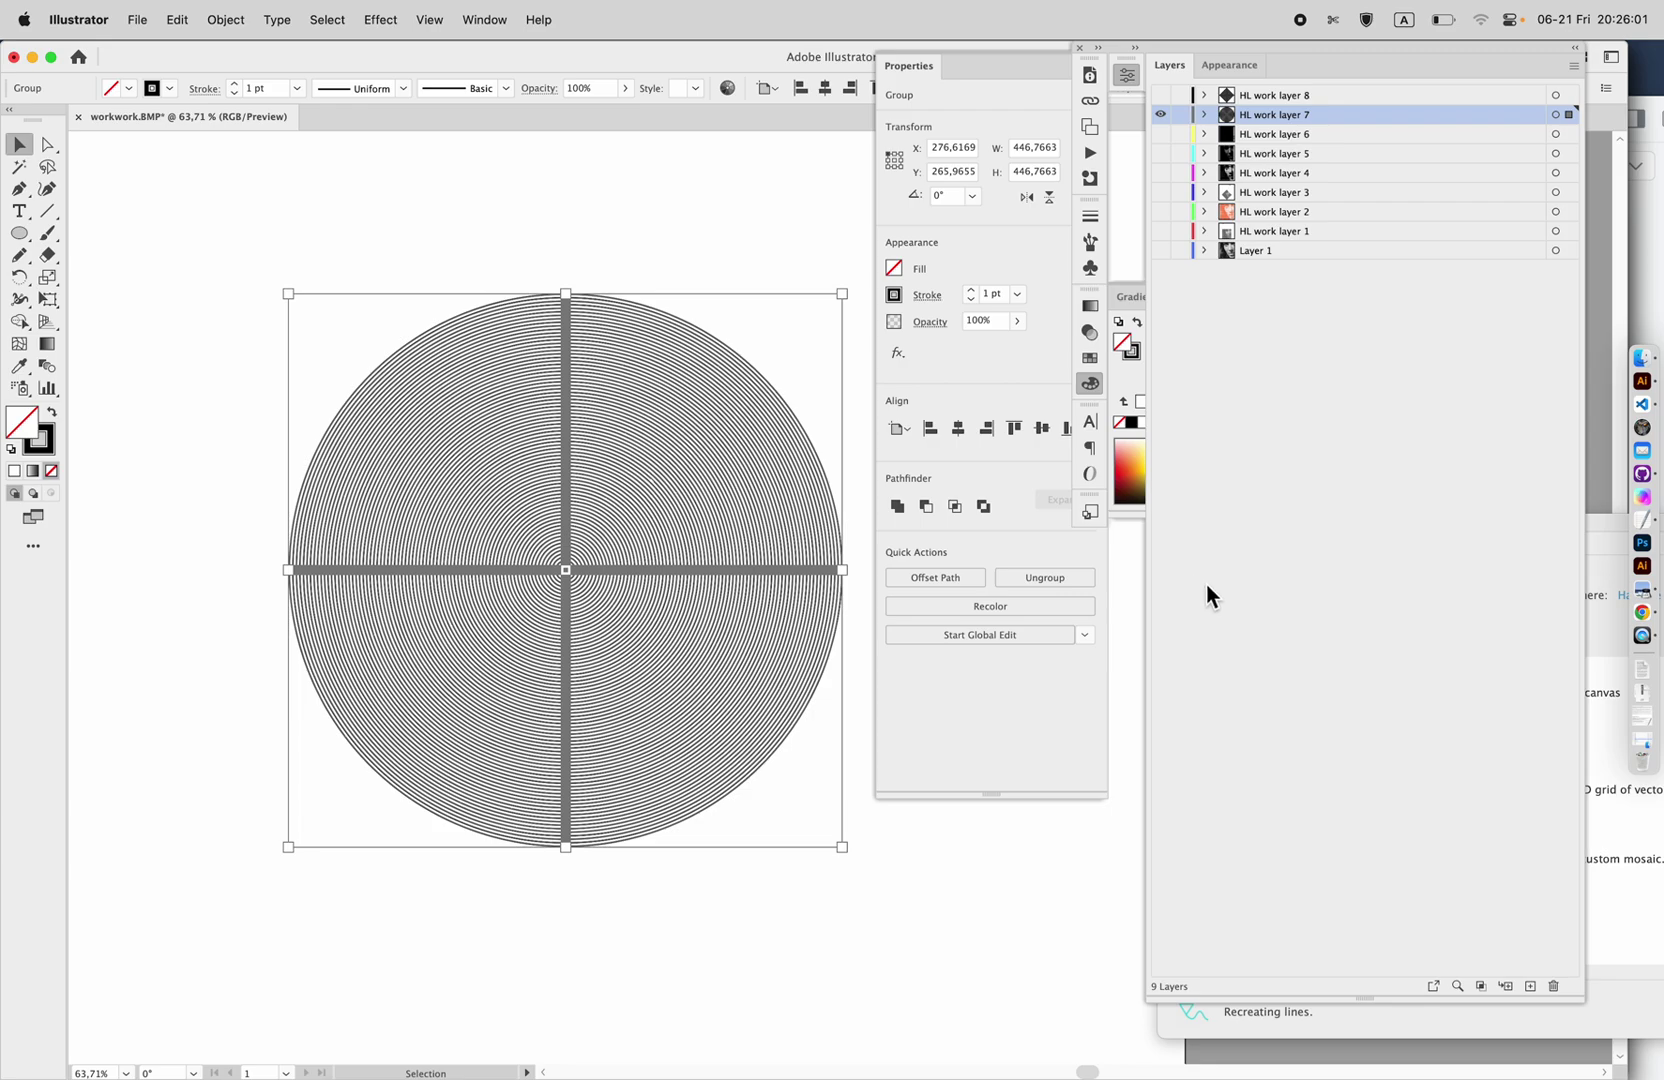
Generate HalfLine lines at Accuracy 5, creating HL work layer 9.
click(1563, 1018)
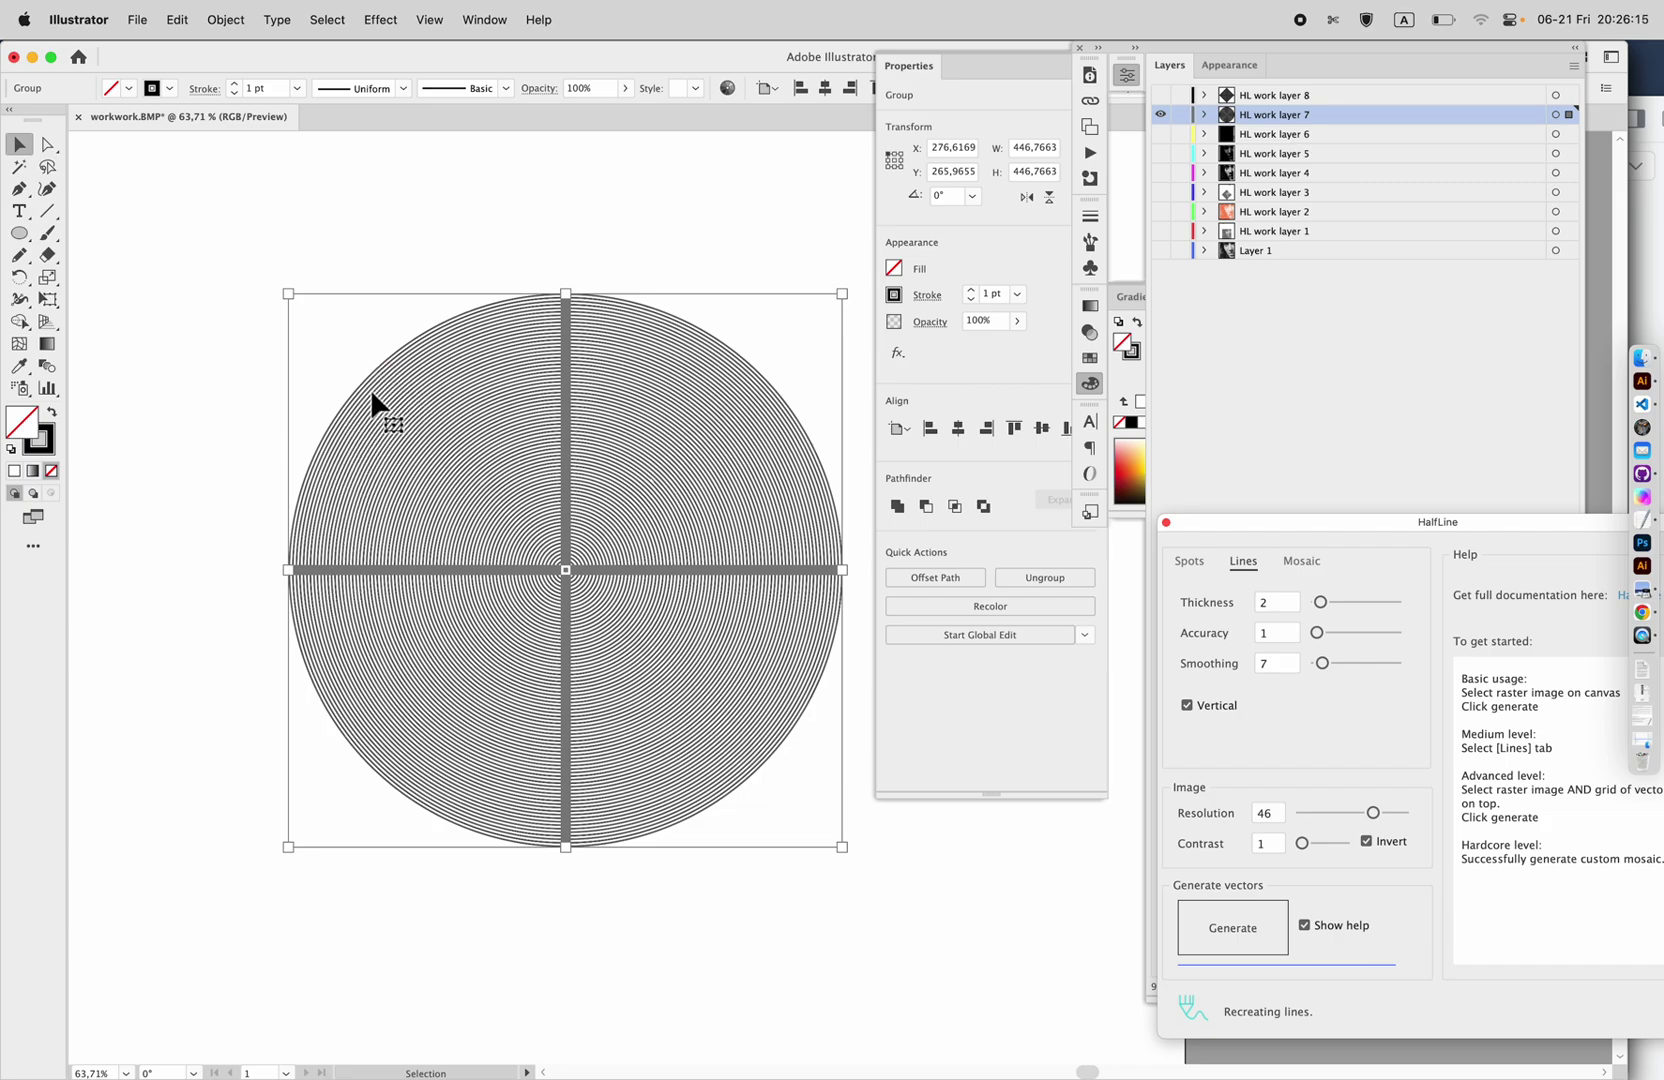
click(1377, 638)
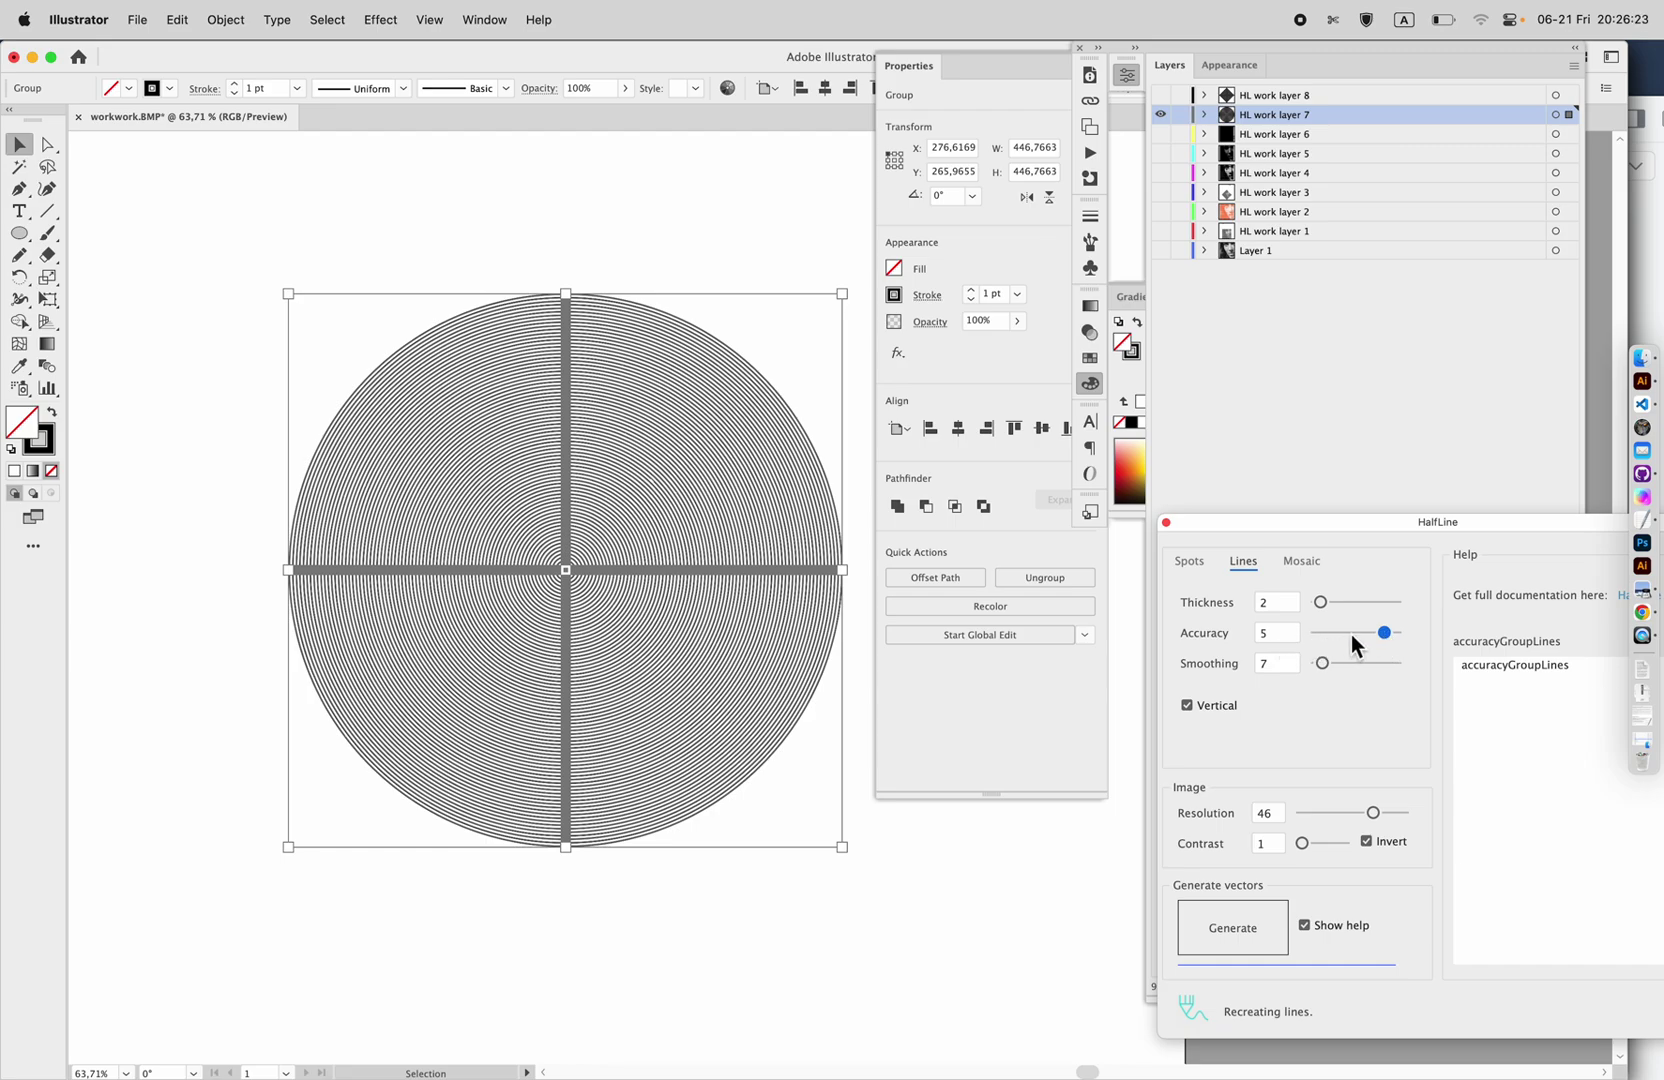
drag(1296, 530, 1209, 455)
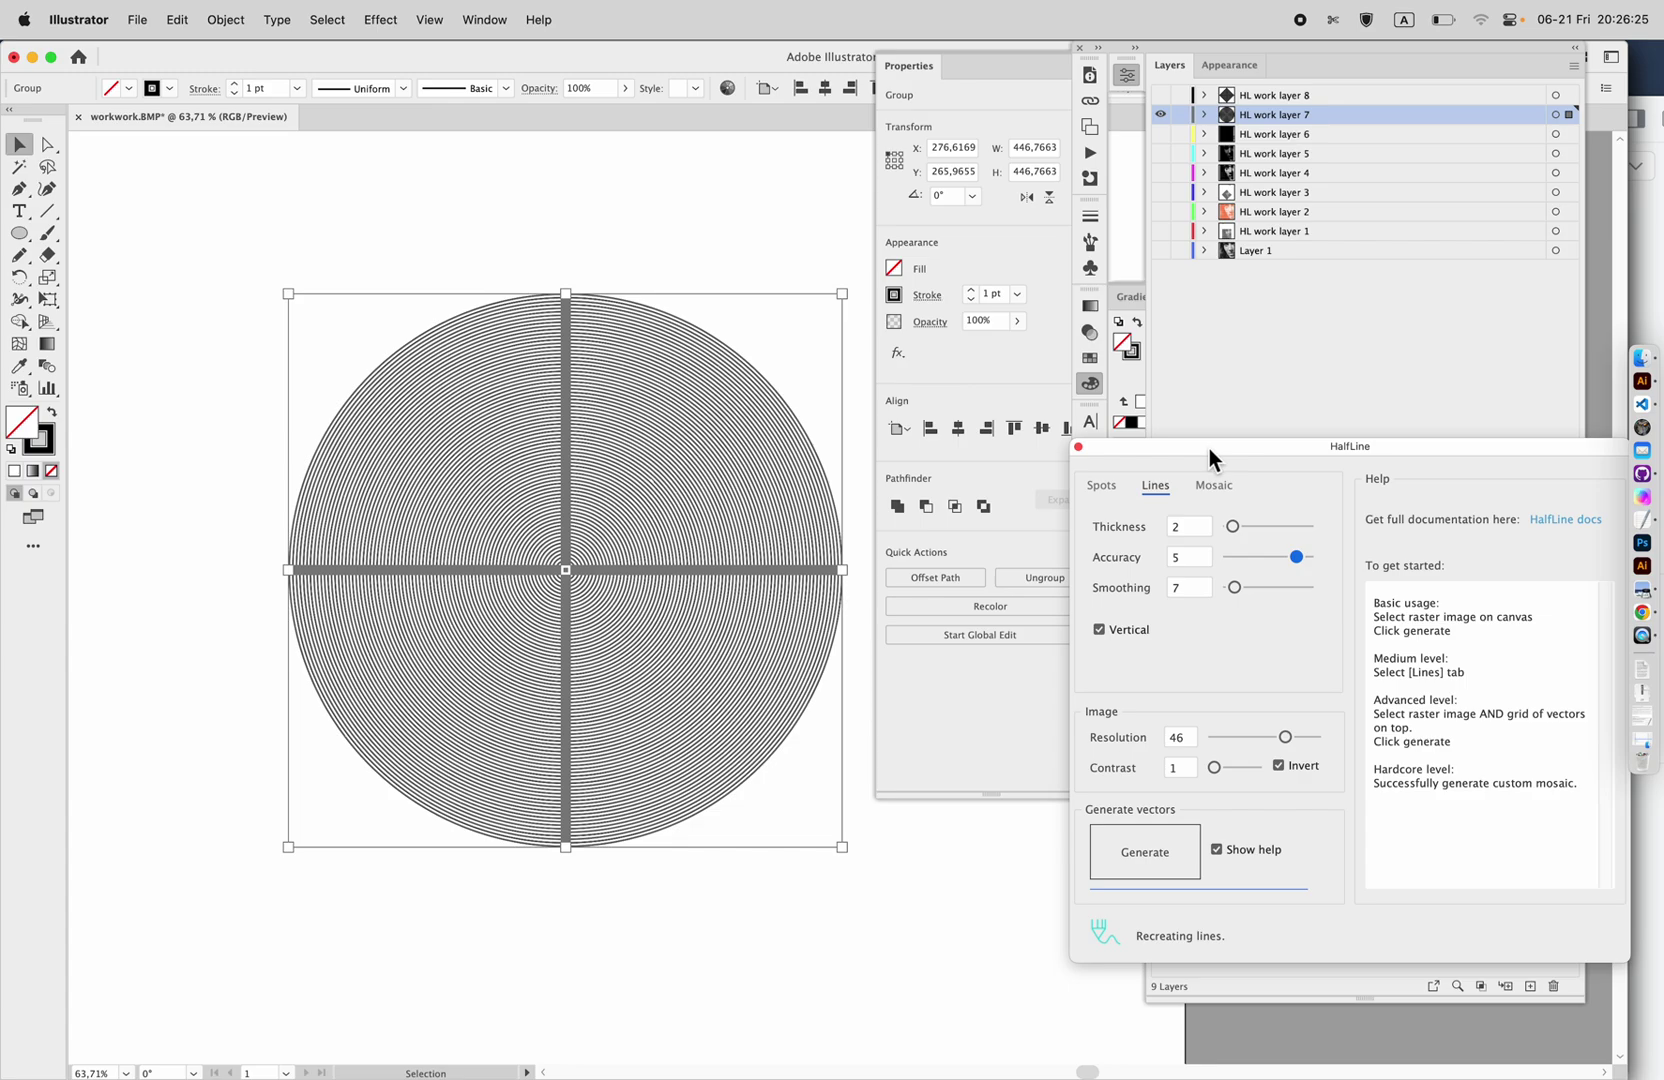
click(1130, 855)
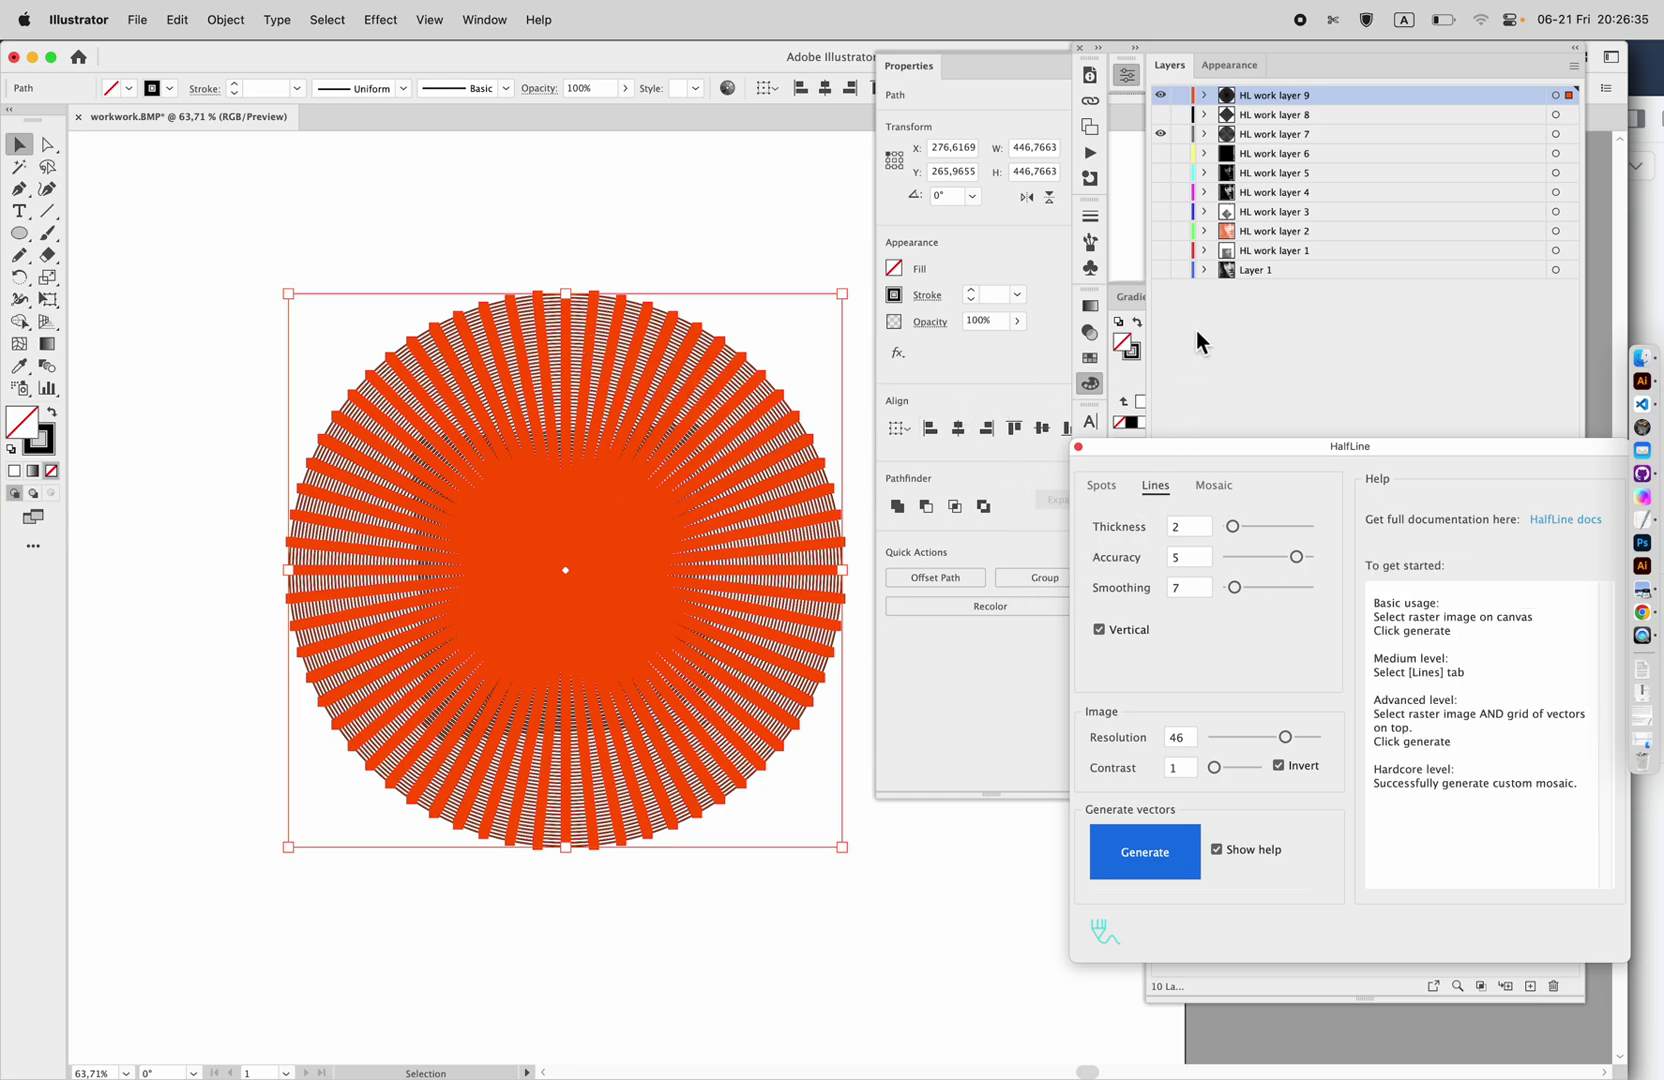
Deselect the generated circle artwork and clear the layer selection.
click(1158, 140)
click(701, 225)
scroll(627, 563, up, 3)
scroll(627, 565, up, 3)
scroll(627, 565, down, 4)
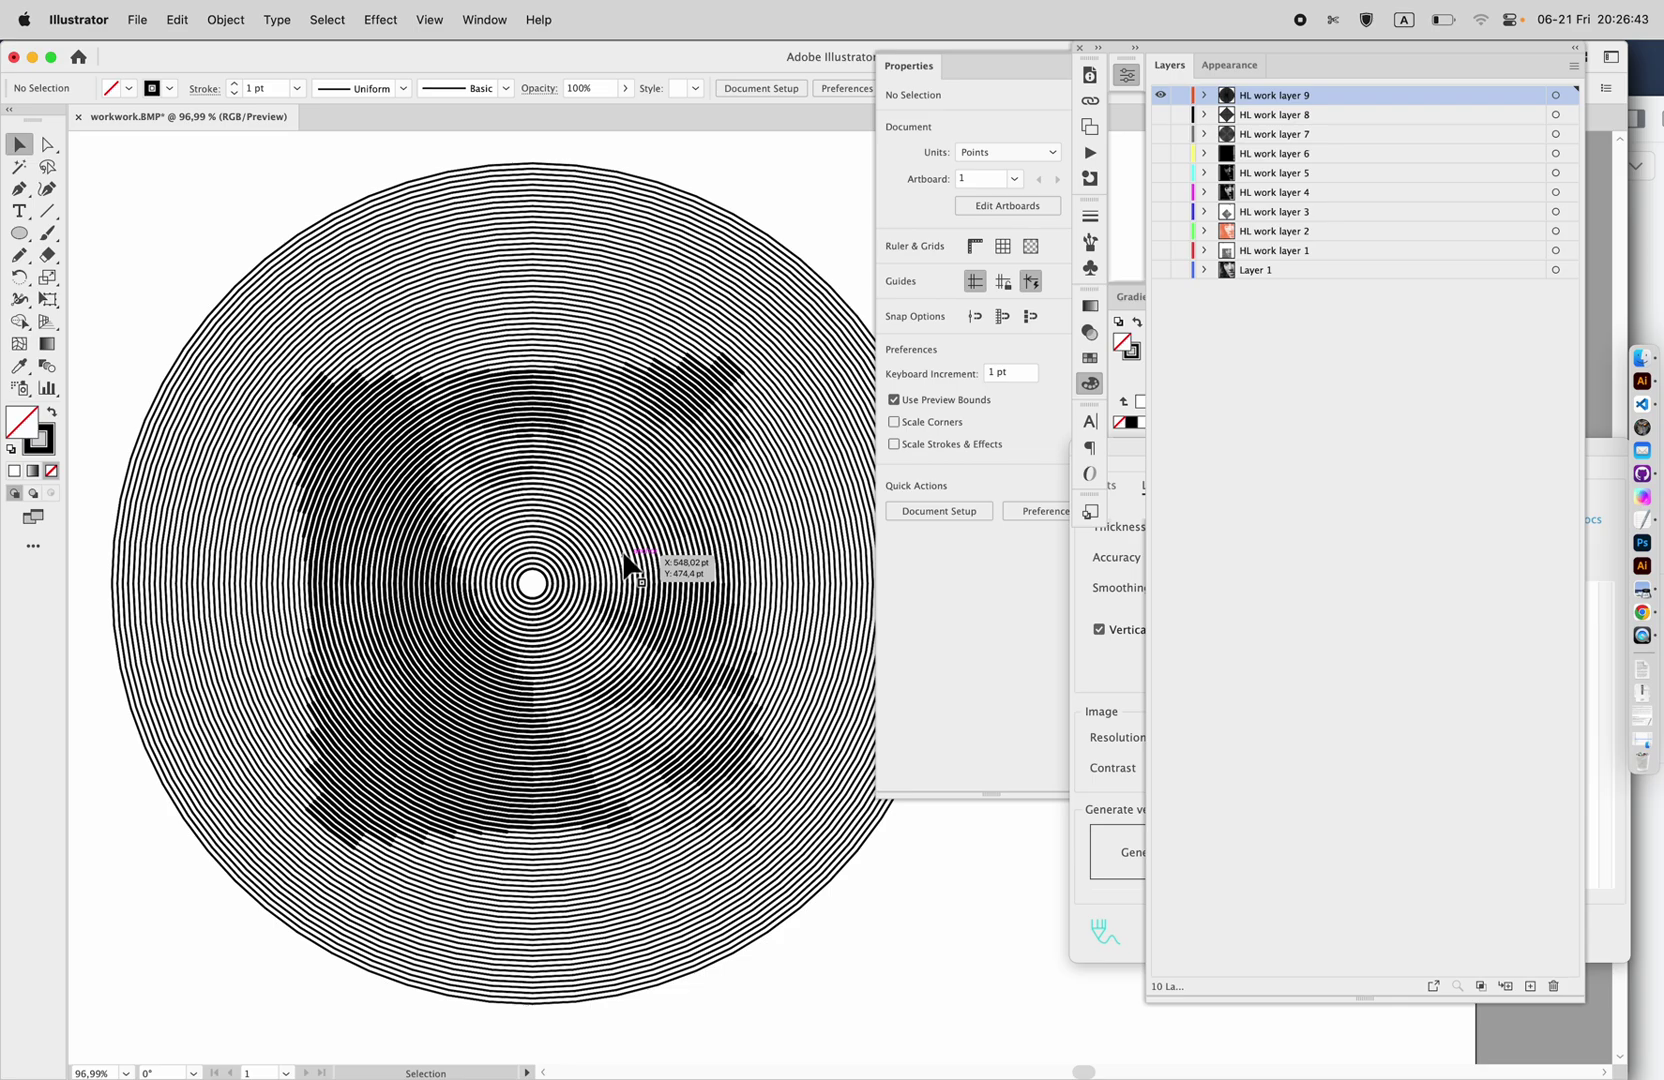
scroll(468, 385, up, 3)
scroll(360, 395, up, 1)
scroll(355, 405, down, 2)
scroll(385, 415, down, 3)
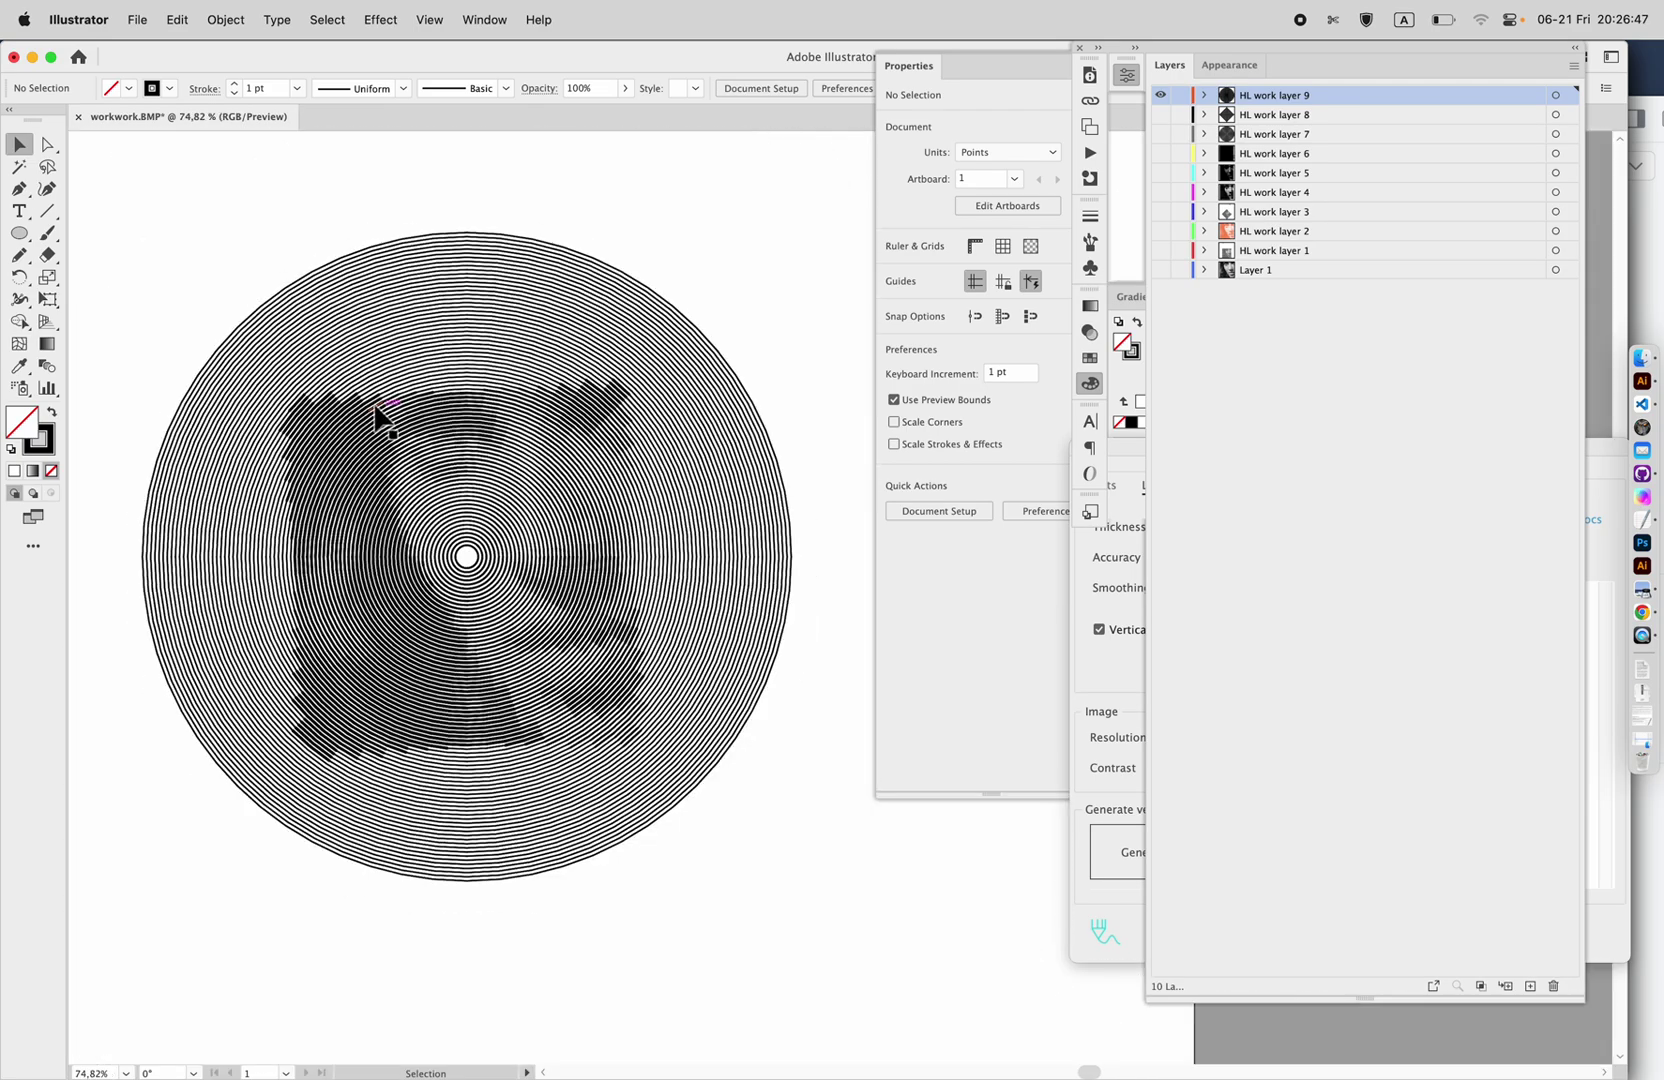
click(1277, 451)
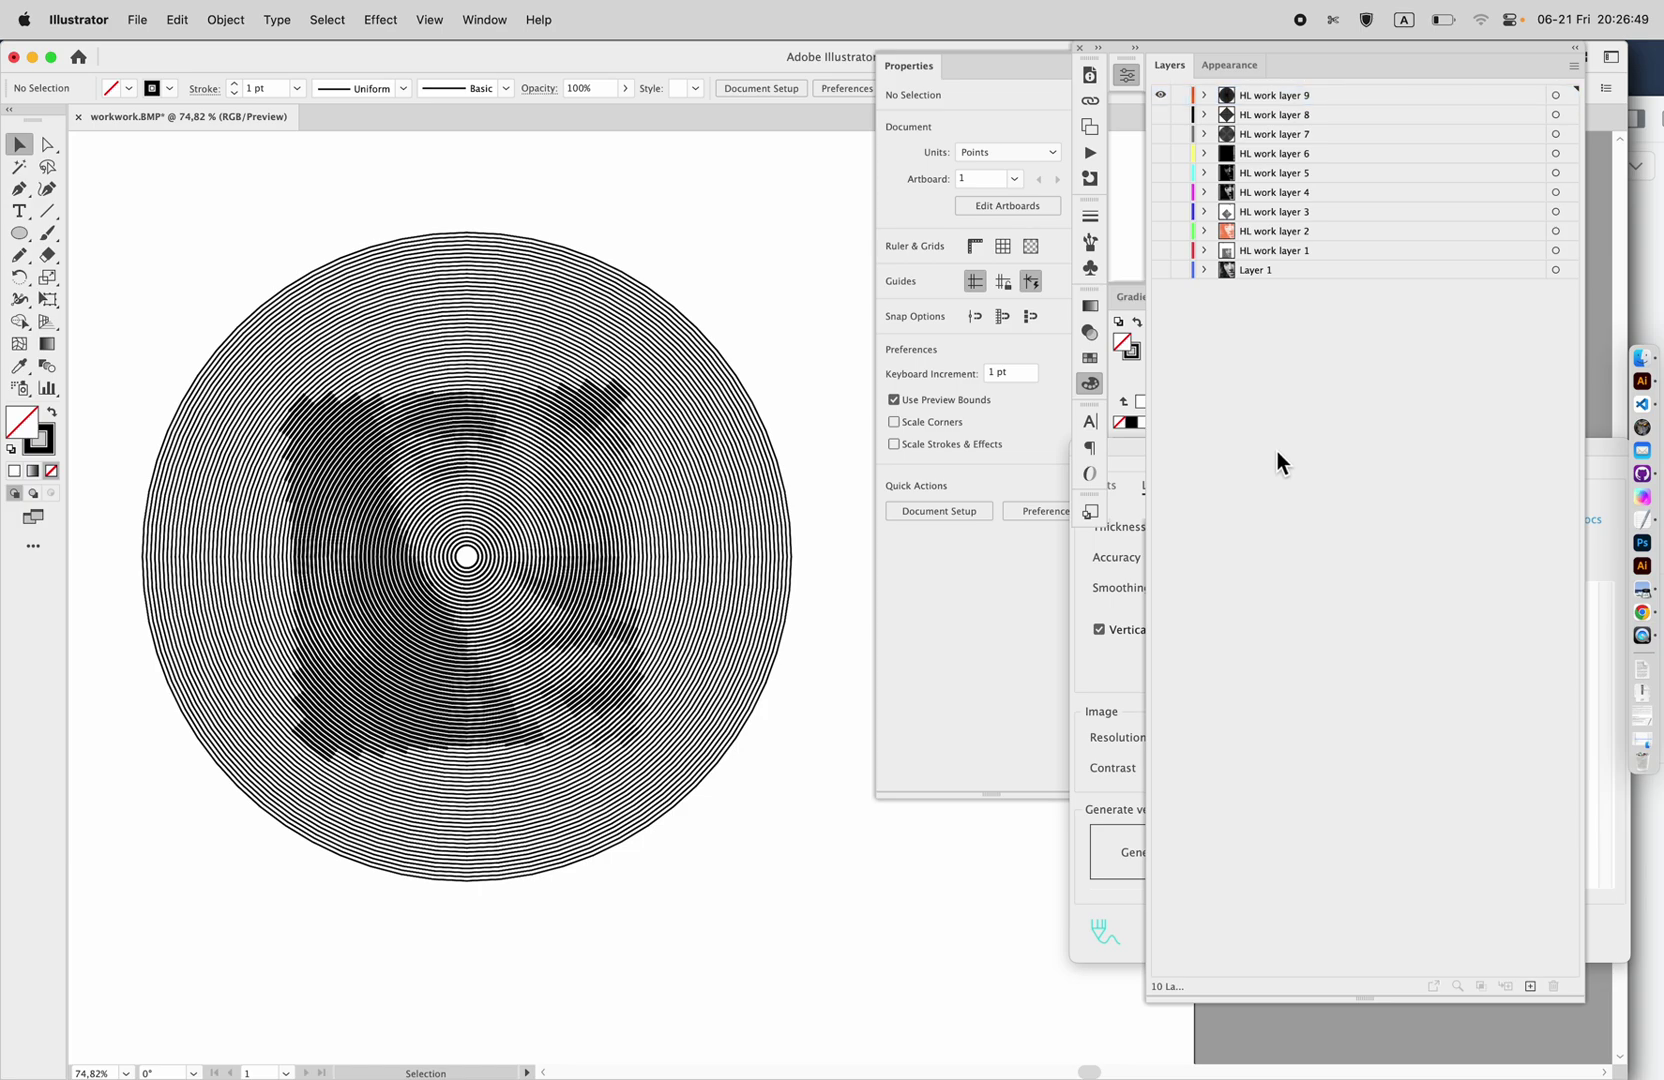
Hide HL work layers 9 and 8, leaving only layer 7's concentric circles visible.
click(1161, 192)
click(1161, 192)
click(1161, 95)
click(1161, 114)
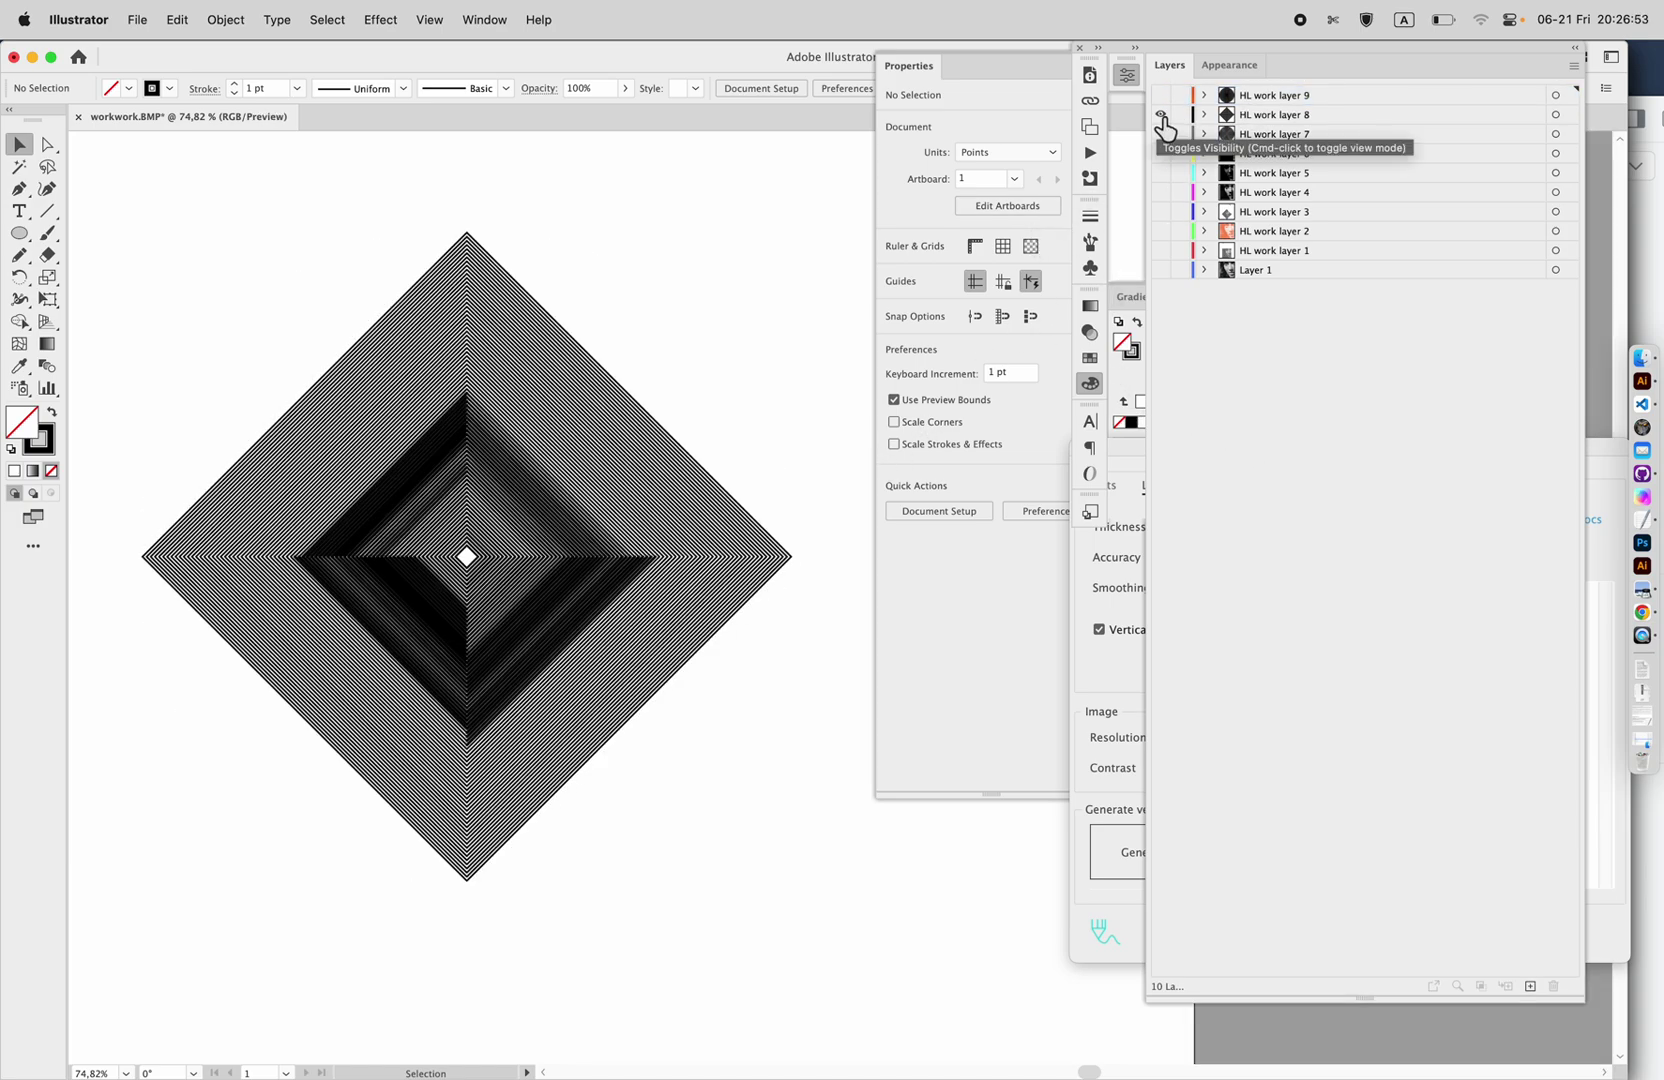
click(1161, 114)
click(1161, 133)
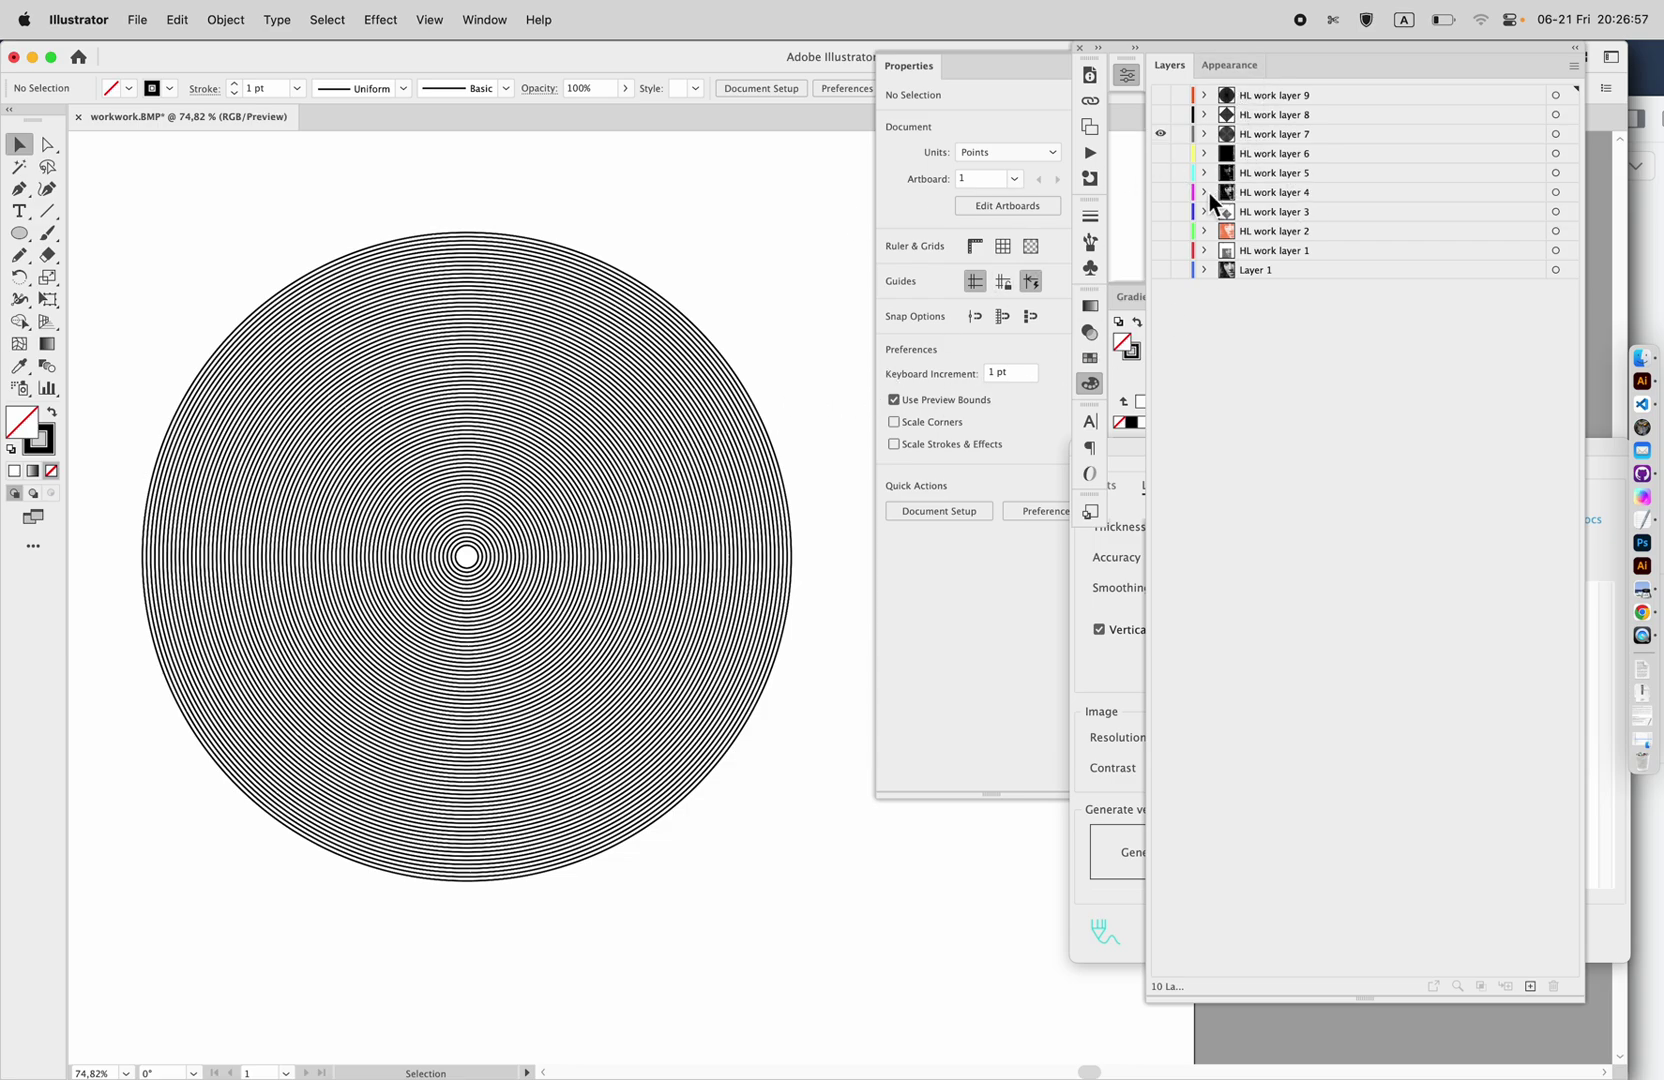
click(1087, 611)
Select the circle group and generate lines at Accuracy 6 and Smoothing 78 as layer 10.
click(622, 633)
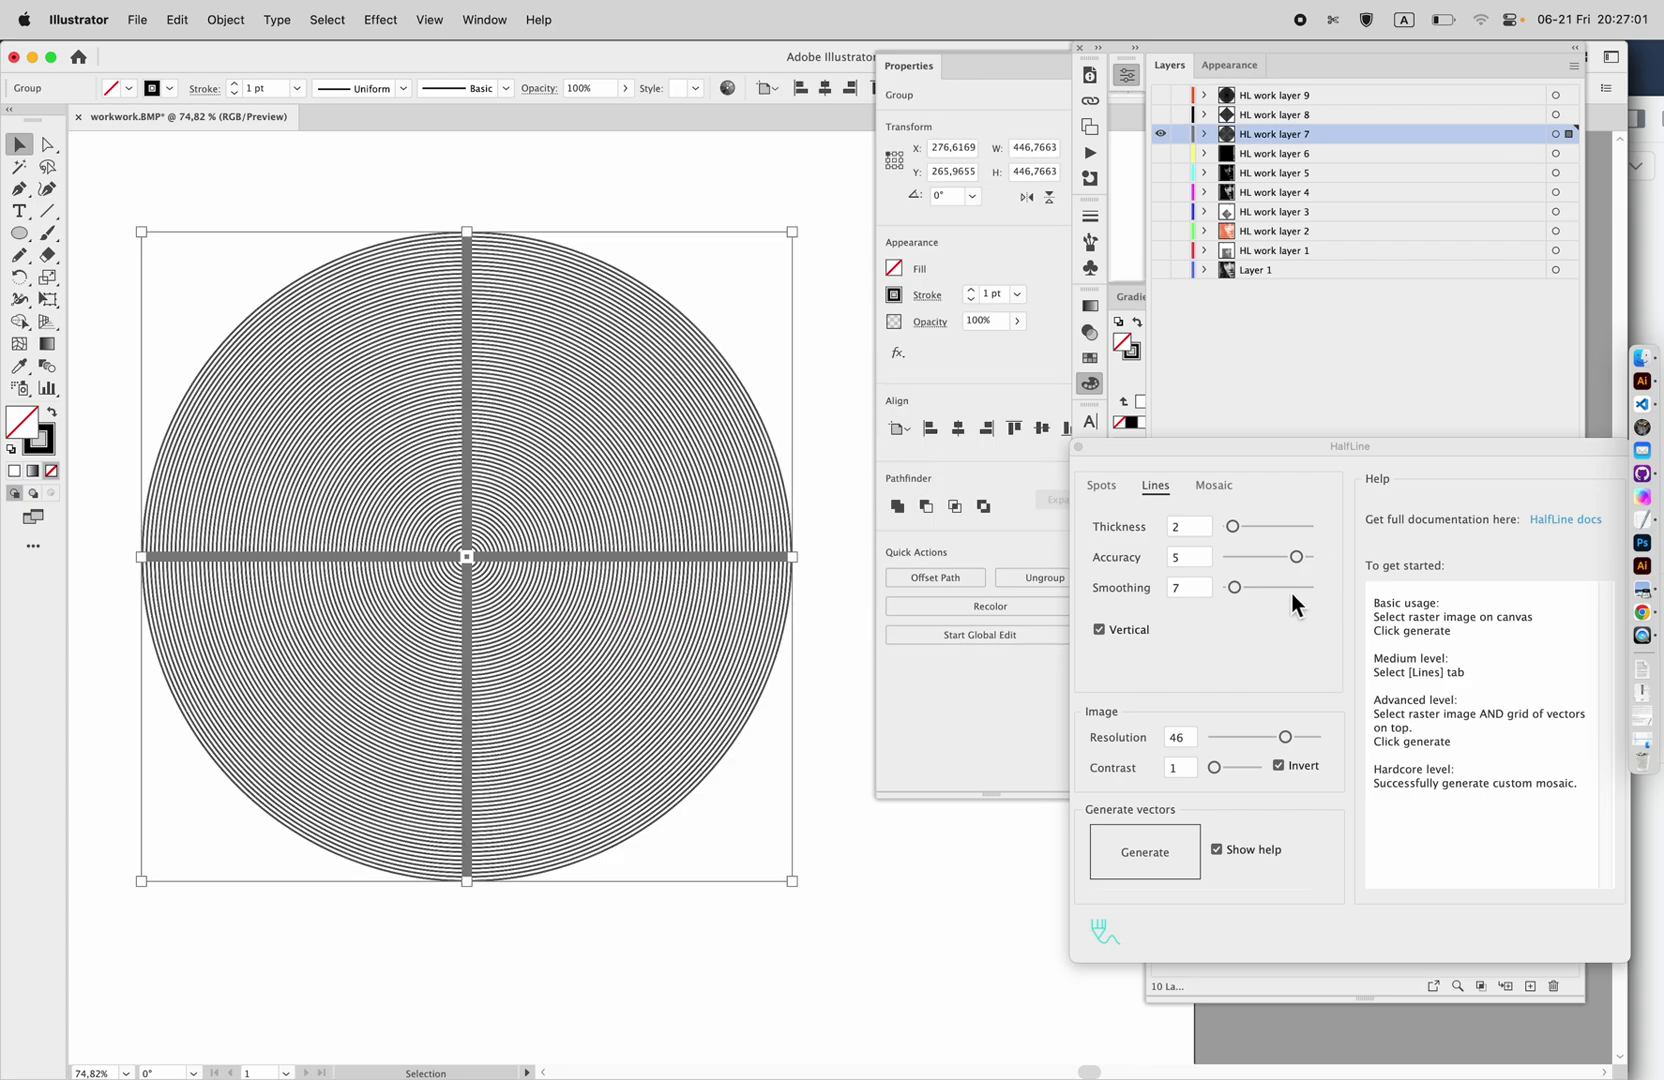
drag(1297, 556, 1310, 556)
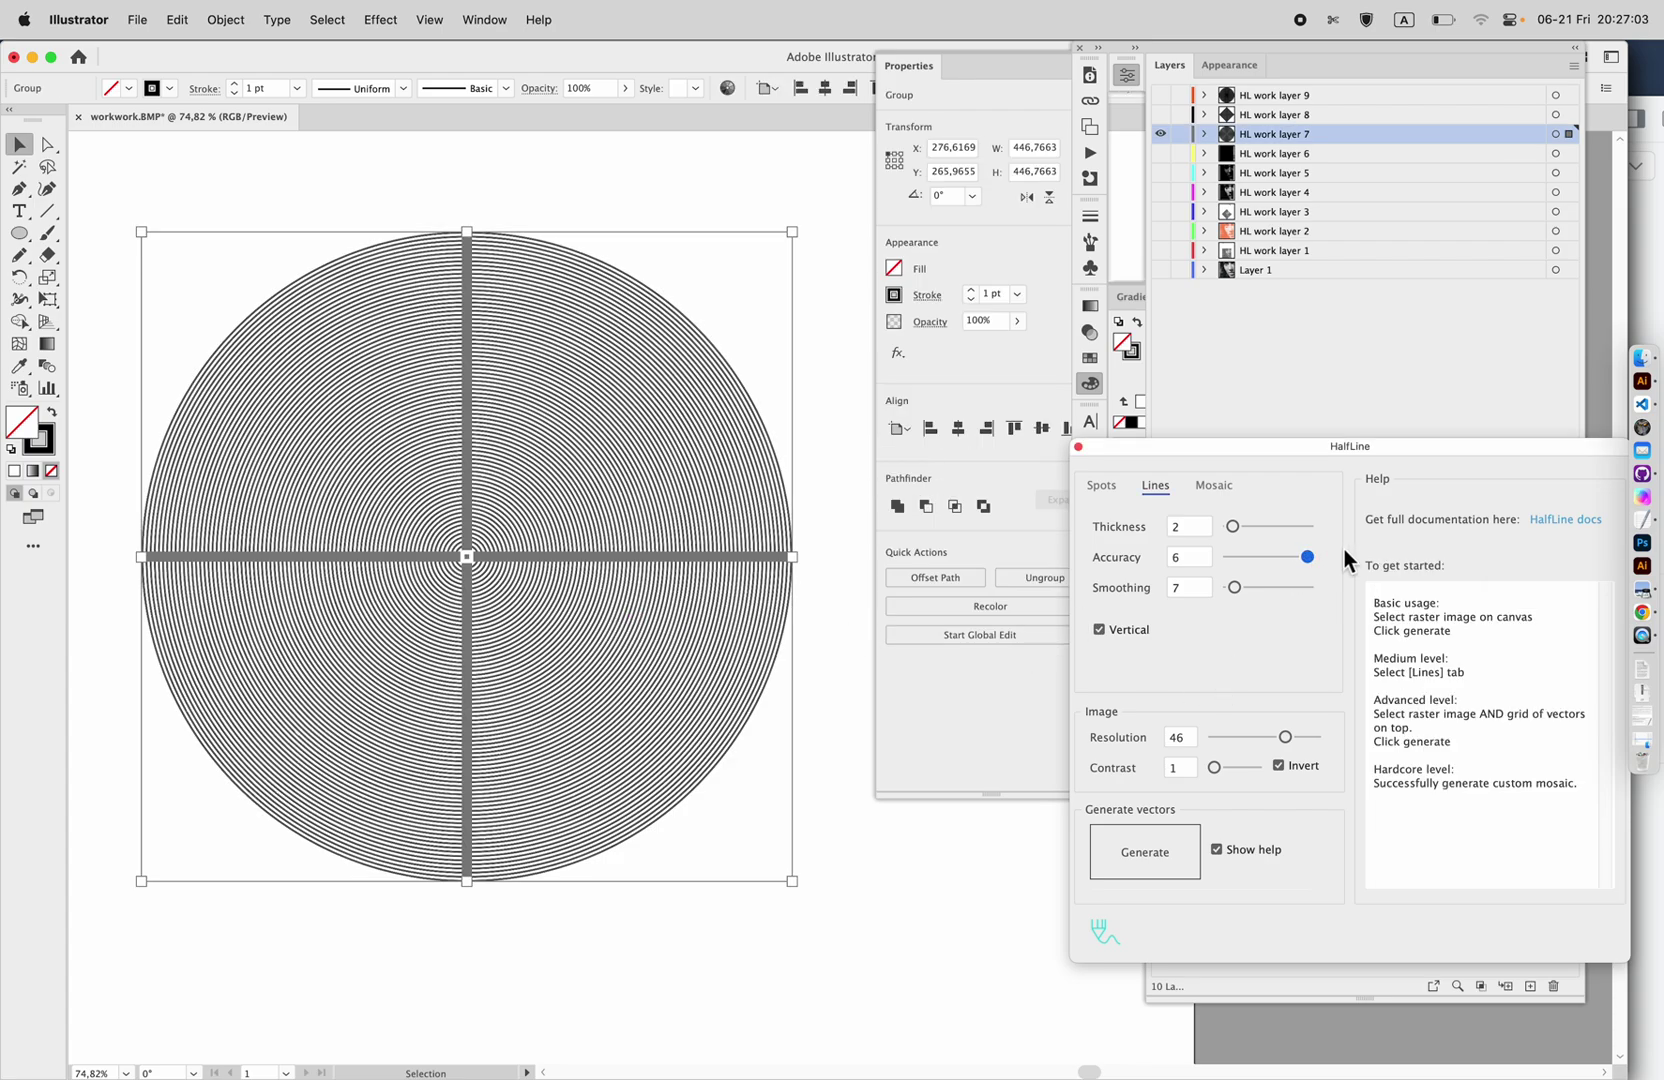
click(1136, 852)
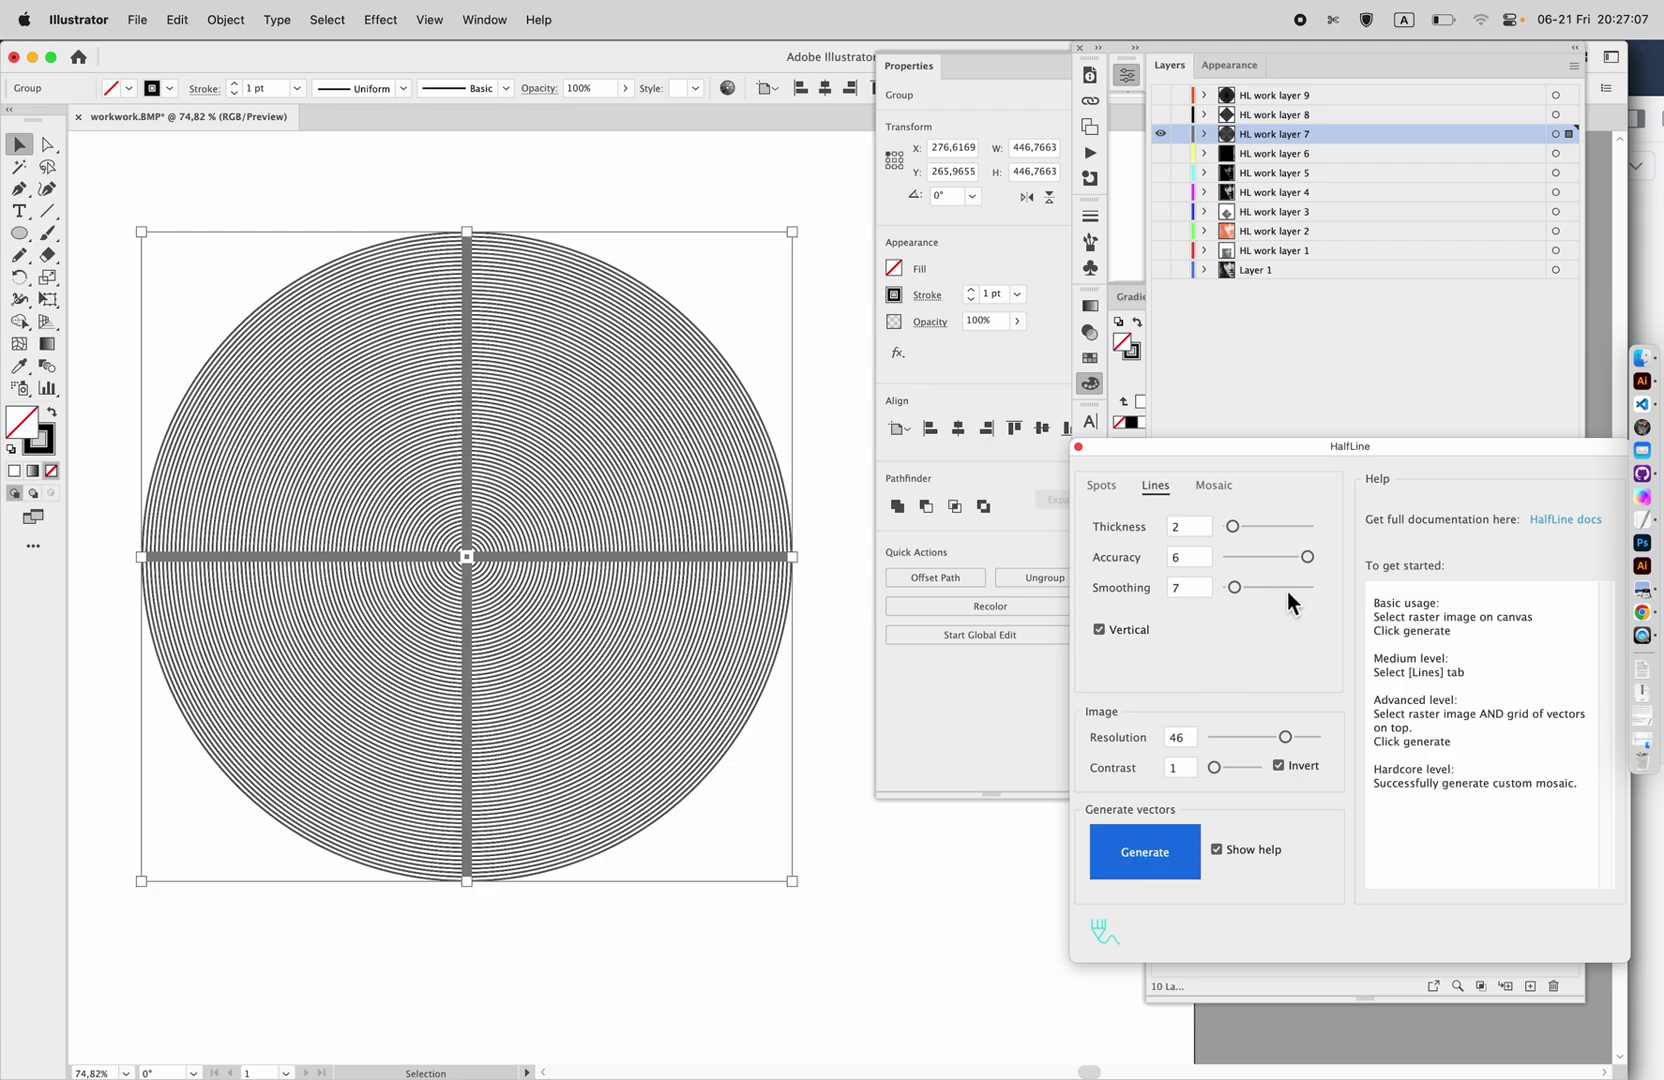
click(1292, 587)
click(1141, 855)
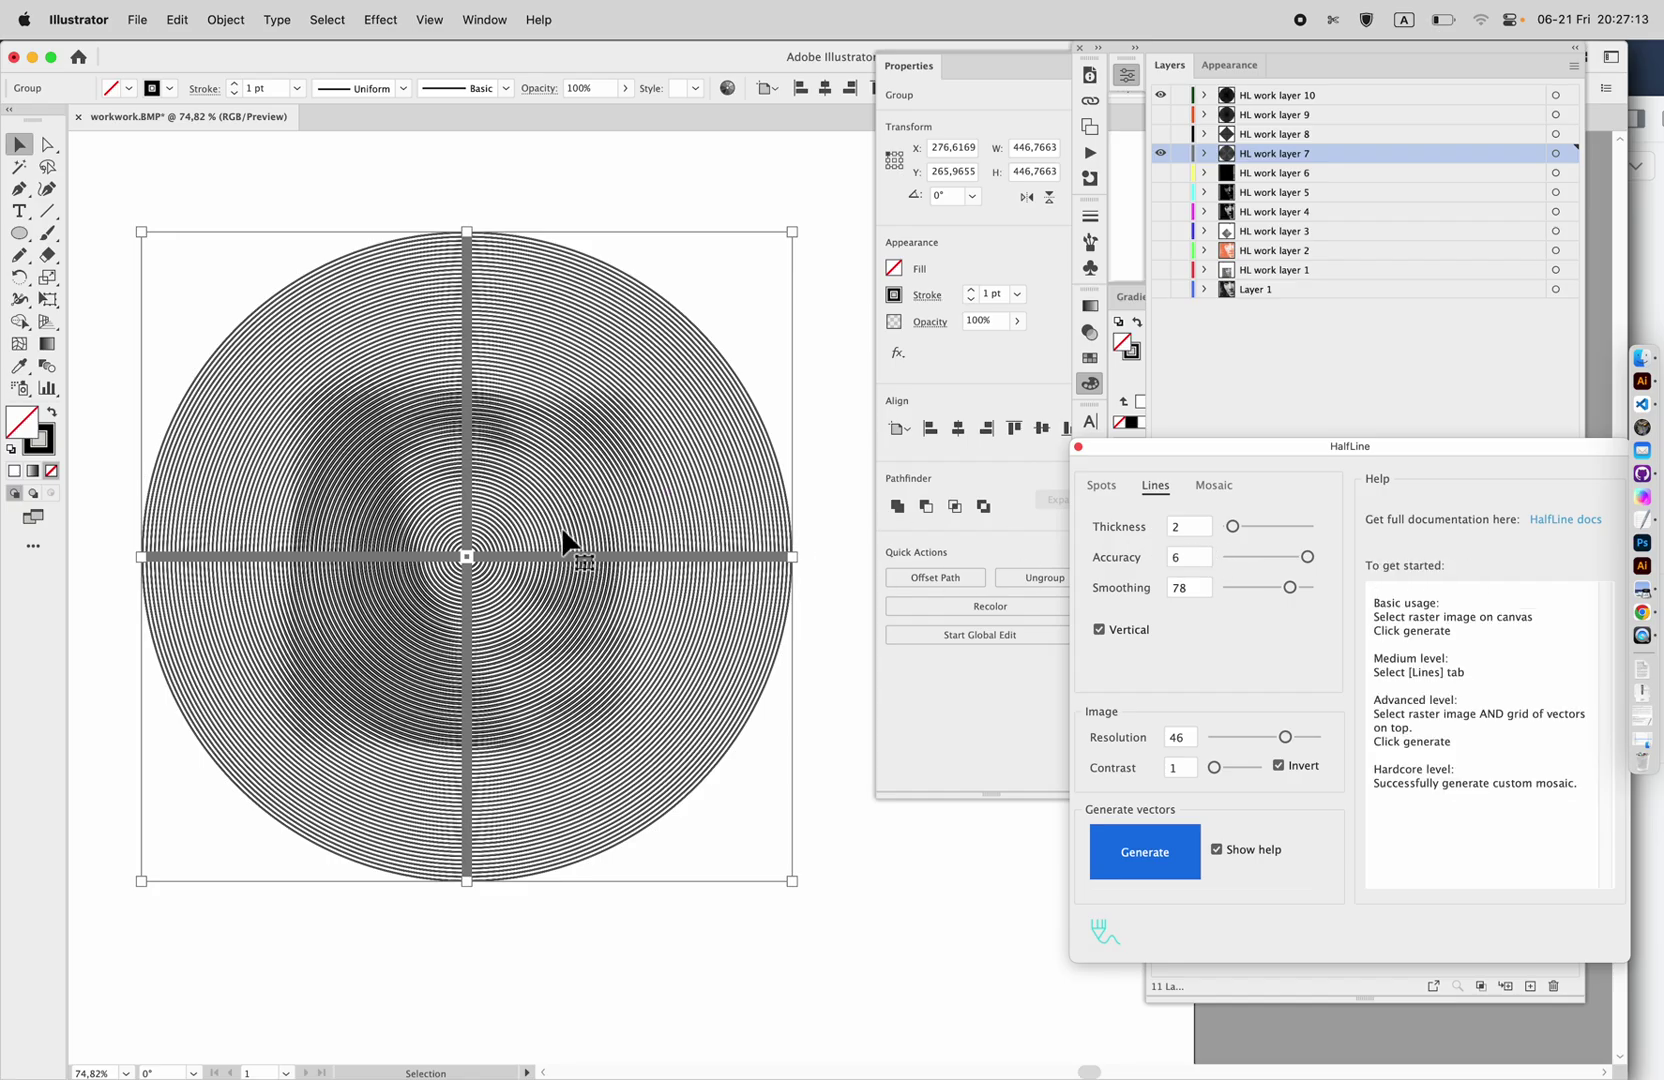
scroll(562, 527, up, 3)
scroll(563, 537, up, 2)
scroll(565, 540, down, 4)
scroll(562, 530, down, 2)
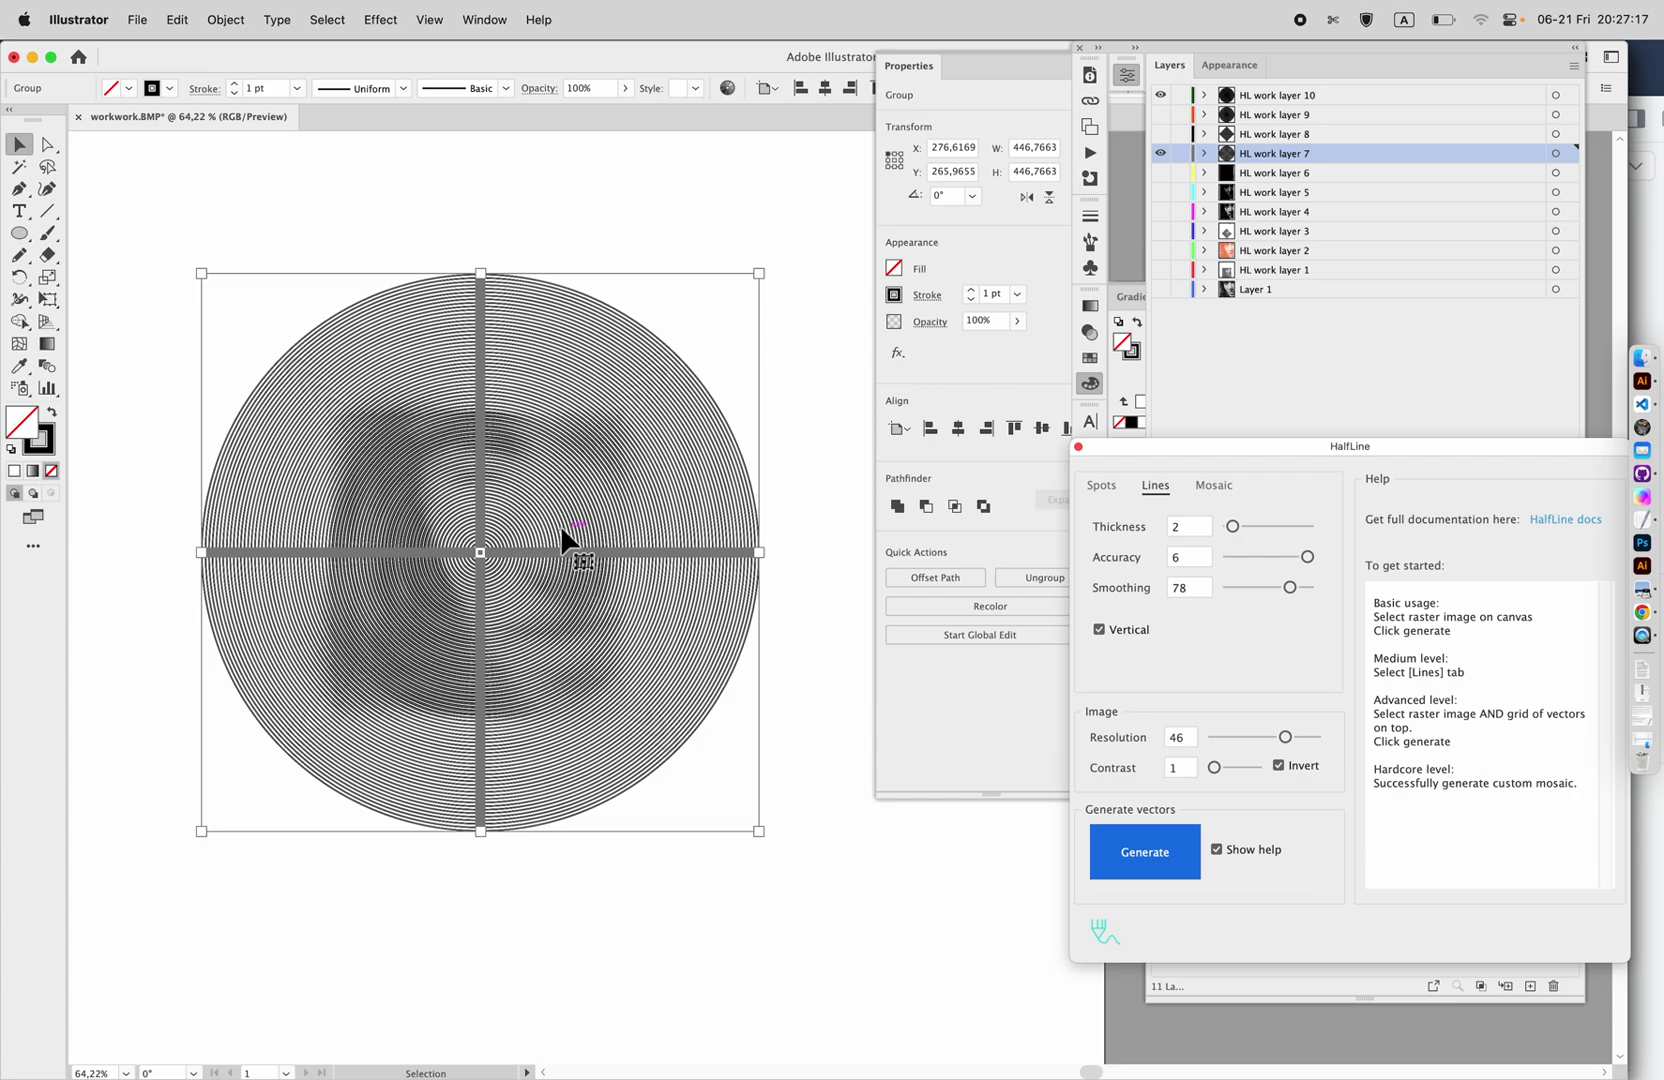
scroll(562, 530, up, 3)
click(848, 250)
scroll(633, 780, down, 3)
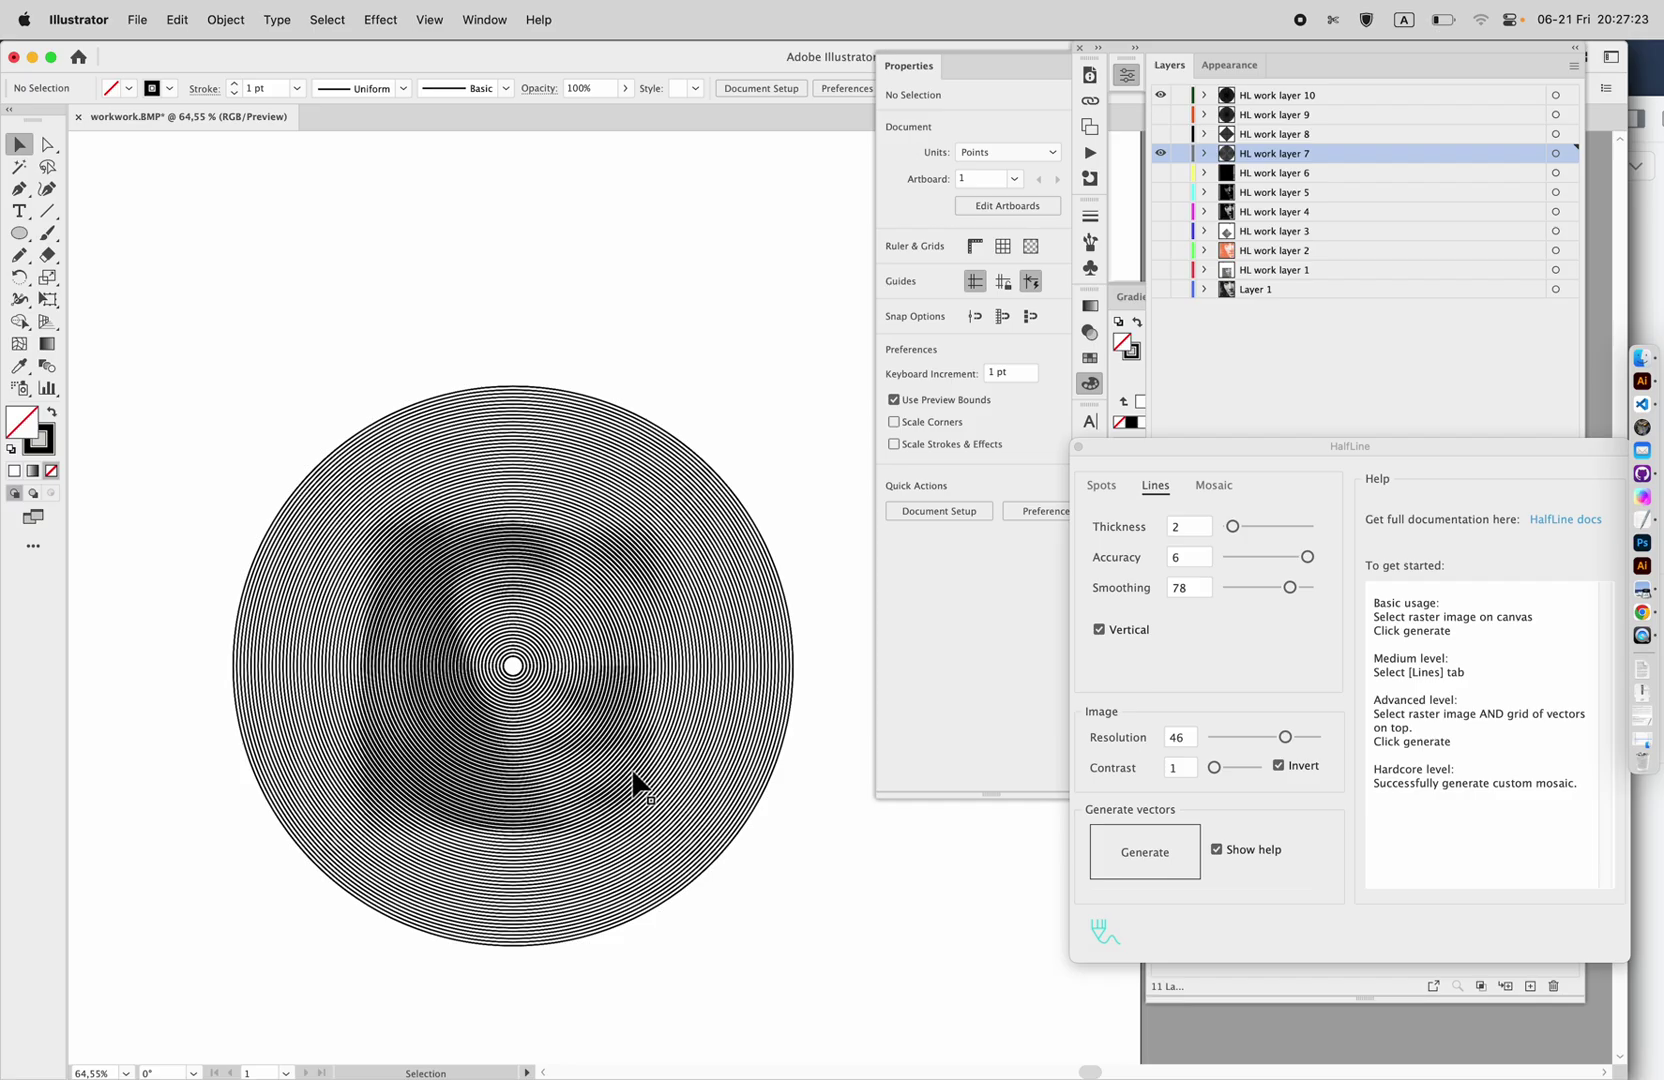
scroll(640, 788, up, 2)
scroll(633, 780, up, 1)
scroll(633, 780, down, 2)
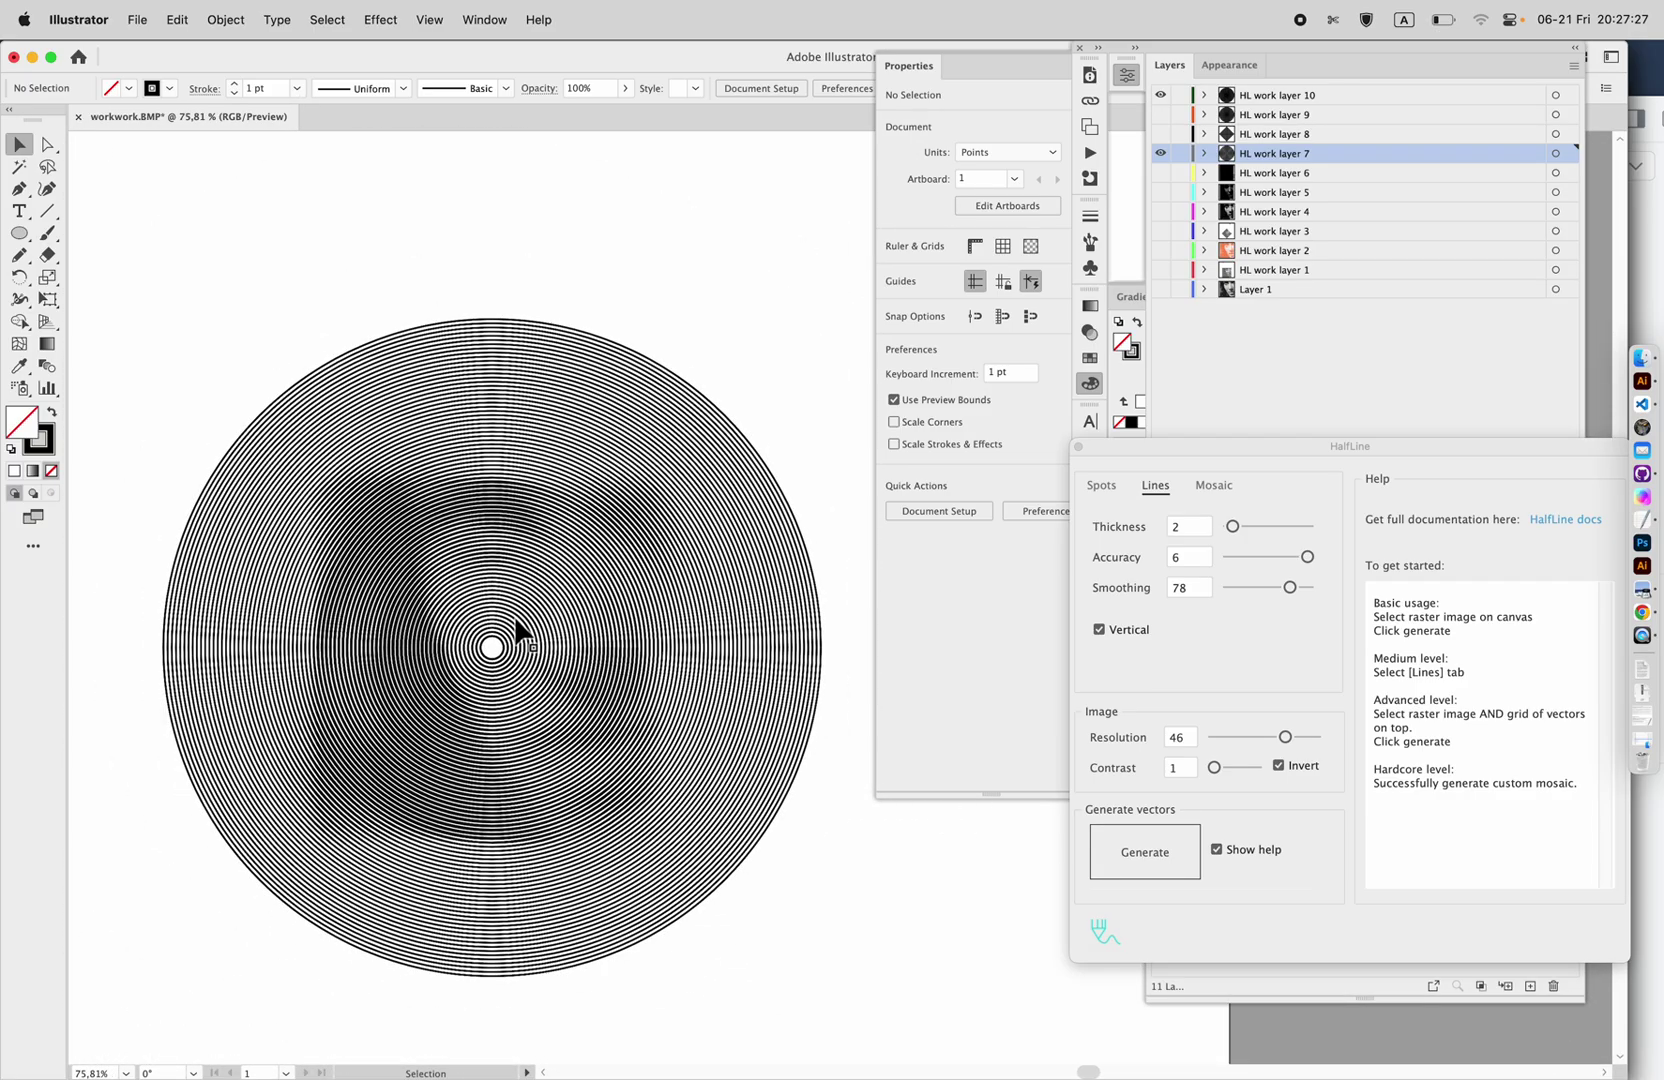
scroll(516, 621, up, 5)
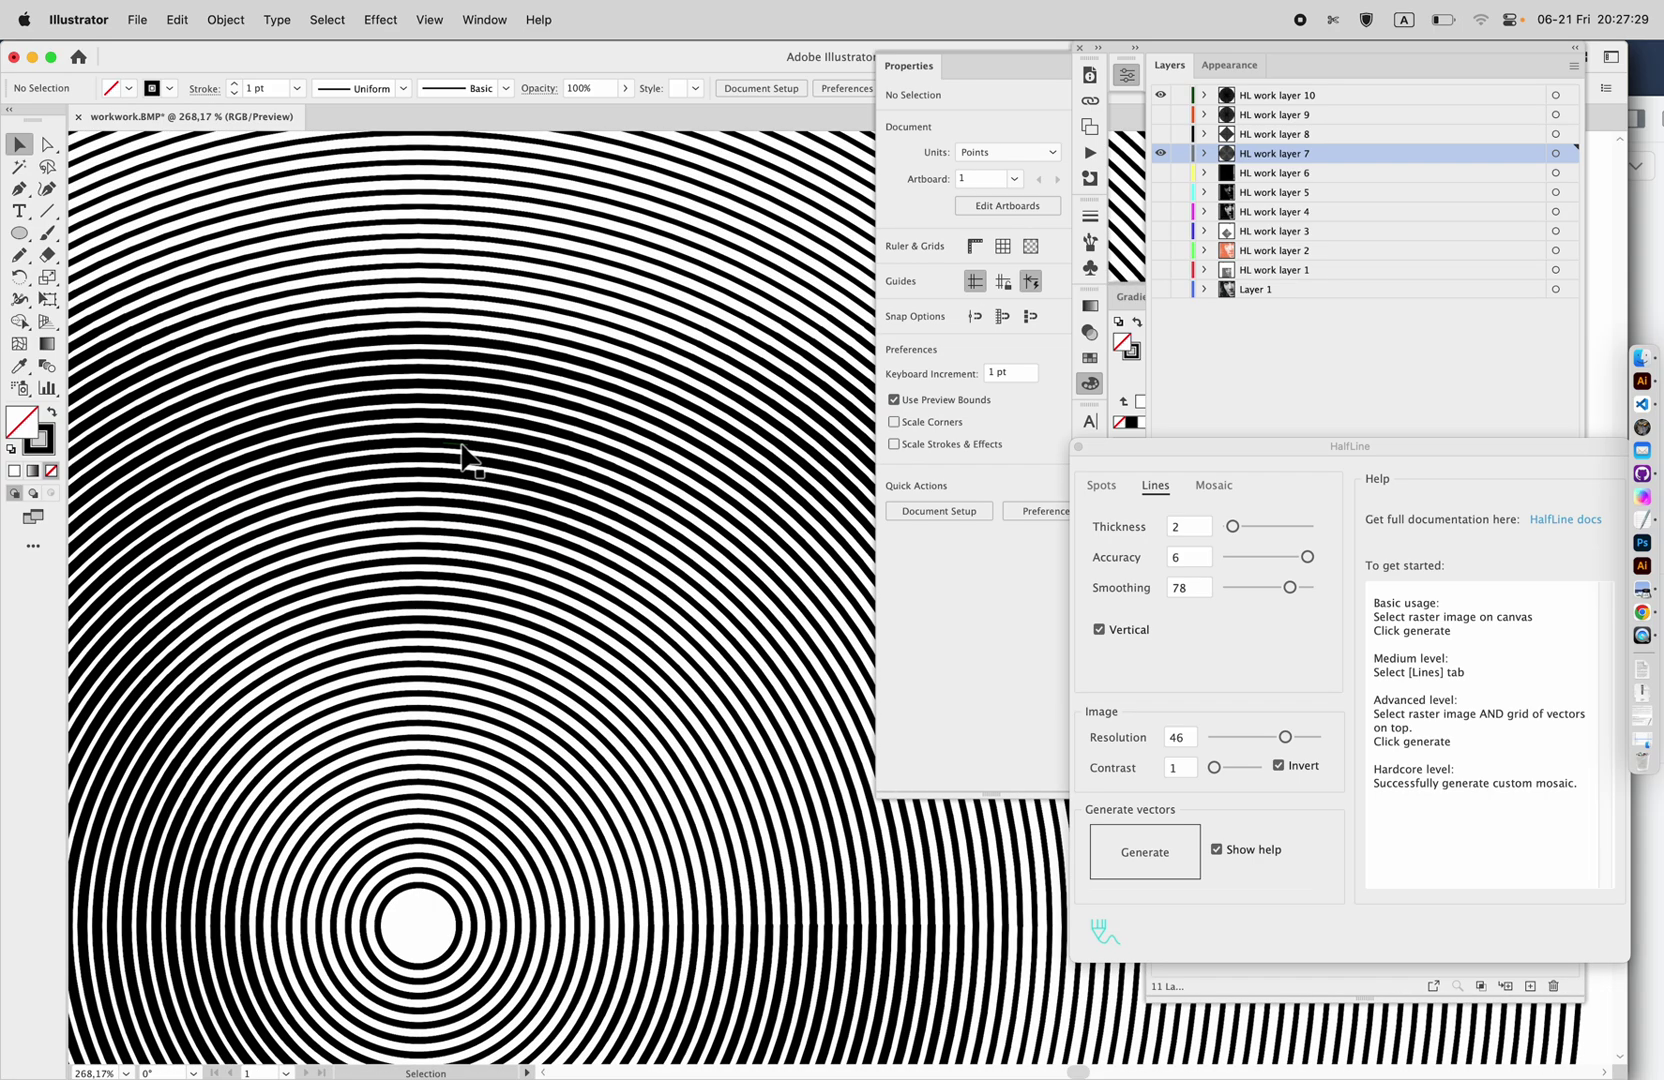
scroll(464, 455, up, 4)
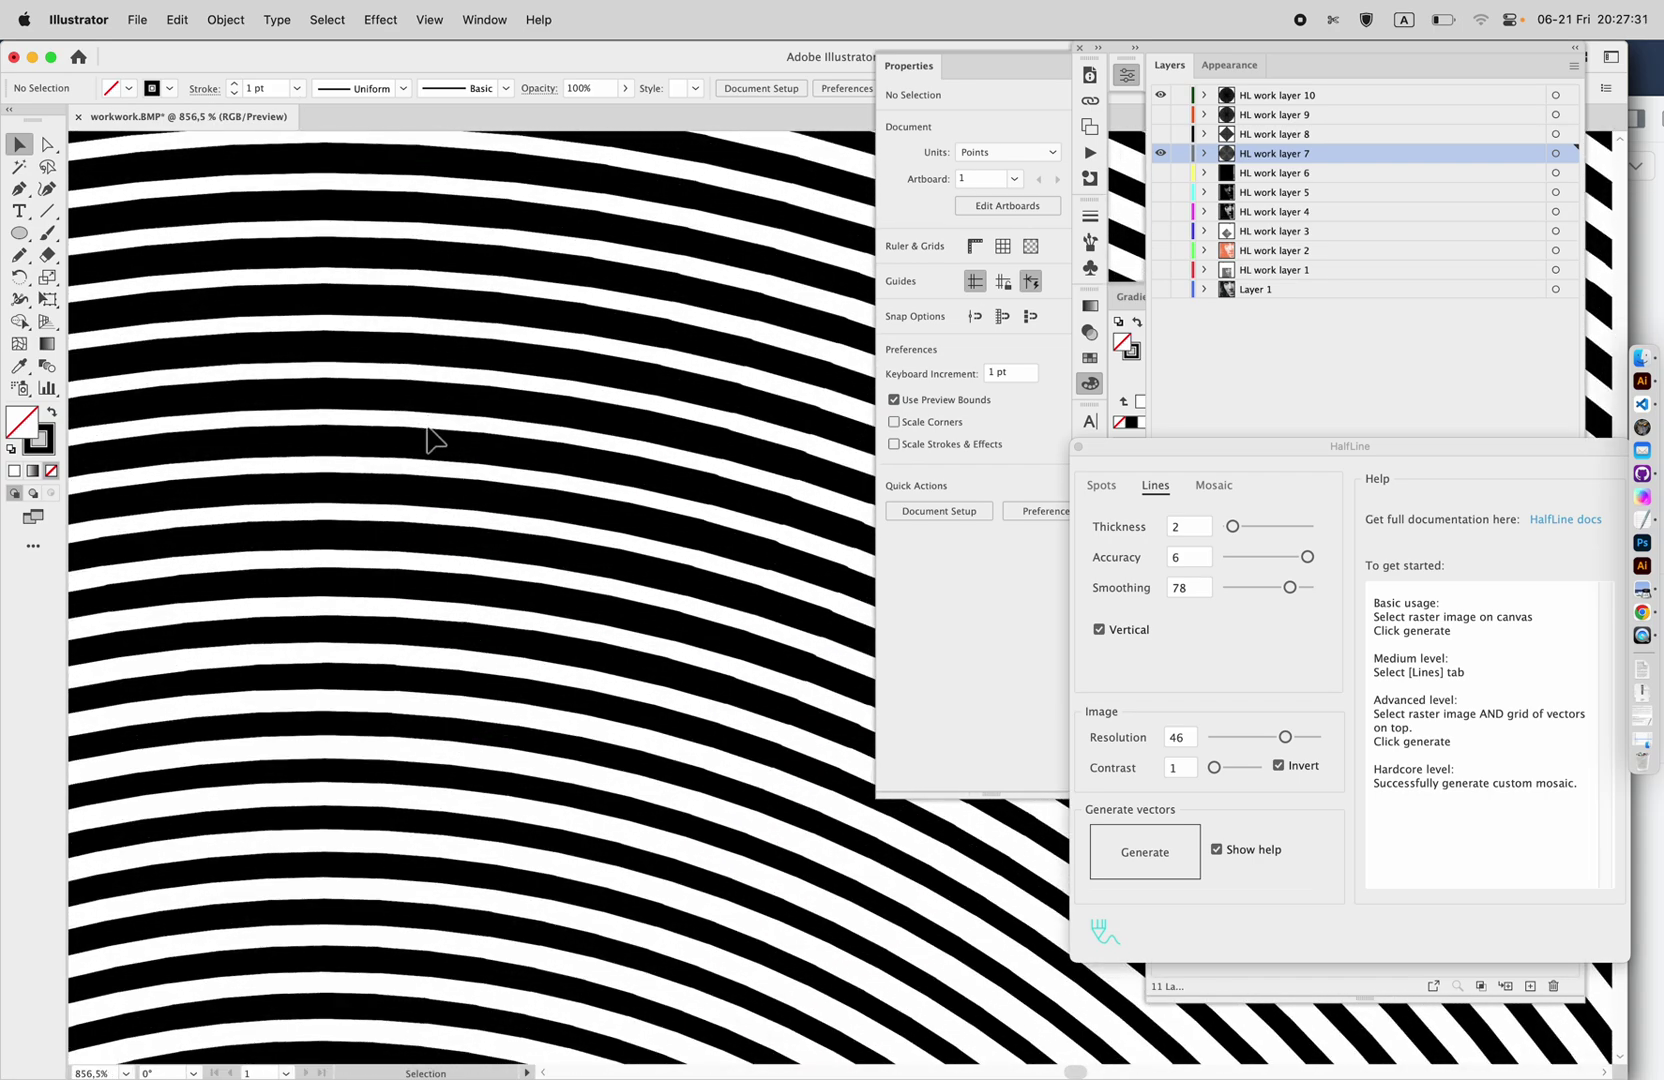
scroll(437, 488, down, 5)
scroll(437, 488, down, 2)
scroll(750, 715, up, 3)
scroll(750, 716, down, 5)
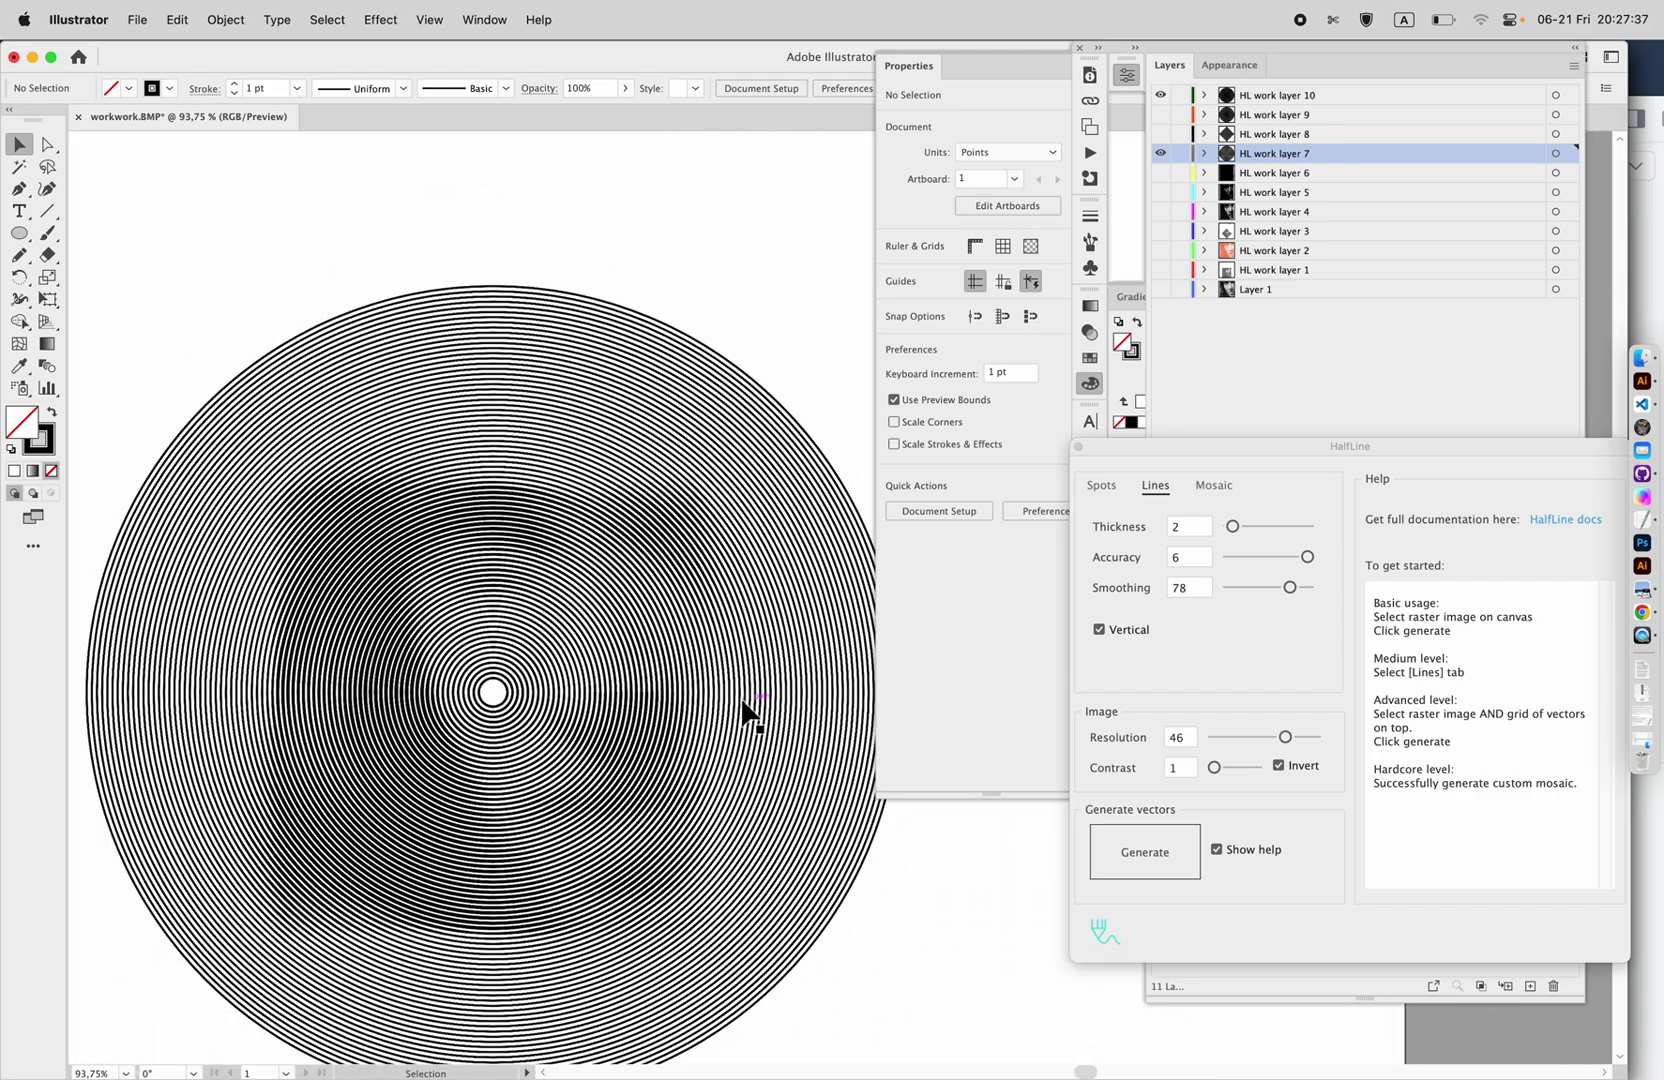
scroll(750, 715, down, 3)
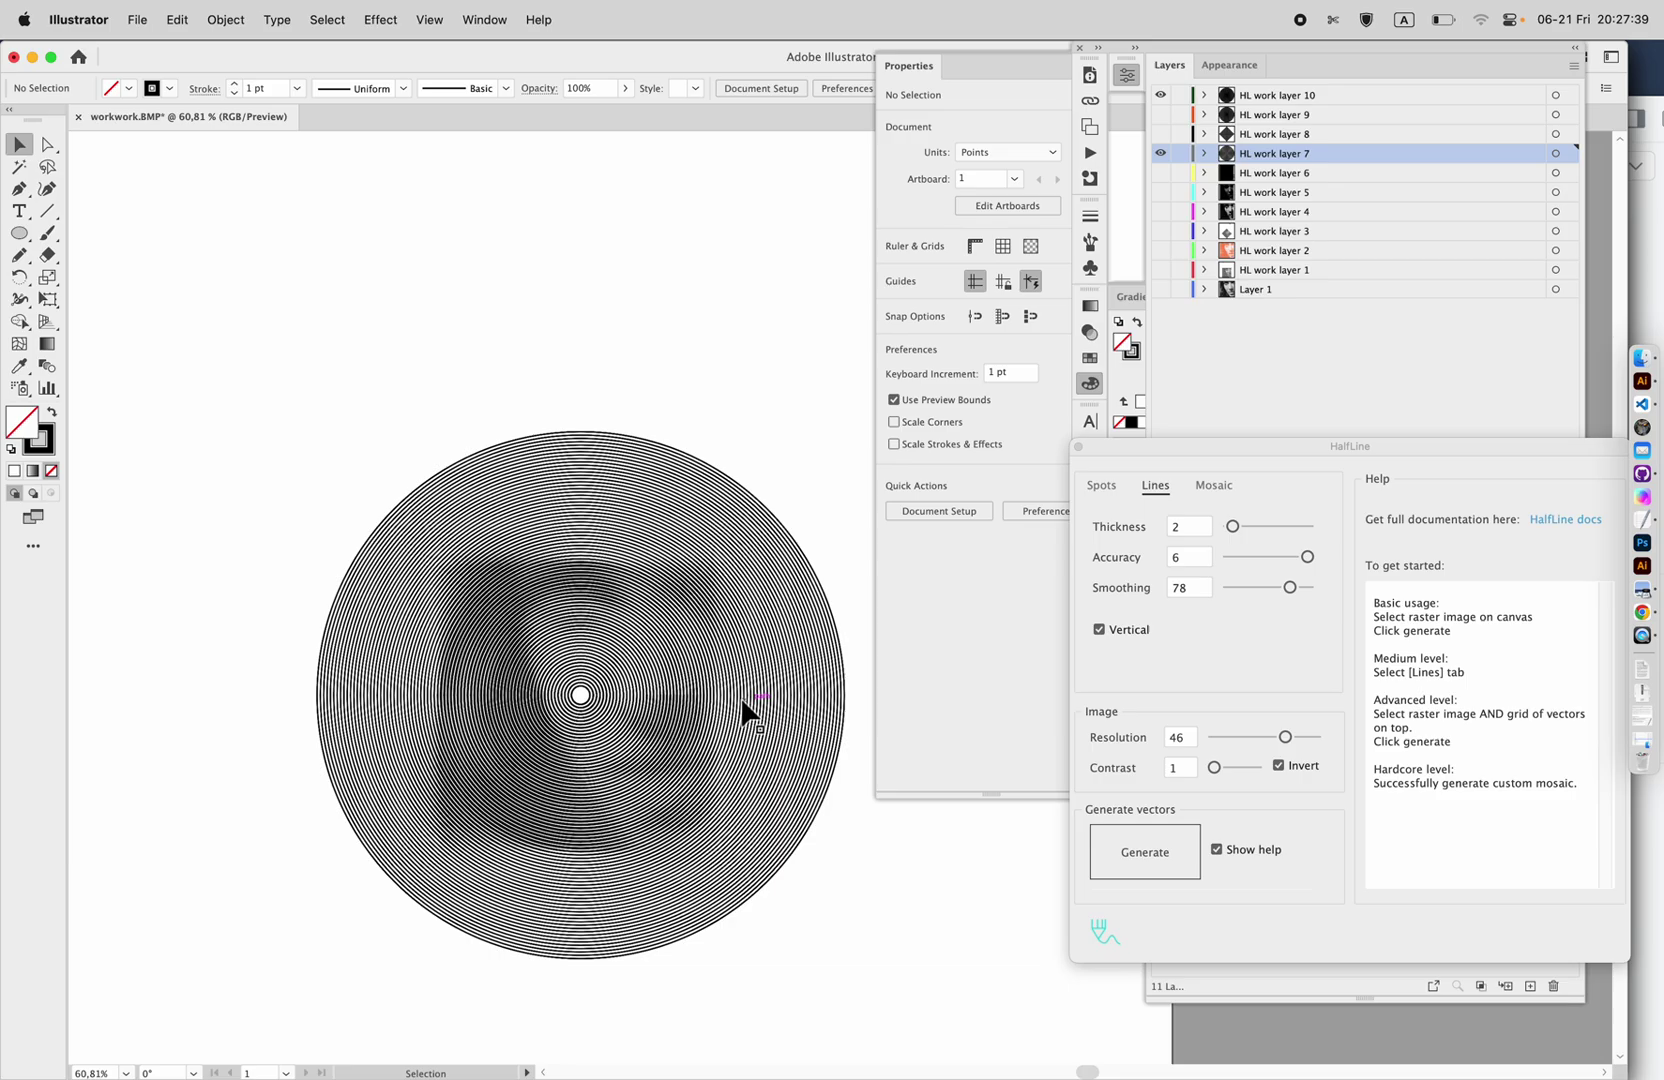
scroll(748, 713, up, 12)
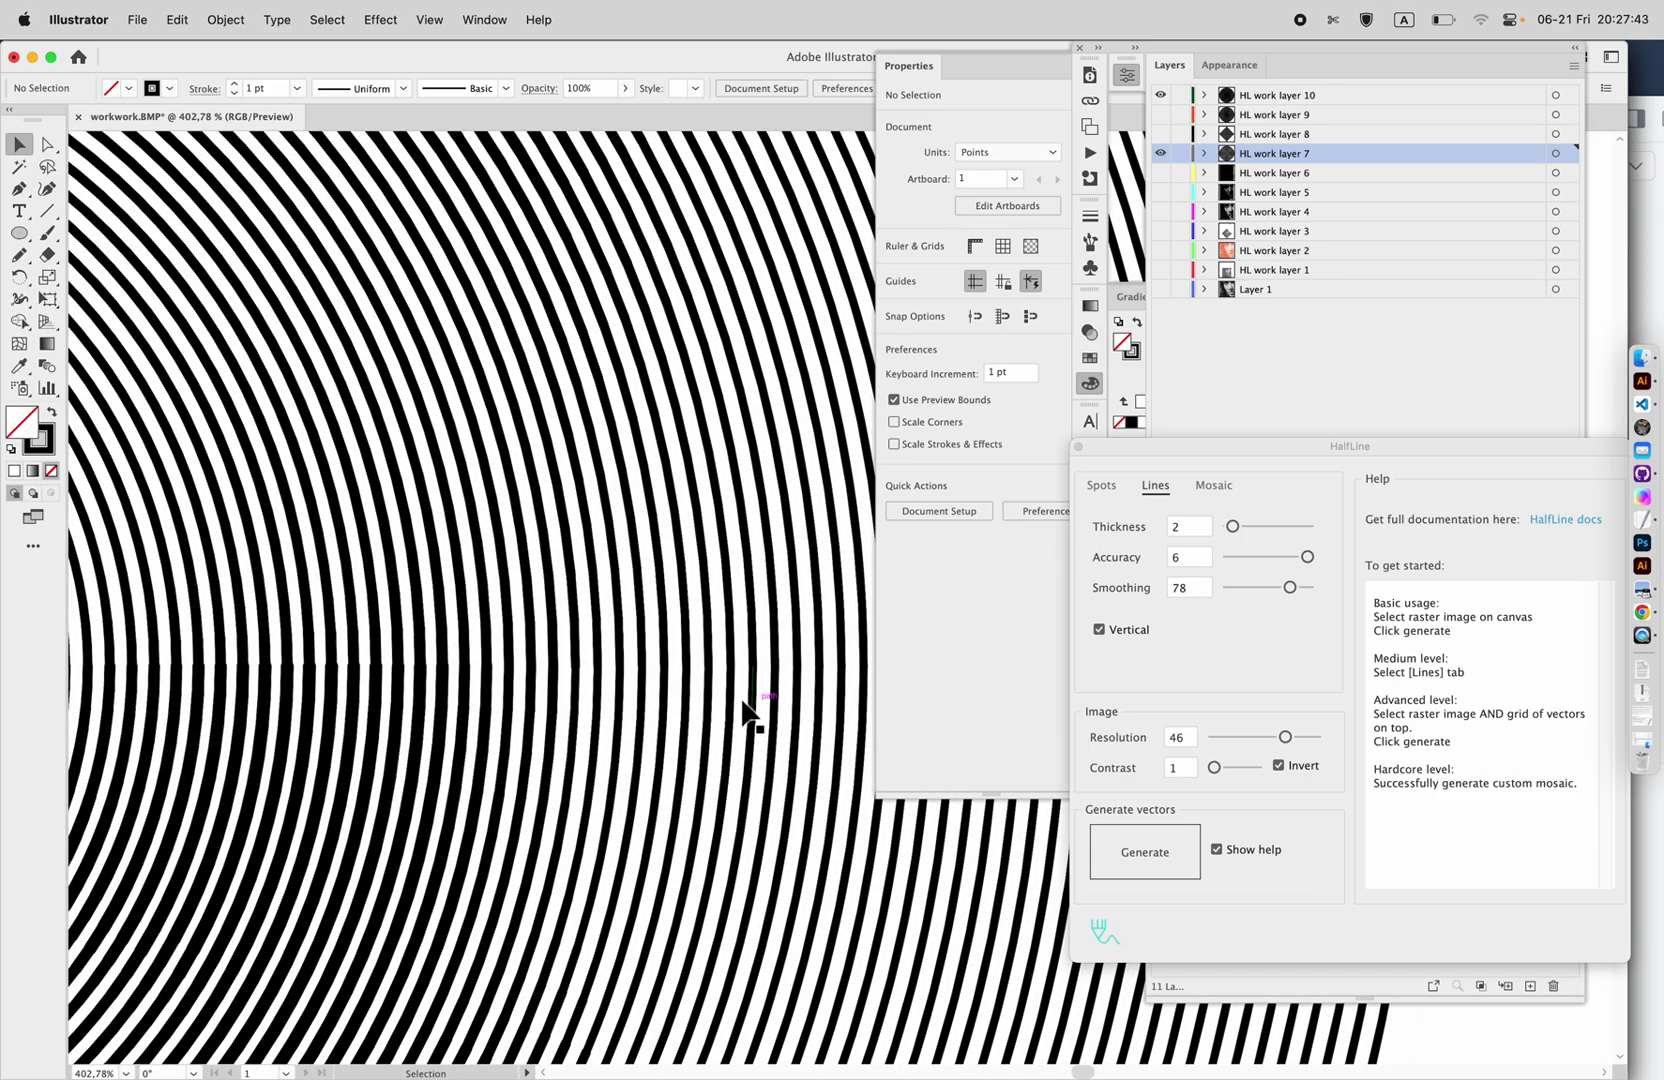
scroll(748, 713, down, 8)
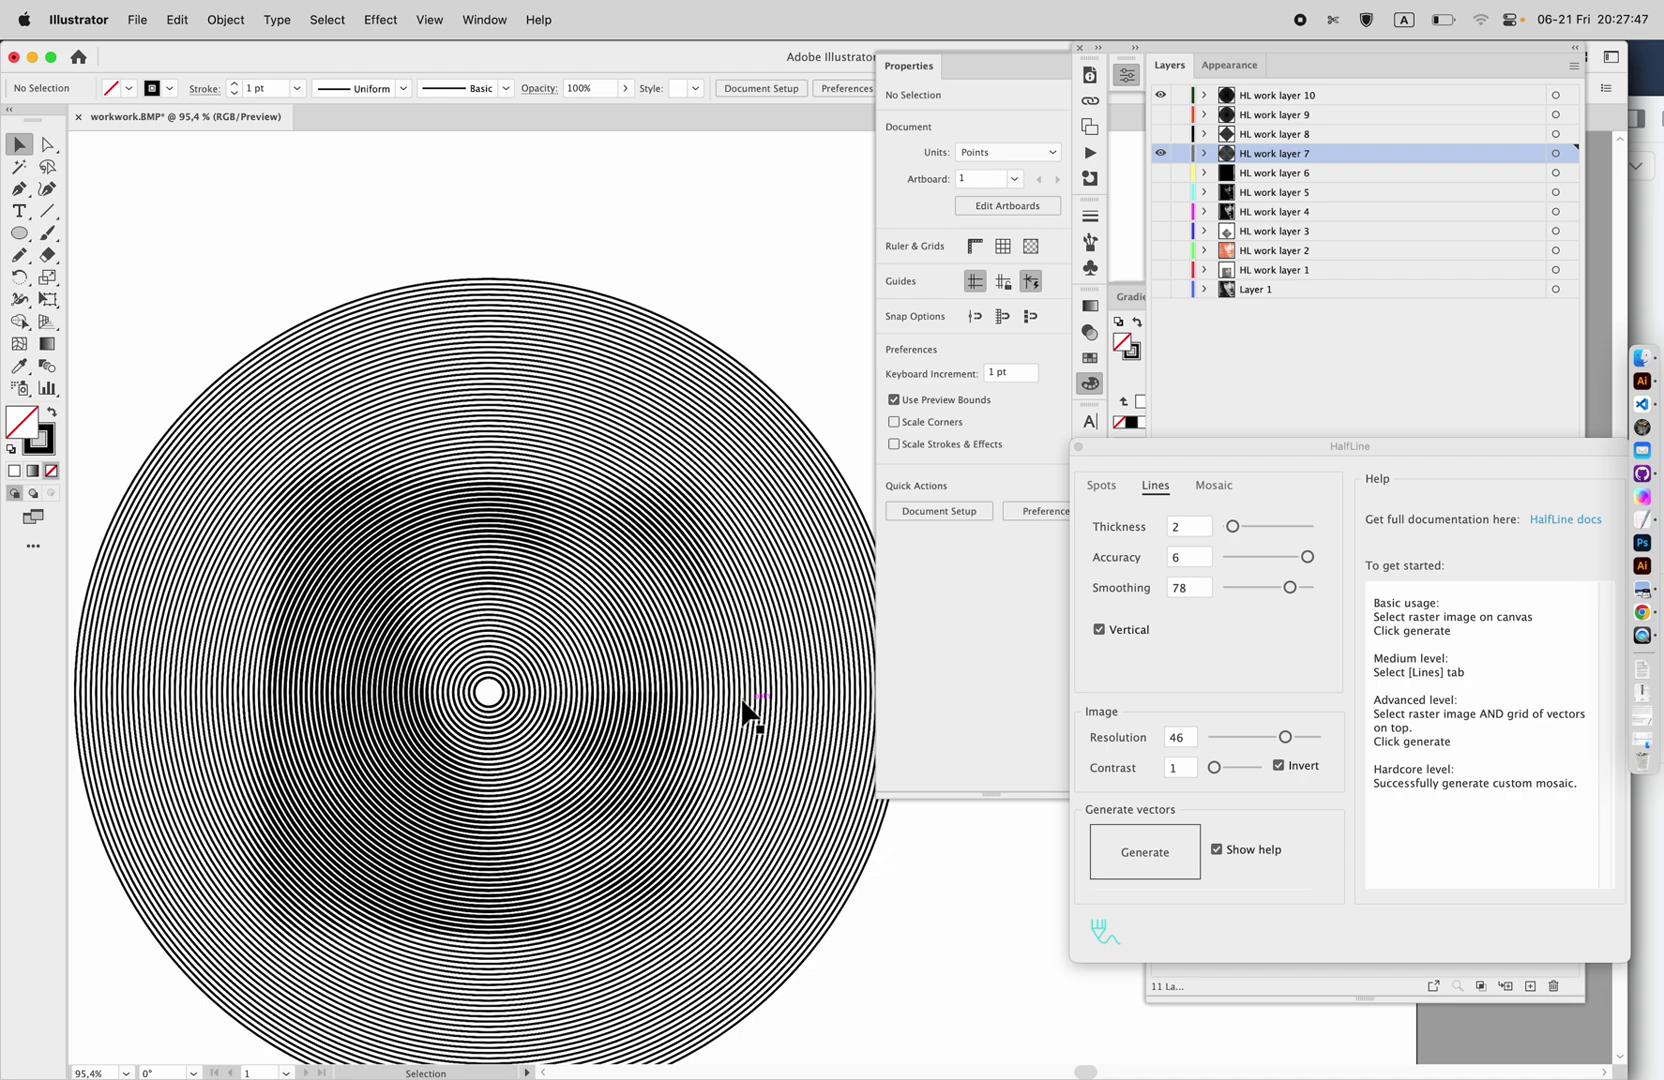
scroll(748, 713, down, 4)
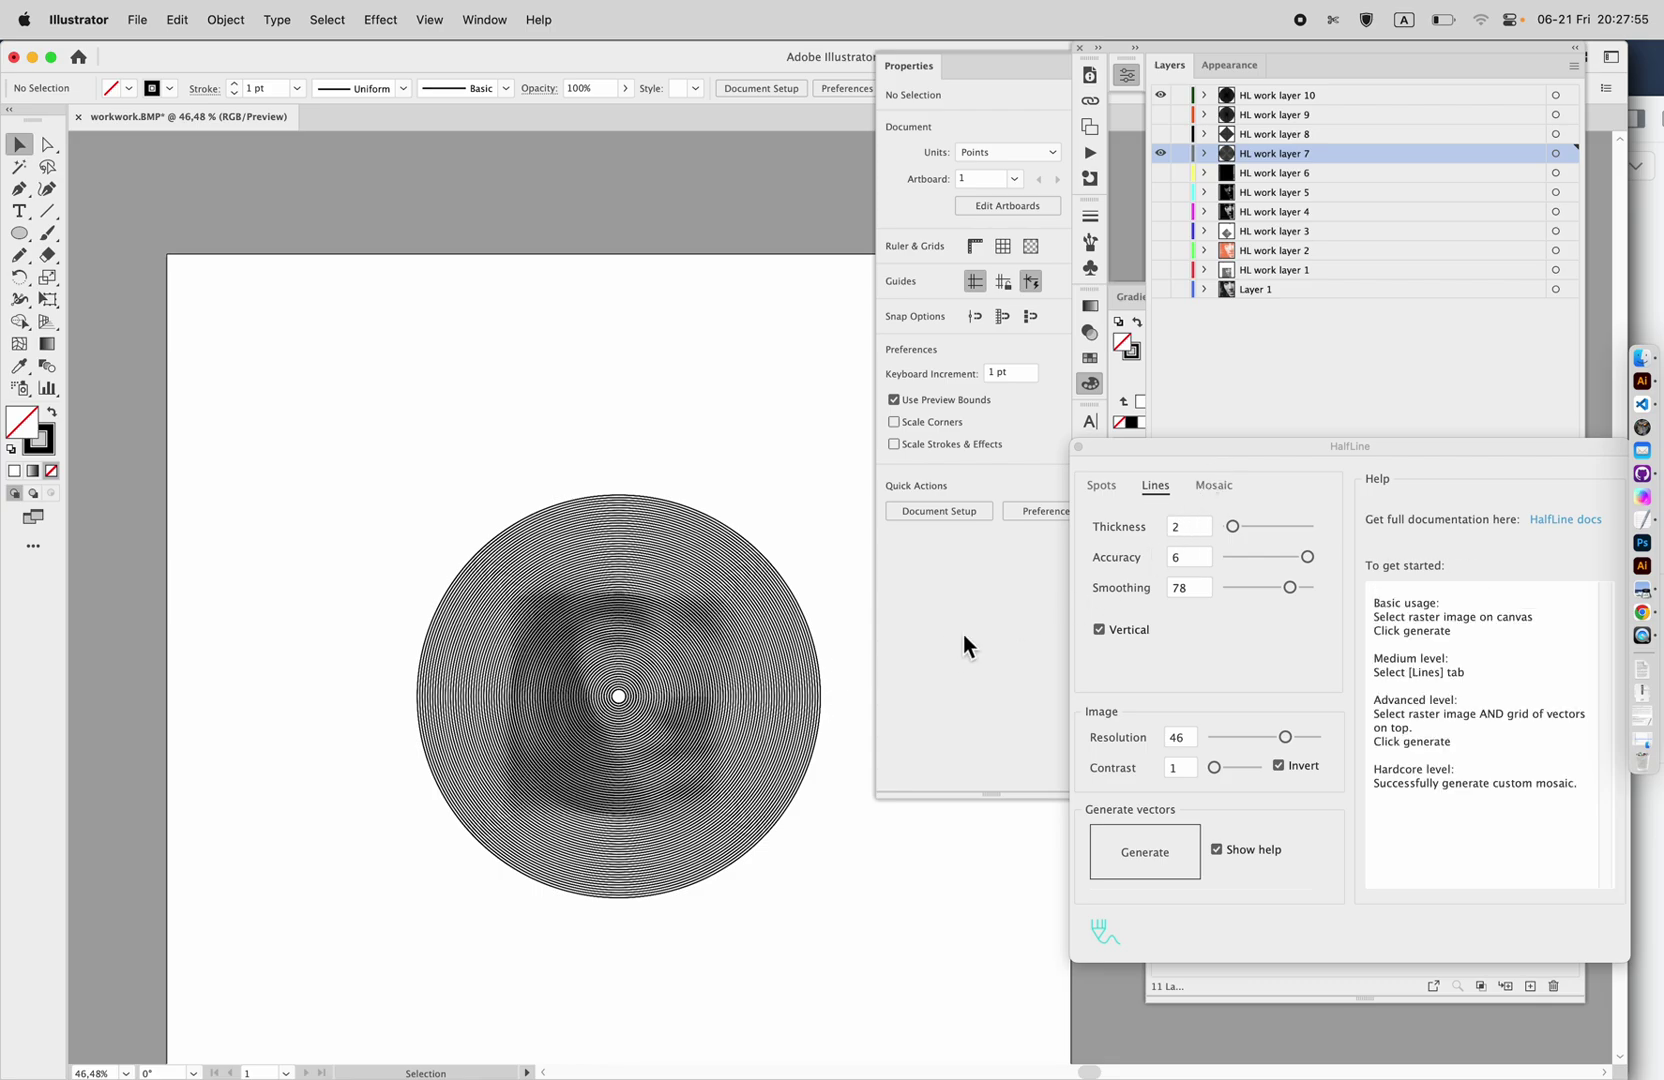
Switch HalfLine to its Mosaic options and reposition the panel and canvas.
click(1215, 487)
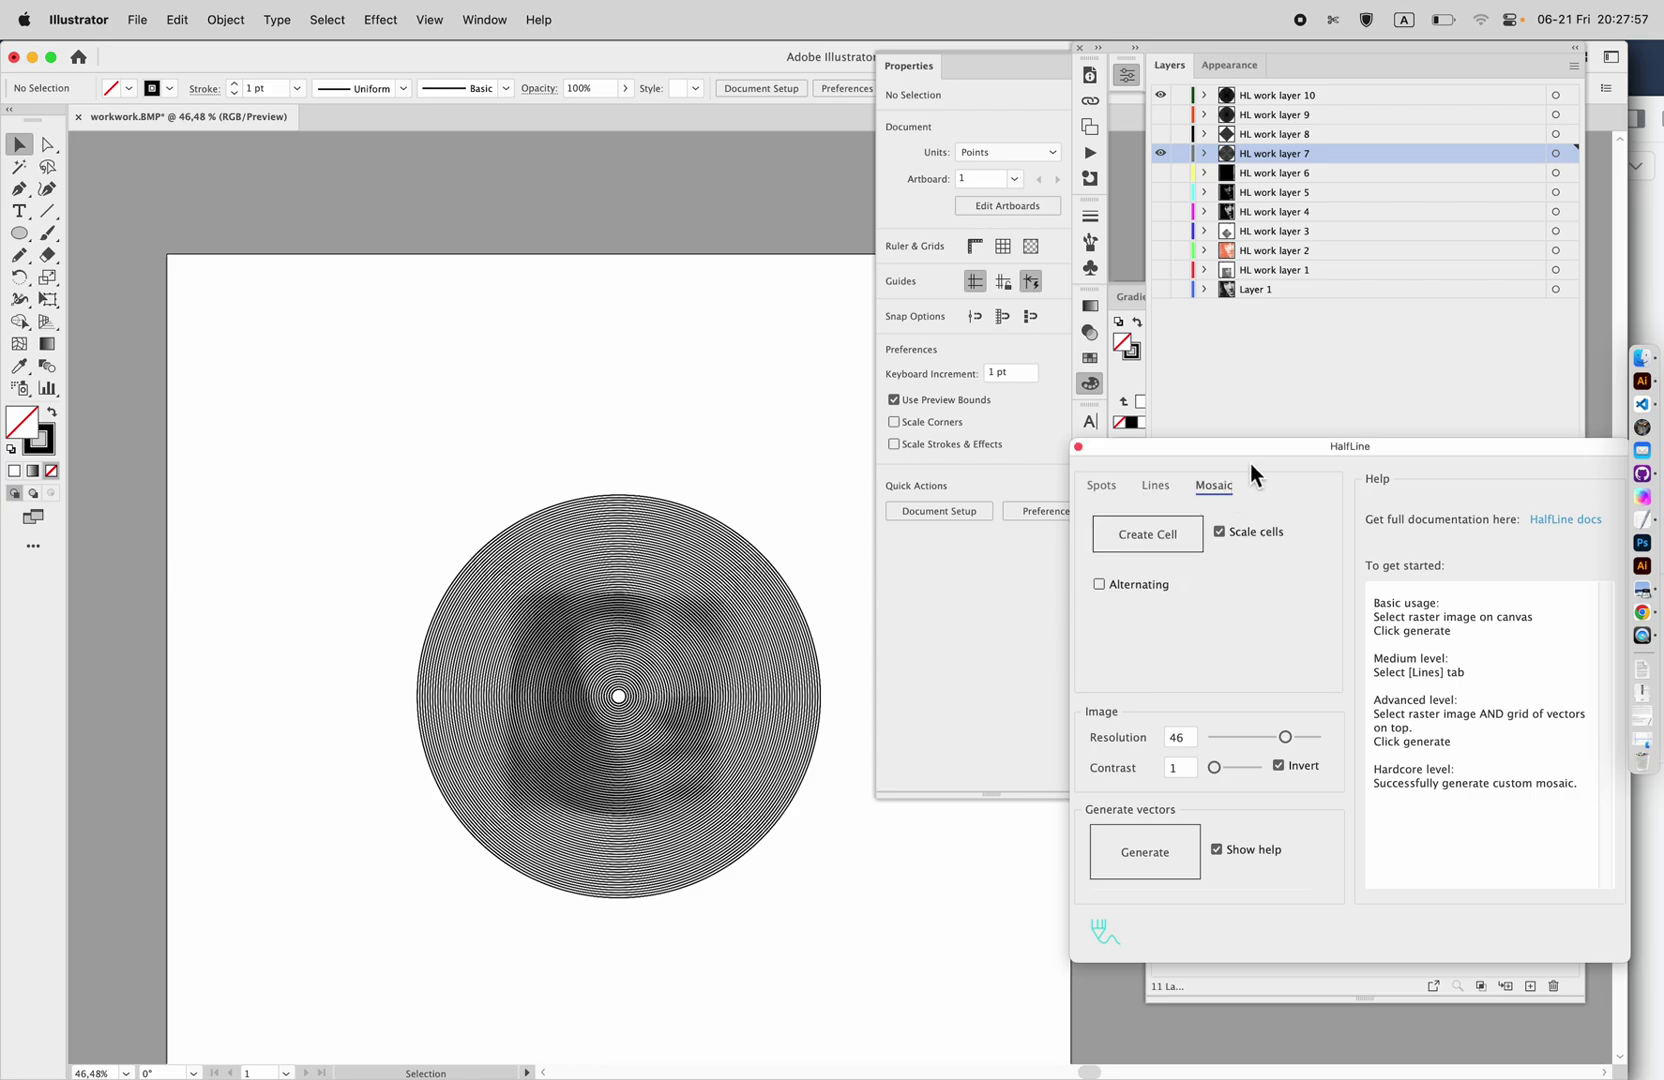
drag(1275, 446, 1154, 344)
drag(821, 683, 586, 686)
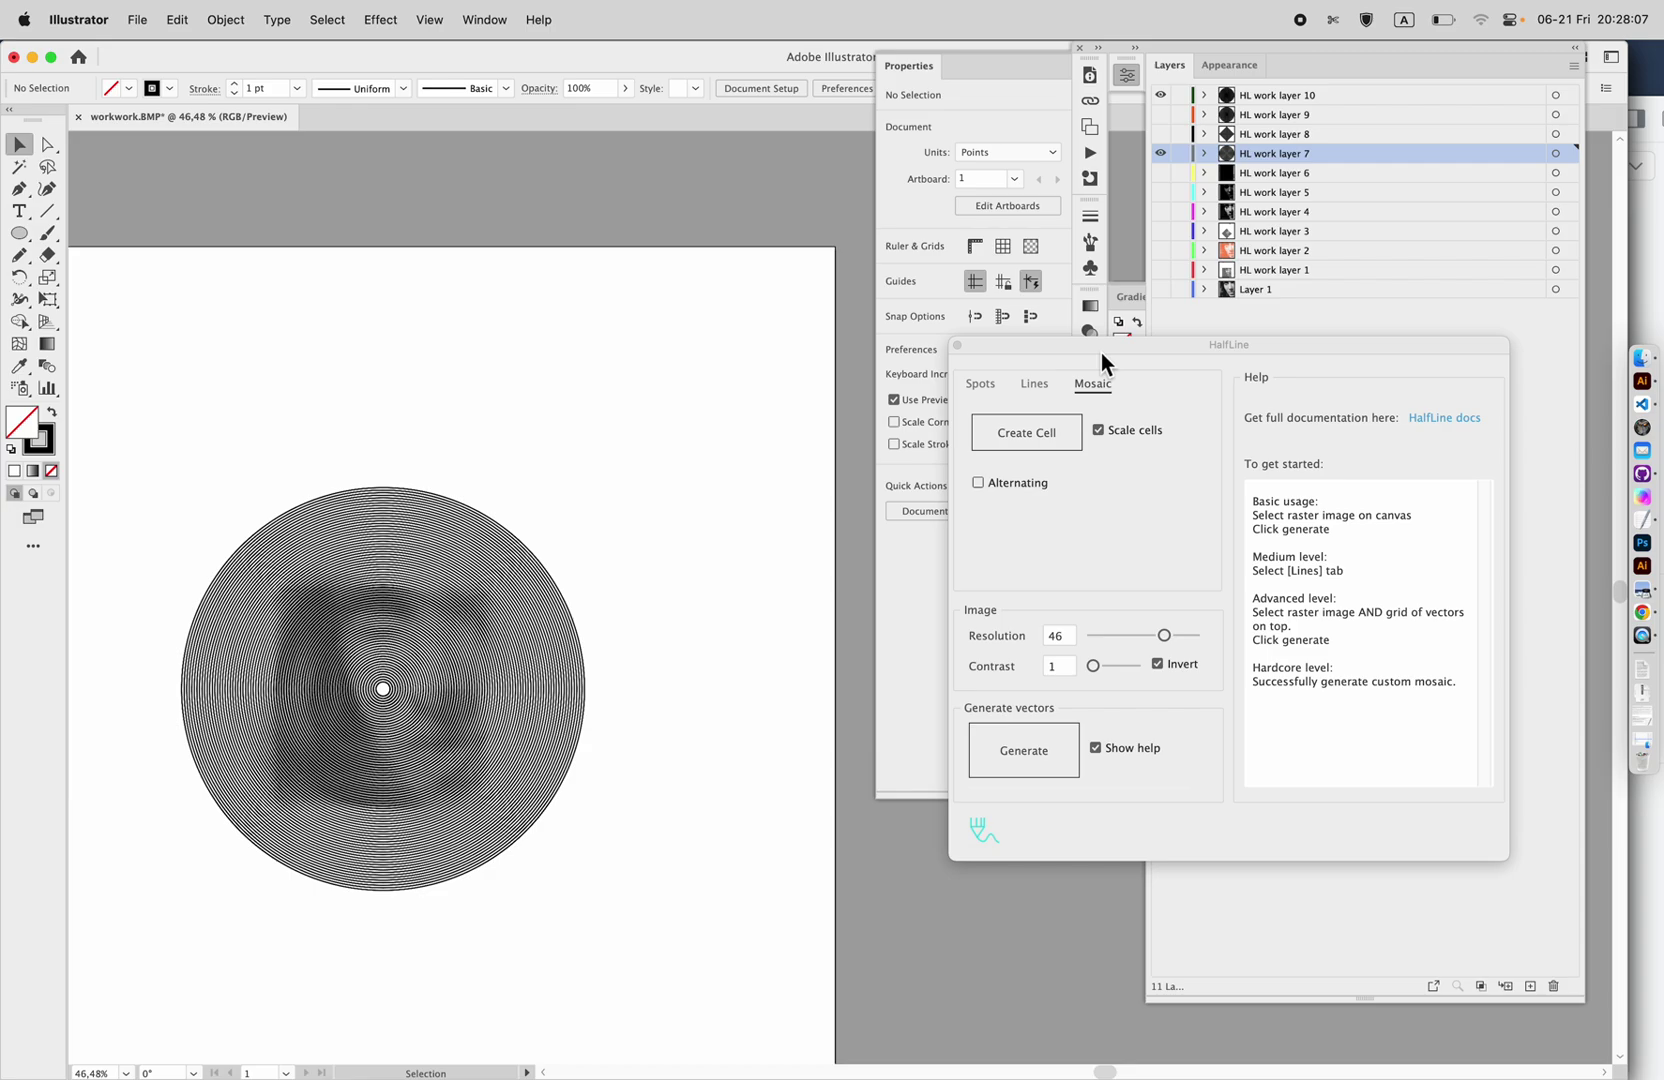
Hide HL work layer 10's line artwork in the Layers panel.
click(1162, 164)
click(1160, 94)
scroll(605, 775, down, 3)
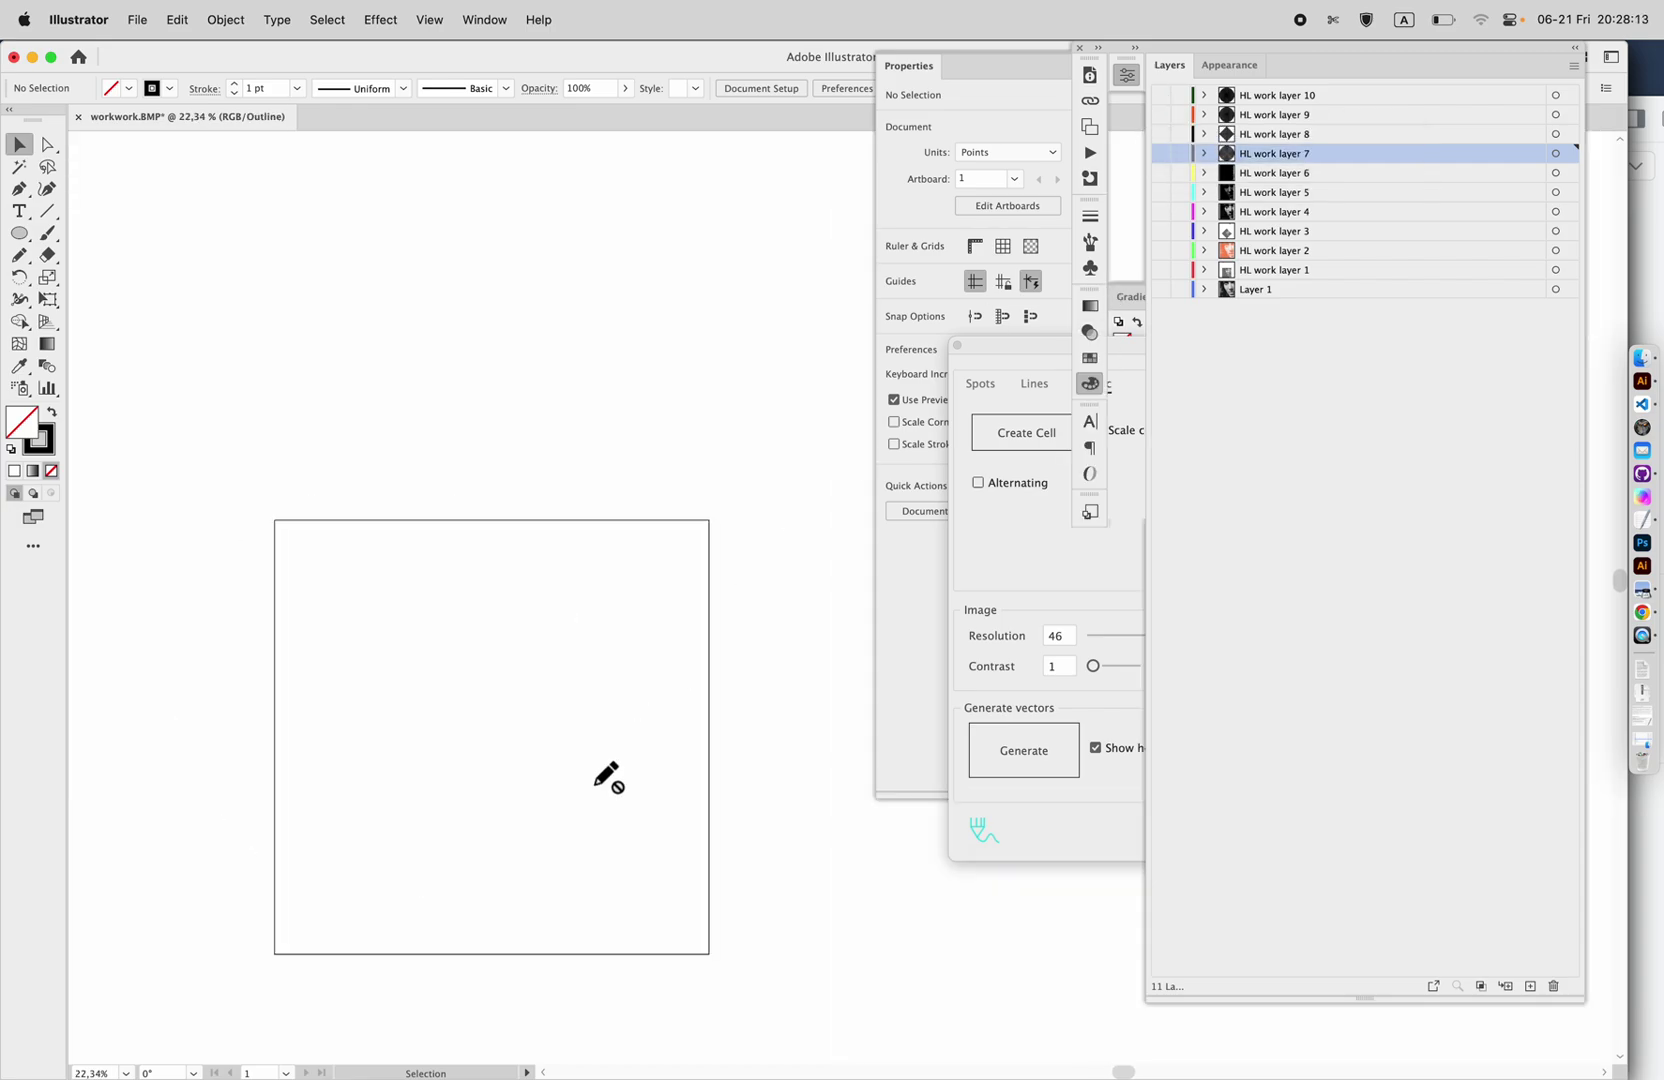
Show the face photo on Layer 1 and generate a HalfLine mosaic at Resolution 24.
click(1161, 289)
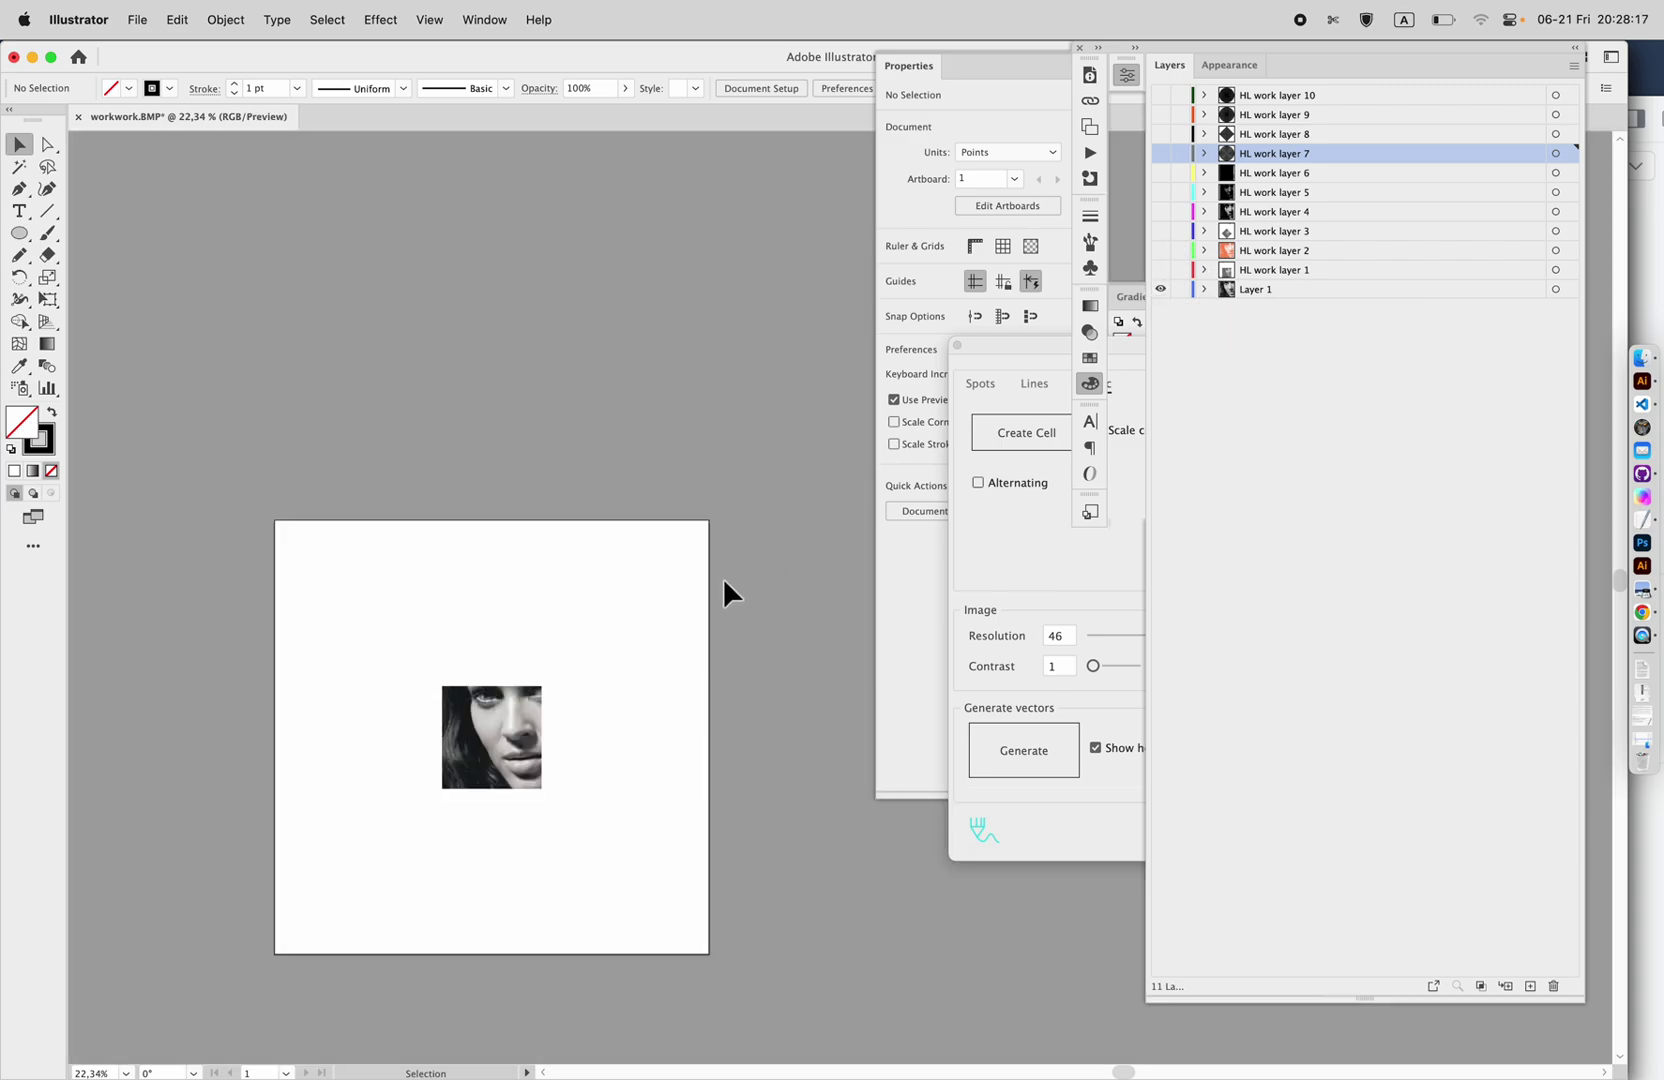
click(1004, 558)
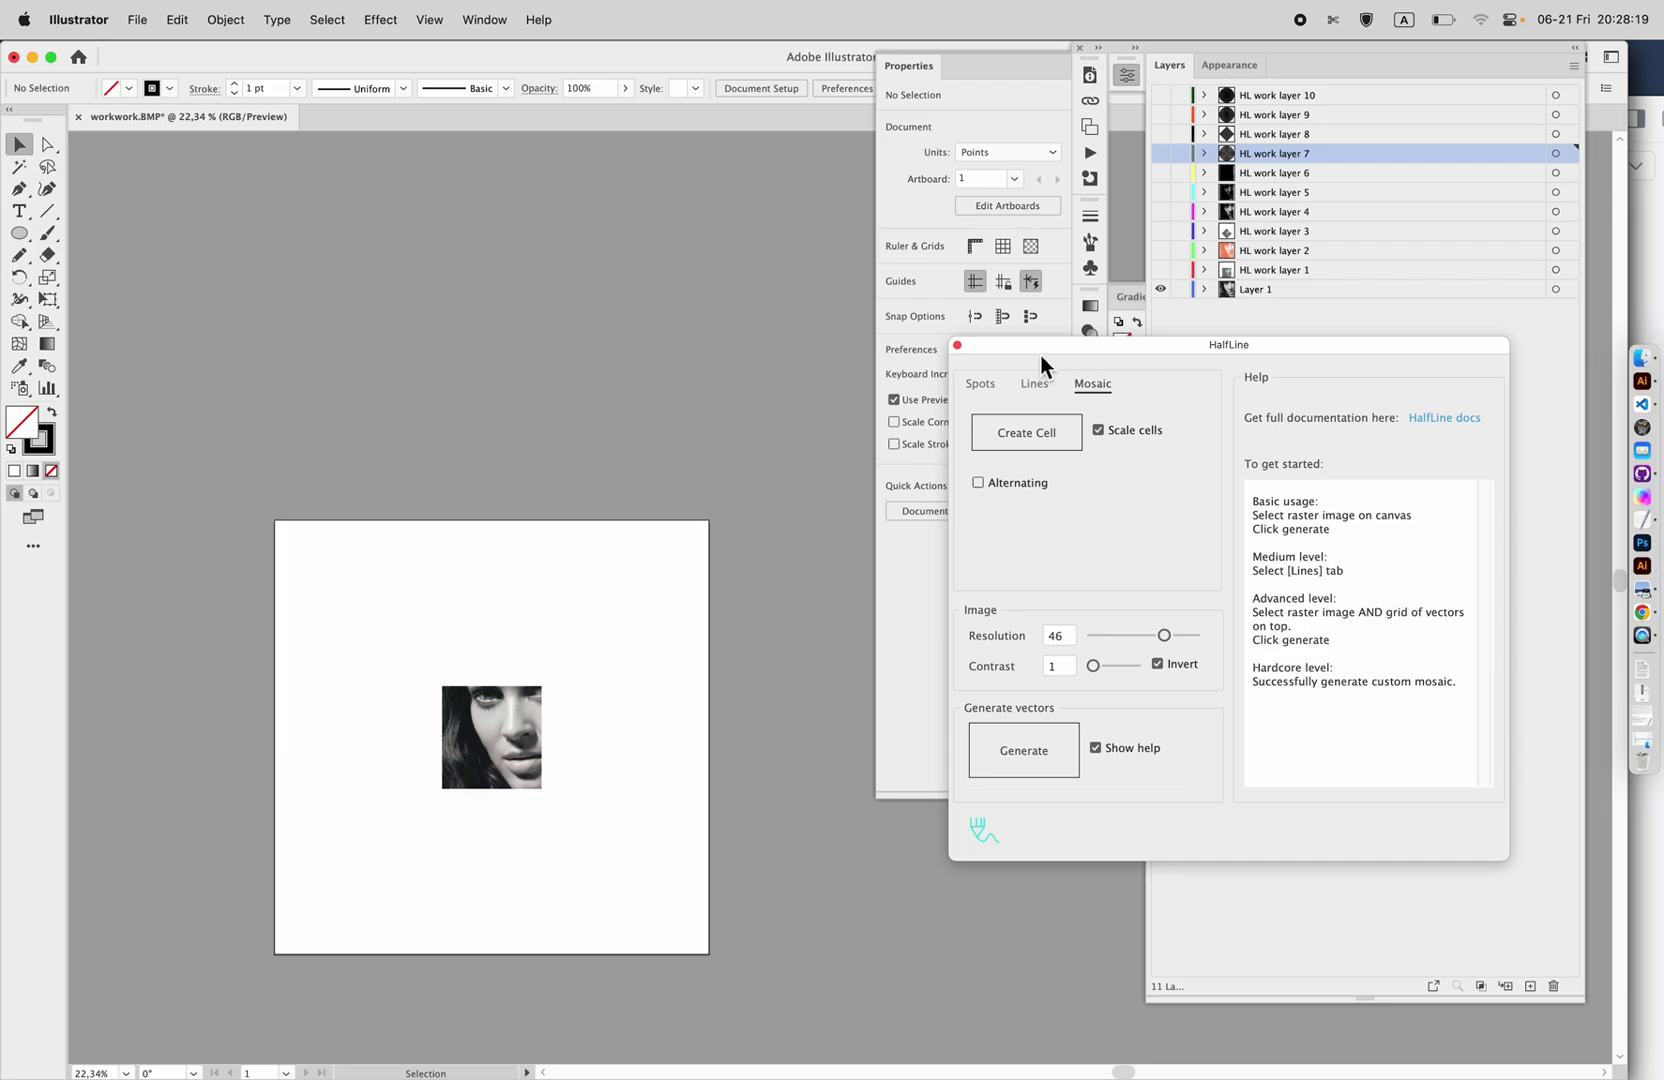
drag(1040, 354, 849, 445)
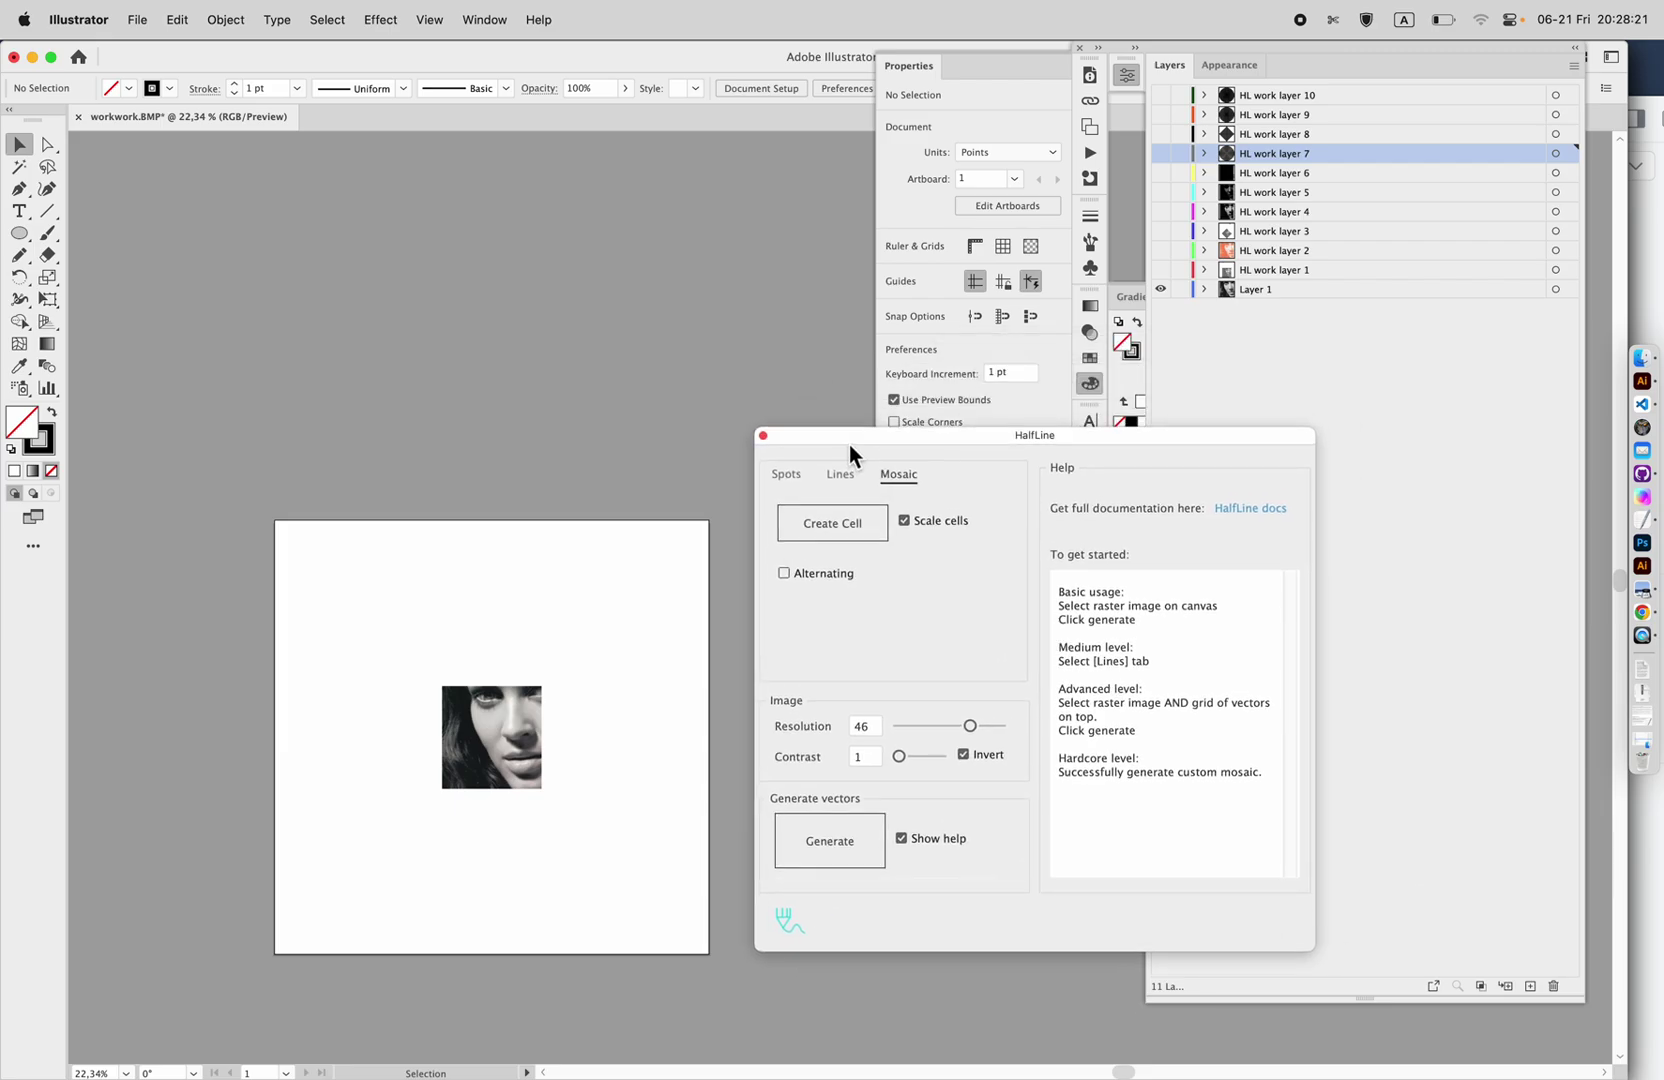
mouse_move(863, 725)
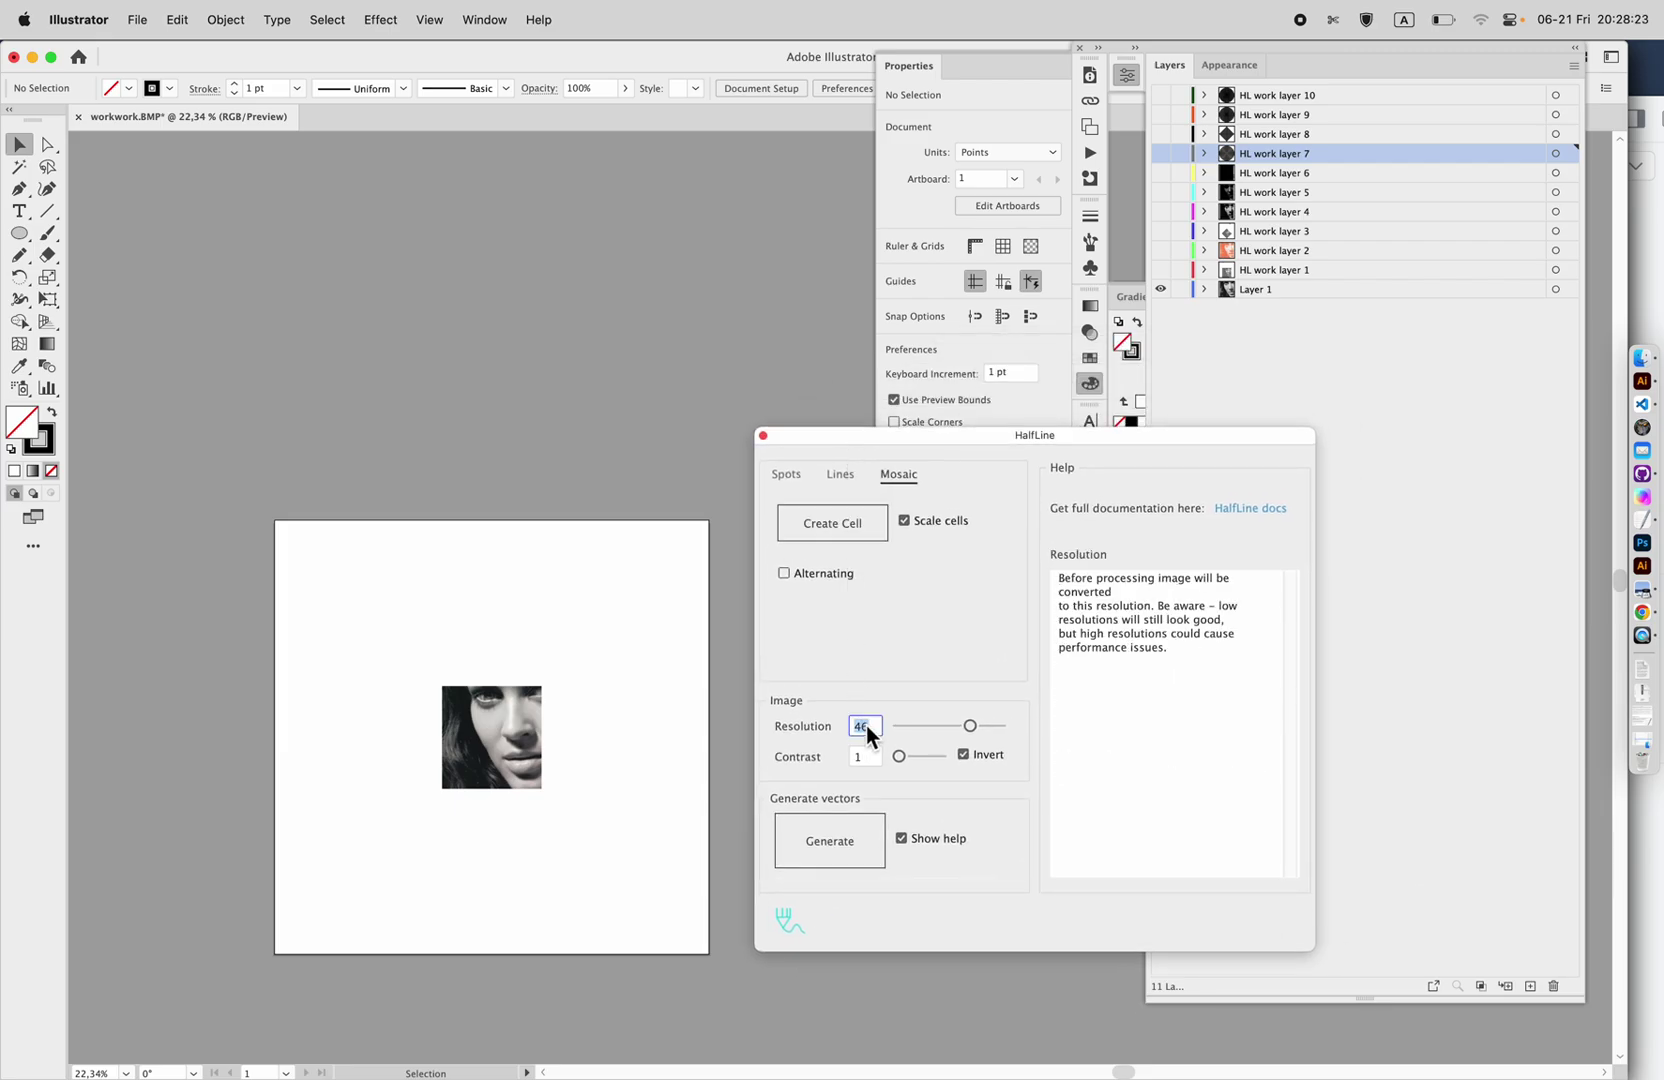
text(24)
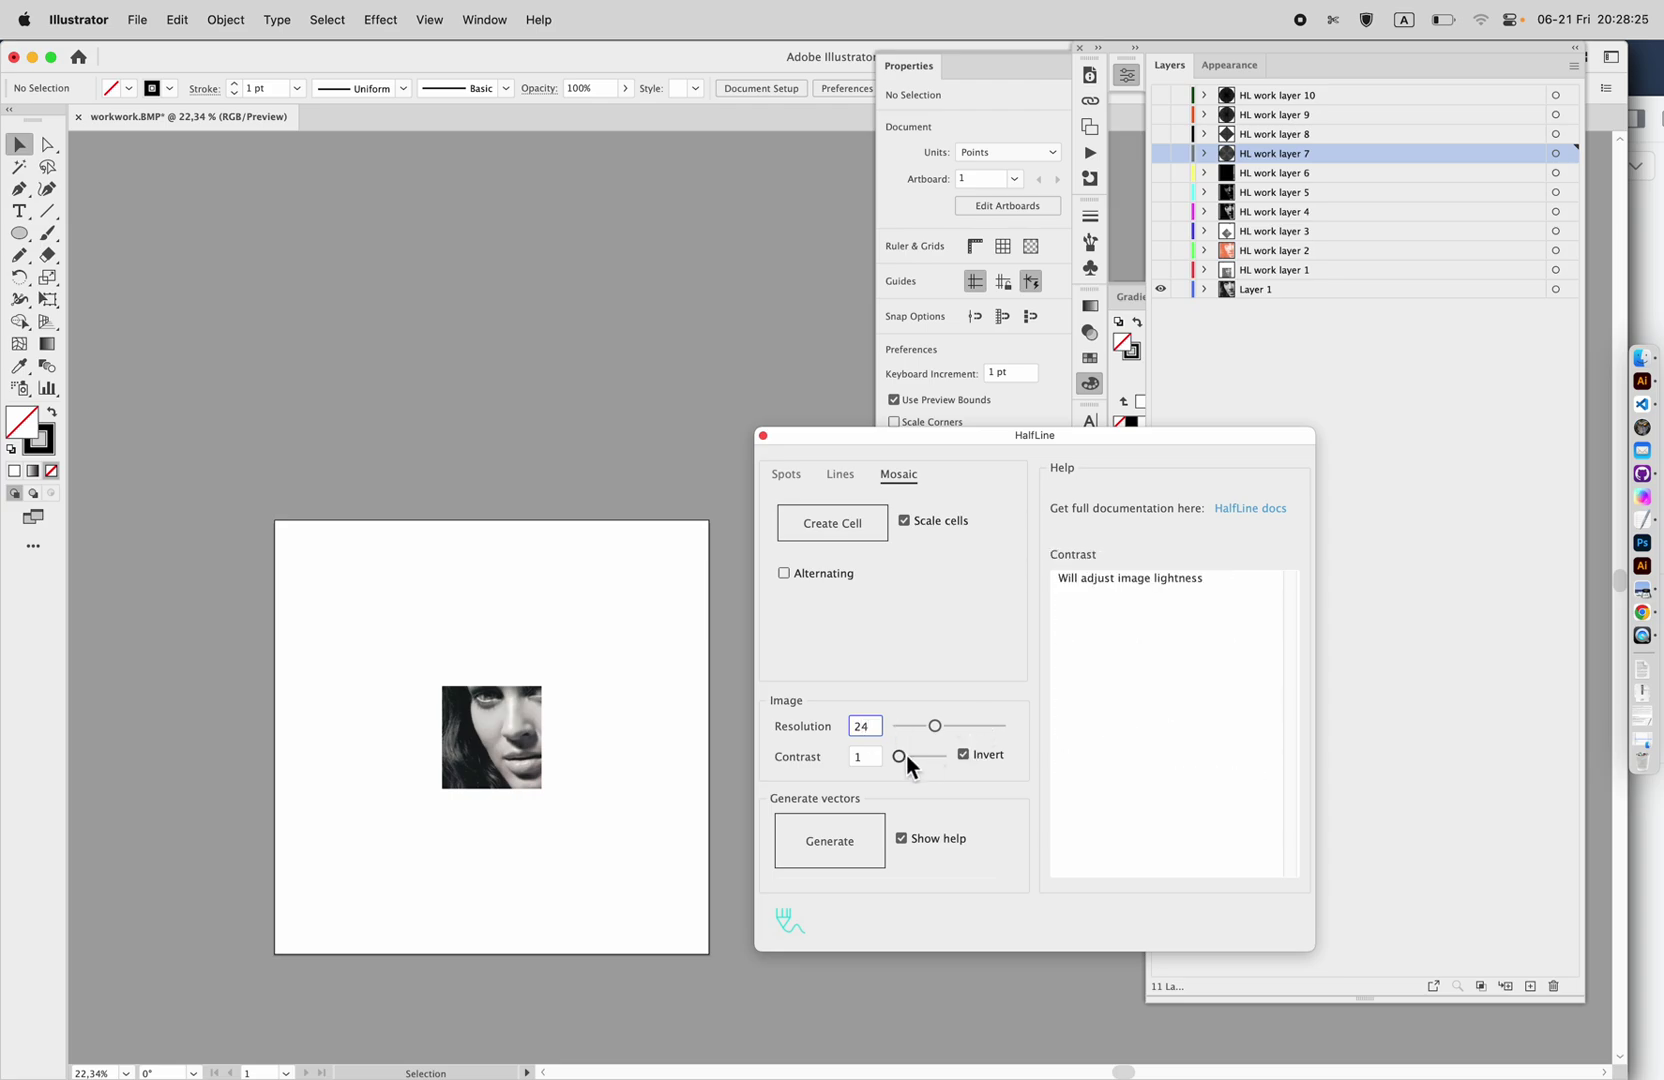
click(848, 850)
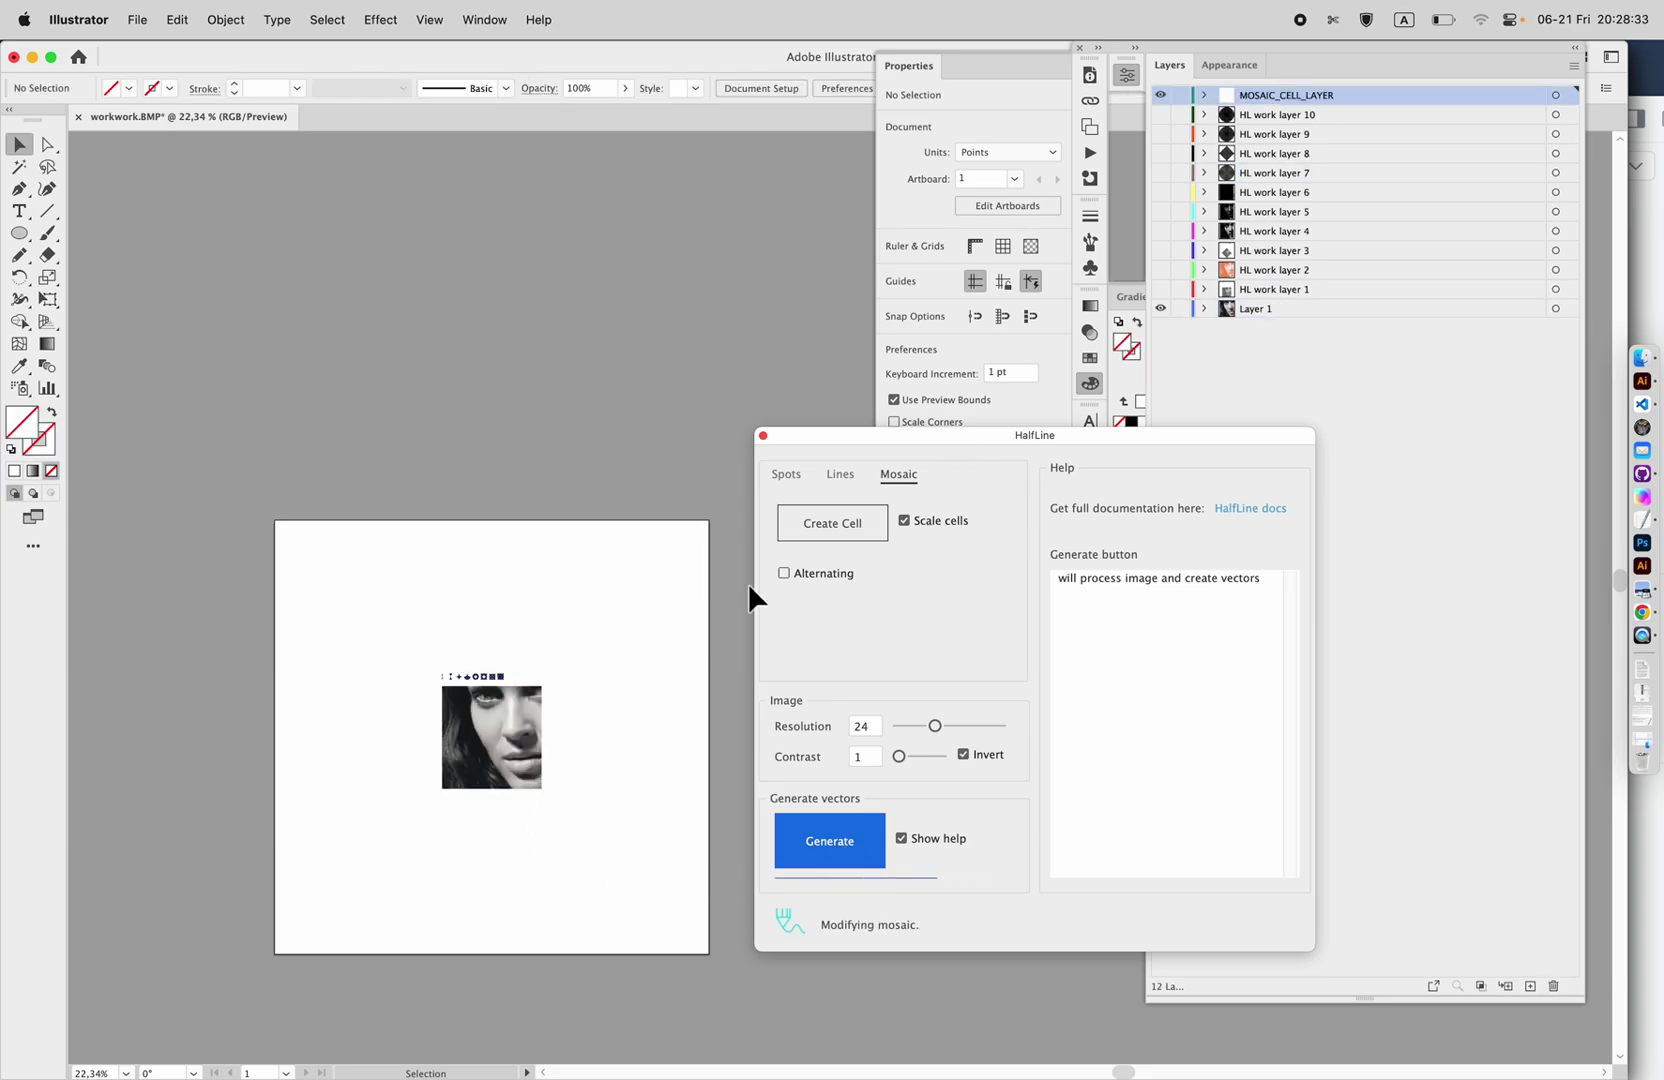
Hide the face photo on Layer 1.
scroll(519, 742, up, 5)
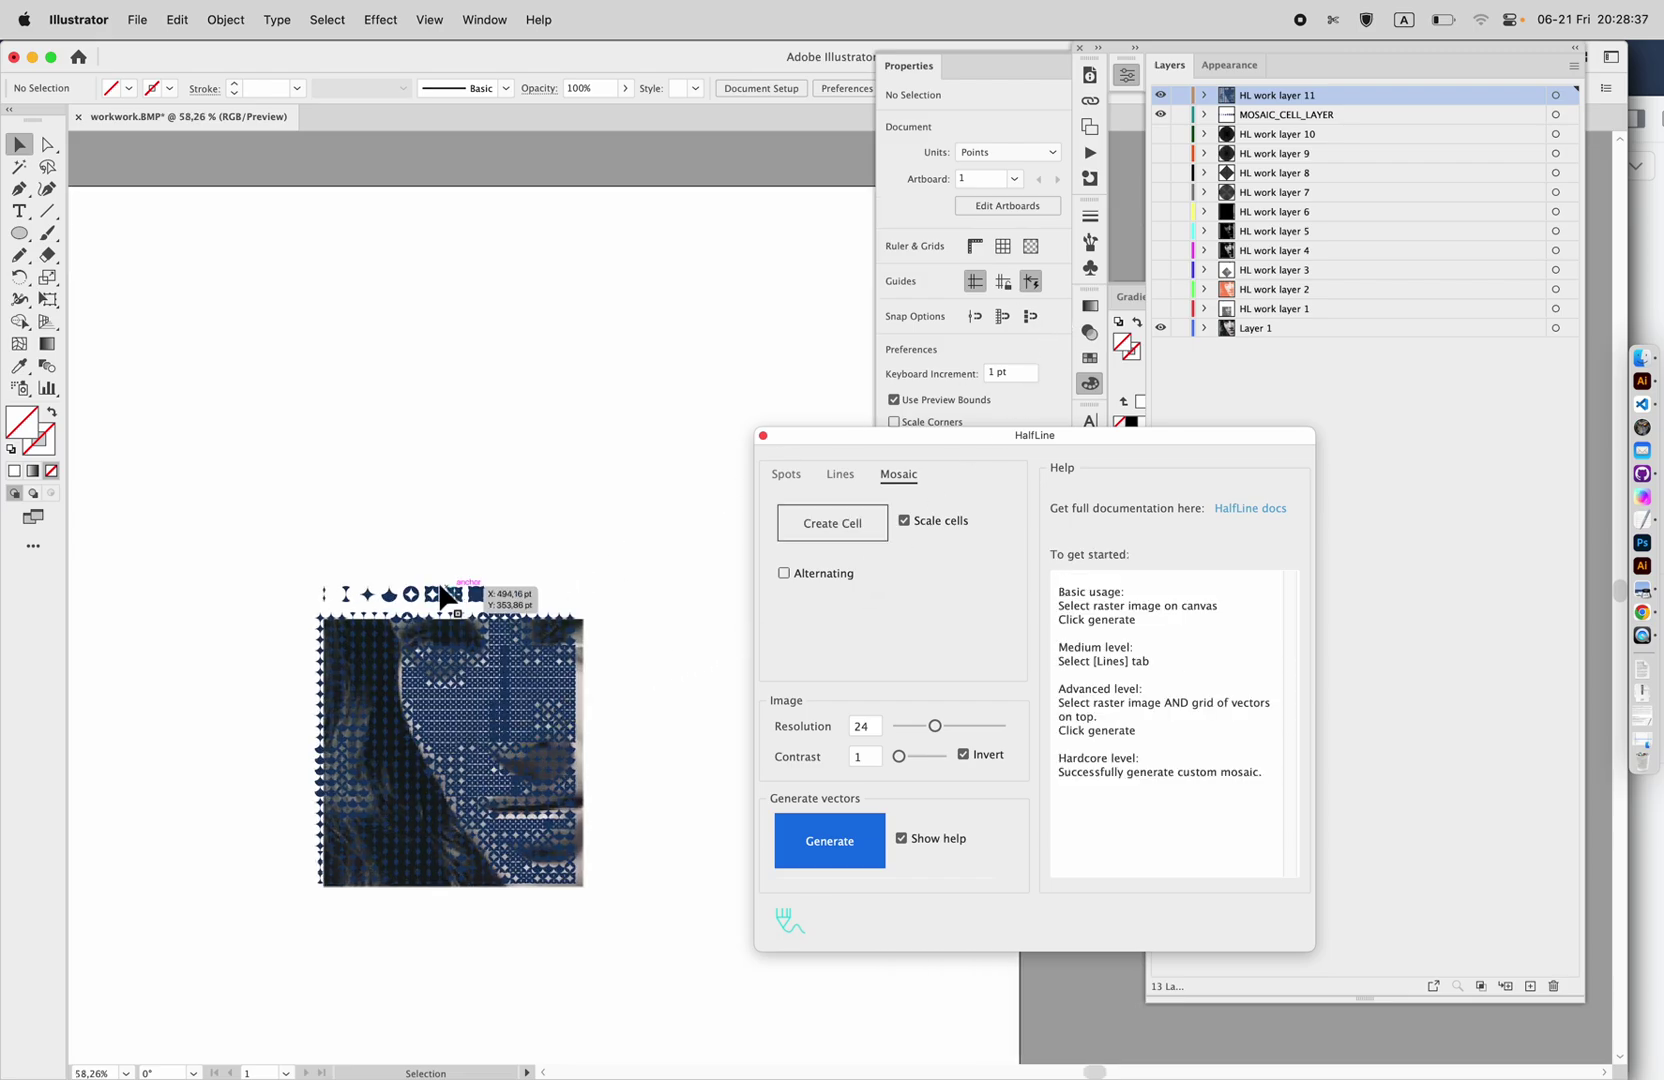
click(1159, 329)
scroll(531, 761, up, 3)
scroll(531, 761, down, 3)
Turn off Invert and regenerate the mosaic as a navy eight-cell portrait.
click(964, 755)
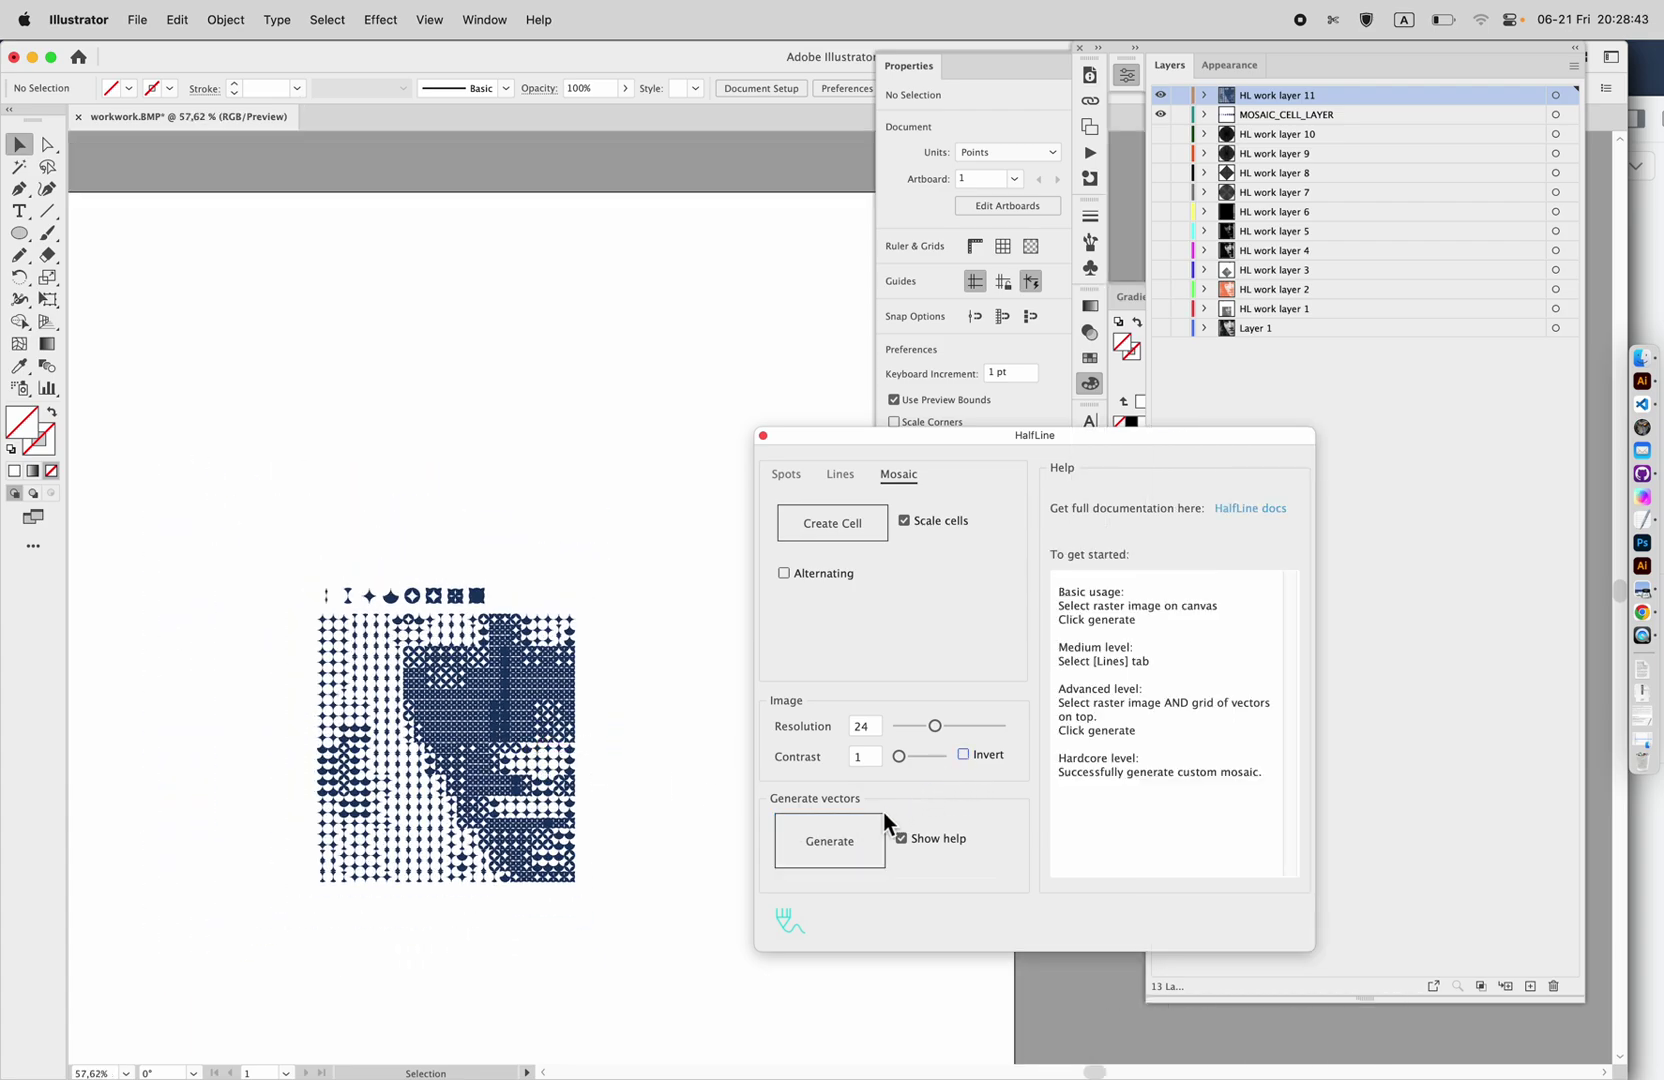
click(855, 840)
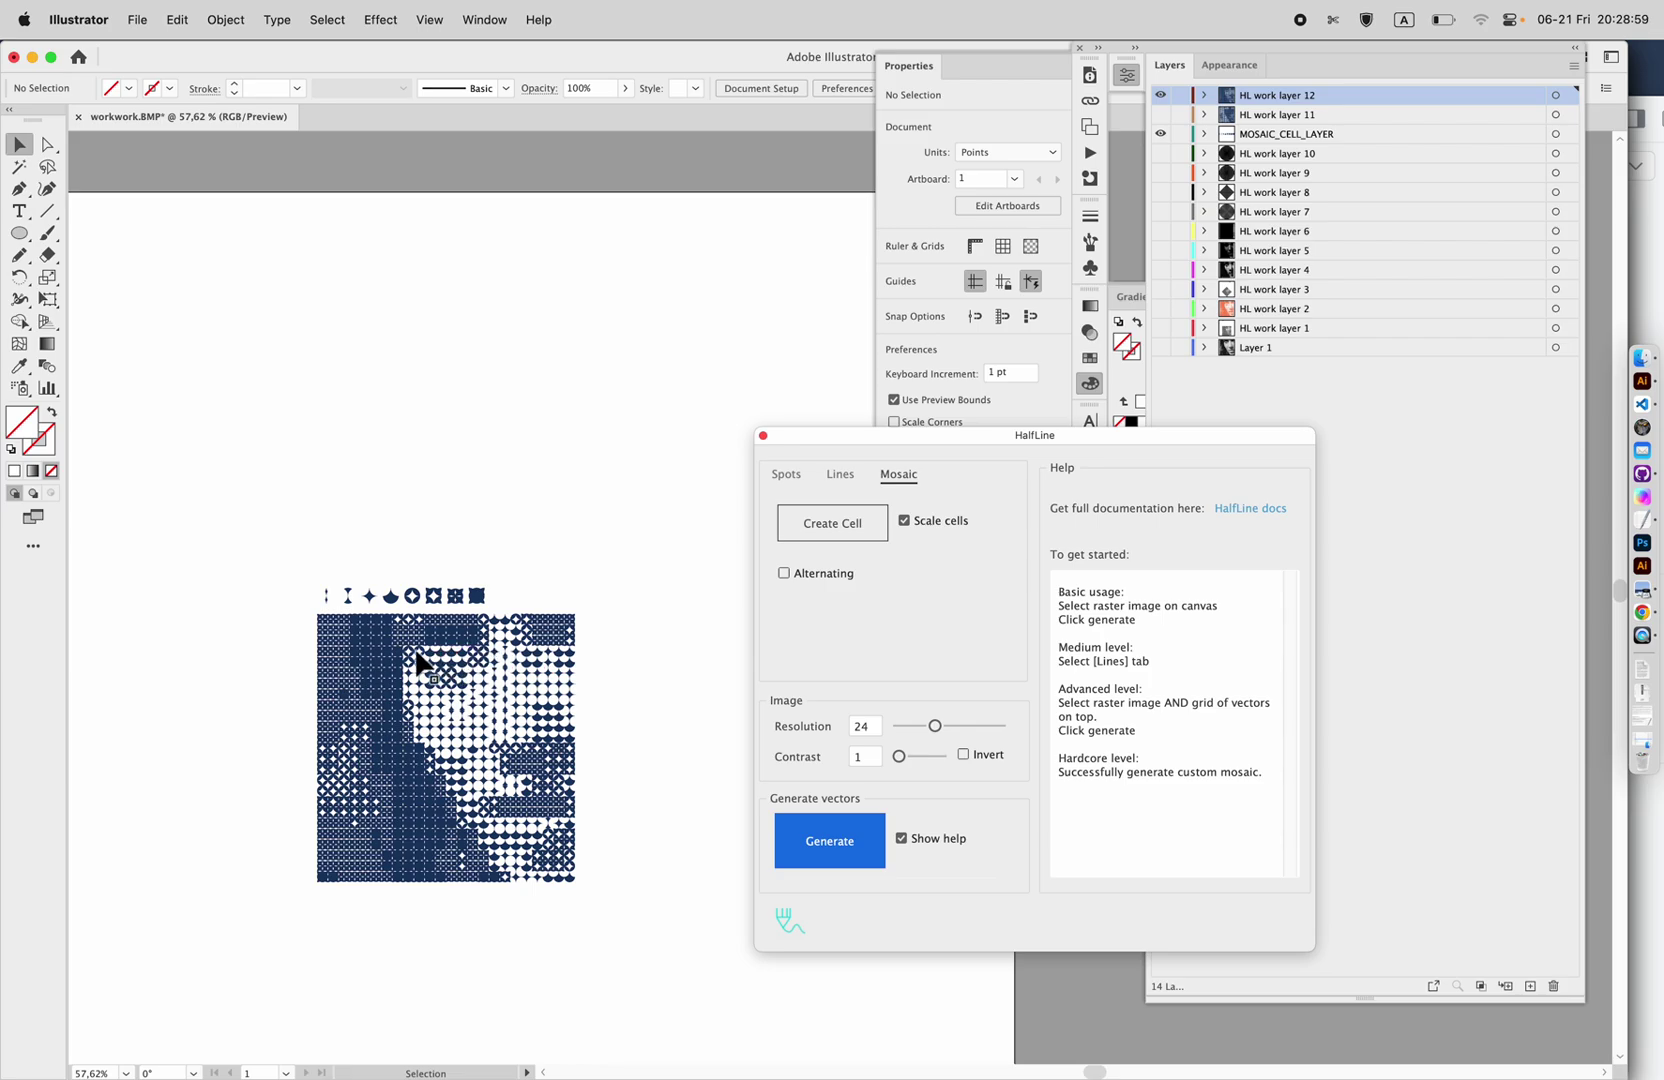
scroll(419, 662, up, 6)
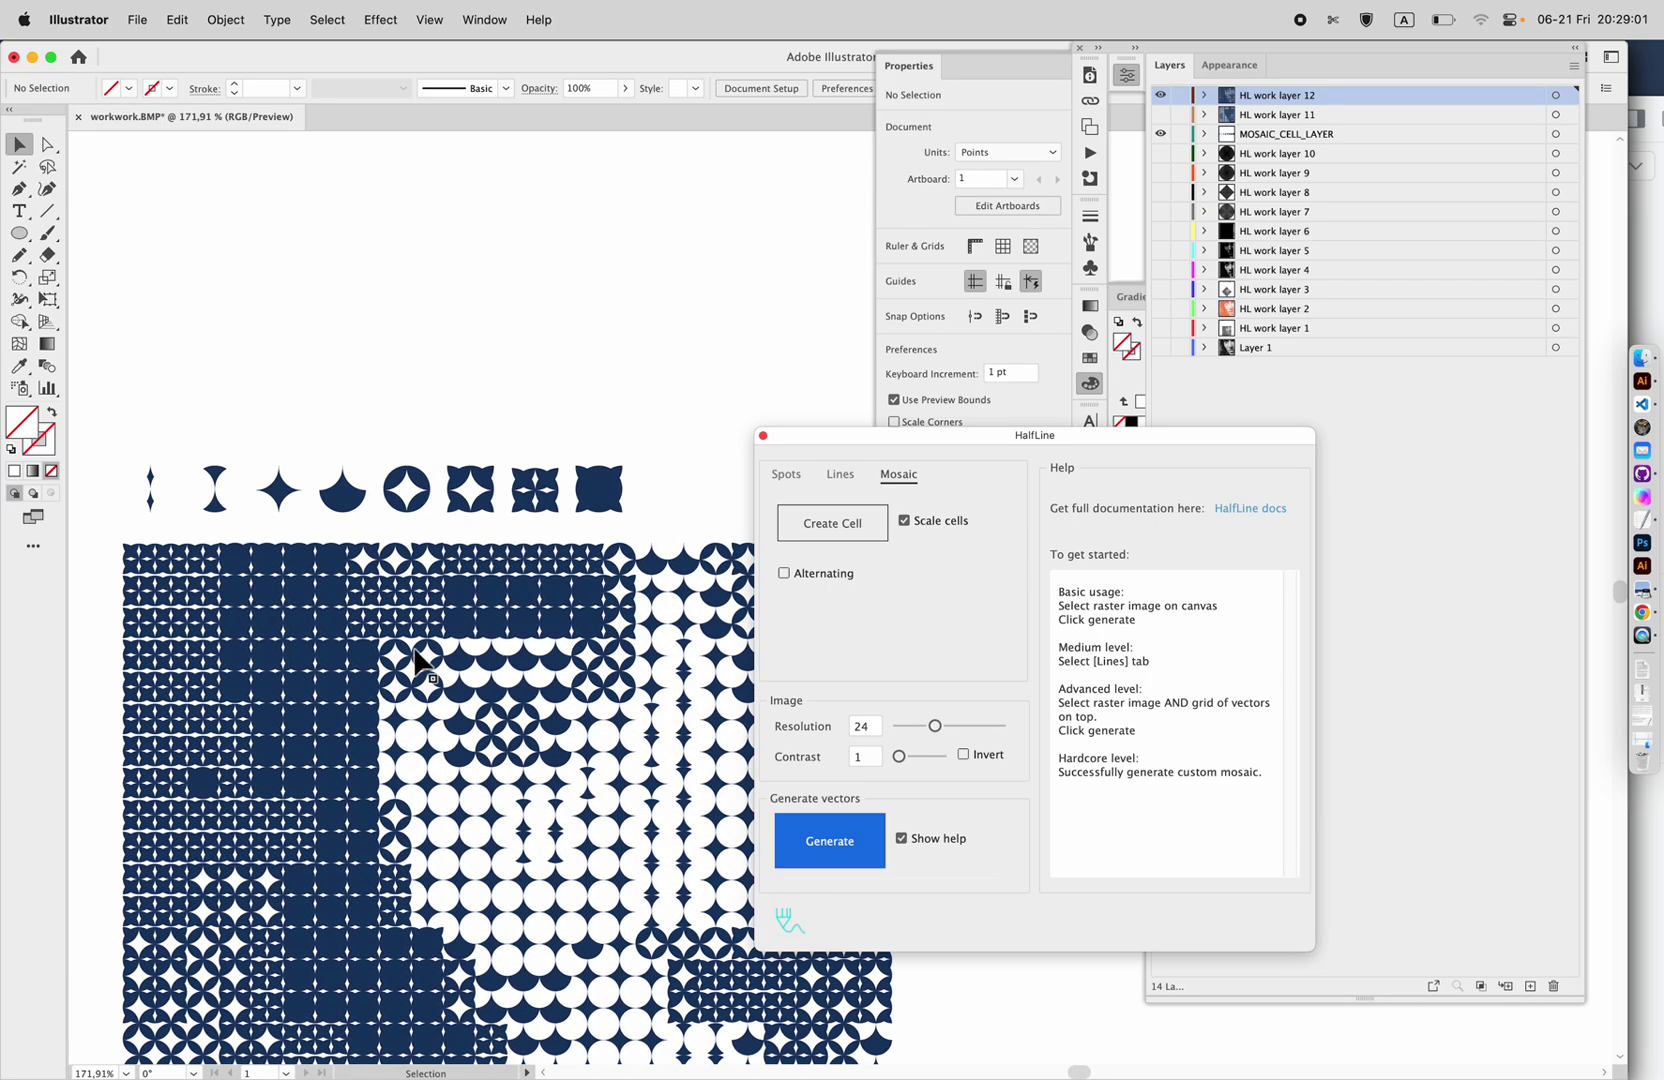
scroll(419, 662, down, 3)
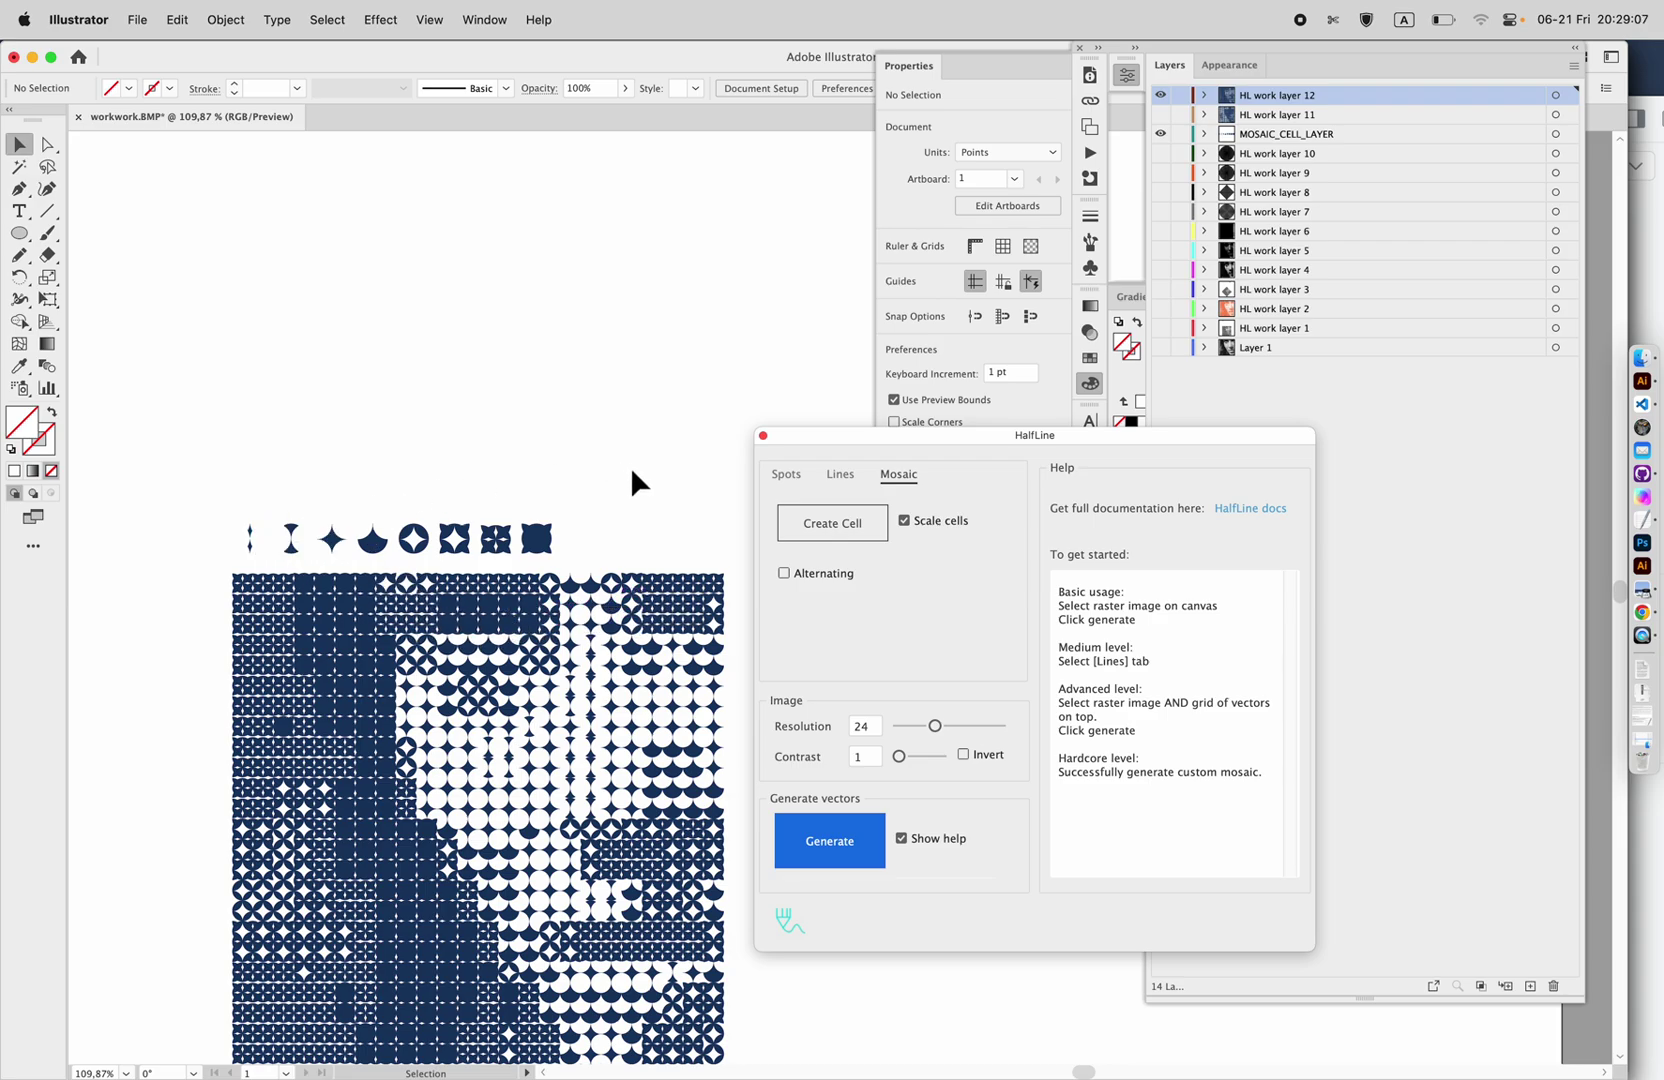
scroll(630, 465, up, 3)
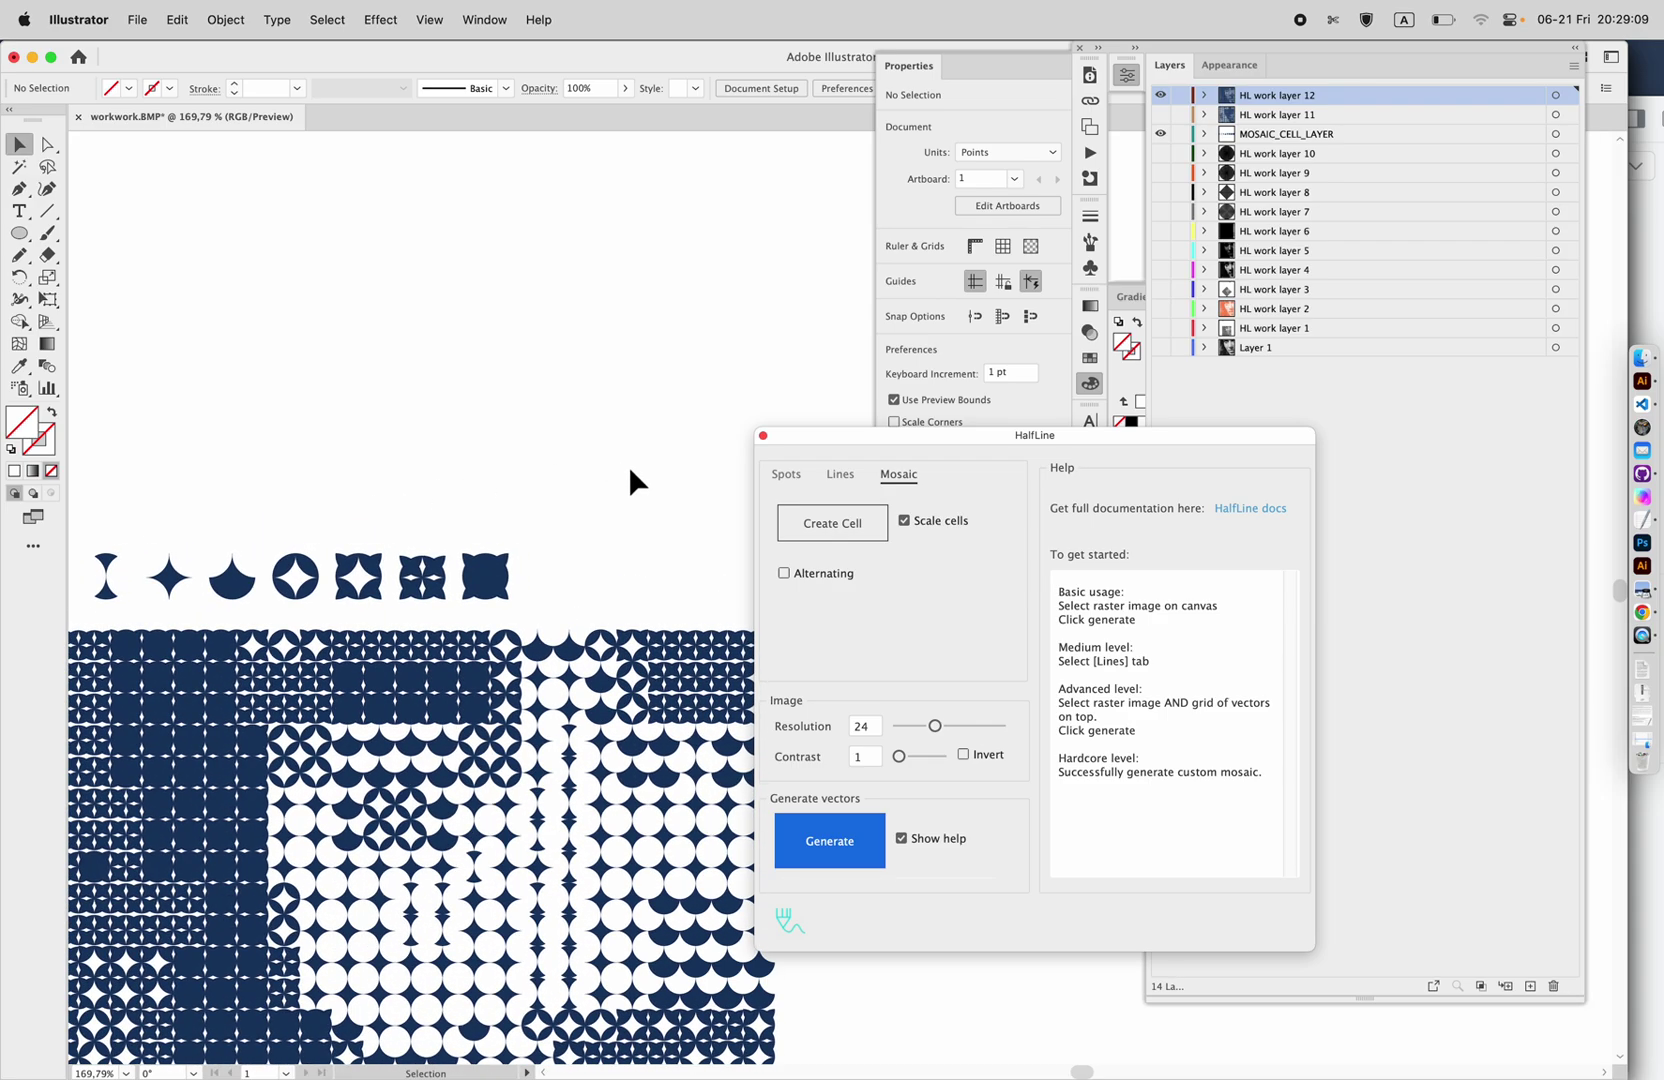
scroll(628, 465, left, 2)
scroll(628, 465, left, 1)
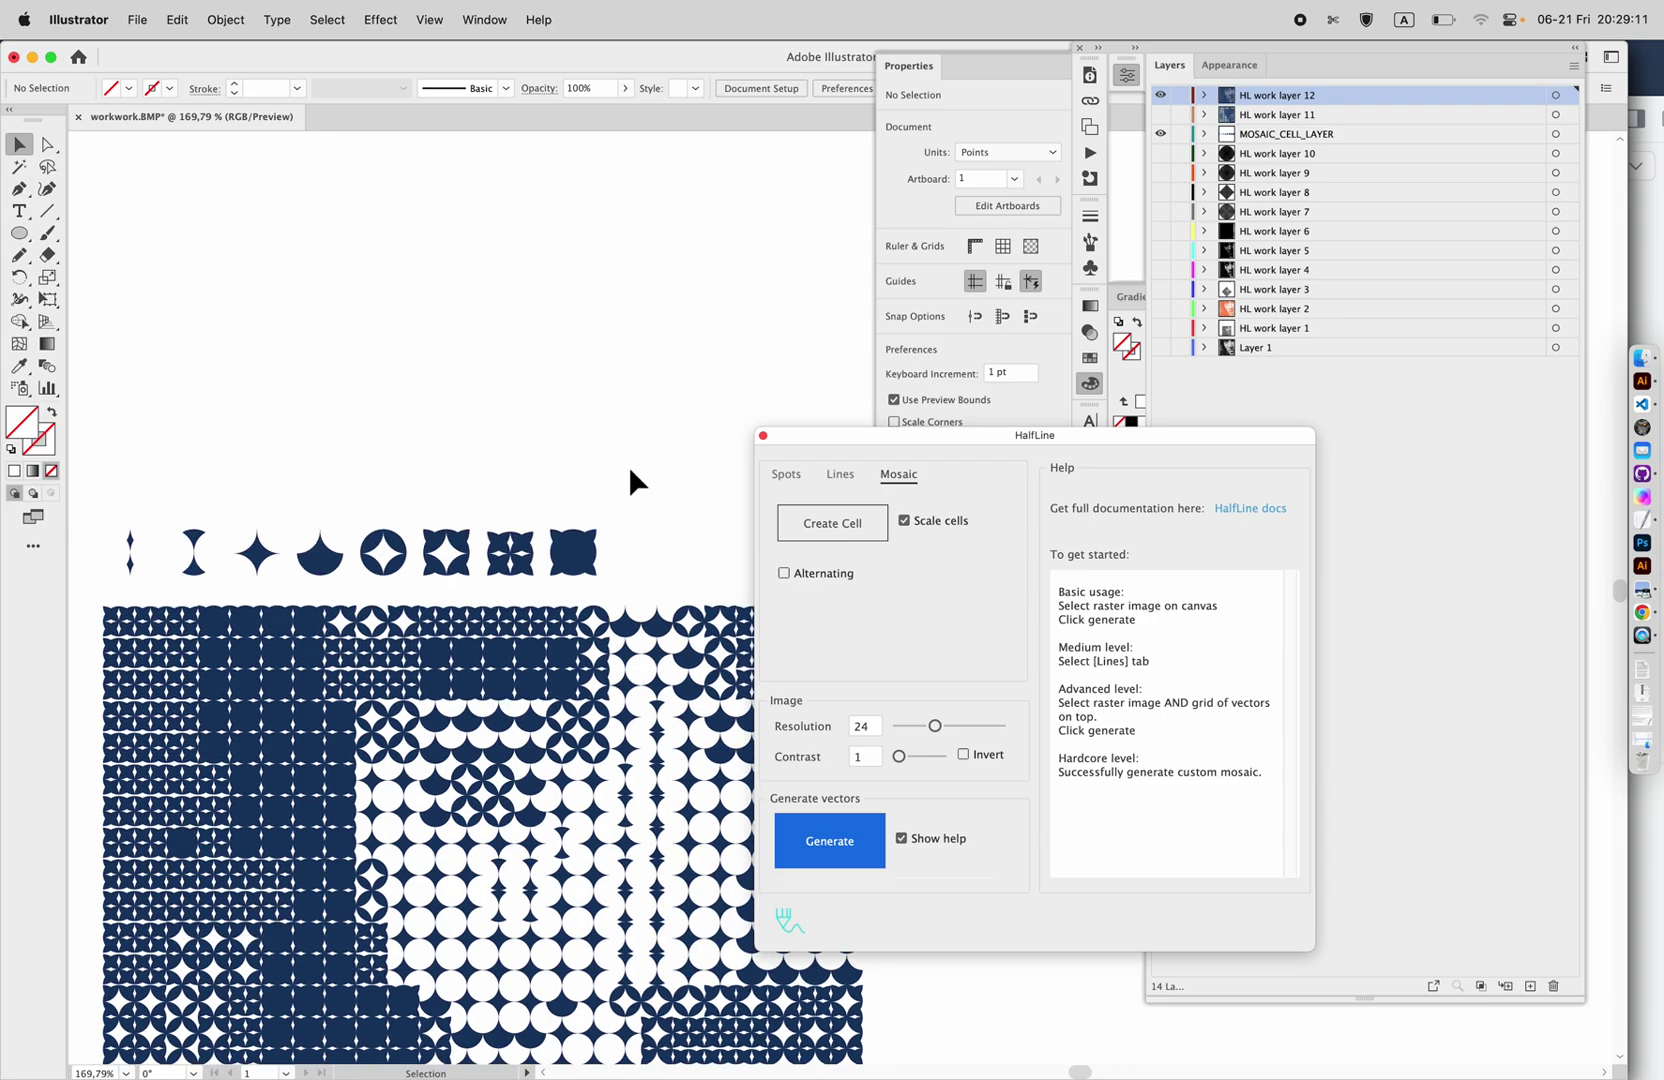
Expand MOSAIC_CELL_LAYER and its MOSAIC_CELL group to list the cell shapes.
click(585, 556)
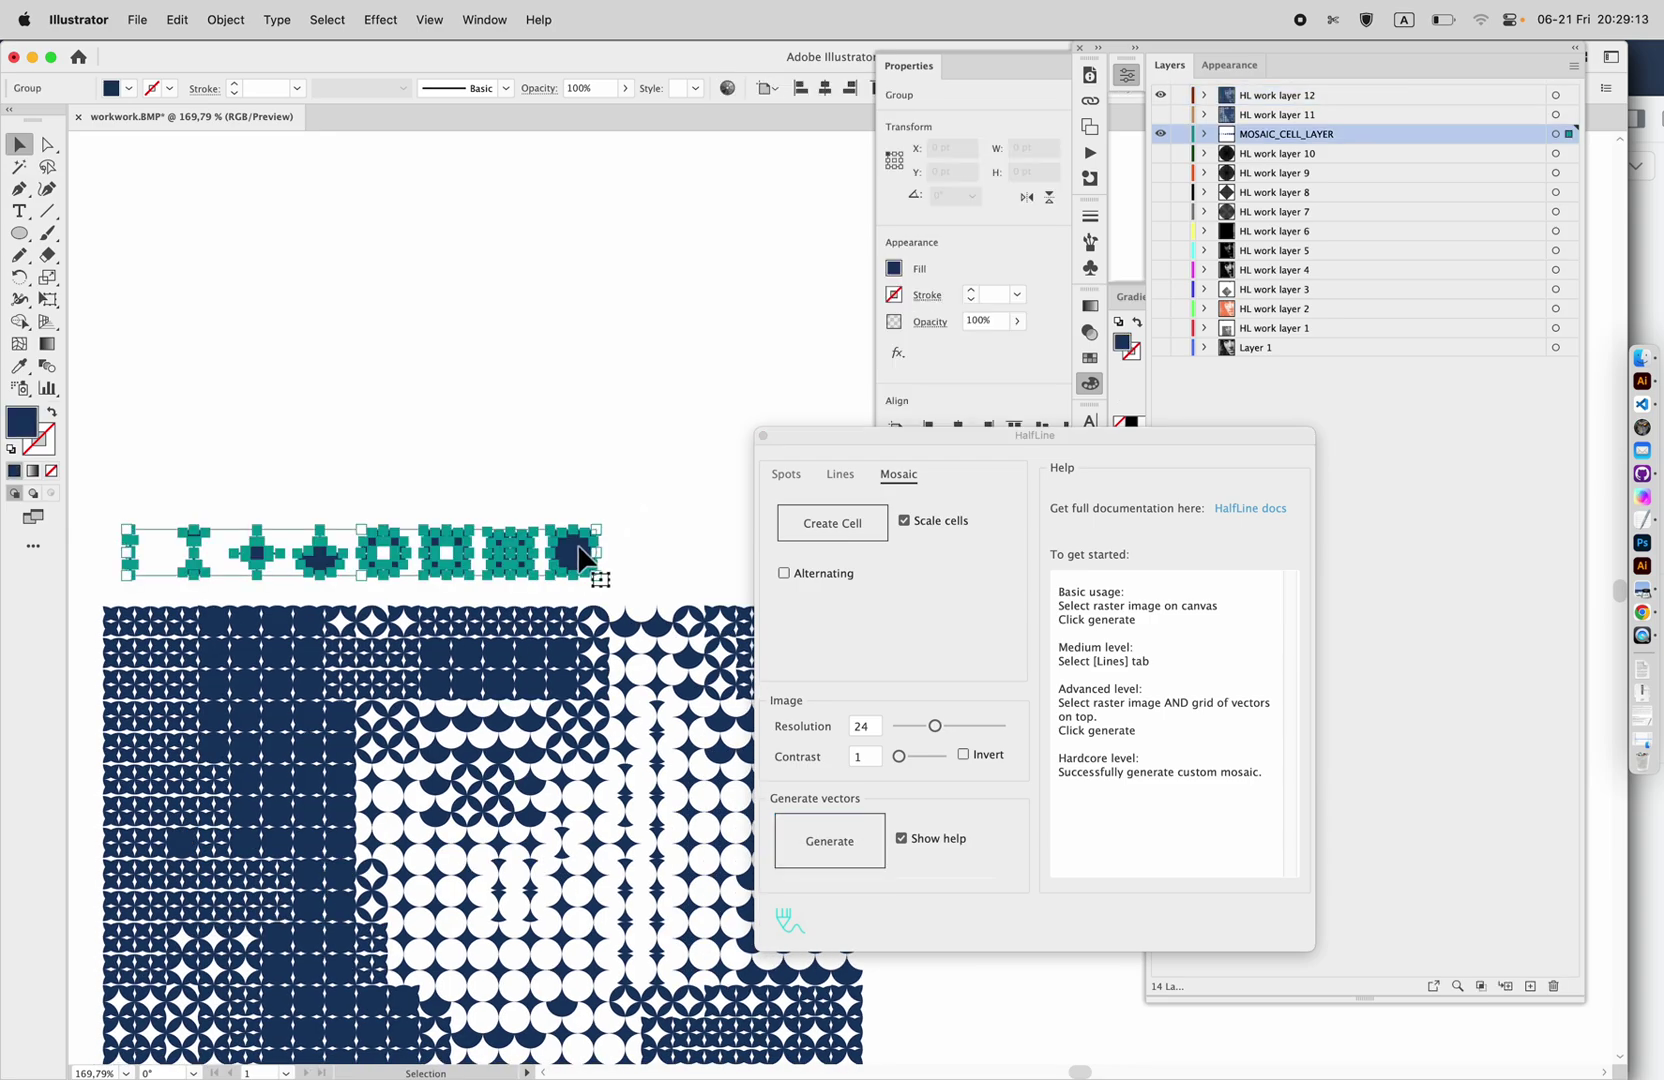
click(1204, 133)
click(1225, 153)
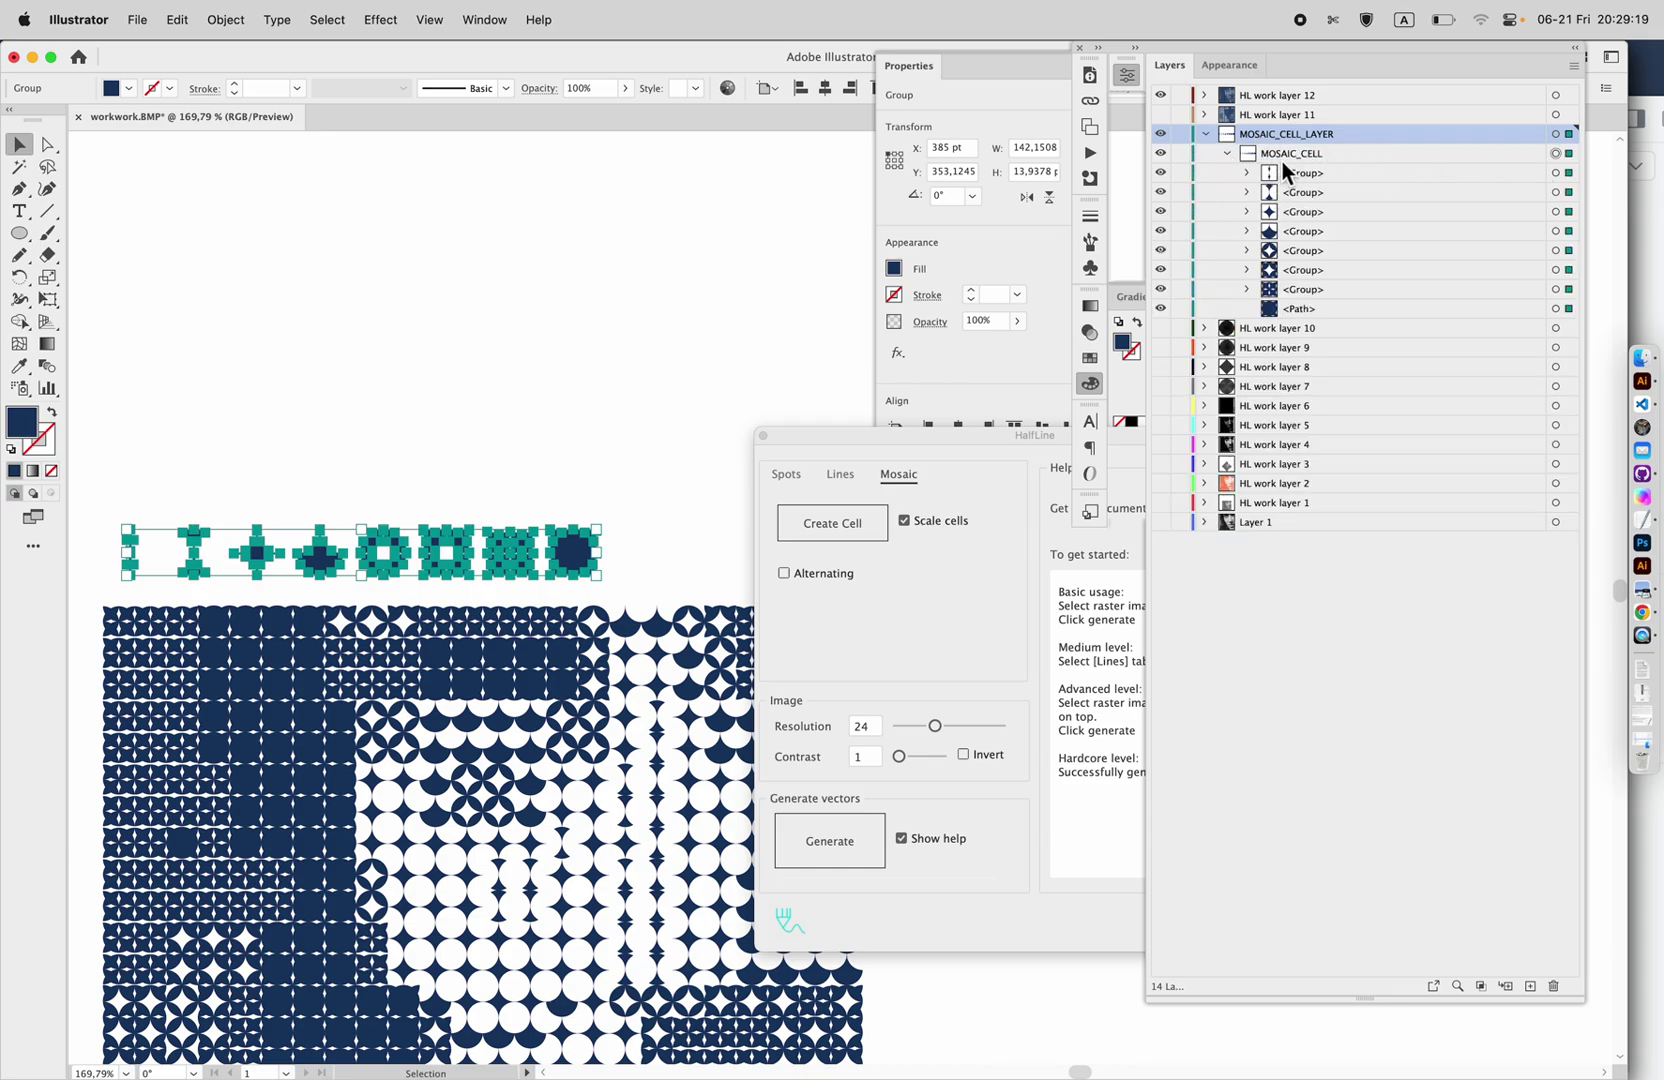
click(276, 433)
drag(129, 572, 190, 570)
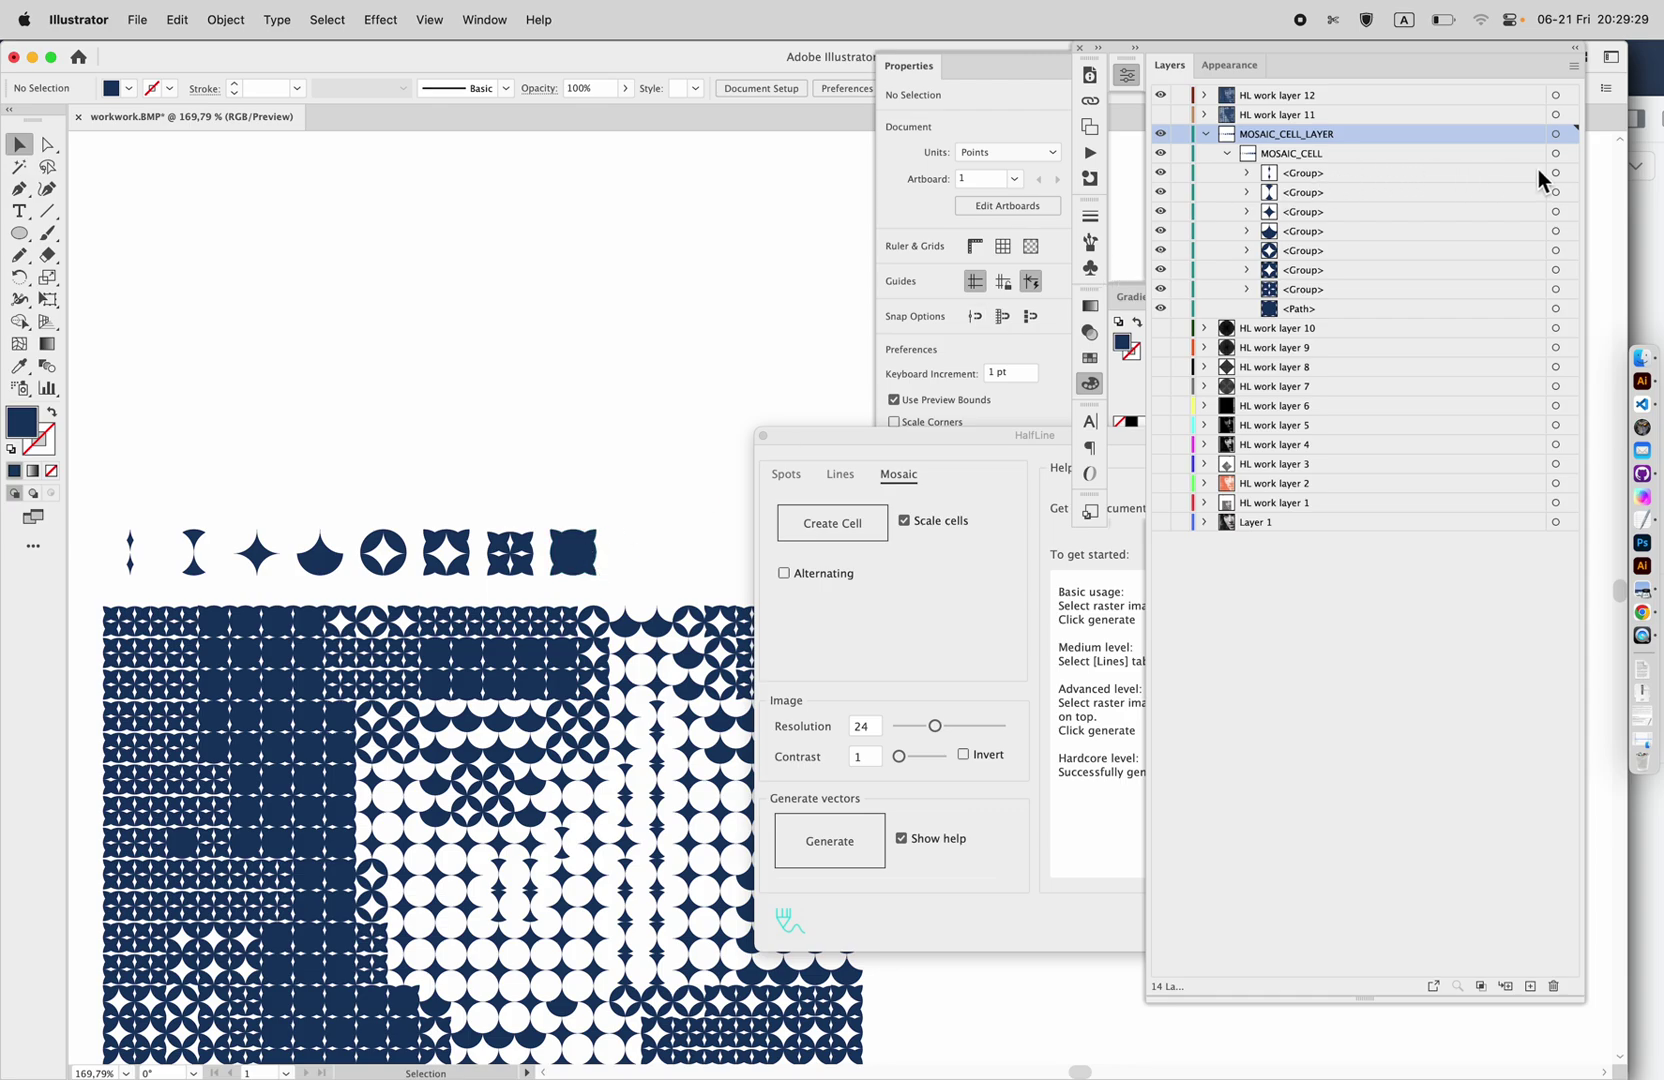
Enter Isolation Mode on the MOSAIC_CELL group, deleting then restoring its eight cells.
click(585, 550)
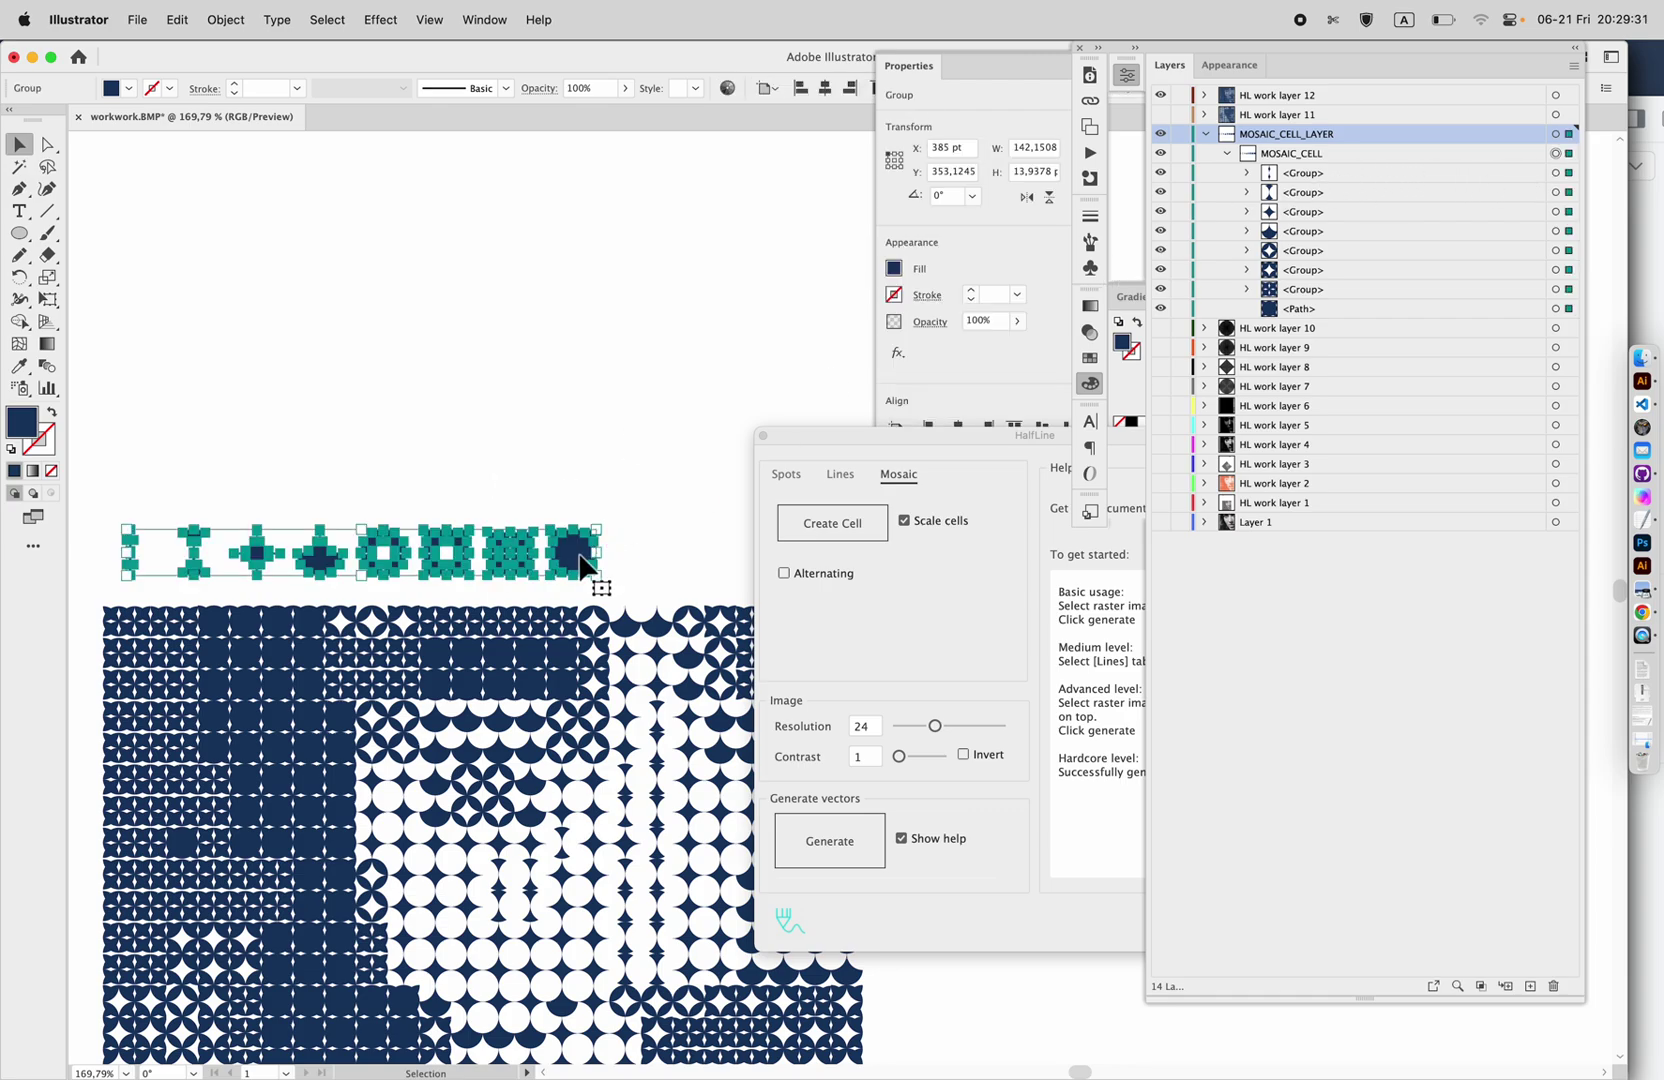
double_click(580, 555)
click(579, 556)
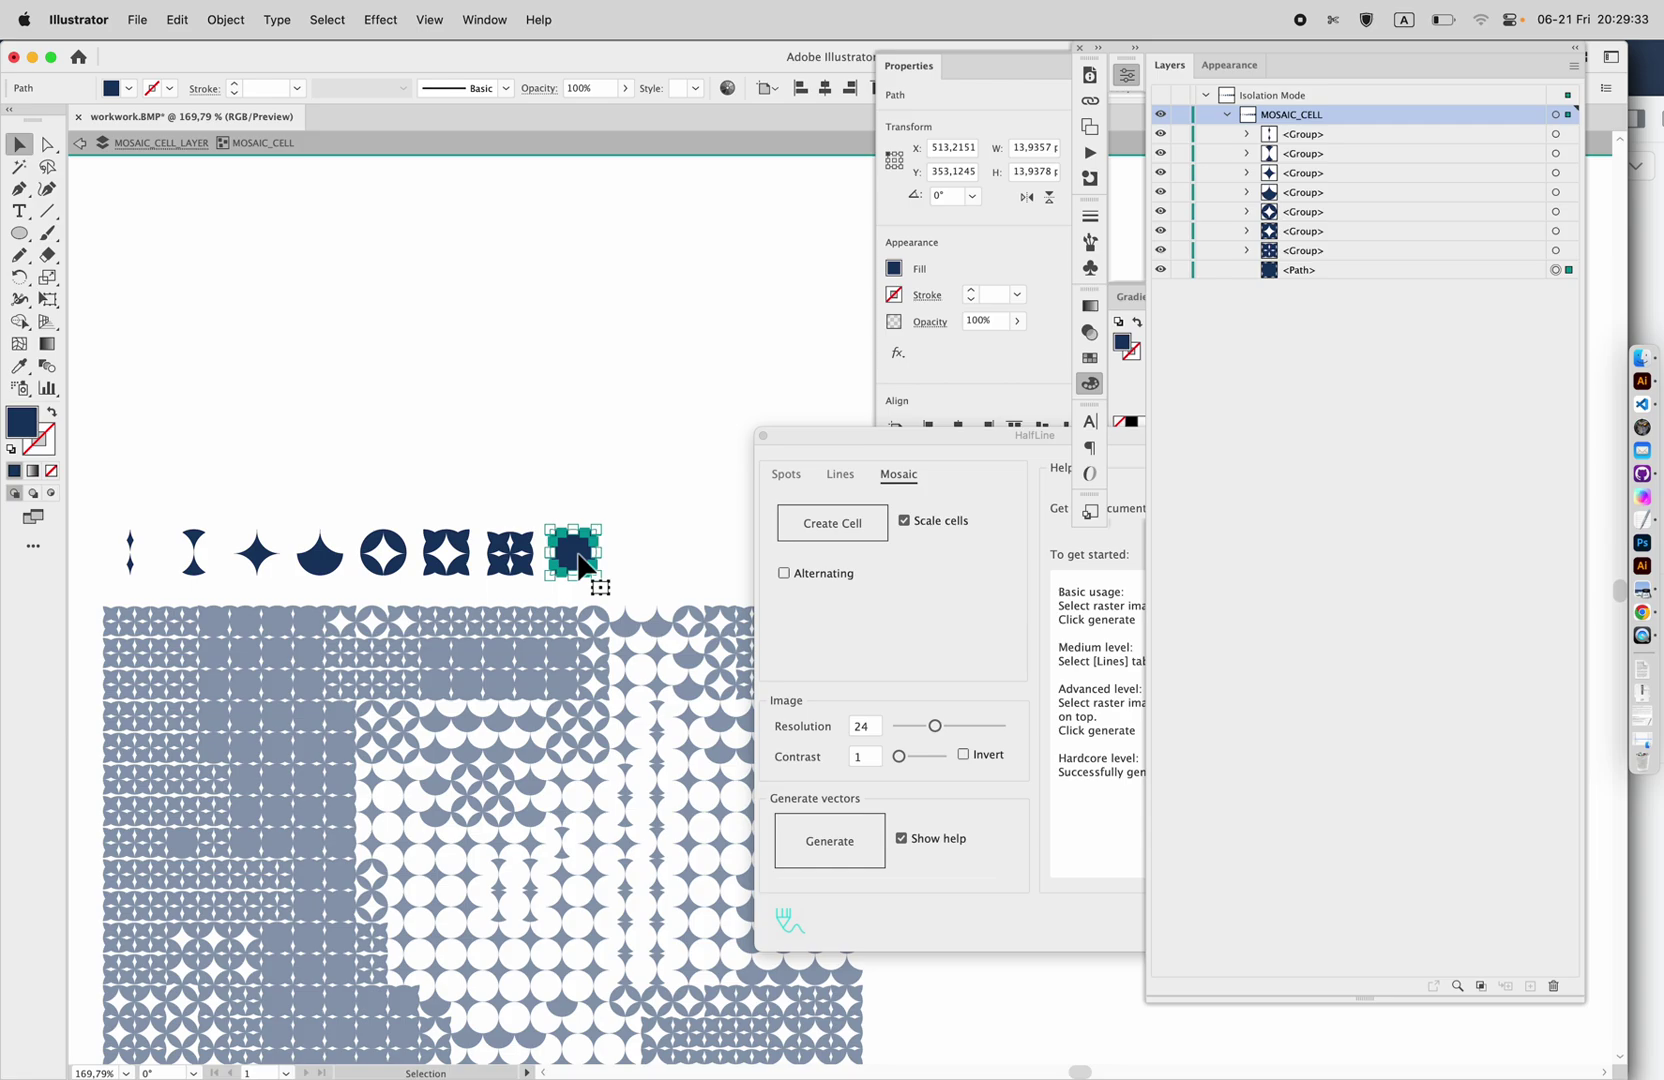
drag(649, 577, 110, 497)
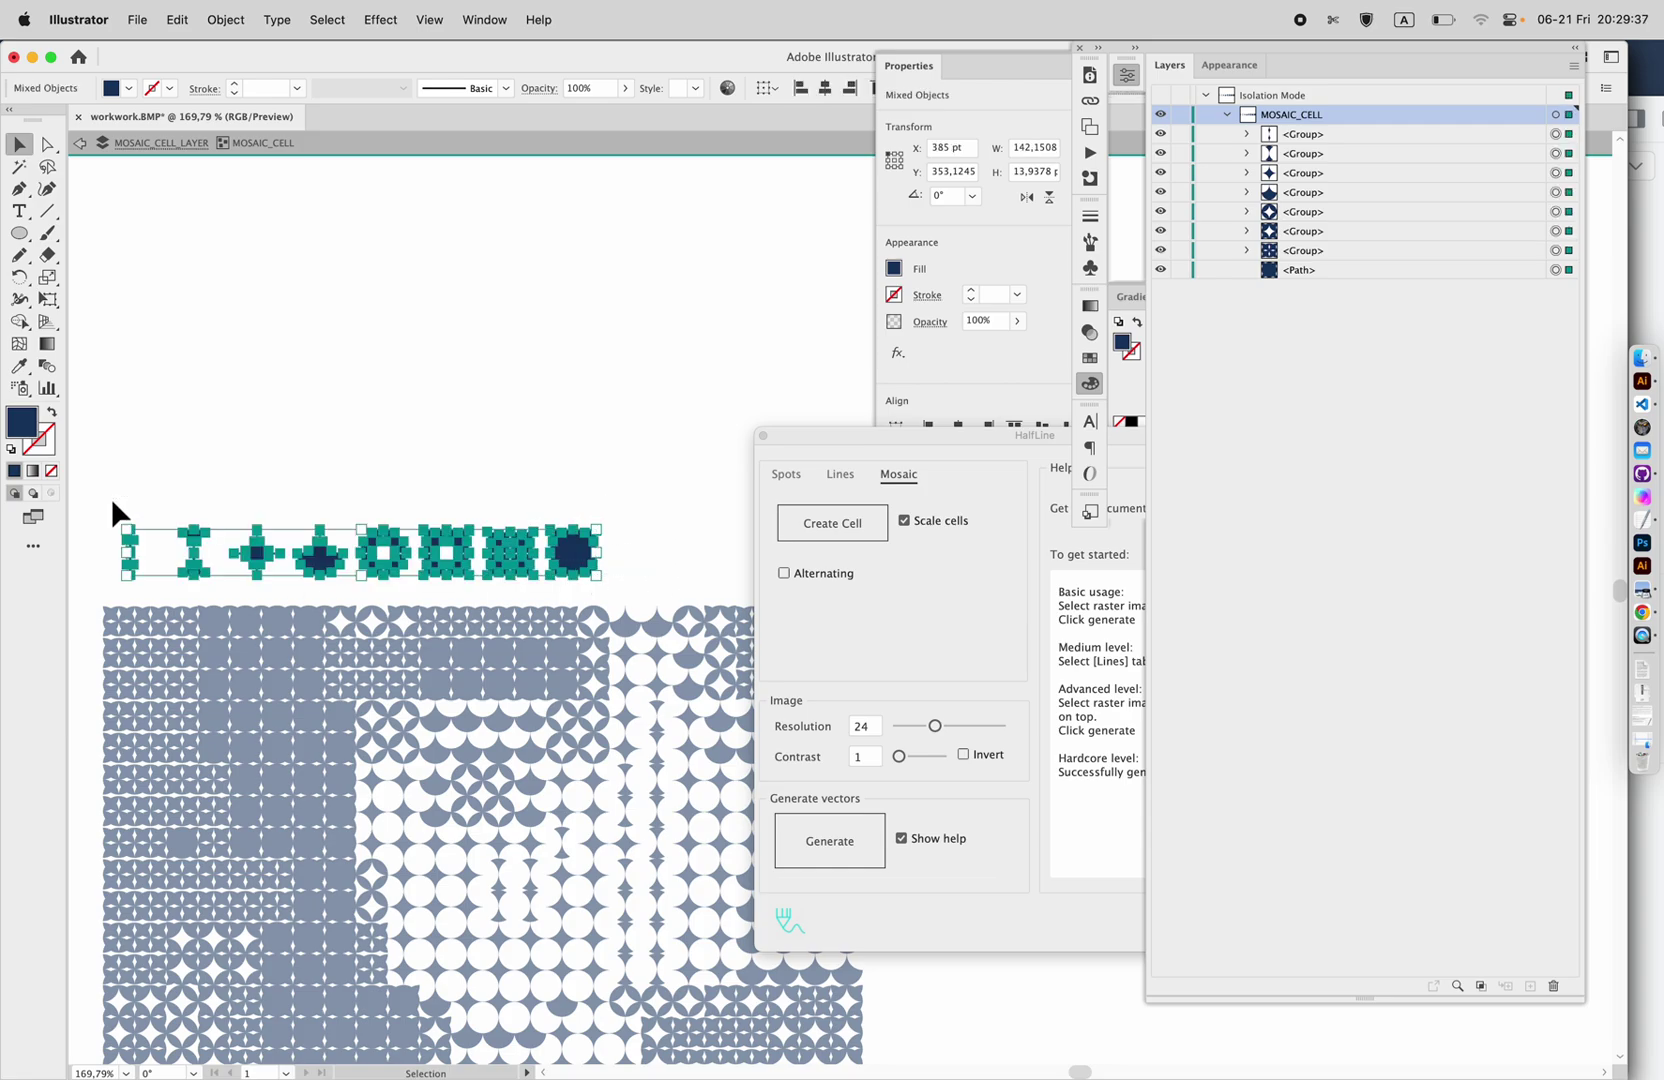
key(Delete)
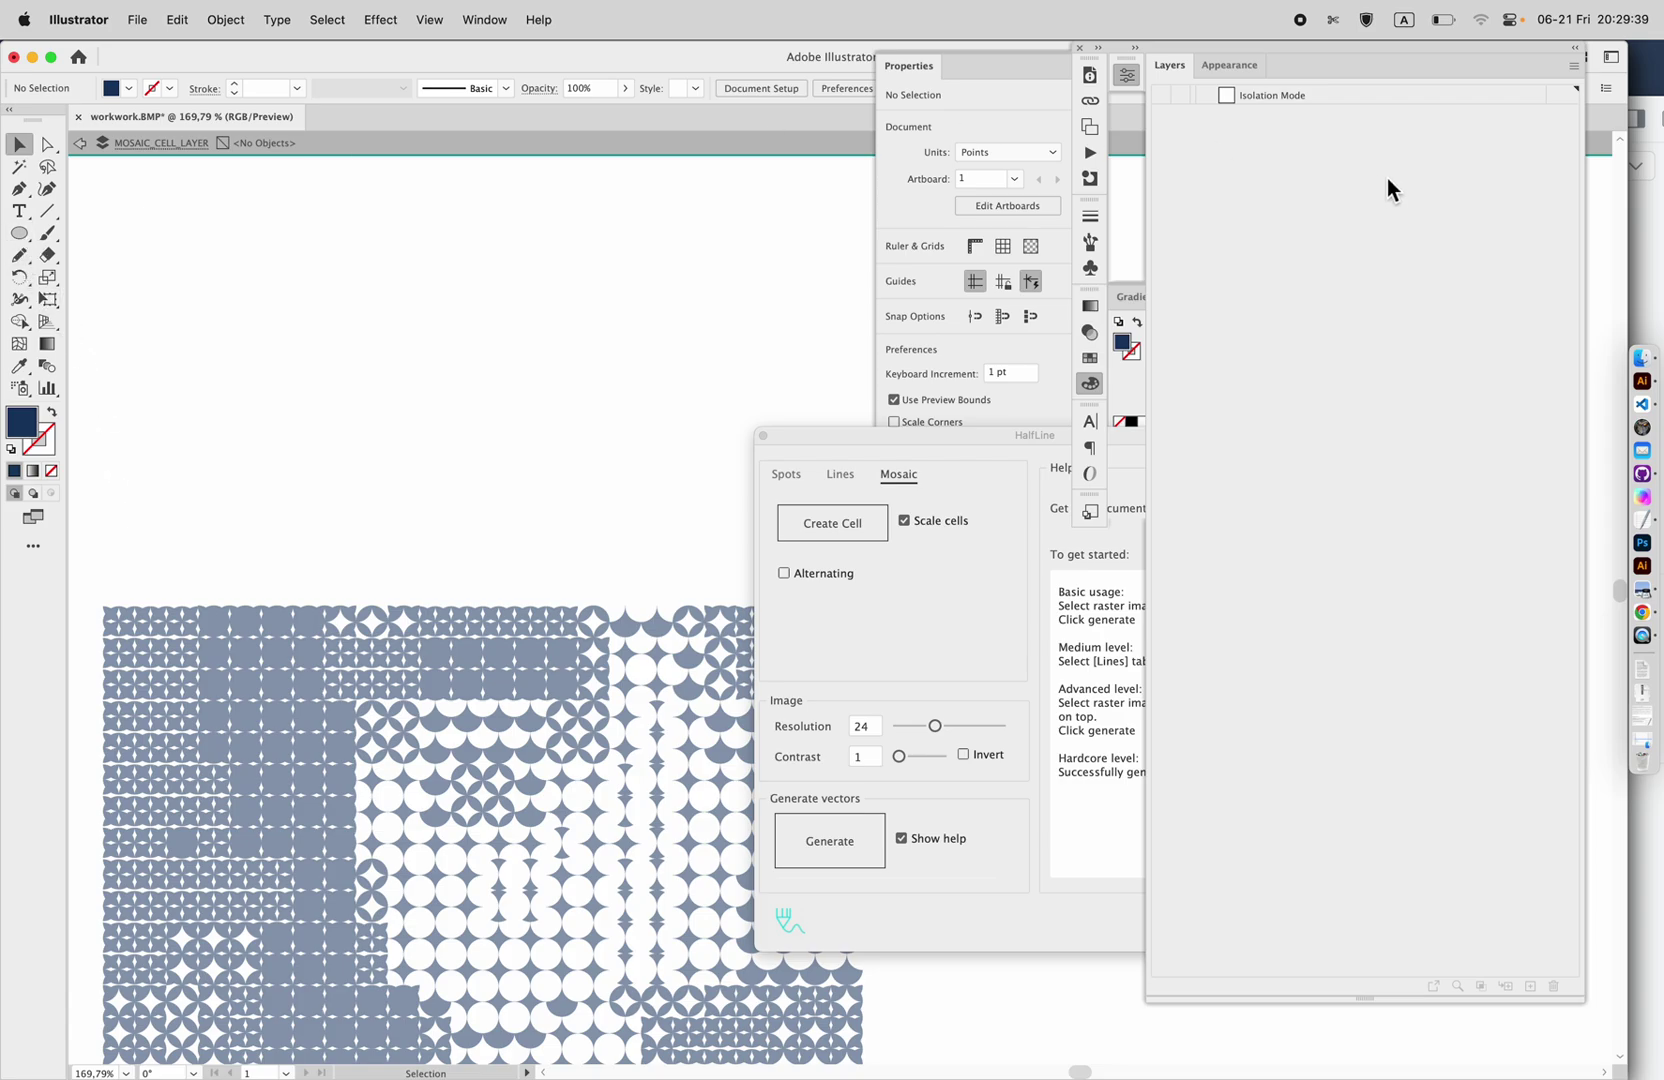
key(super+z)
click(516, 474)
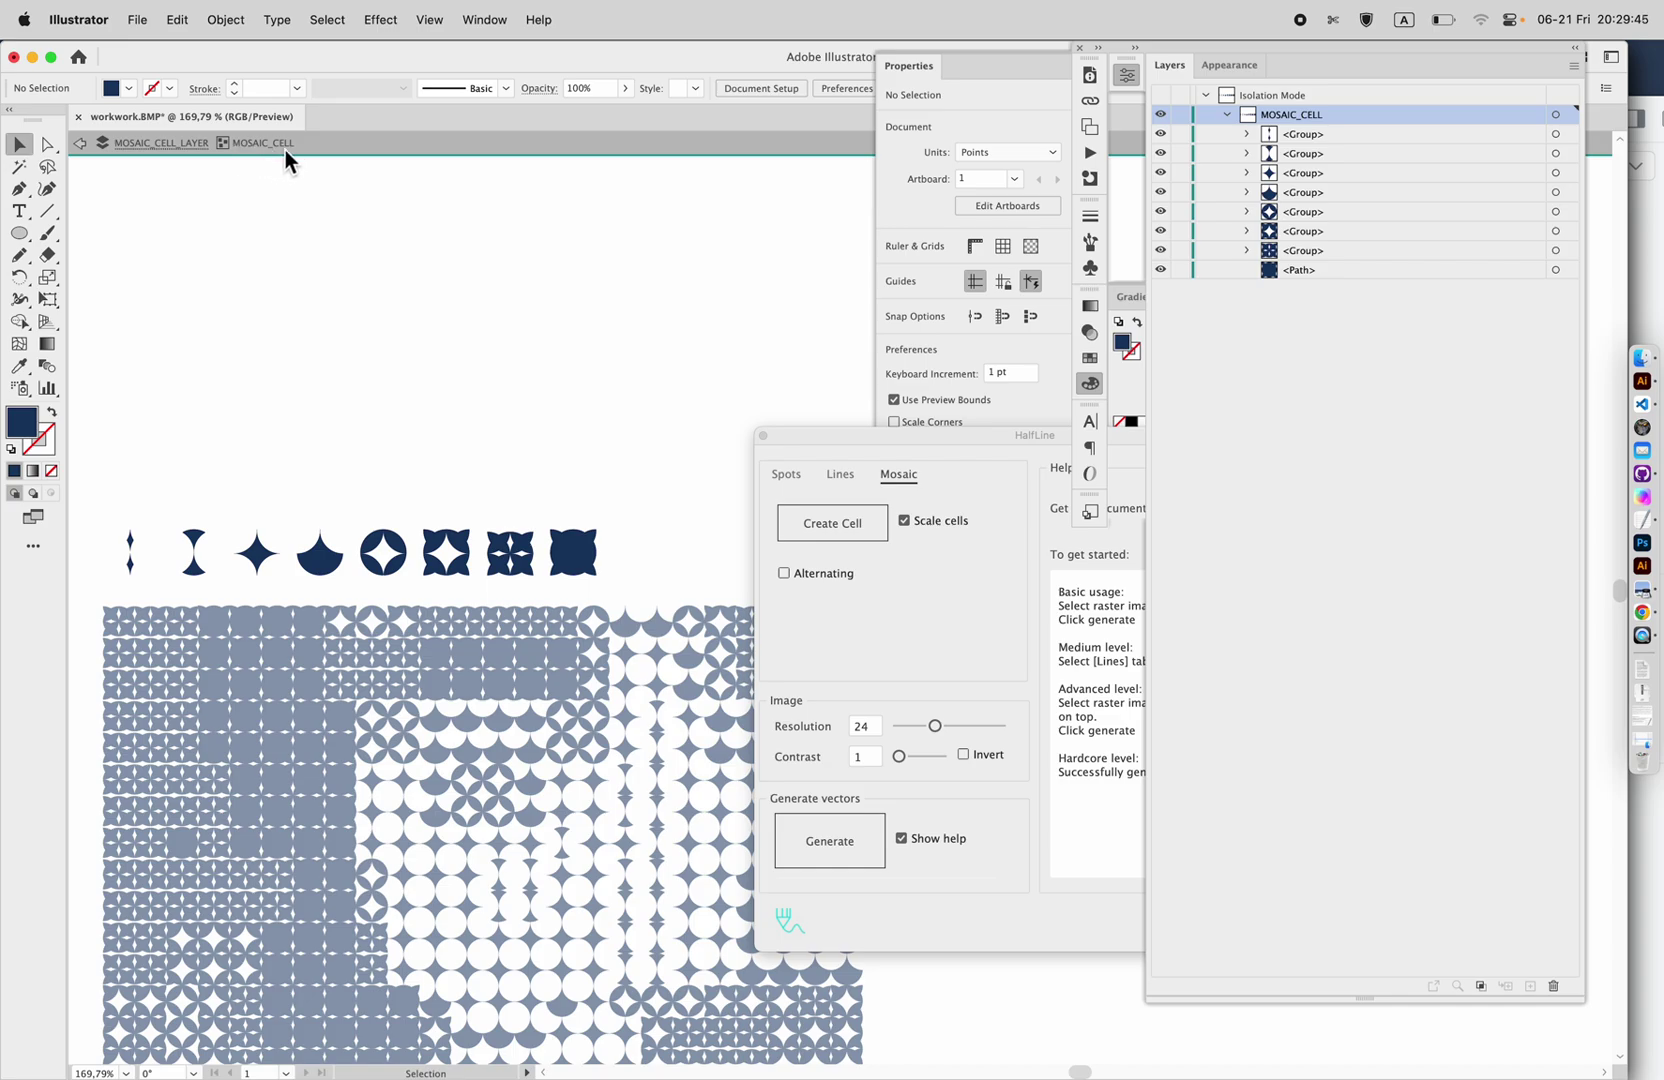
click(19, 233)
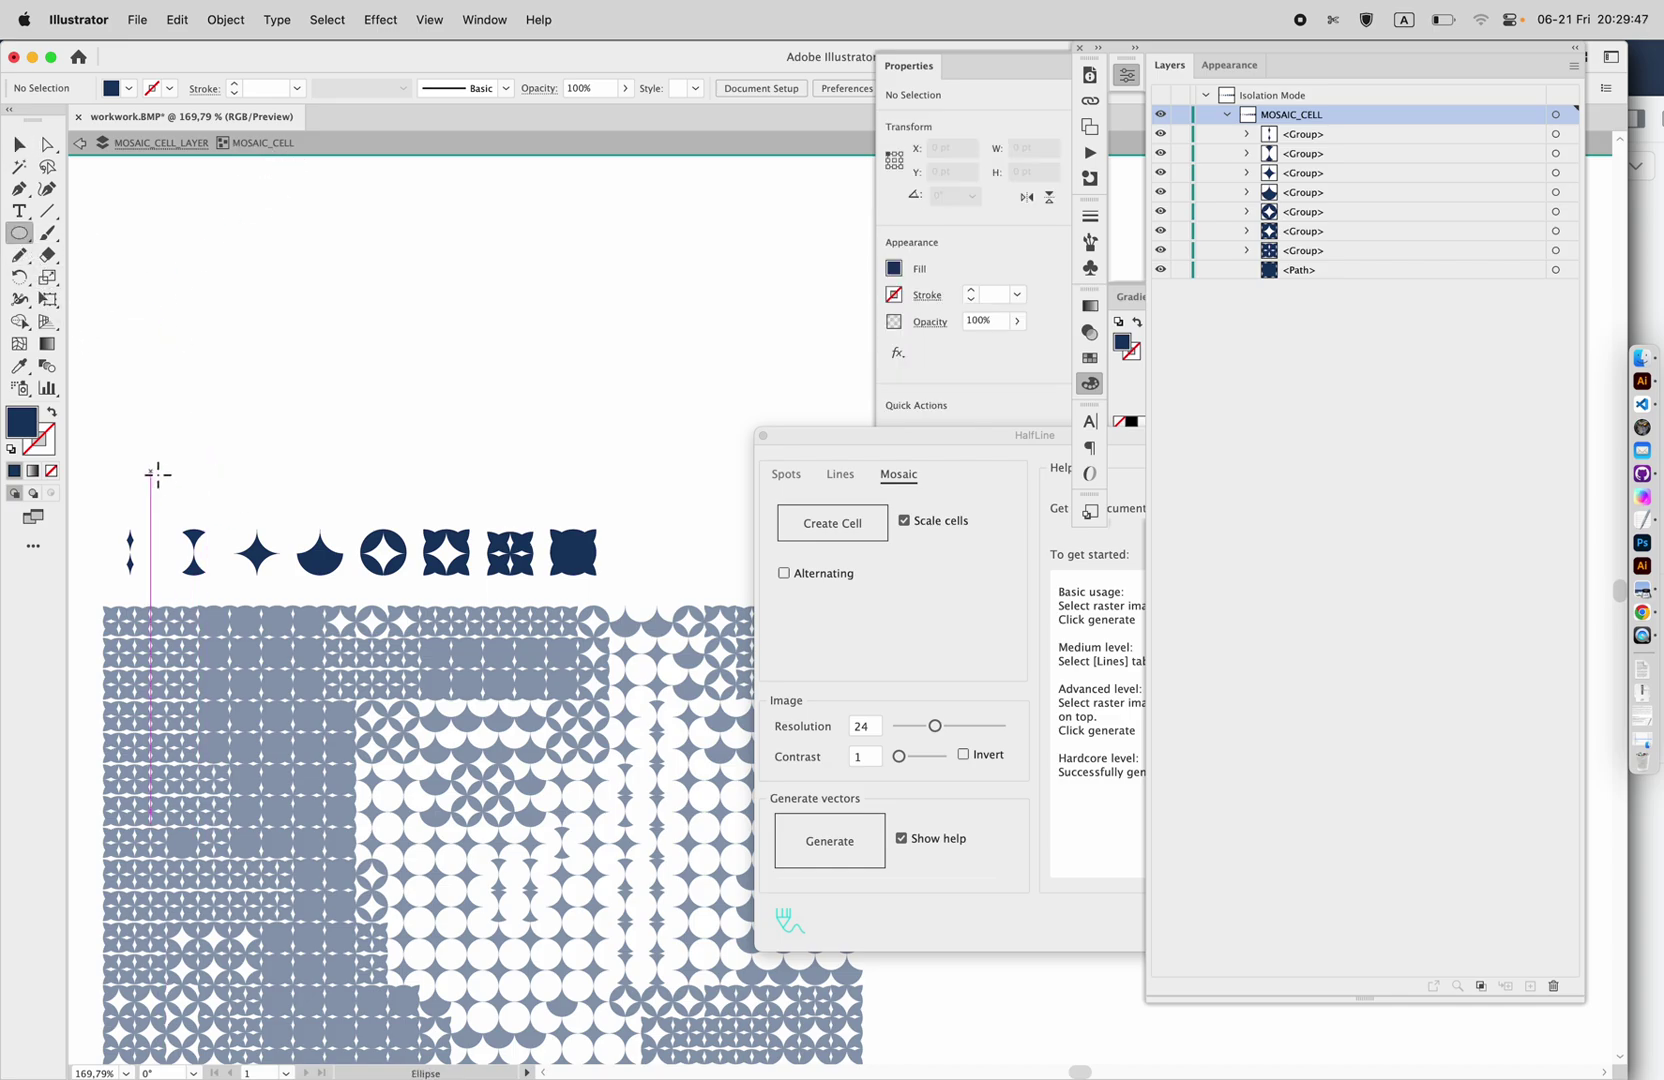
Draw a dark circle above the cell row and duplicate it into four circles.
drag(138, 462, 340, 480)
key(v)
click(228, 461)
click(165, 485)
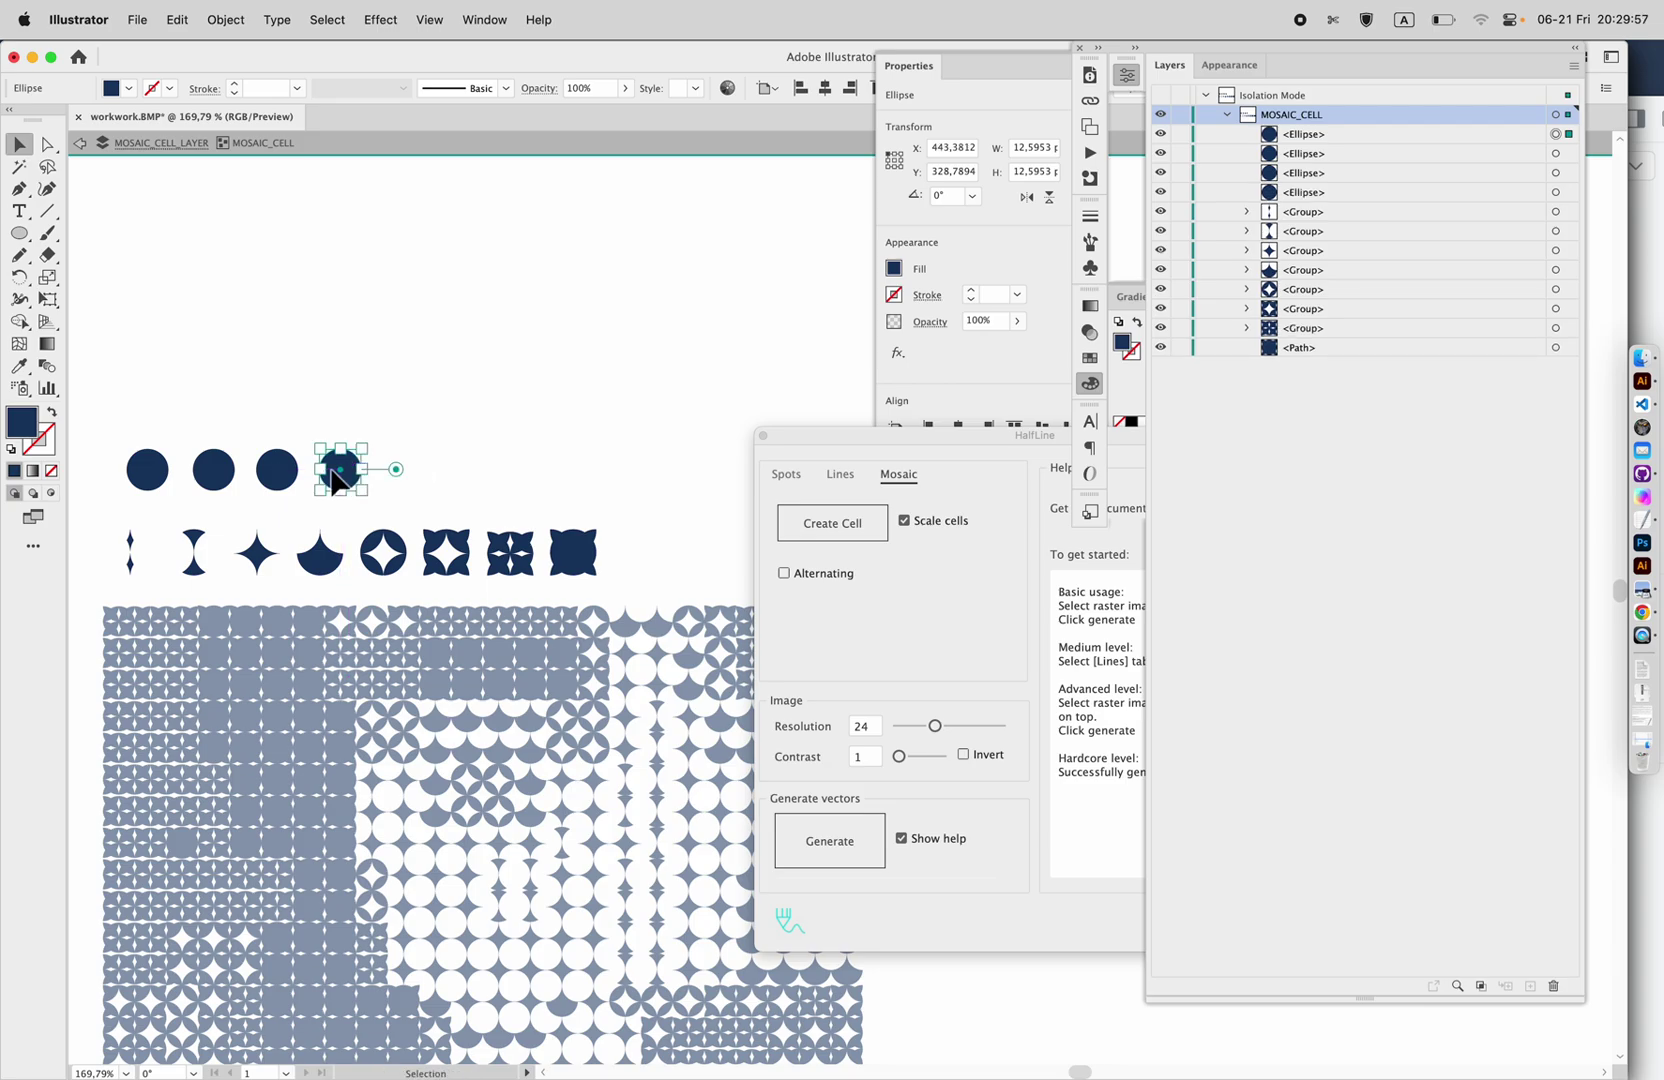
click(397, 428)
Erase the circles into a ring and two crescents, keeping one full disc.
key(shift+e)
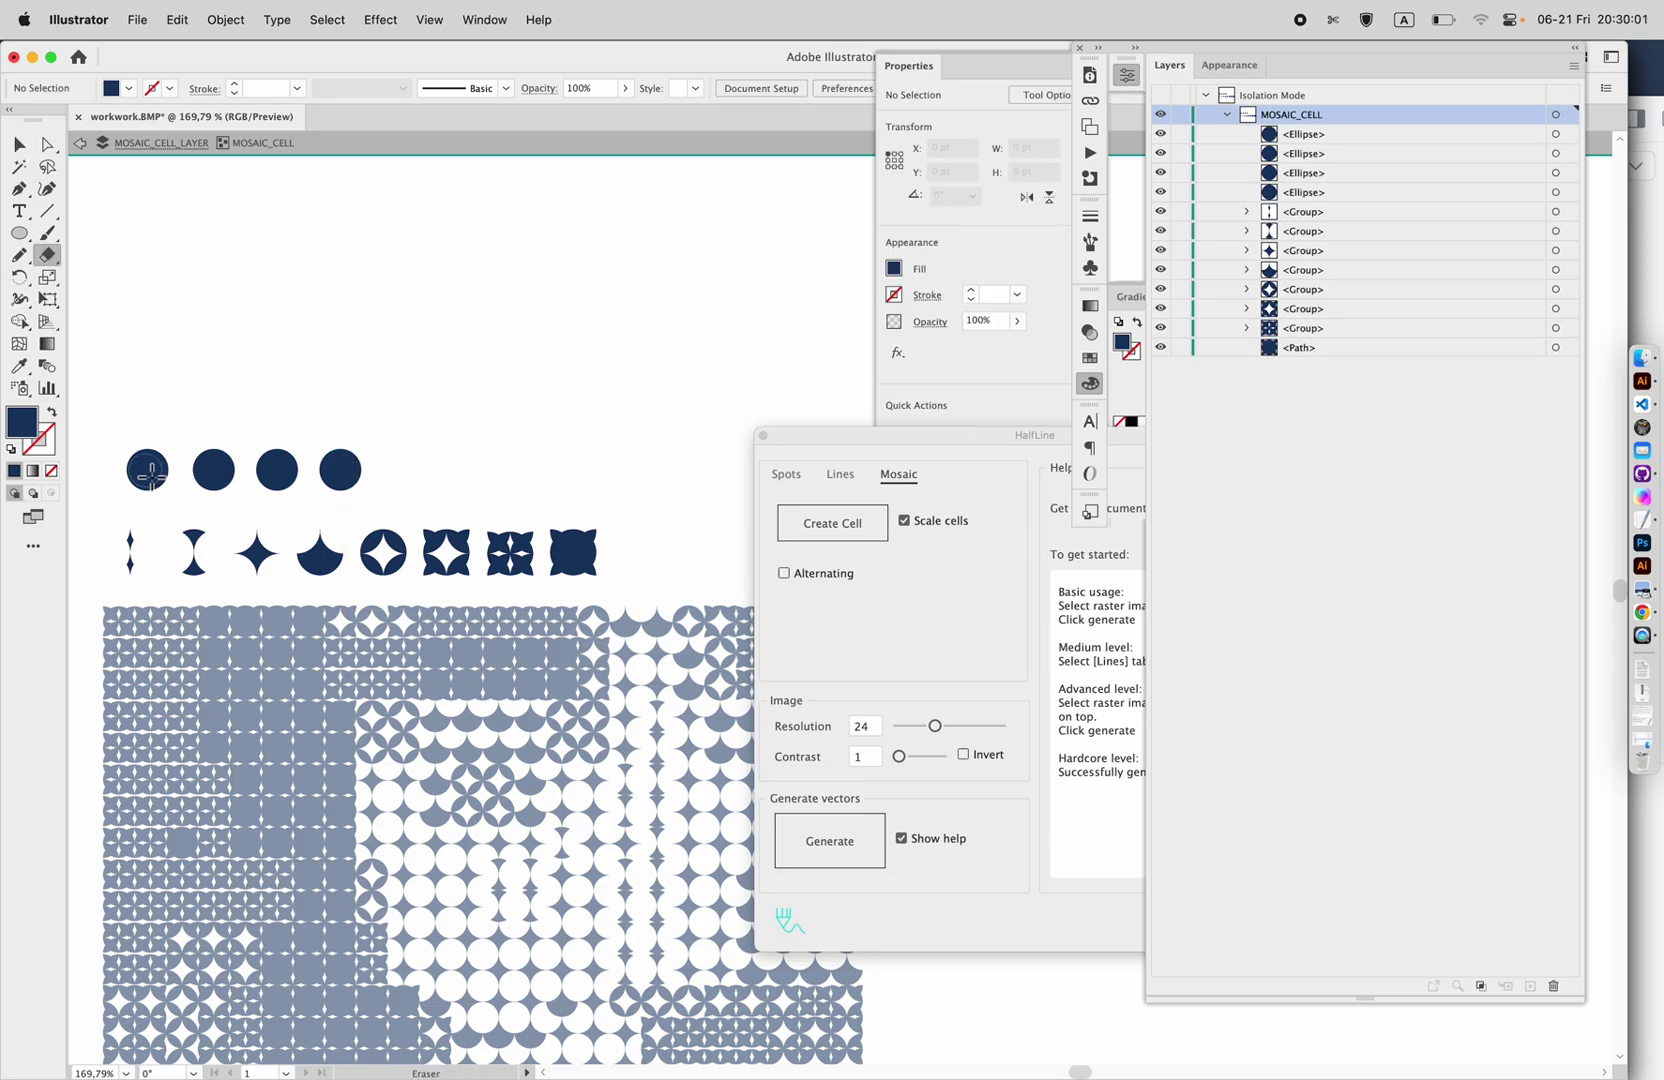
click(148, 470)
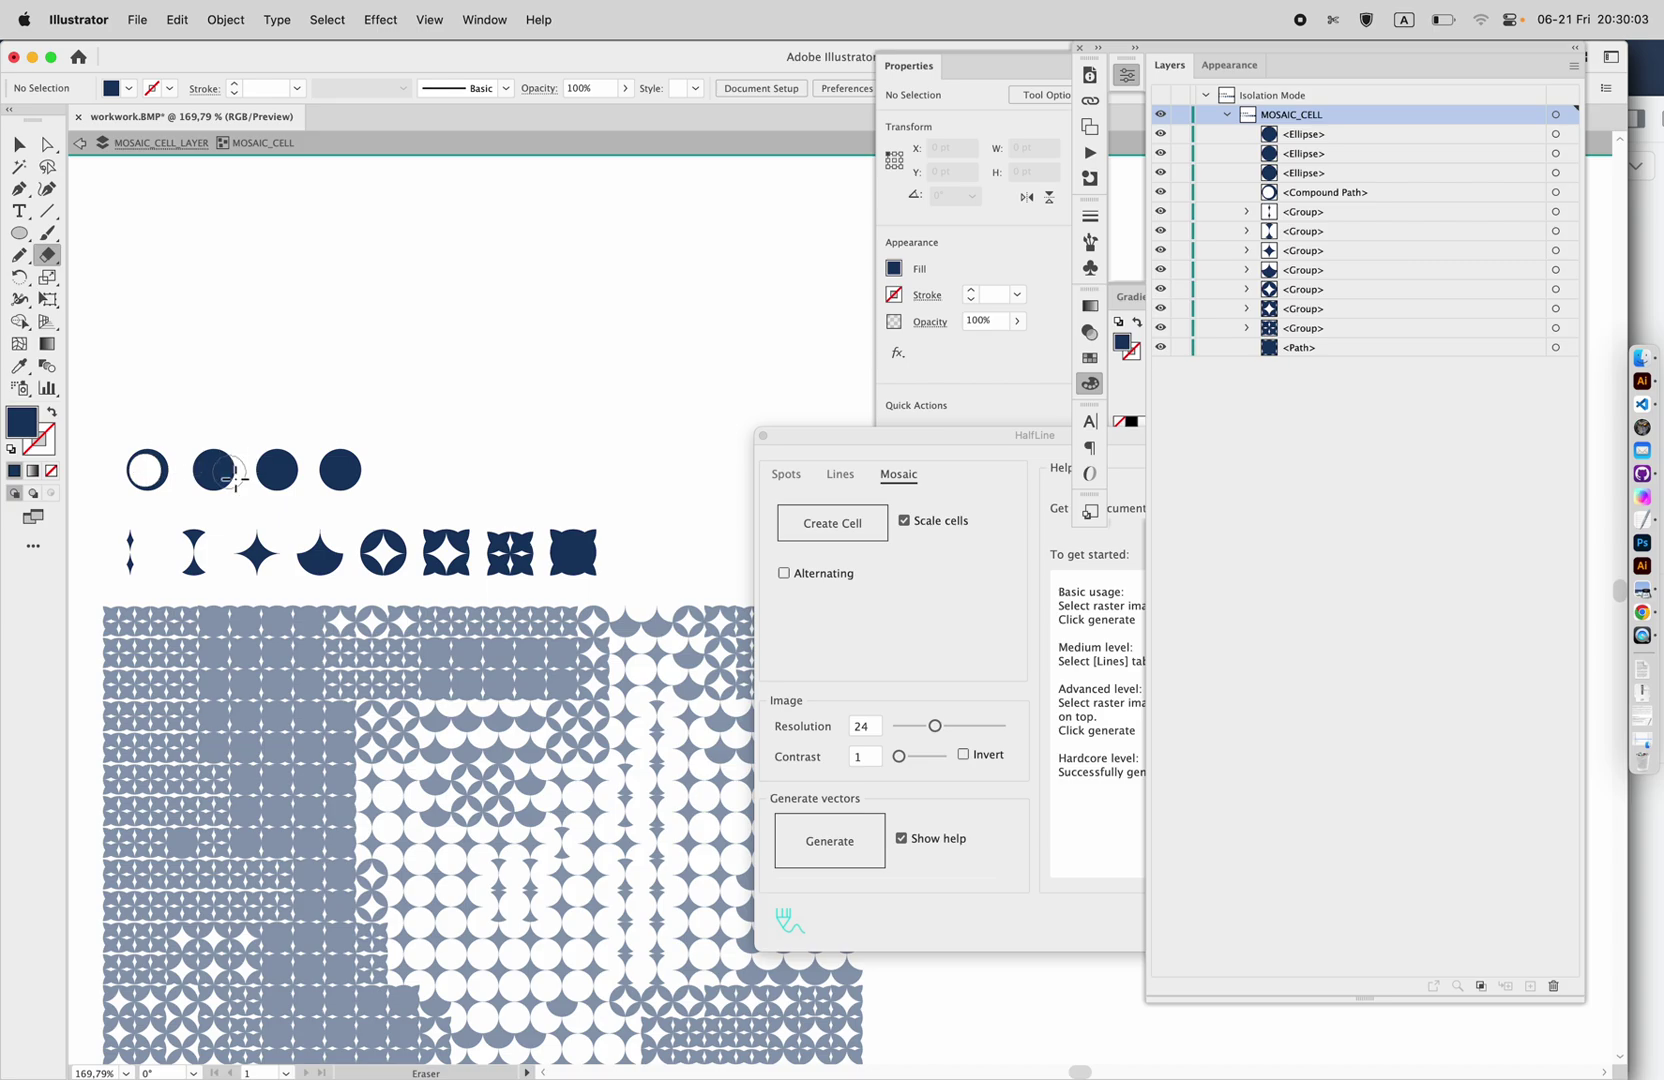
mouse_move(205, 452)
mouse_down()
mouse_move(208, 488)
mouse_move(258, 460)
mouse_move(260, 490)
mouse_up()
key(super+z)
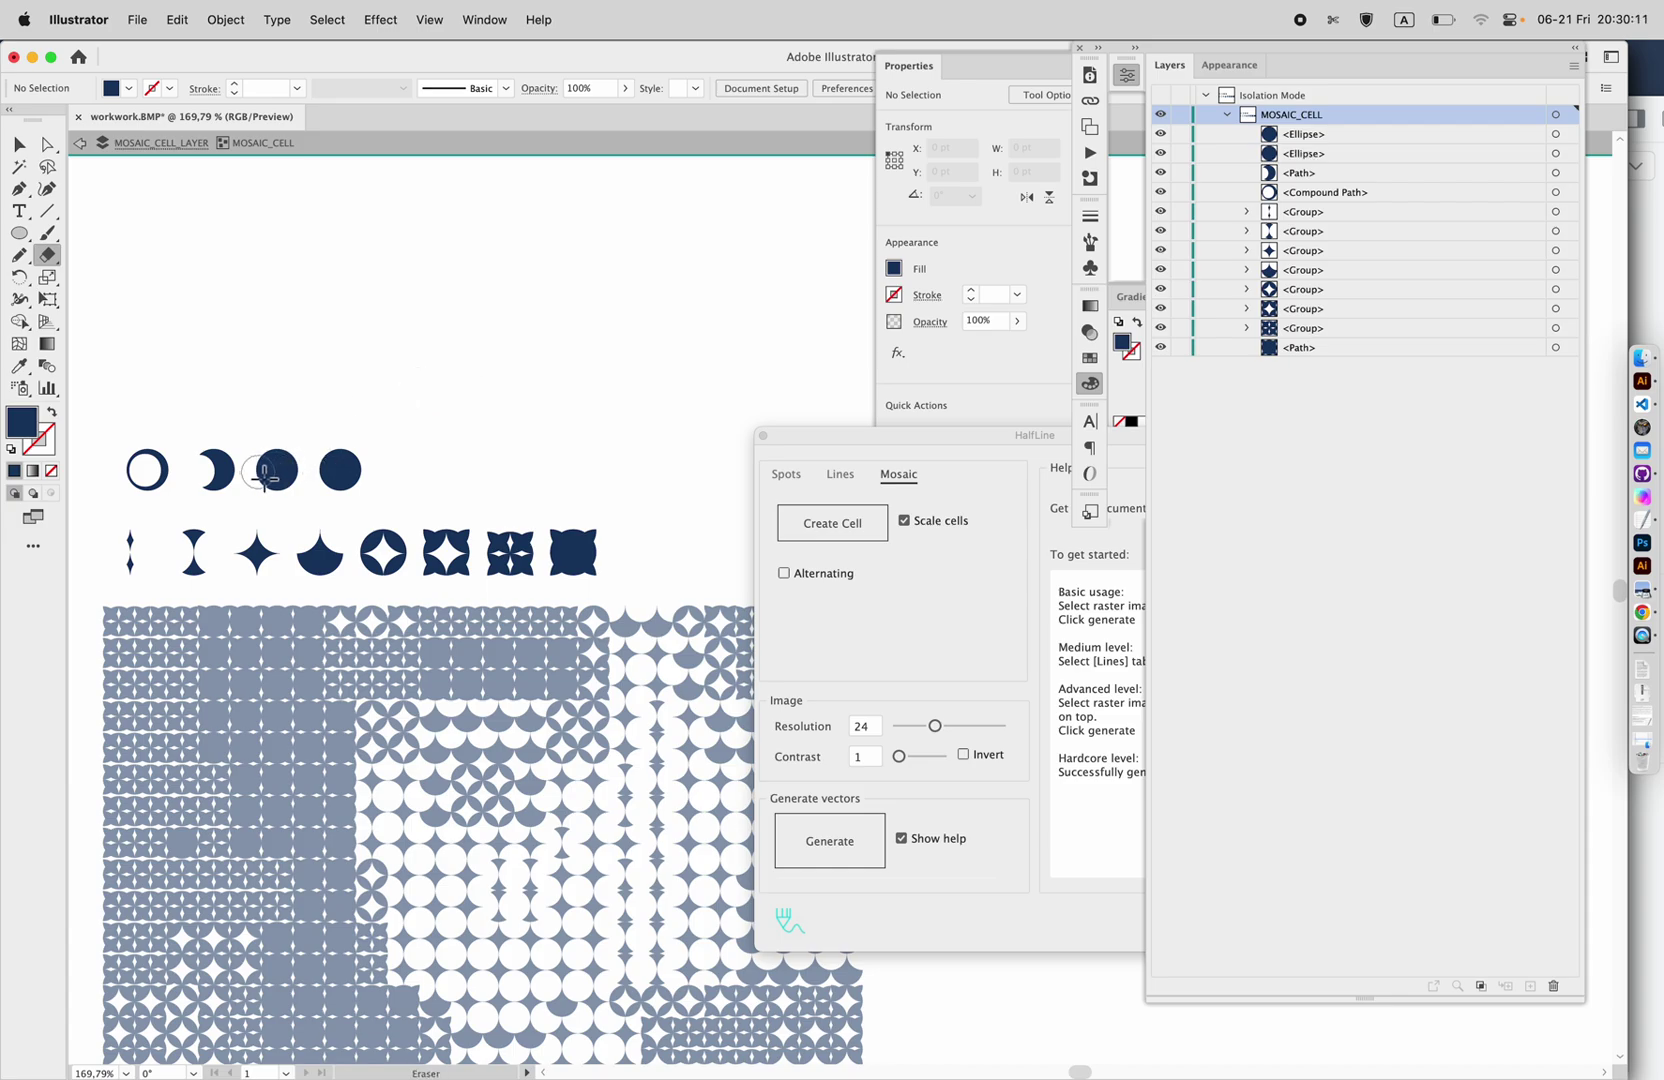
drag(262, 475, 256, 488)
Delete the eight default cell shapes and select the four moon shapes.
click(19, 144)
drag(641, 582, 97, 507)
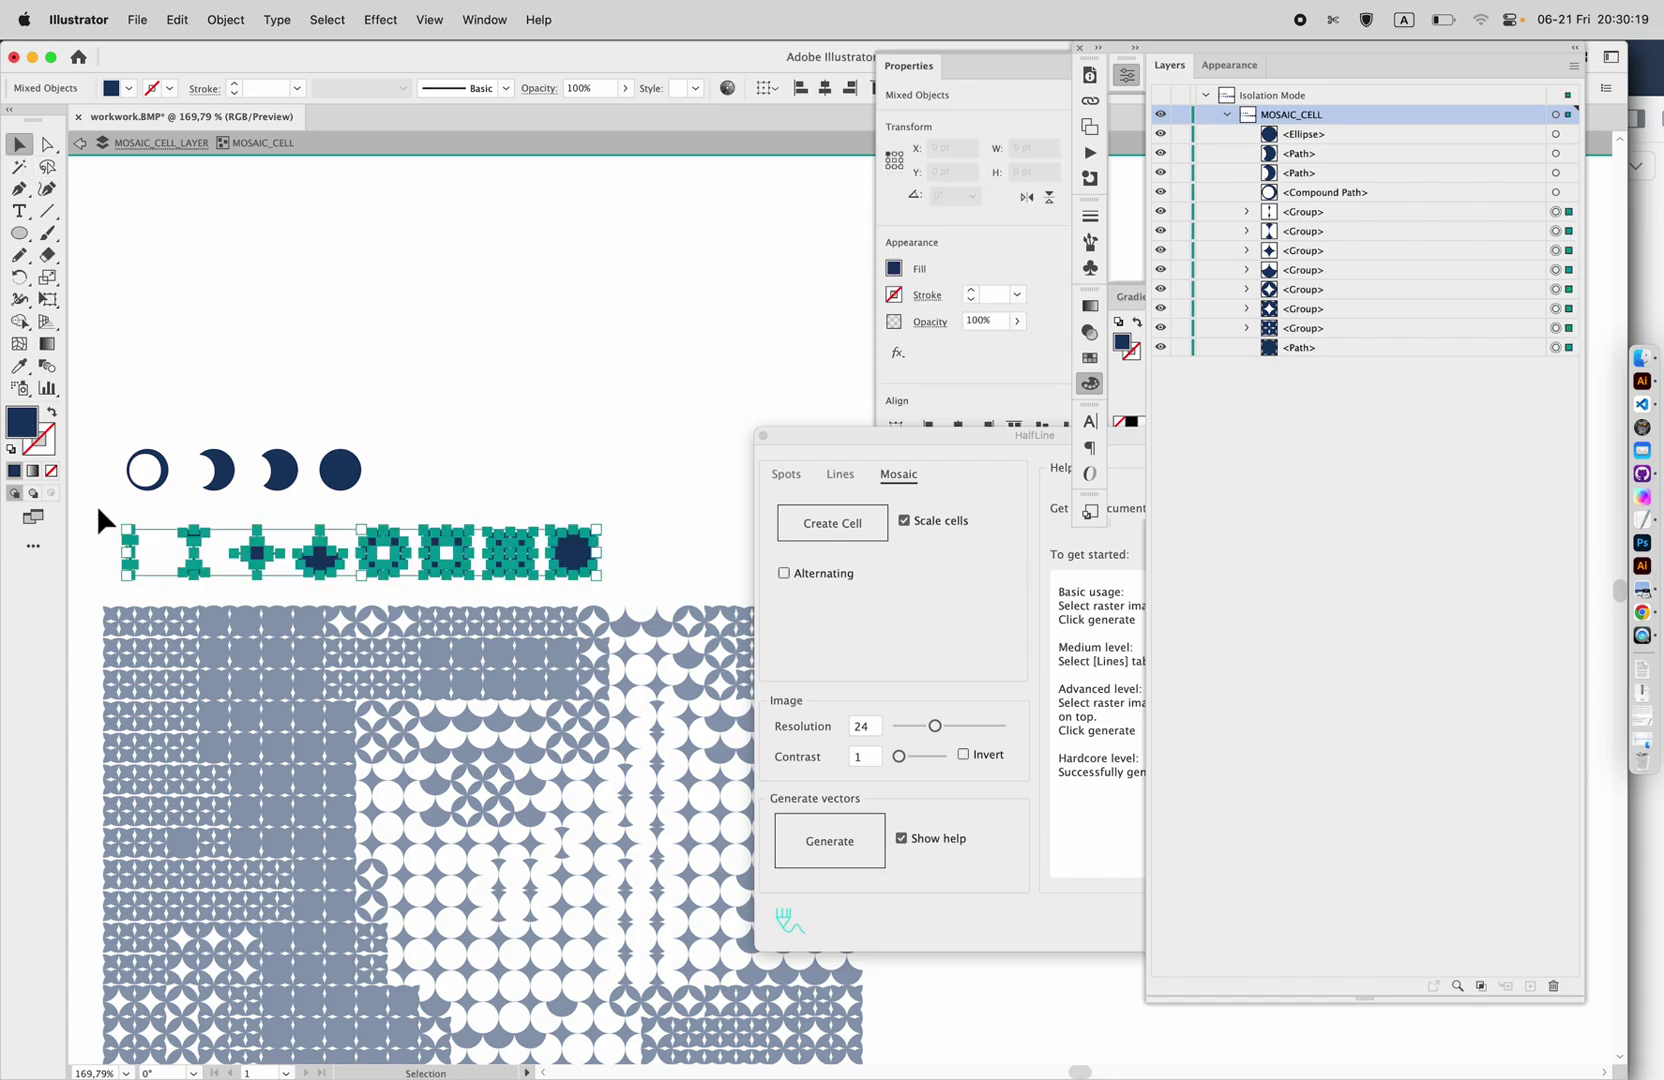
key(Delete)
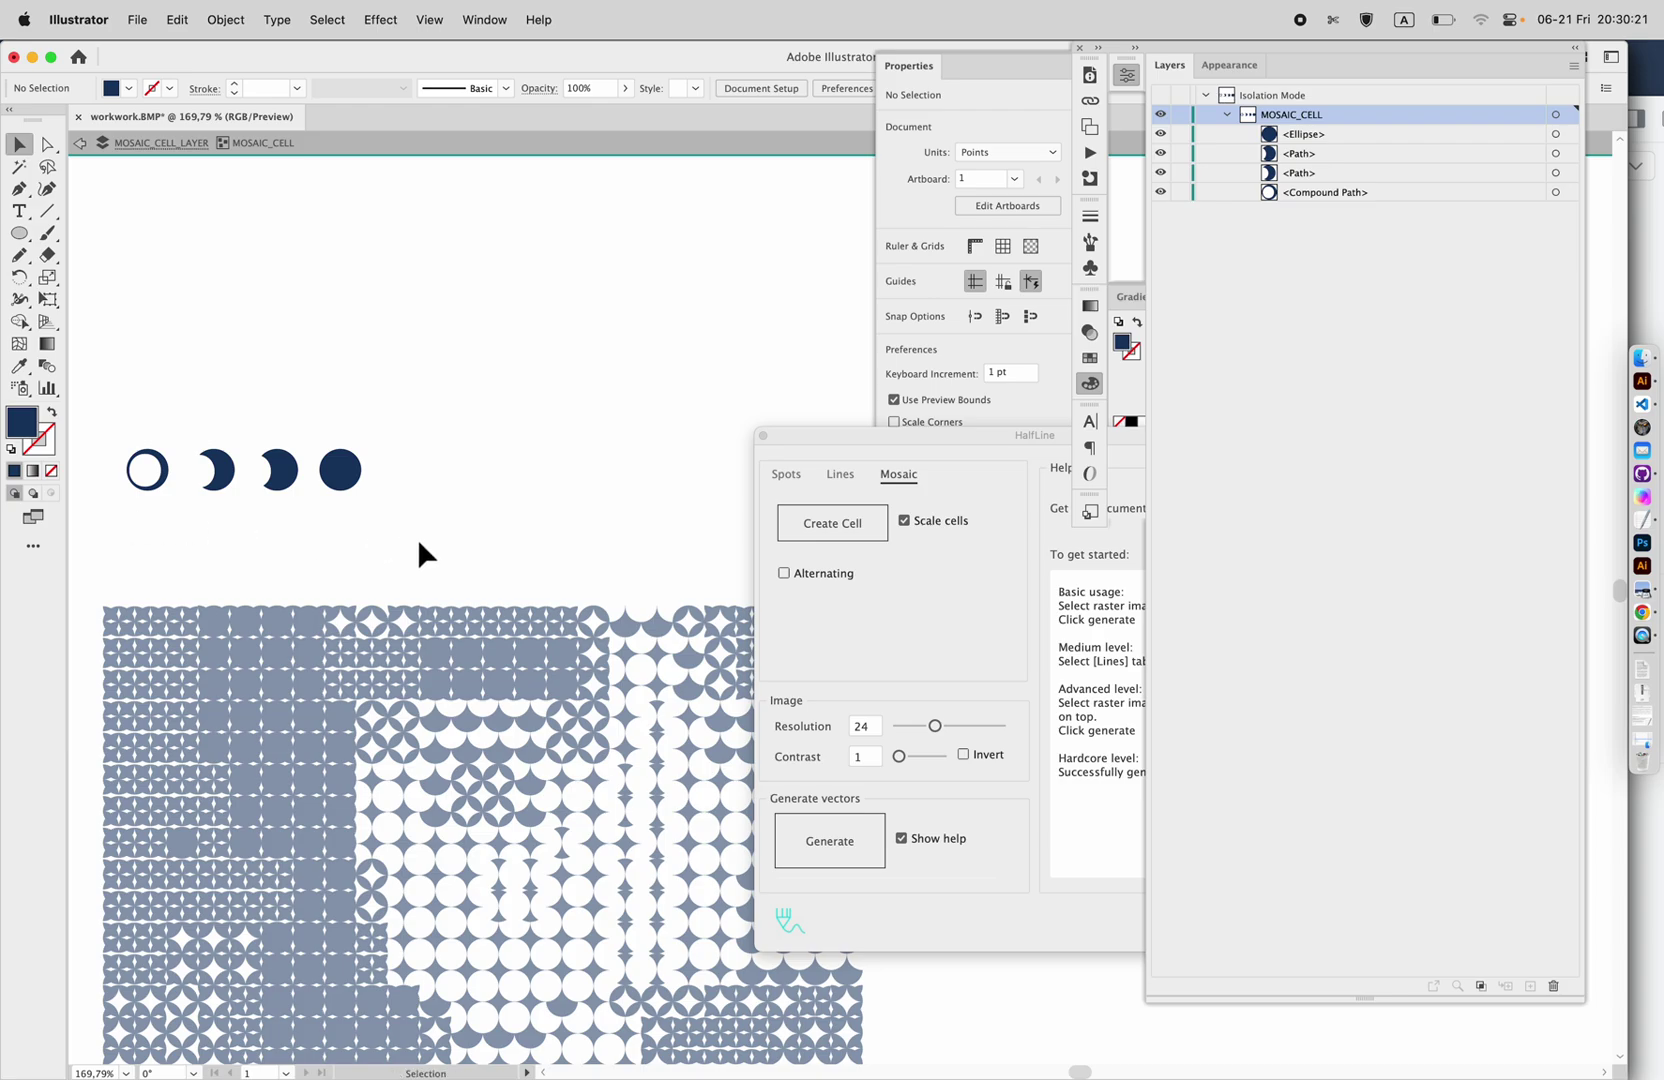
drag(417, 538, 185, 420)
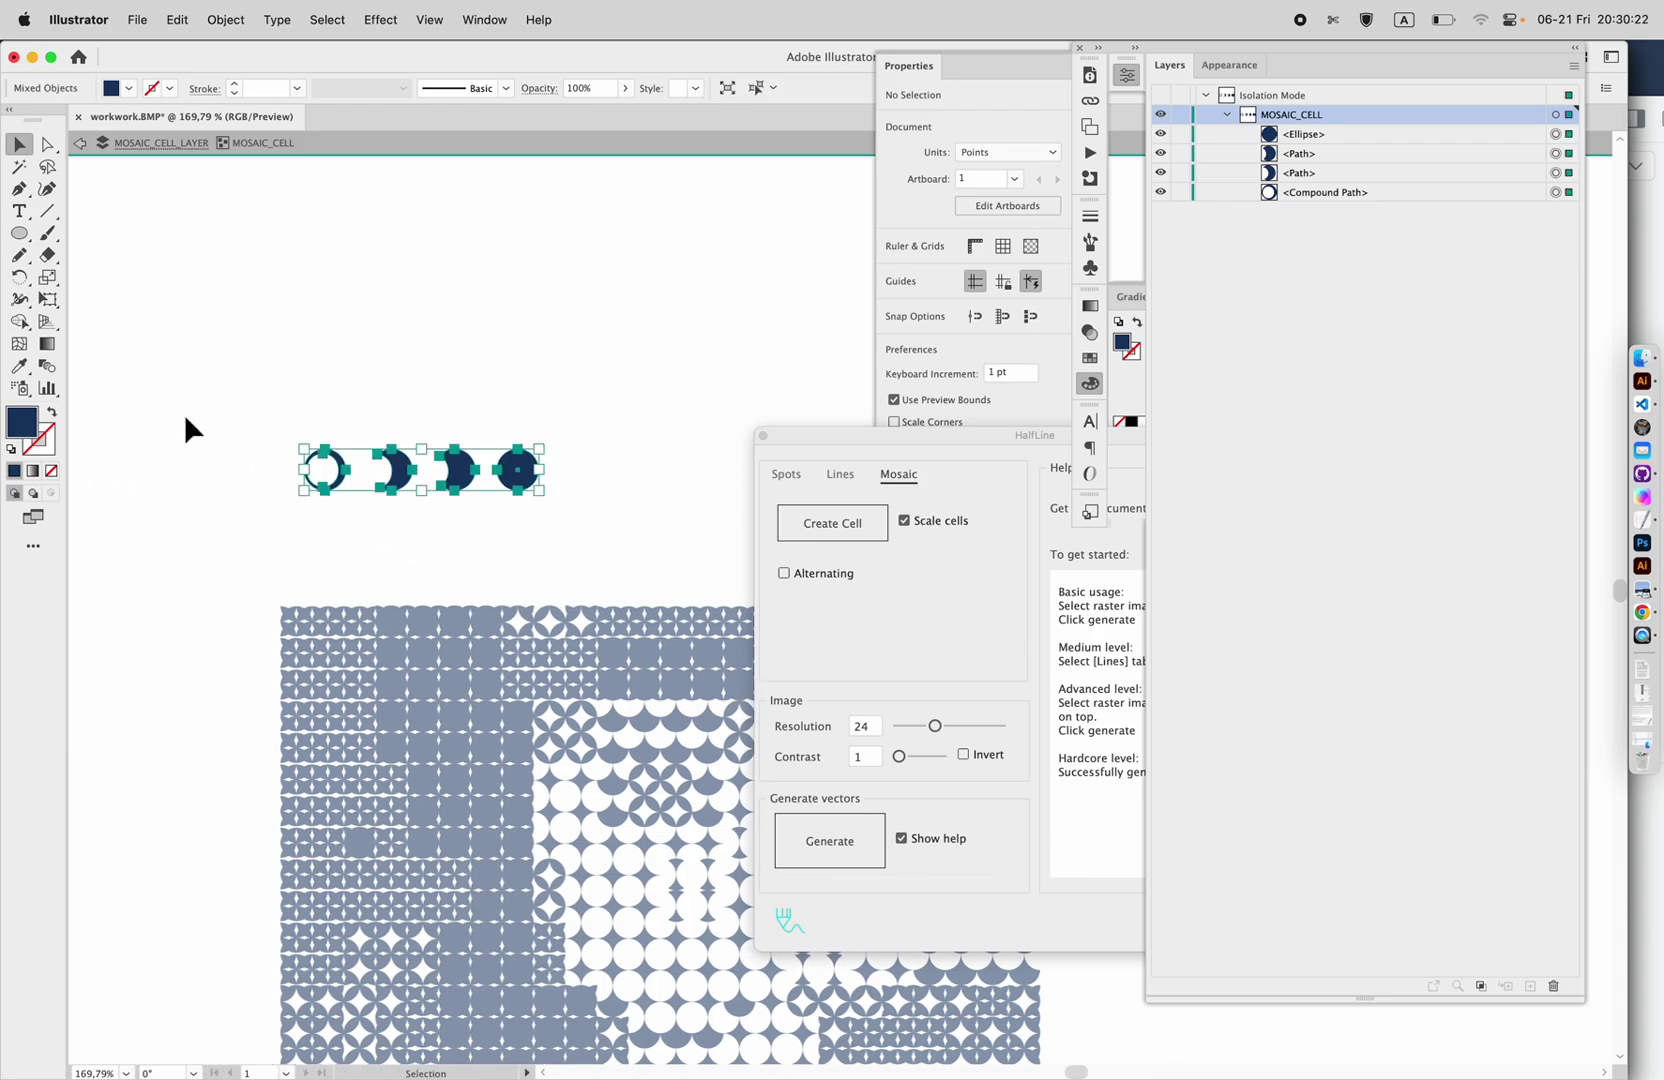
Fill the four moon-phase cells with orange E2A60E.
double_click(30, 437)
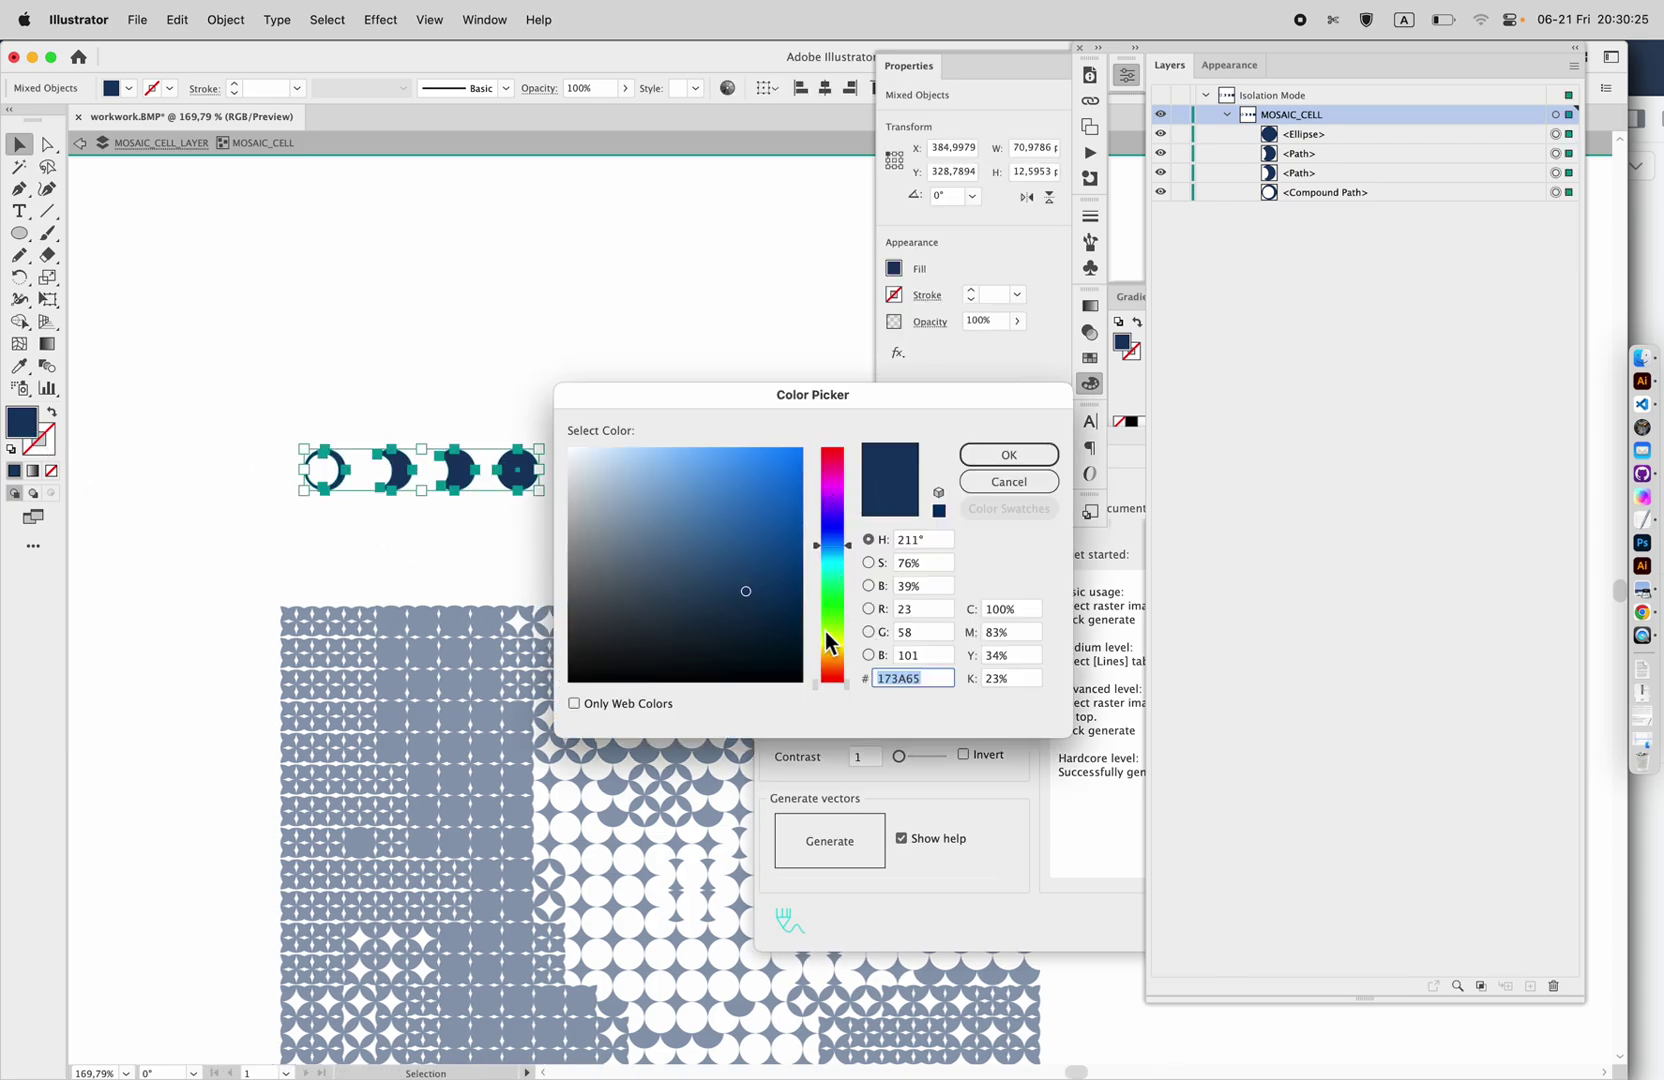
click(828, 655)
mouse_move(793, 527)
mouse_down()
mouse_move(812, 522)
mouse_move(795, 479)
mouse_up()
click(980, 458)
click(602, 415)
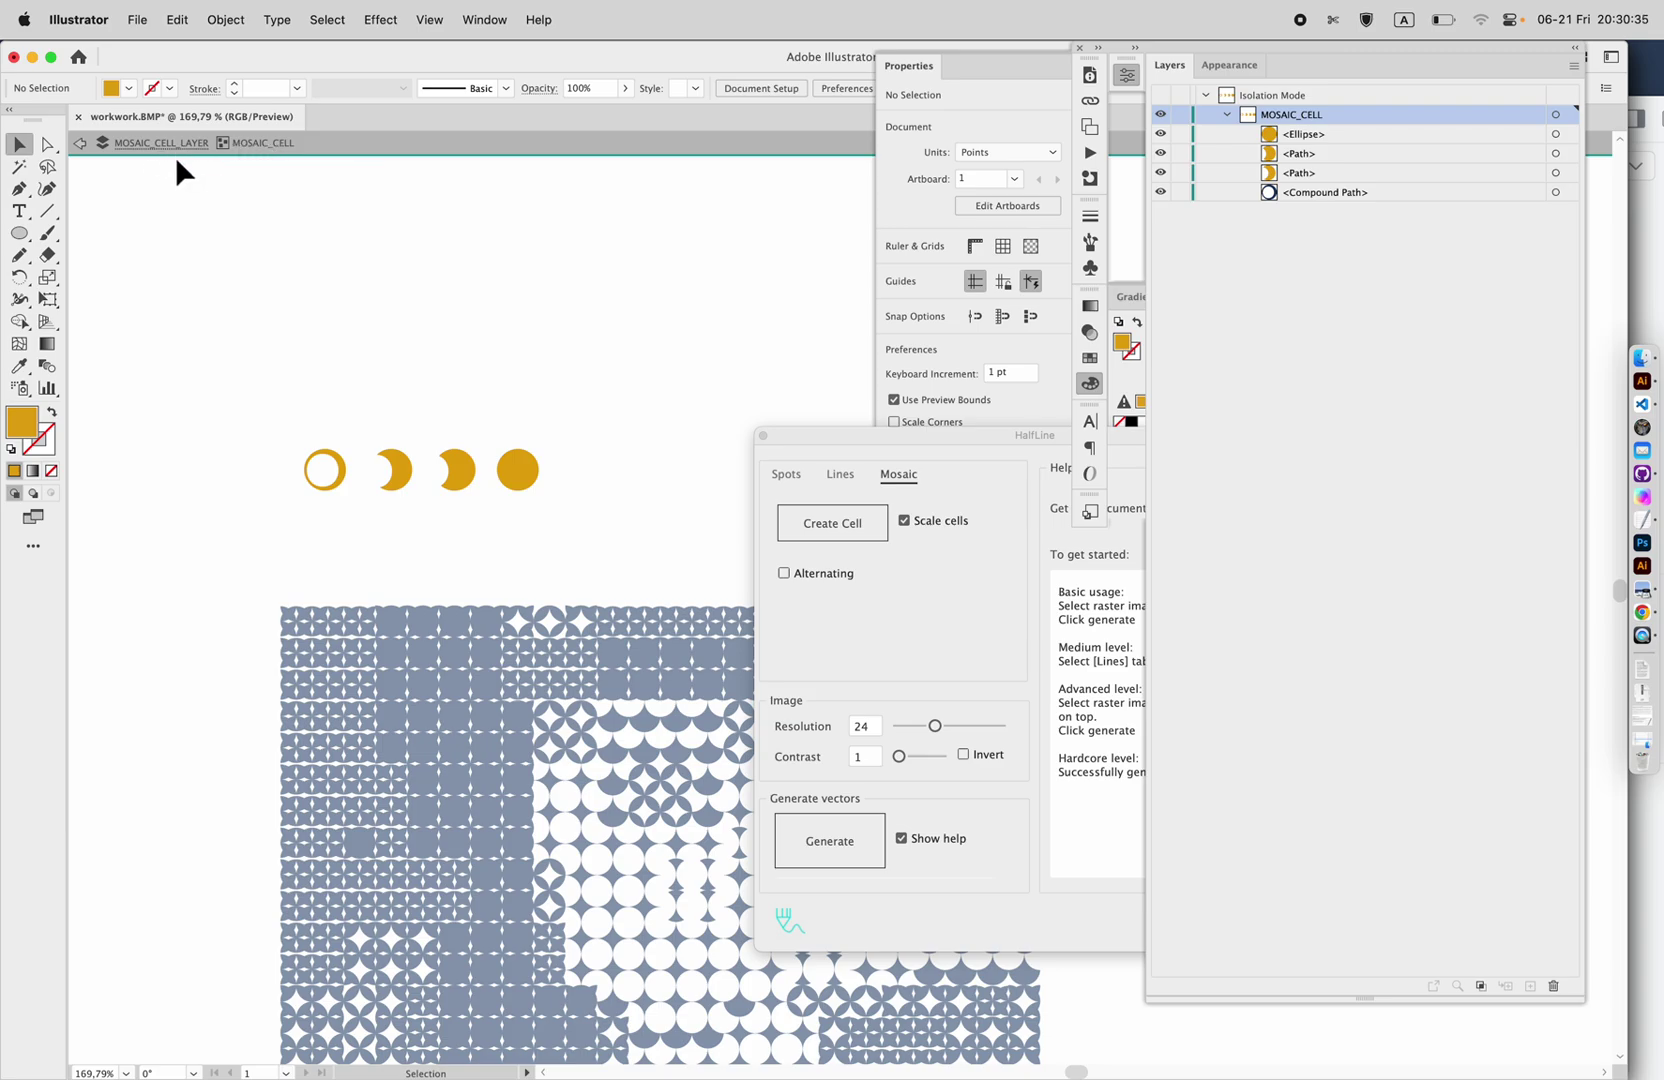
Exit Isolation Mode on the moon cell group.
double_click(172, 194)
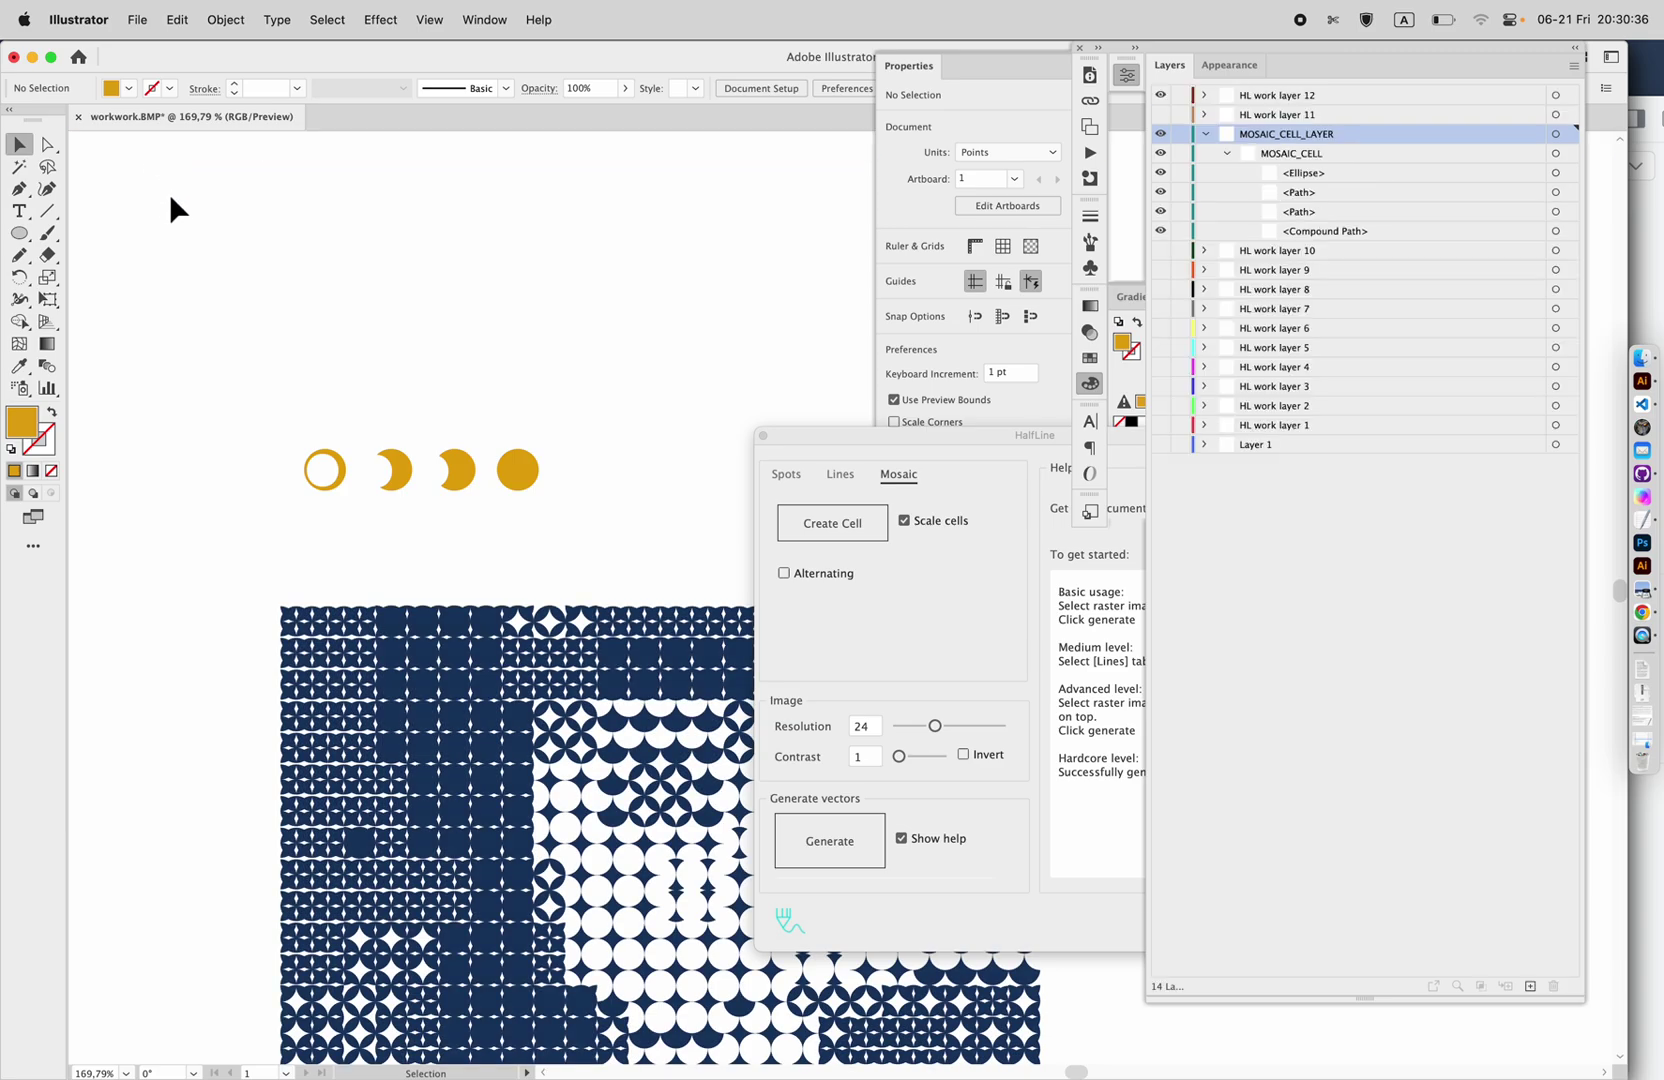
click(453, 478)
click(600, 395)
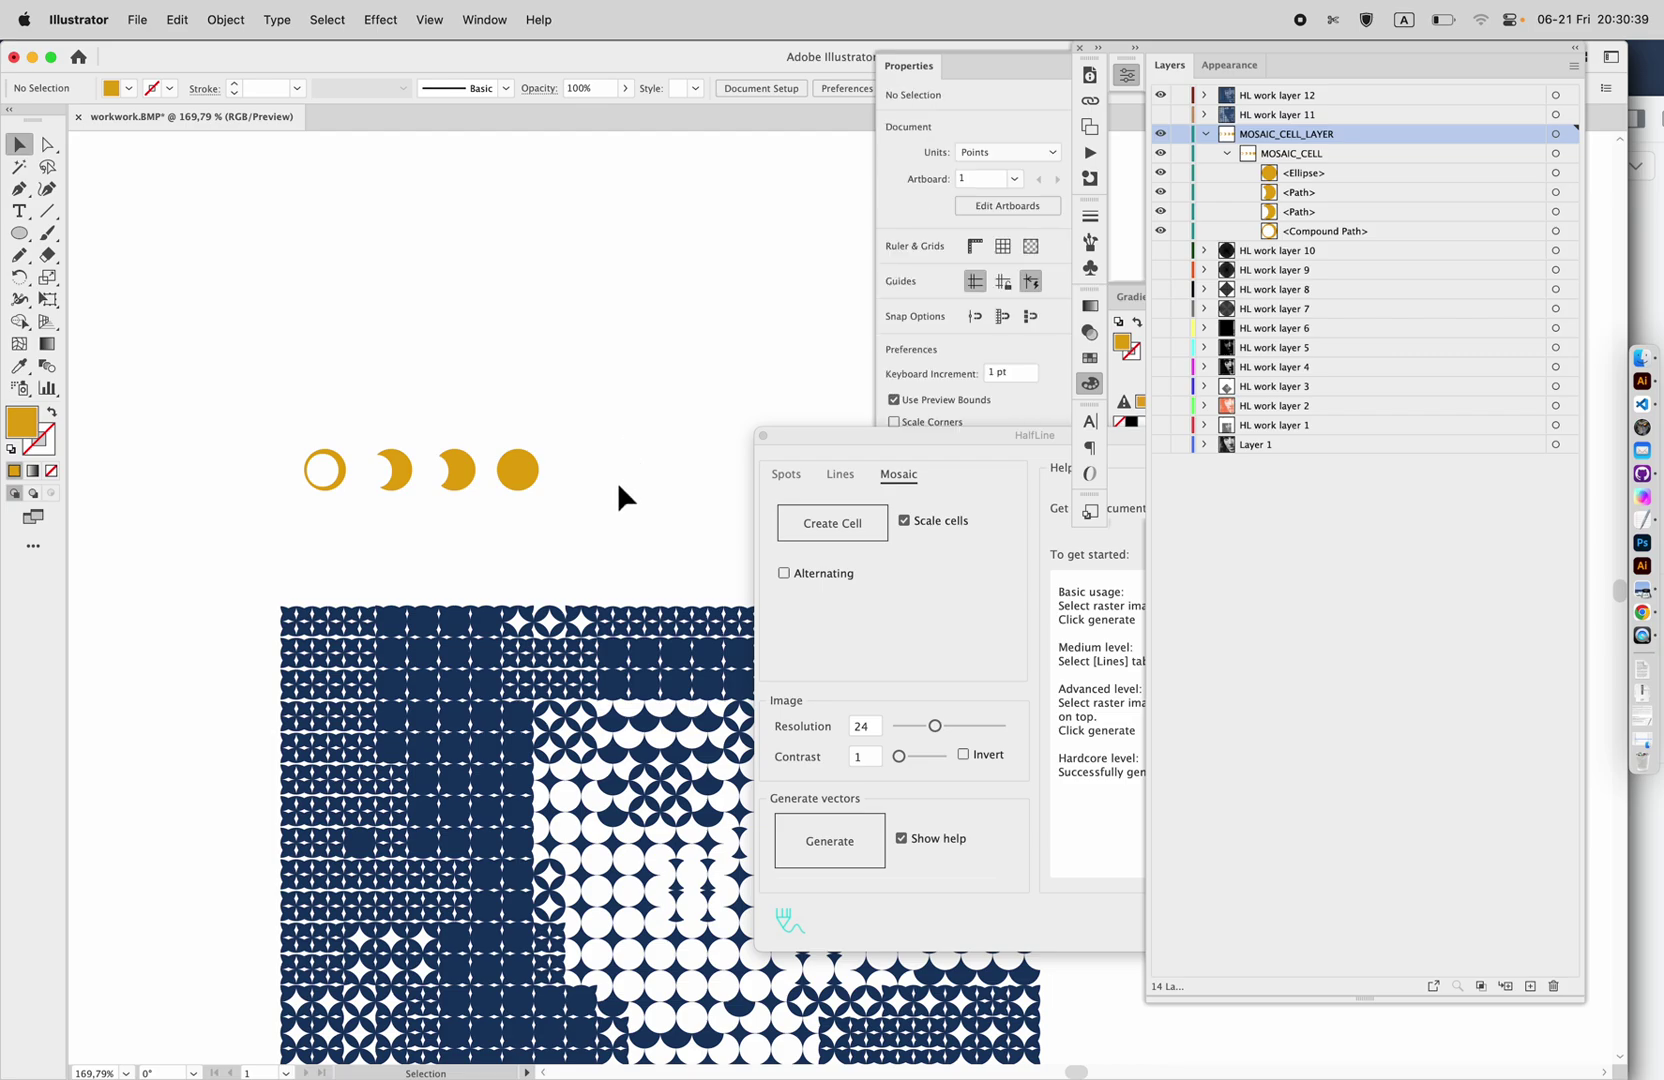
Generate the orange moon-cell mosaic as HL work layer 13 and zoom in to inspect it.
click(857, 523)
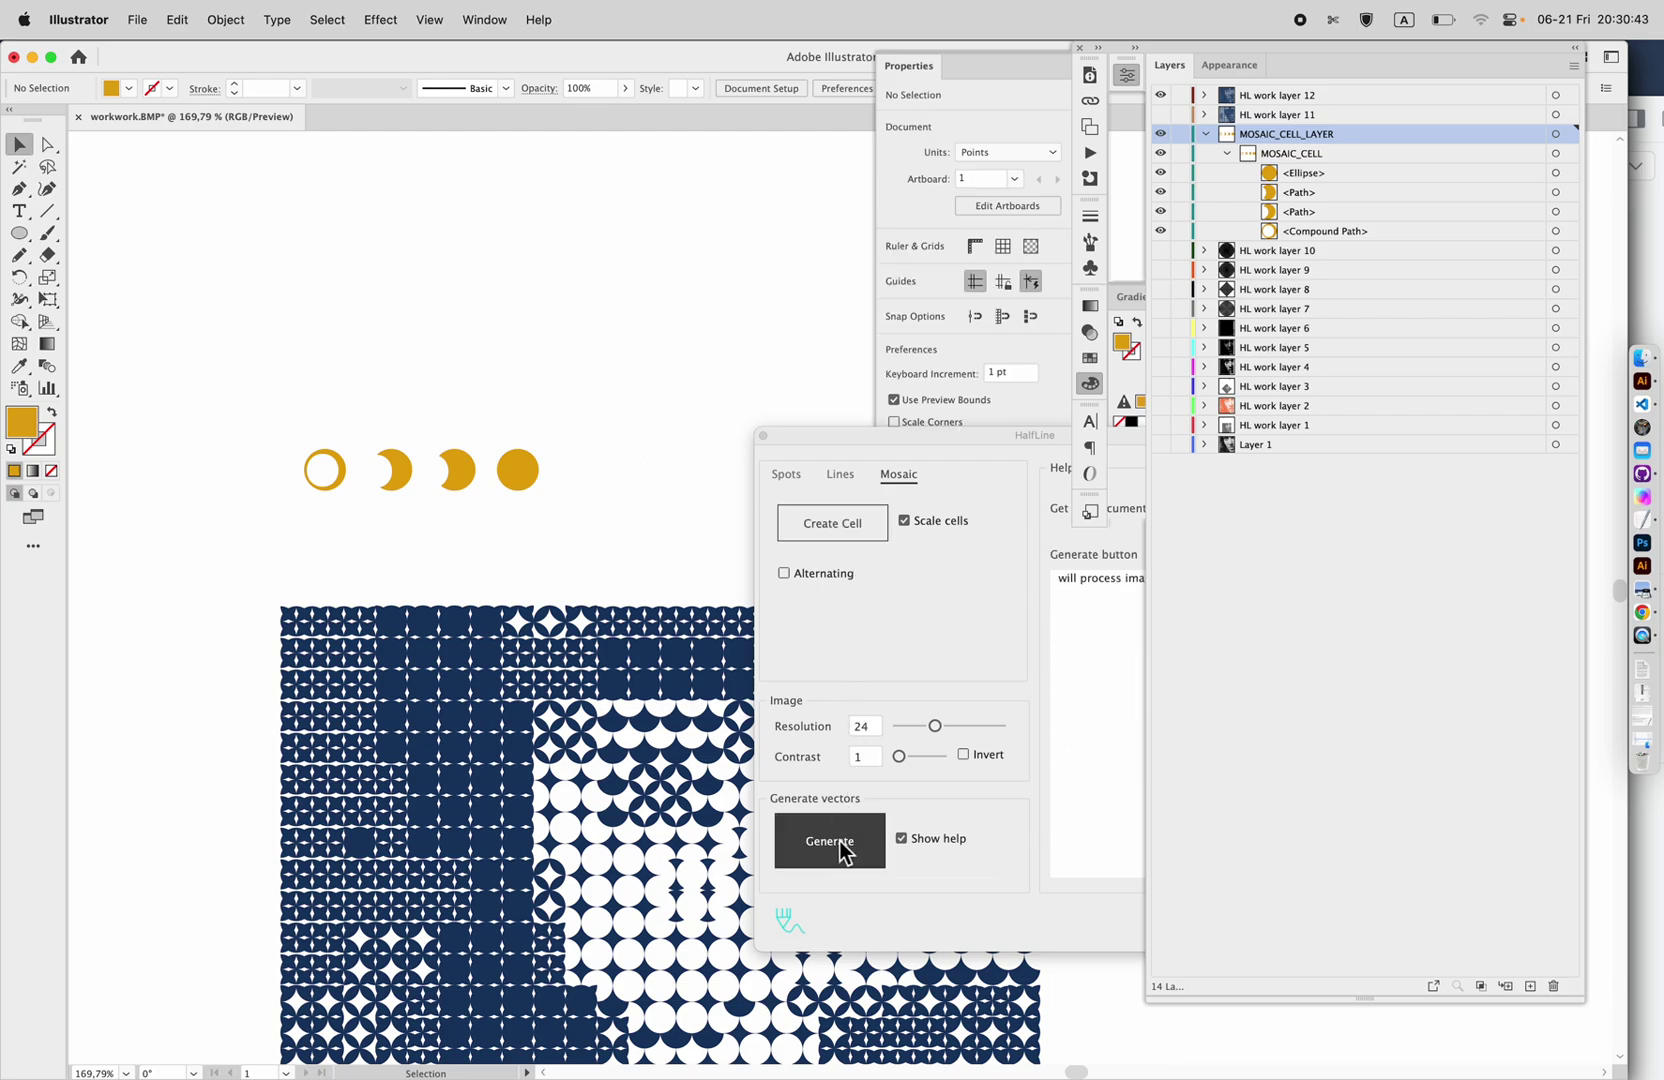
click(840, 841)
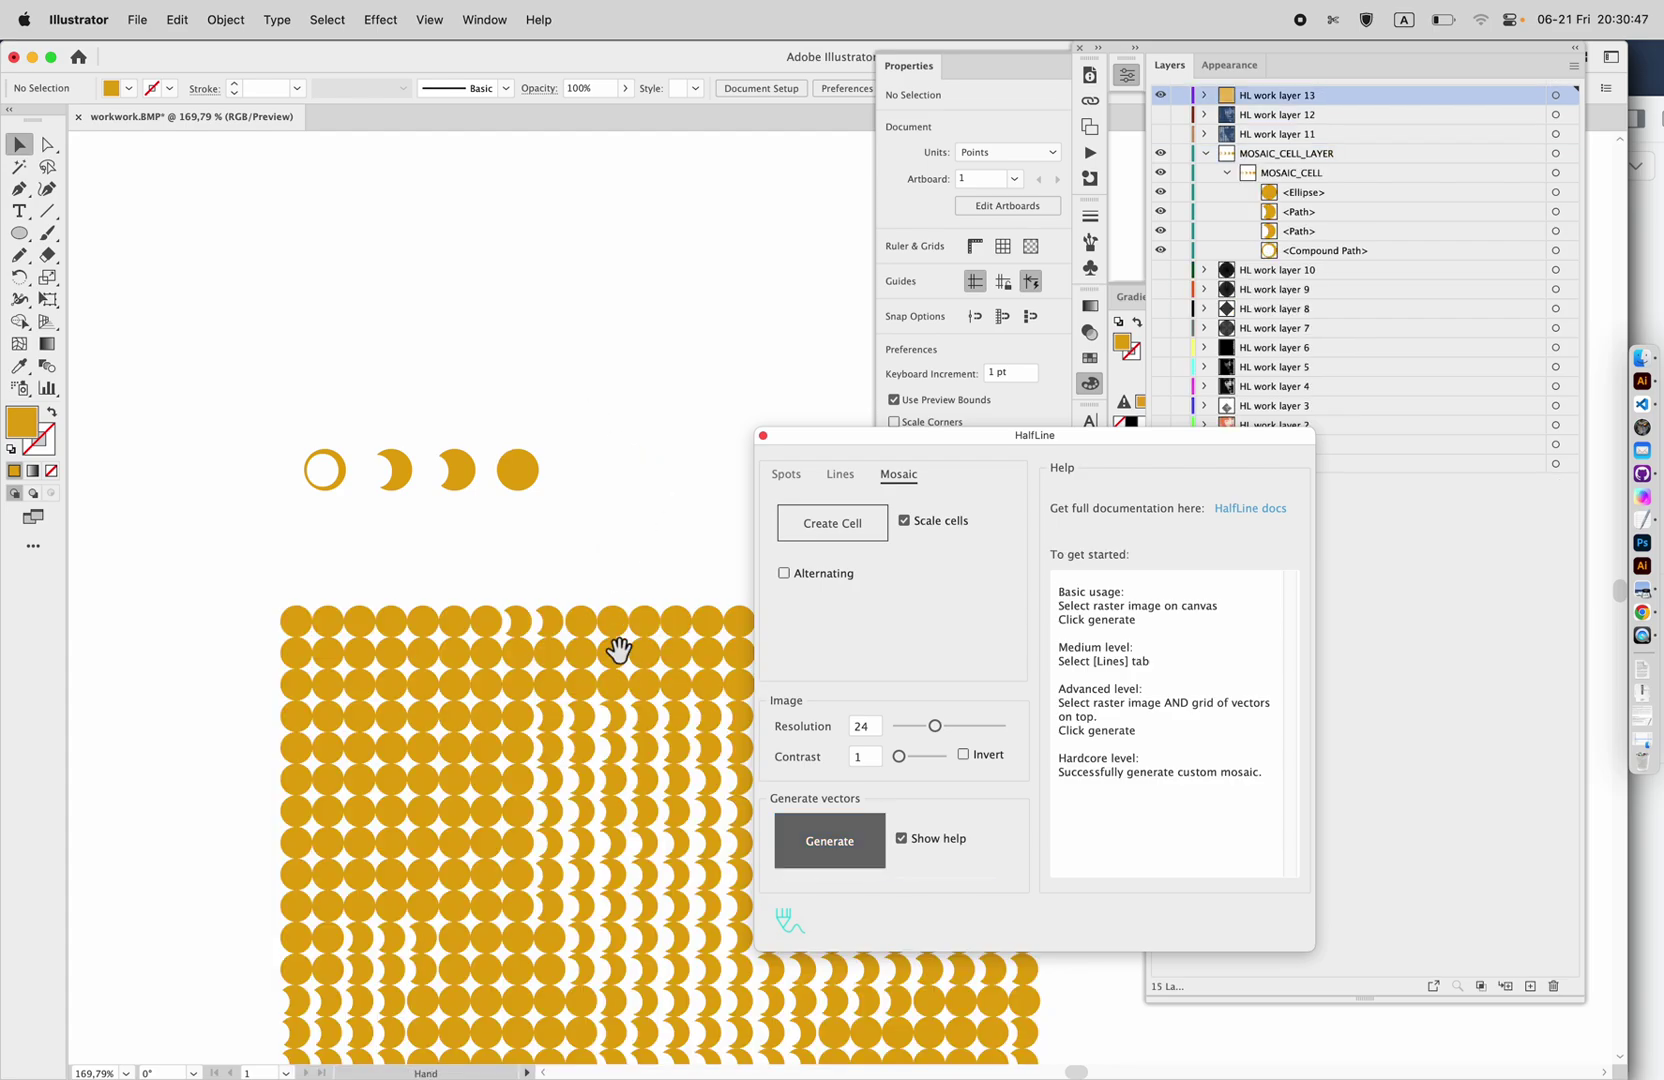
scroll(617, 650, down, 5)
scroll(510, 306, down, 4)
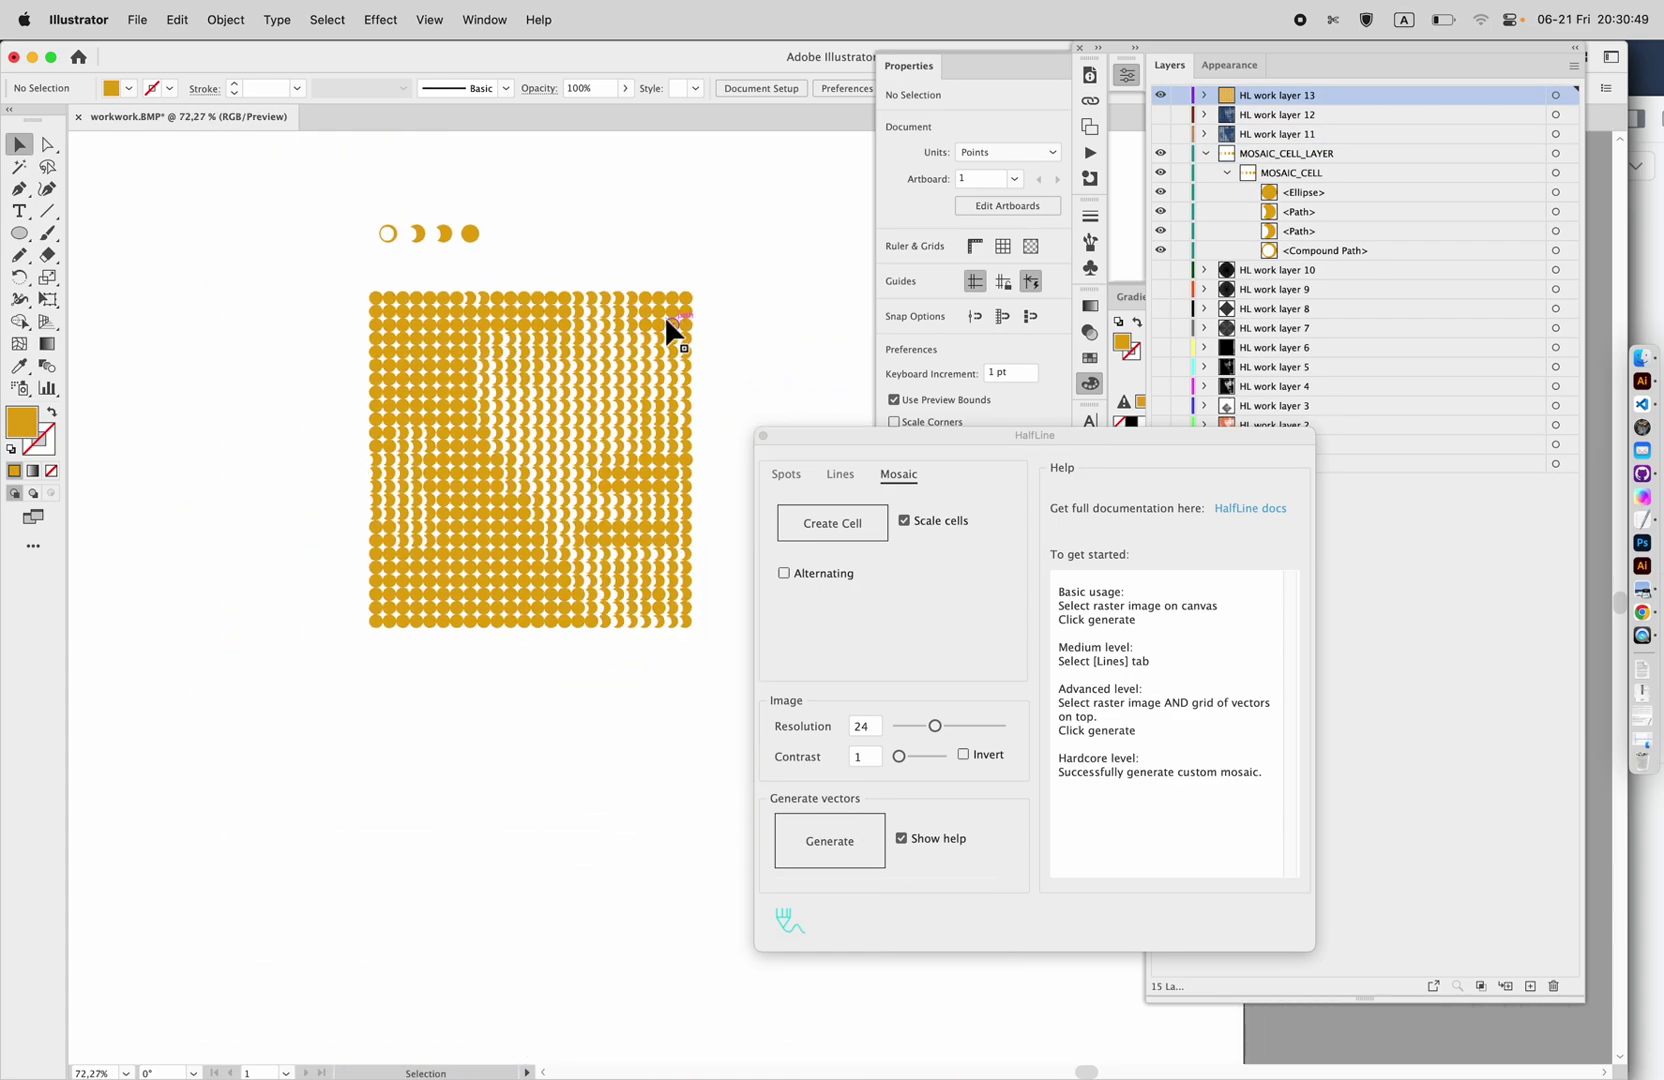
scroll(648, 365, up, 3)
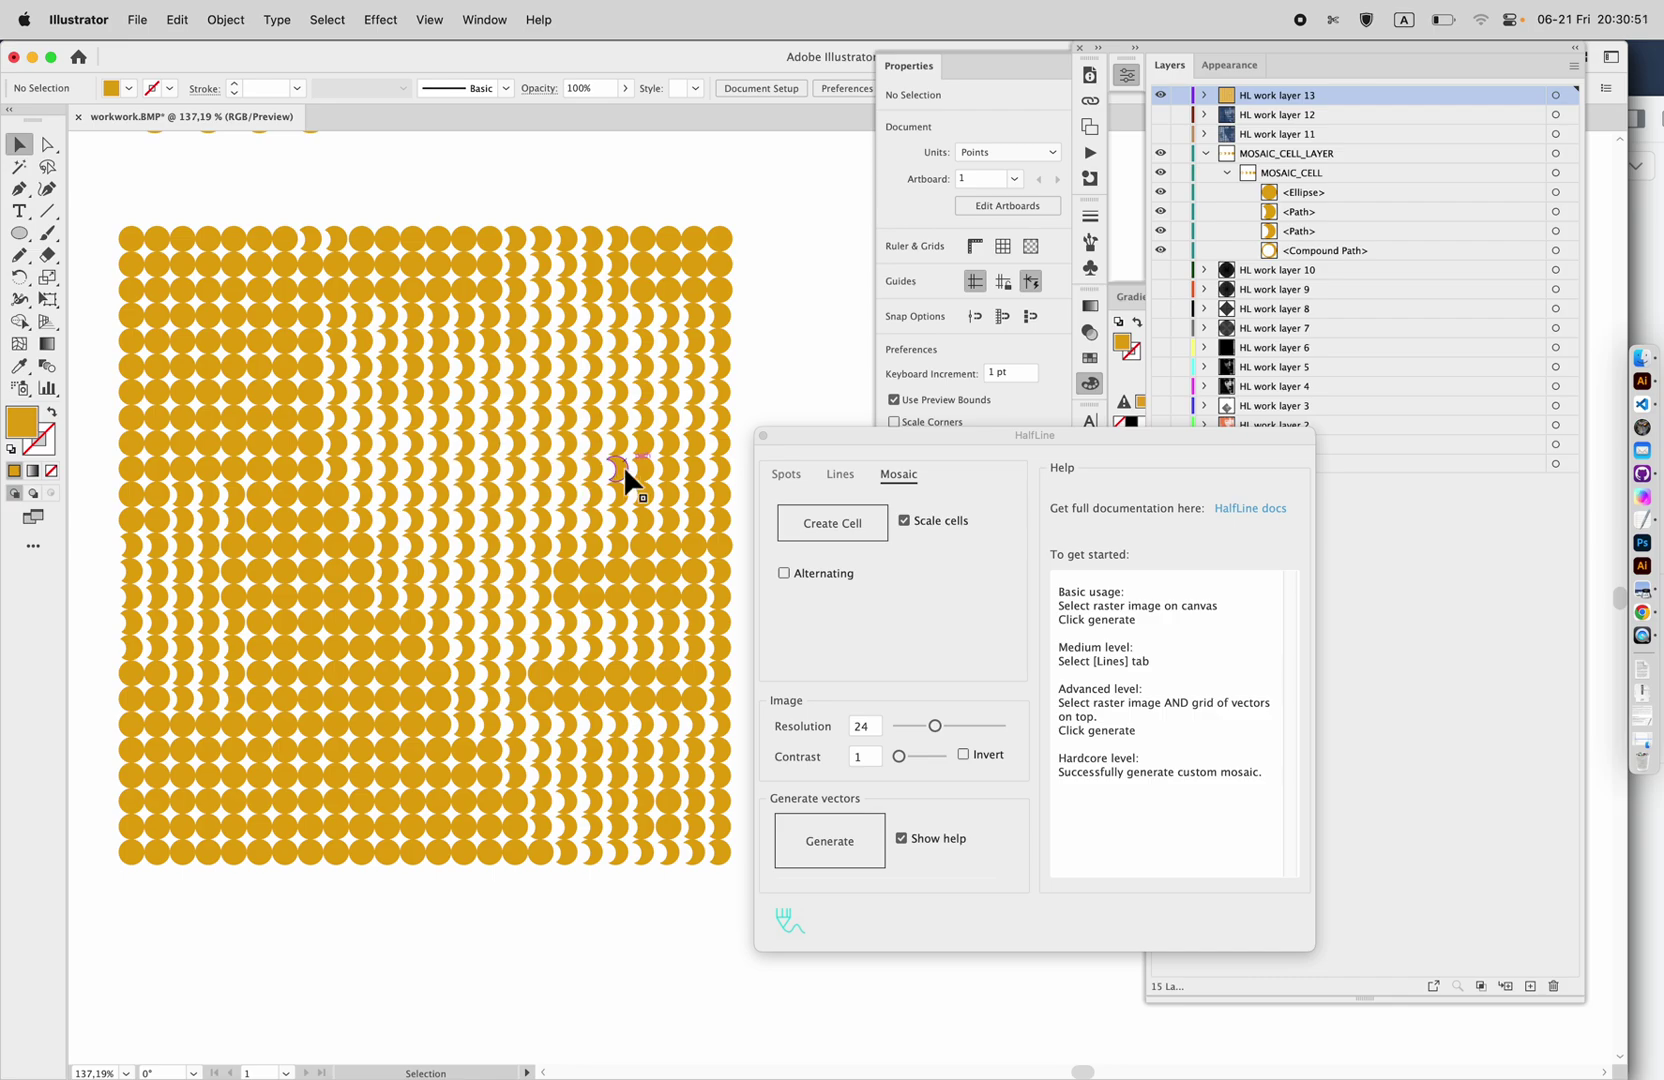
scroll(624, 475, down, 3)
scroll(620, 527, down, 4)
scroll(567, 421, up, 3)
drag(614, 608, 488, 526)
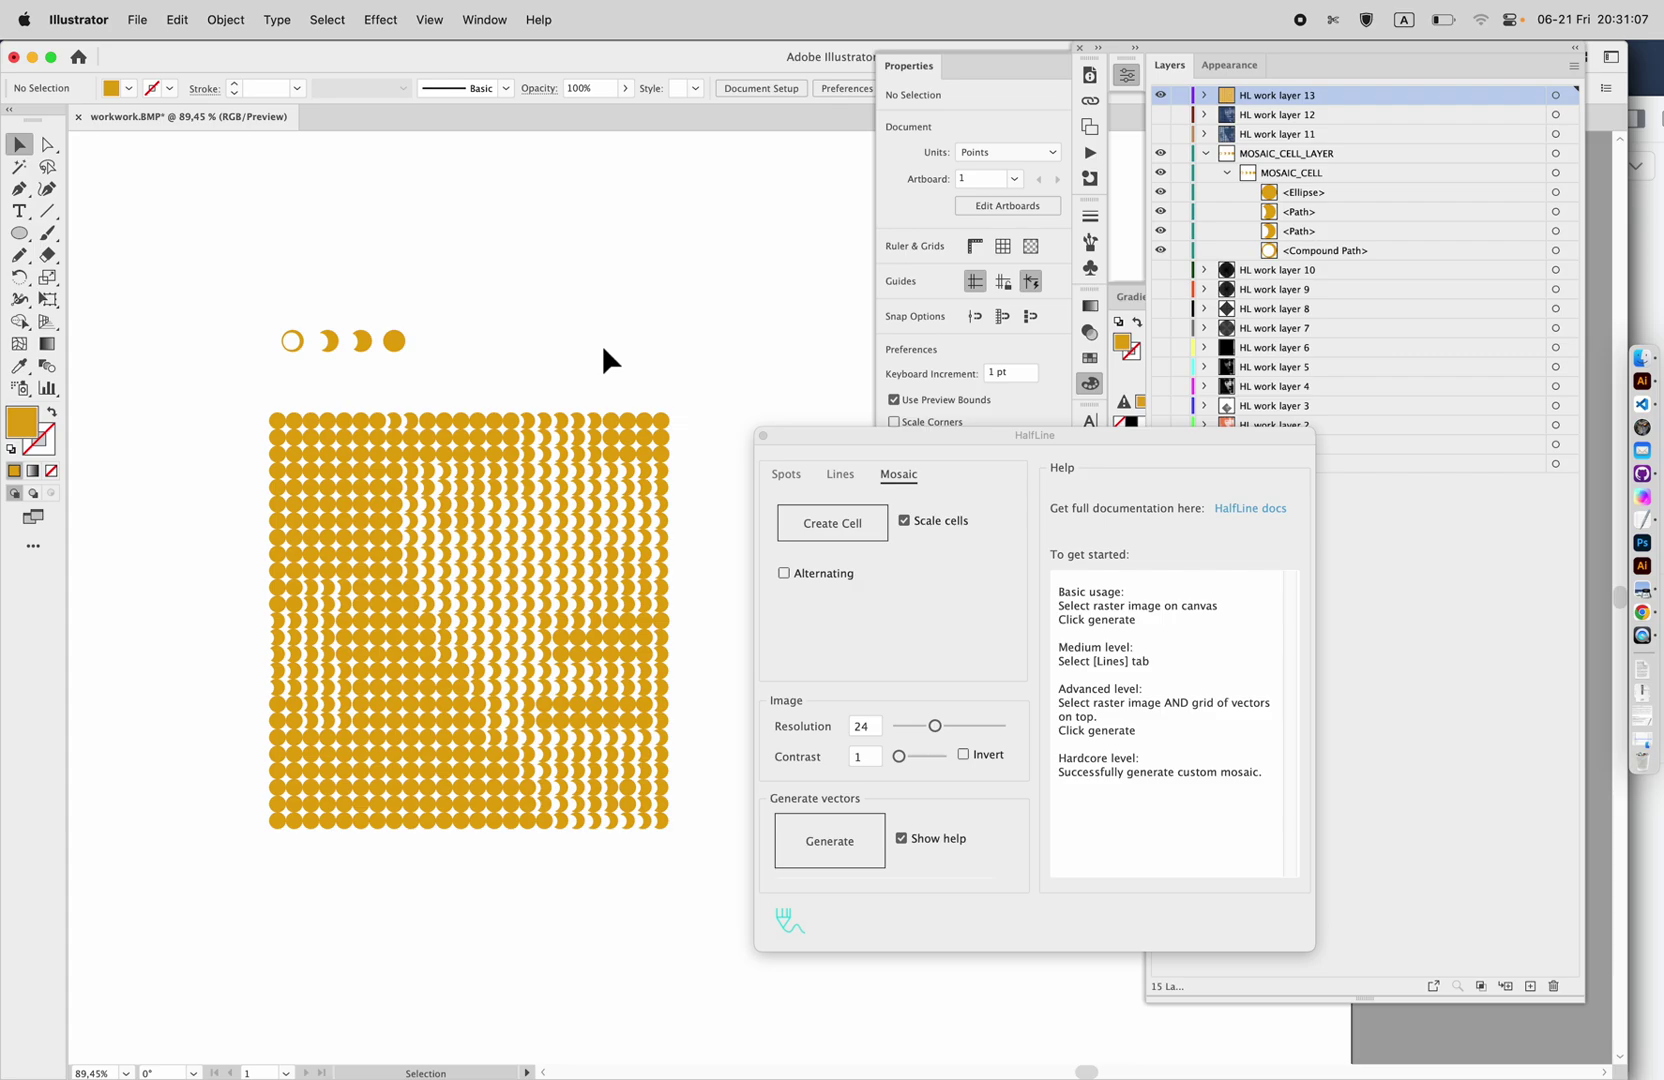
Enable the Alternating option and regenerate the moon-phase mosaic with alternating cells.
click(818, 580)
click(837, 852)
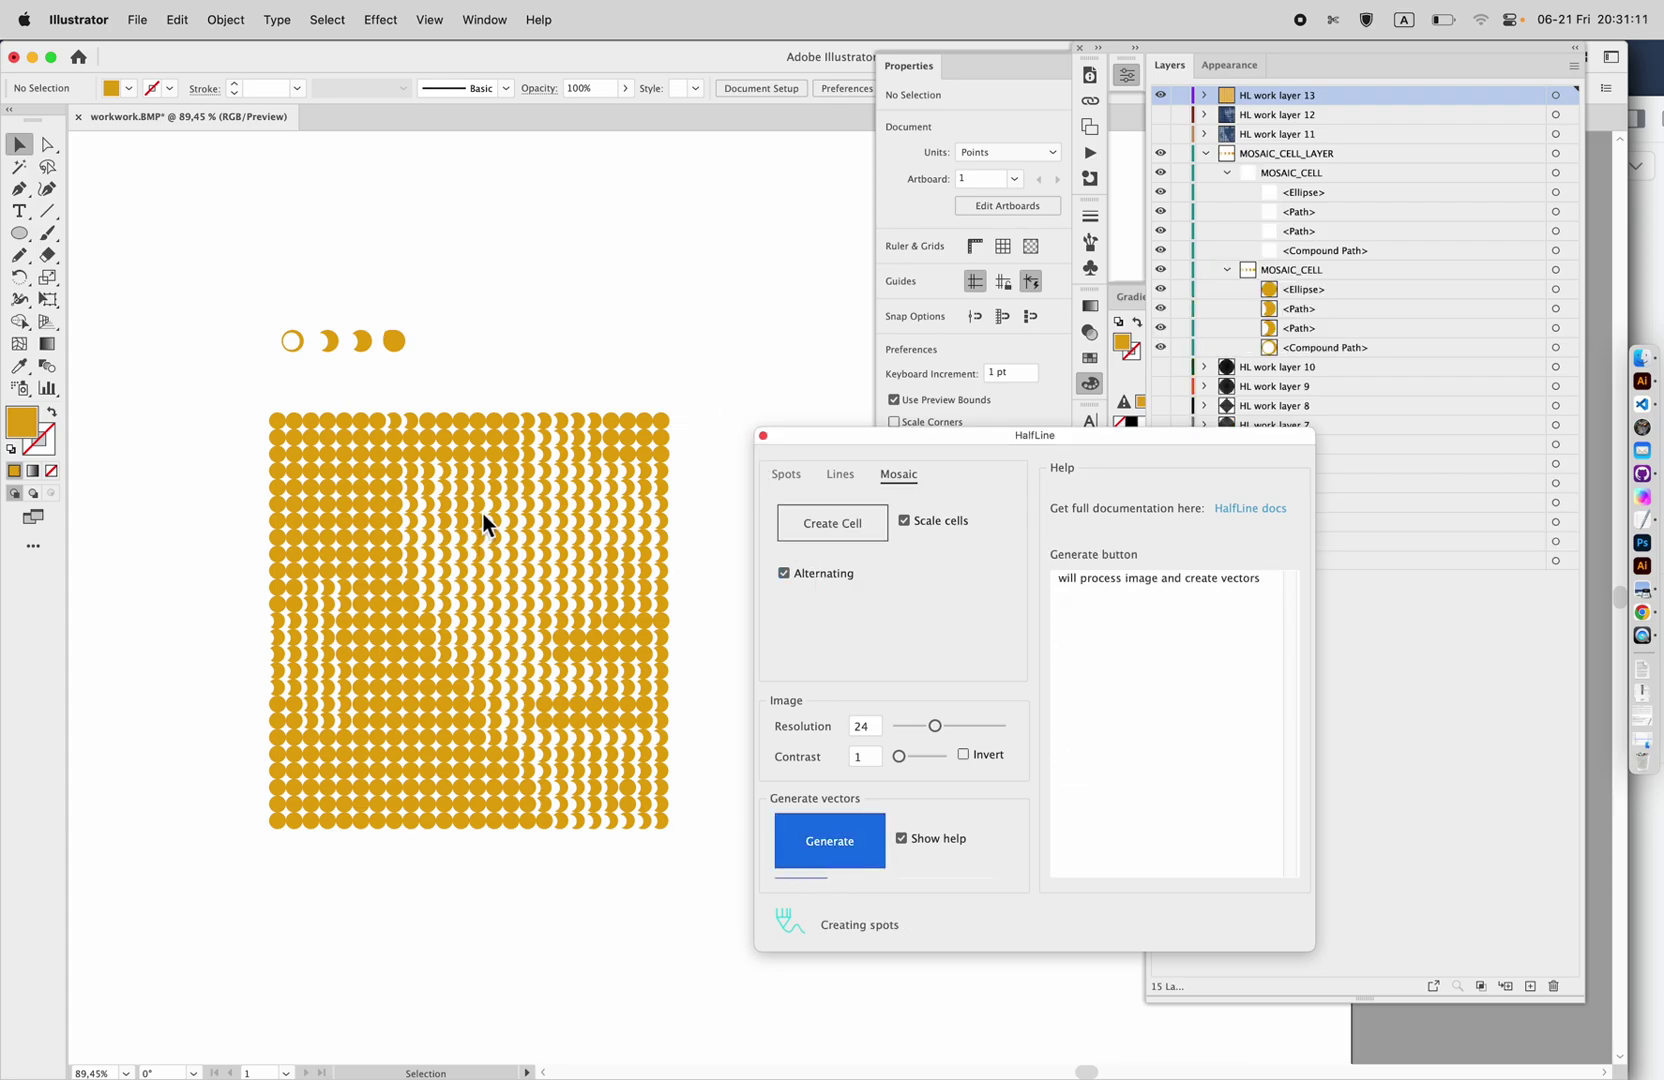